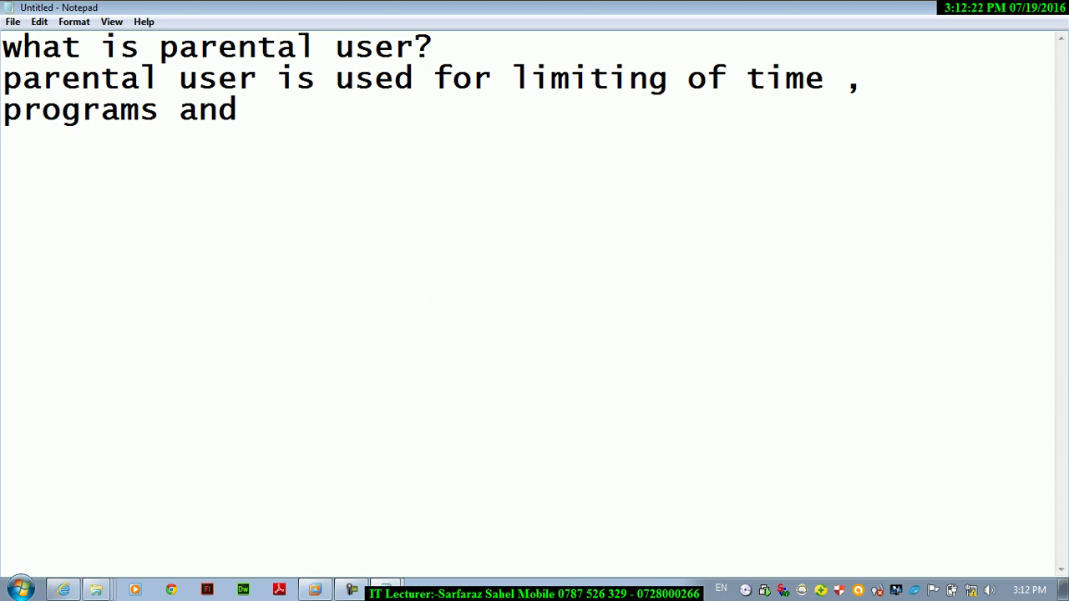
- Finish the third line of the note with 'limiting of using game.', correcting typos
{"action": "type", "text": "limiting of using g"}
{"action": "left_click", "coordinate": [423, 253]}
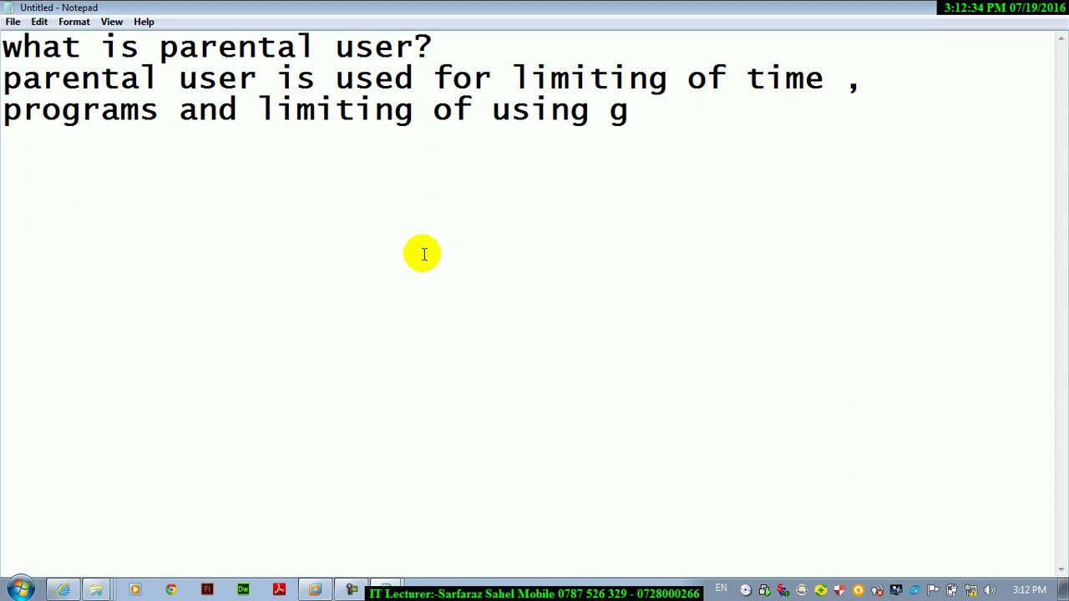
{"action": "left_click", "coordinate": [639, 109]}
{"action": "type", "text": "ame."}
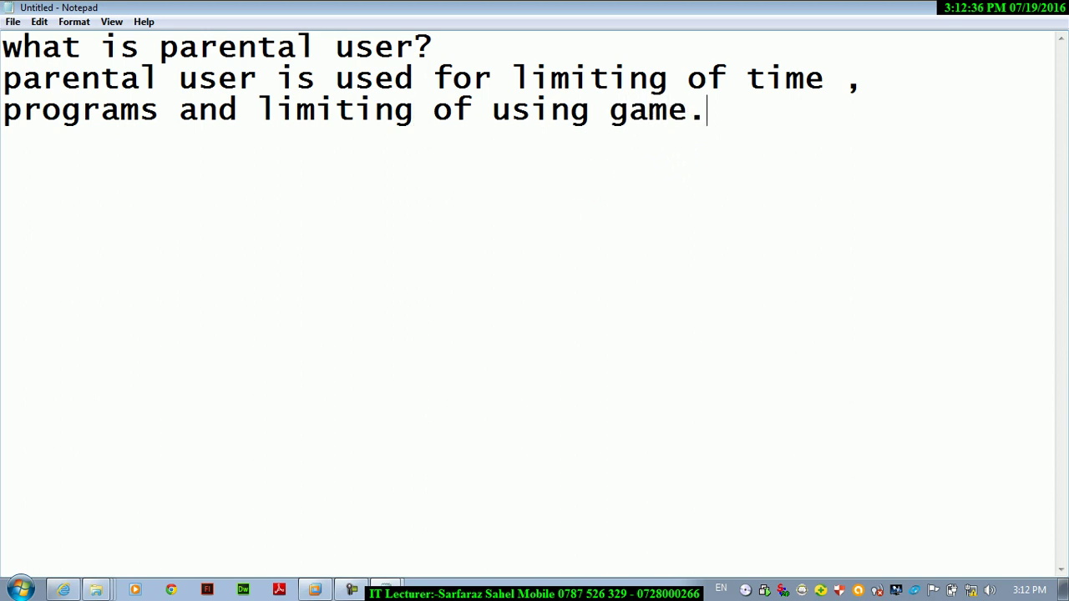
- Add a row of '=' characters on a new fourth line beneath the sentence
{"action": "key", "text": "Return"}
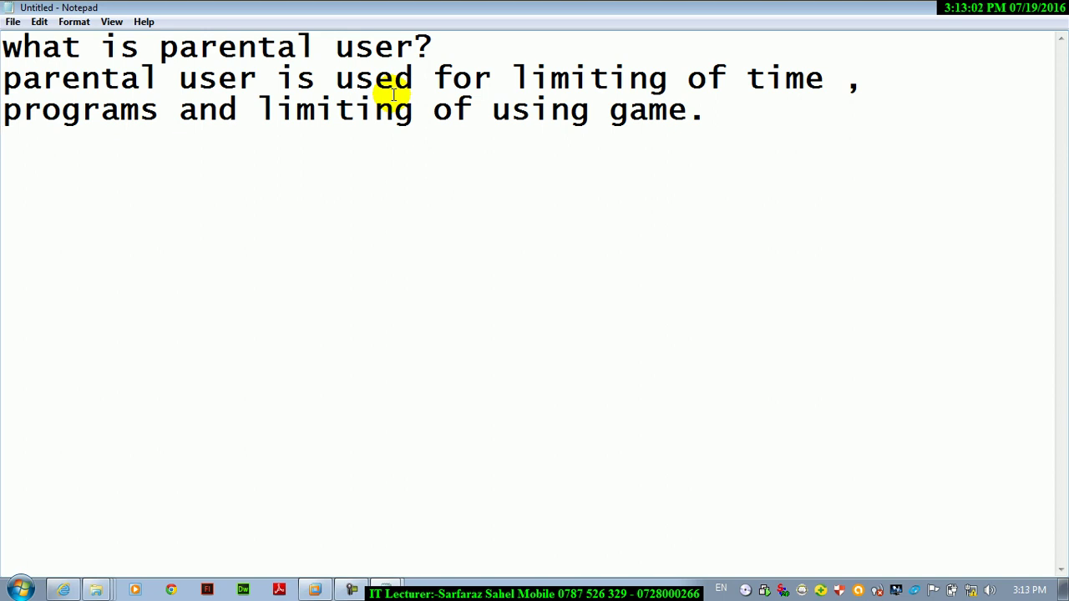
{"action": "left_click", "coordinate": [736, 128]}
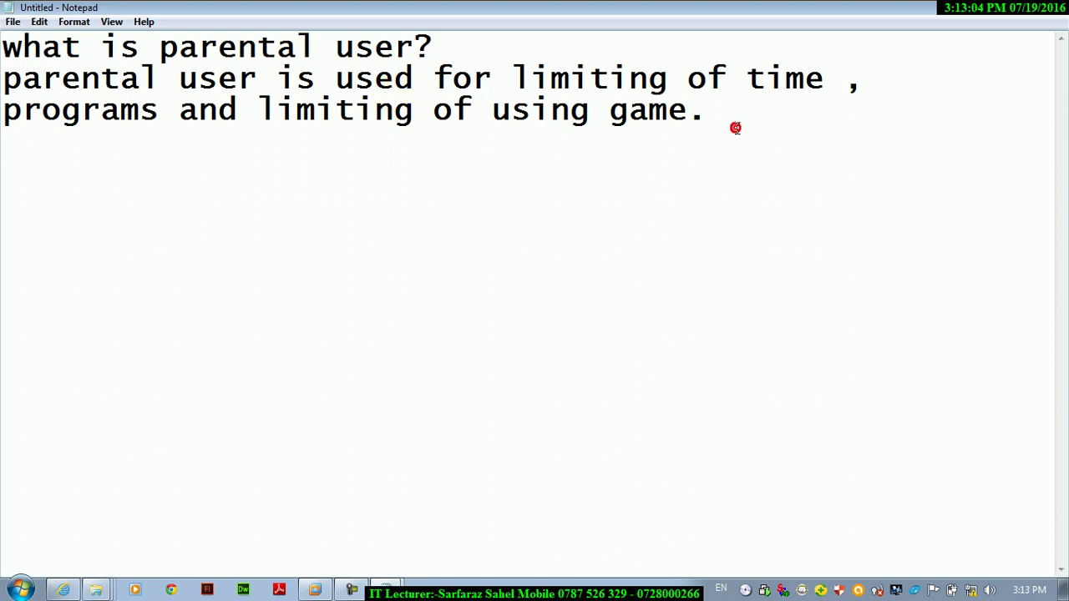
{"action": "type", "text": "=========================================="}
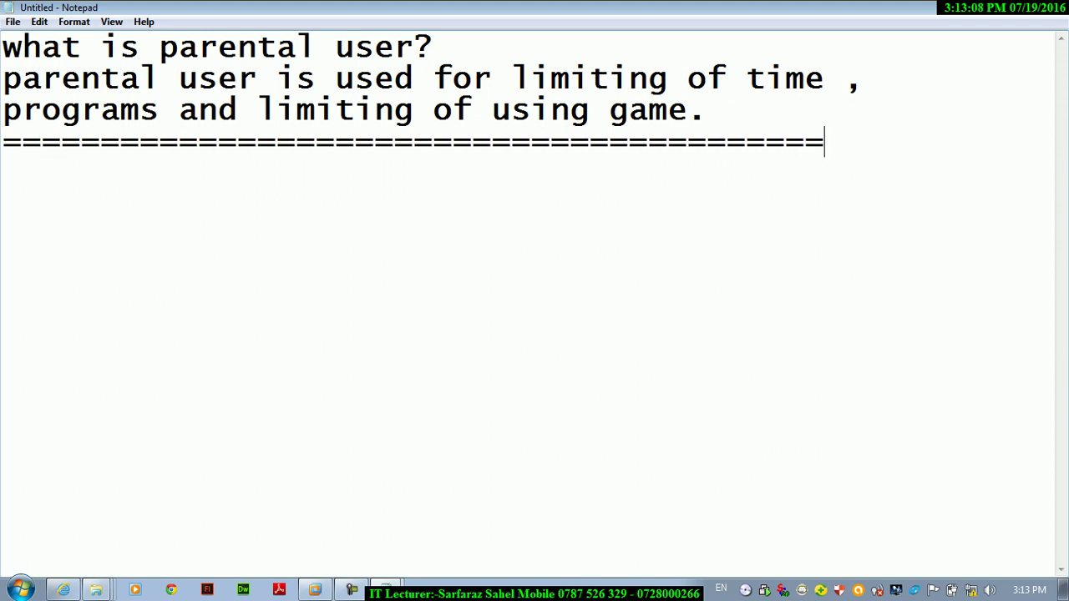
- Minimize Notepad and launch Parental Controls by searching 'parental' in the Start menu
{"action": "left_click", "coordinate": [1008, 10]}
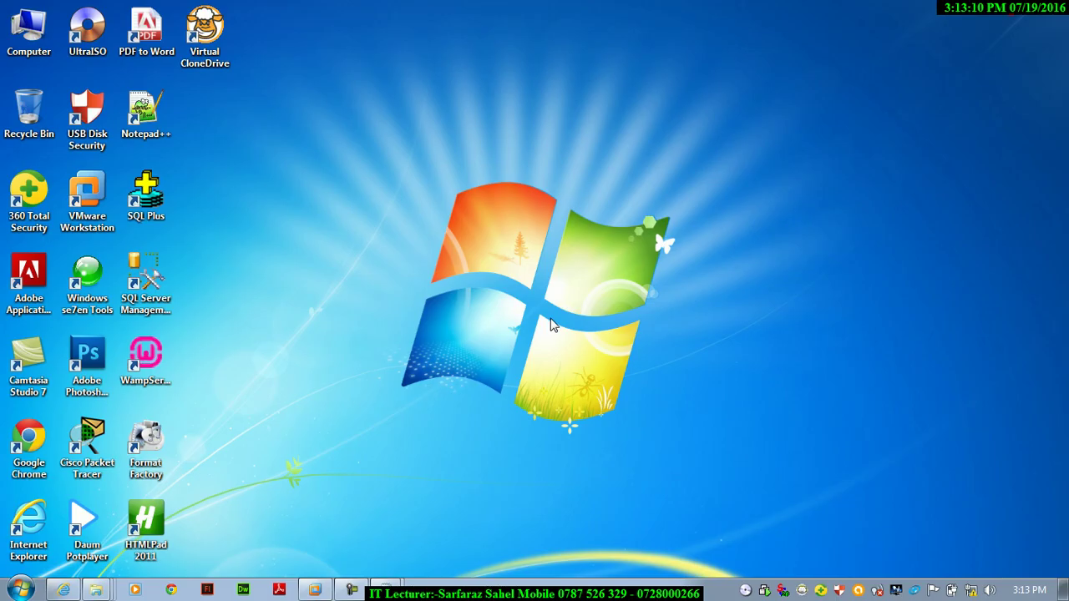
{"action": "key", "text": "super"}
{"action": "type", "text": "pare"}
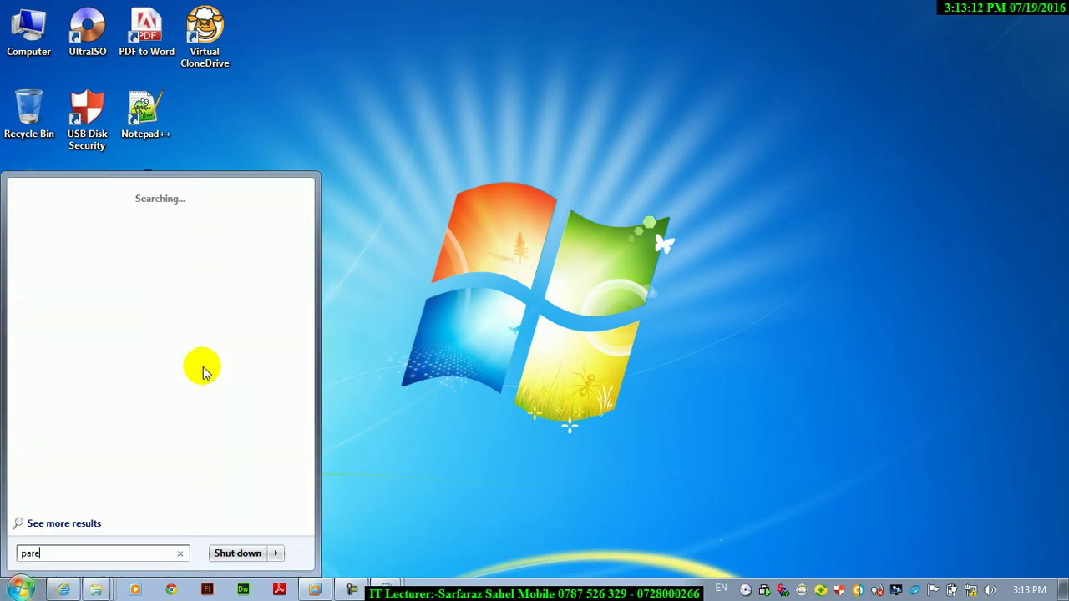
{"action": "type", "text": "nt"}
{"action": "left_click", "coordinate": [204, 367]}
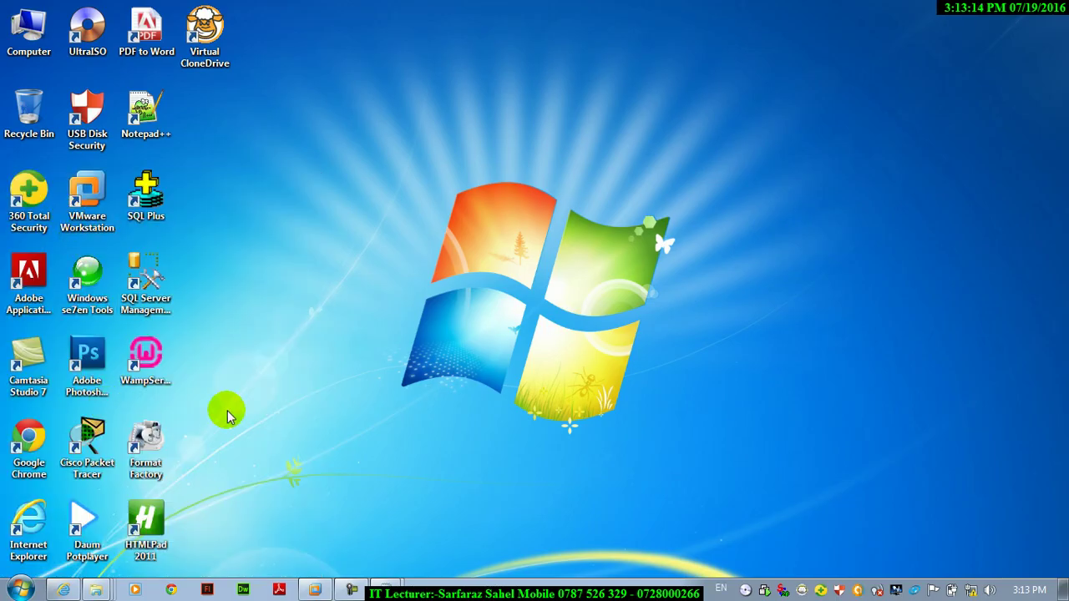
{"action": "left_click", "coordinate": [18, 589]}
{"action": "type", "text": "parental"}
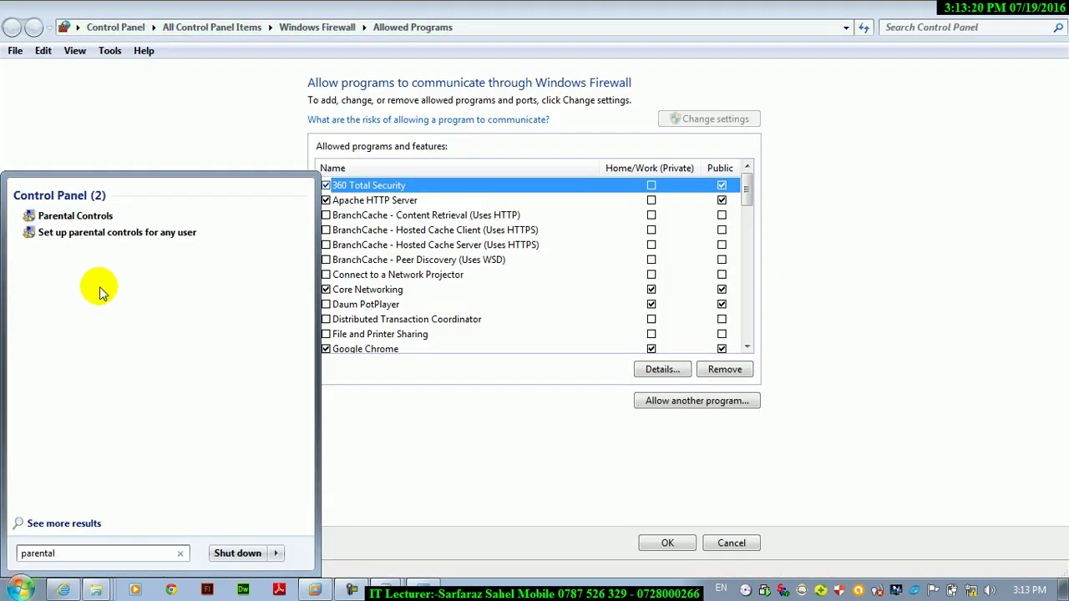
{"action": "left_click", "coordinate": [59, 221]}
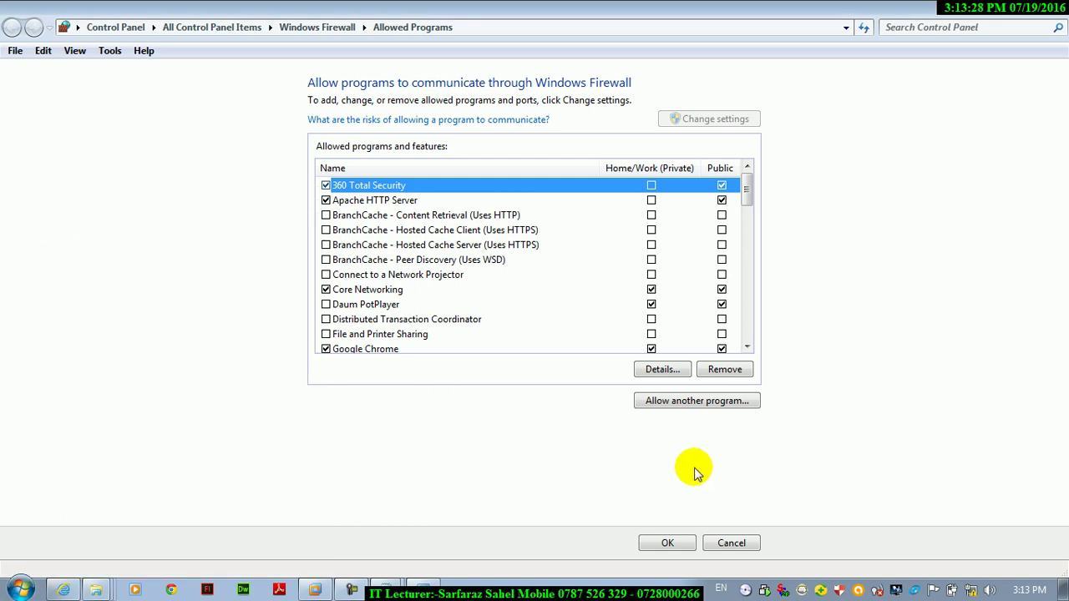
- Cancel the Firewall window, refresh the desktop, and close Parental Controls with Alt+F4
{"action": "left_click", "coordinate": [734, 543]}
{"action": "right_click", "coordinate": [476, 223]}
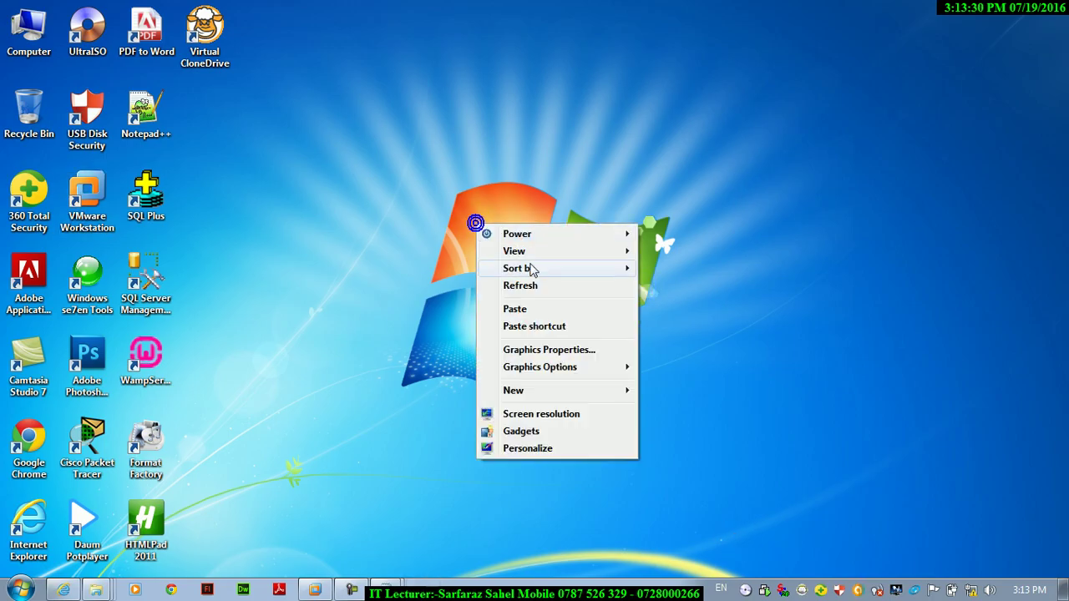
{"action": "left_click", "coordinate": [510, 286]}
{"action": "right_click", "coordinate": [510, 289]}
{"action": "left_click", "coordinate": [554, 353]}
{"action": "right_click", "coordinate": [556, 351]}
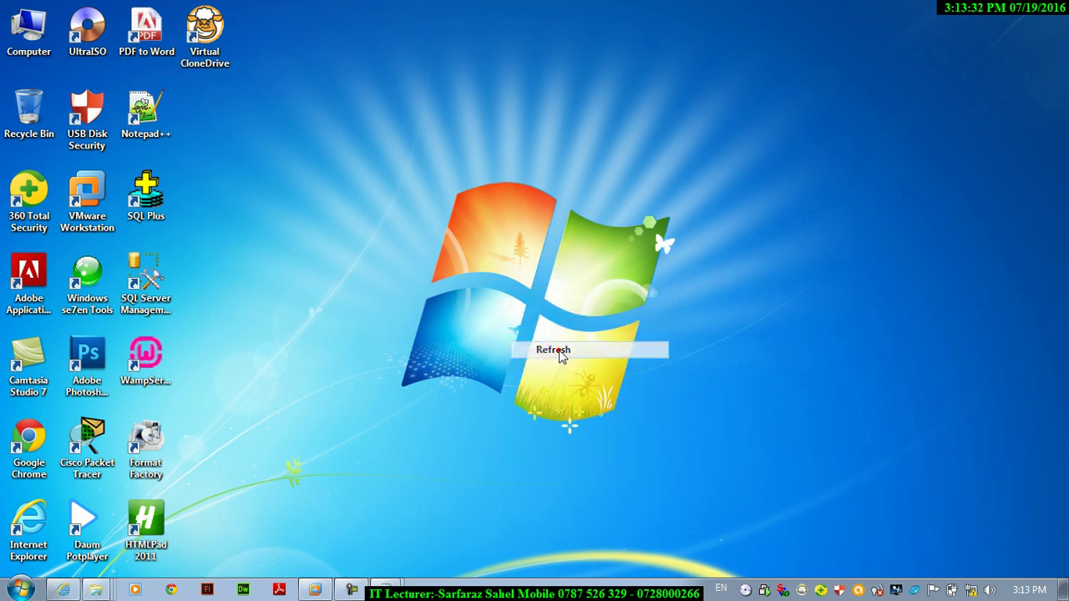
{"action": "left_click", "coordinate": [594, 176]}
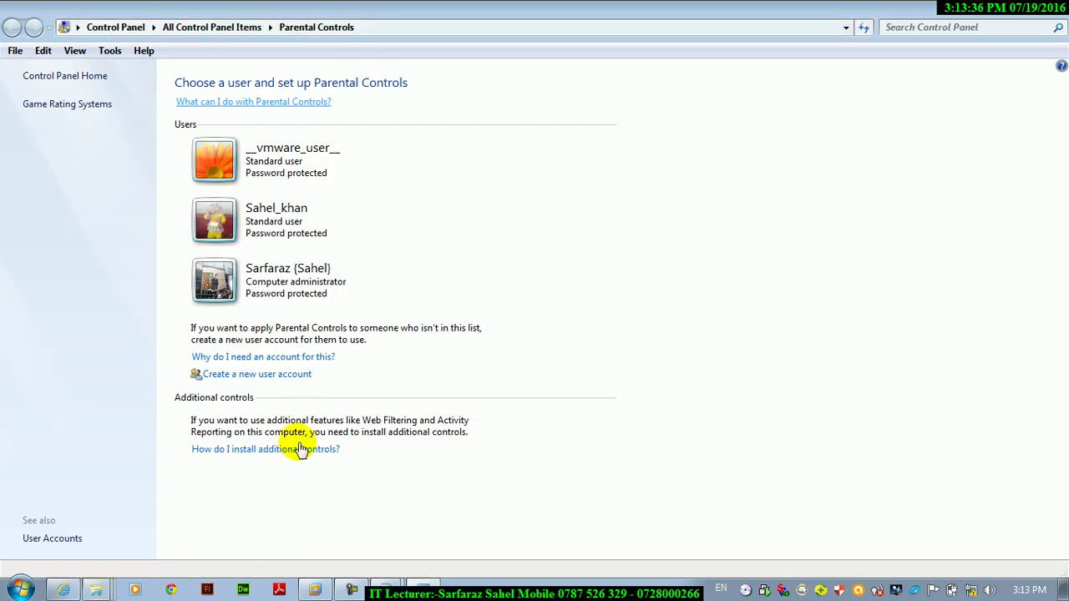
{"action": "key", "text": "alt+F4"}
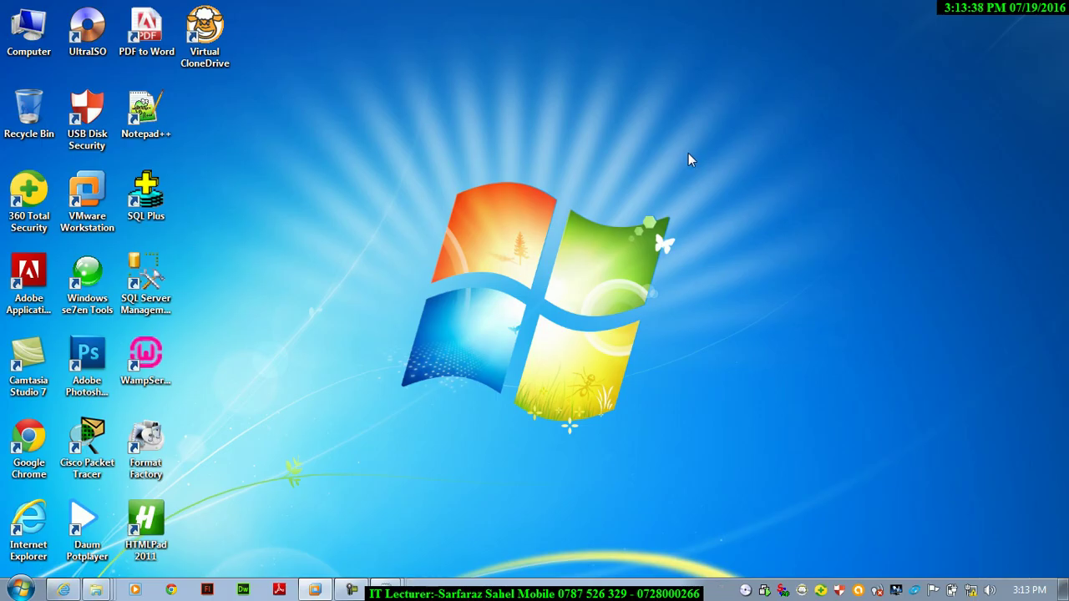
- Bring the Windows 7 VM to full screen and attempt the administrator logon
{"action": "left_click", "coordinate": [314, 591]}
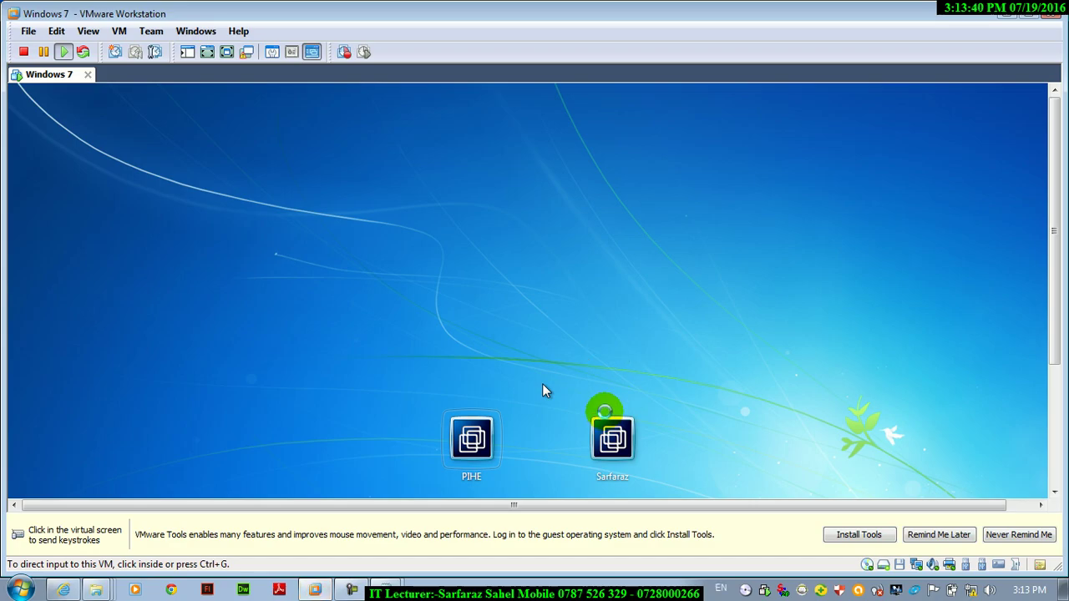
{"action": "key", "text": "ctrl+alt+Return"}
{"action": "left_click", "coordinate": [574, 392]}
{"action": "type", "text": "•••••••••••"}
{"action": "key", "text": "Return"}
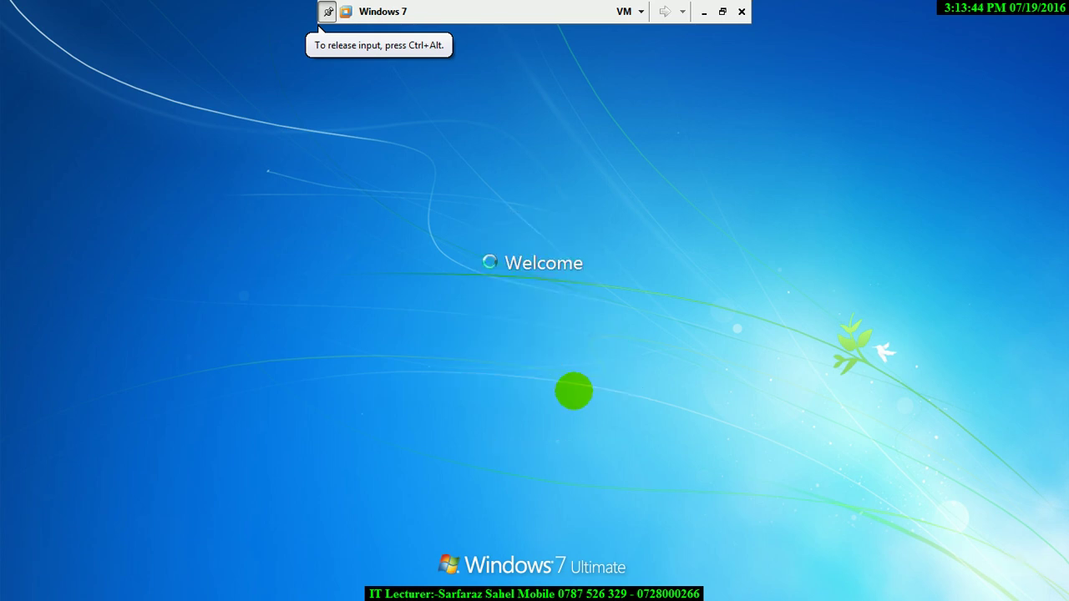
- Dismiss the wrong-password error and log on with the correct administrator password
{"action": "key", "text": "Return"}
{"action": "type", "text": "••••••••"}
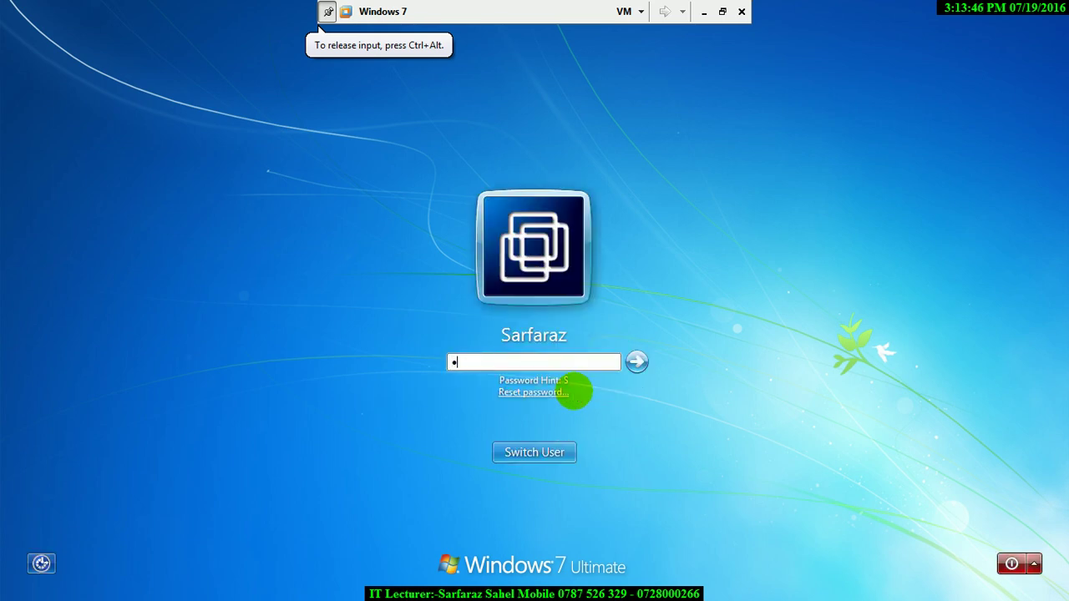
{"action": "key", "text": "Return"}
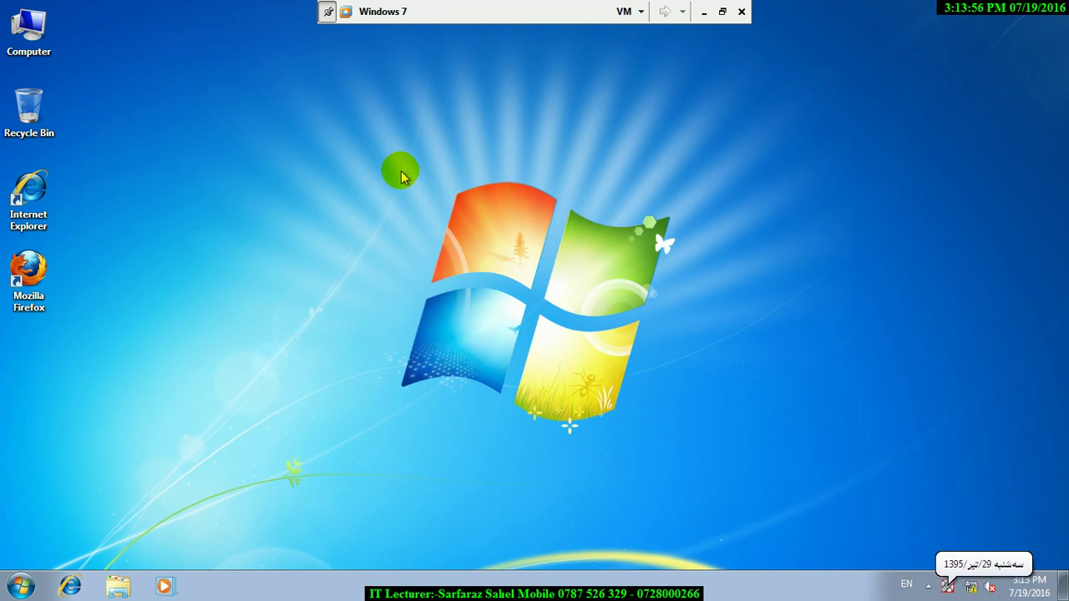
{"action": "key", "text": "super+r"}
- In a cmd prompt, run 'net user hr_1 <password> /add' to create the hr_1 account
{"action": "type", "text": "cmd"}
{"action": "key", "text": "Return"}
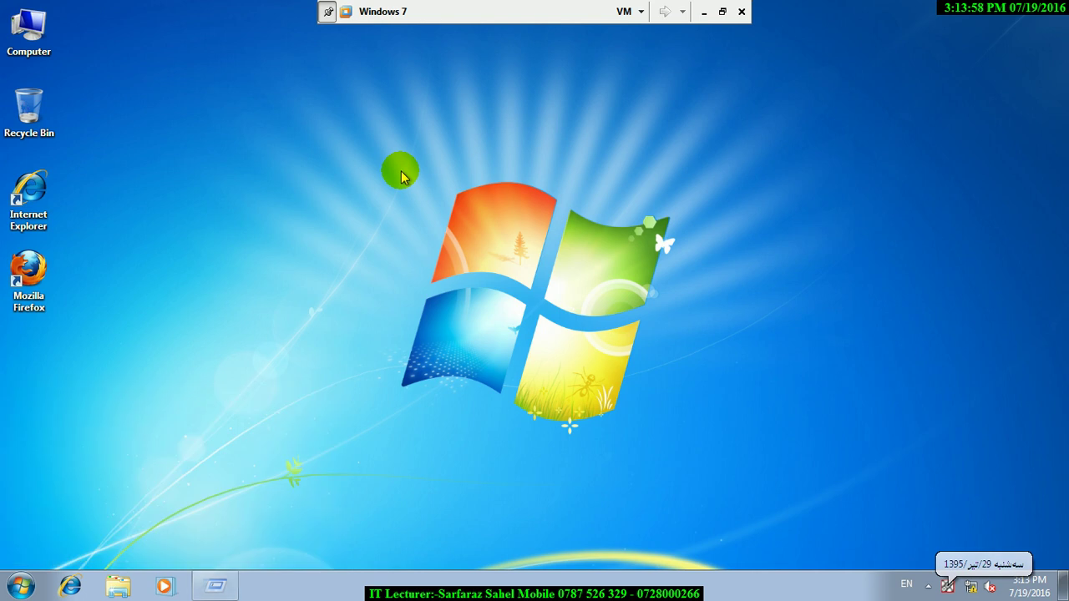
{"action": "type", "text": "net suer"}
{"action": "key", "text": "BackSpace"}
{"action": "key", "text": "BackSpace"}
{"action": "key", "text": "BackSpace"}
{"action": "key", "text": "BackSpace"}
{"action": "key", "text": "BackSpace"}
{"action": "type", "text": "use"}
{"action": "key", "text": "BackSpace"}
{"action": "type", "text": "ser"}
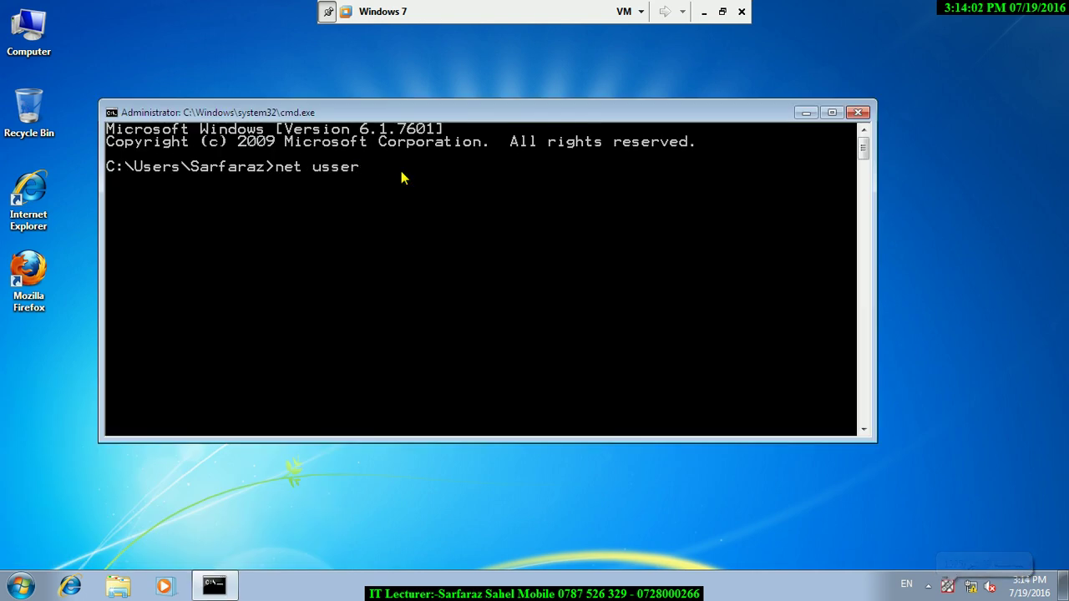
{"action": "key", "text": "BackSpace"}
{"action": "key", "text": "BackSpace"}
{"action": "type", "text": "er h"}
{"action": "left_click", "coordinate": [401, 177]}
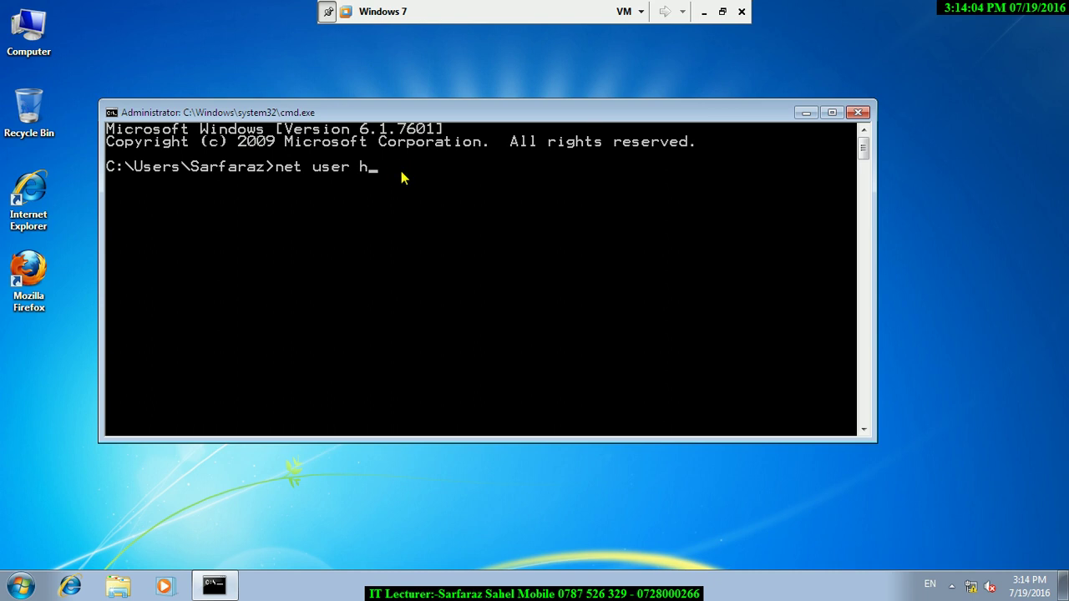
{"action": "type", "text": "r_1 1 /add"}
{"action": "key", "text": "Return"}
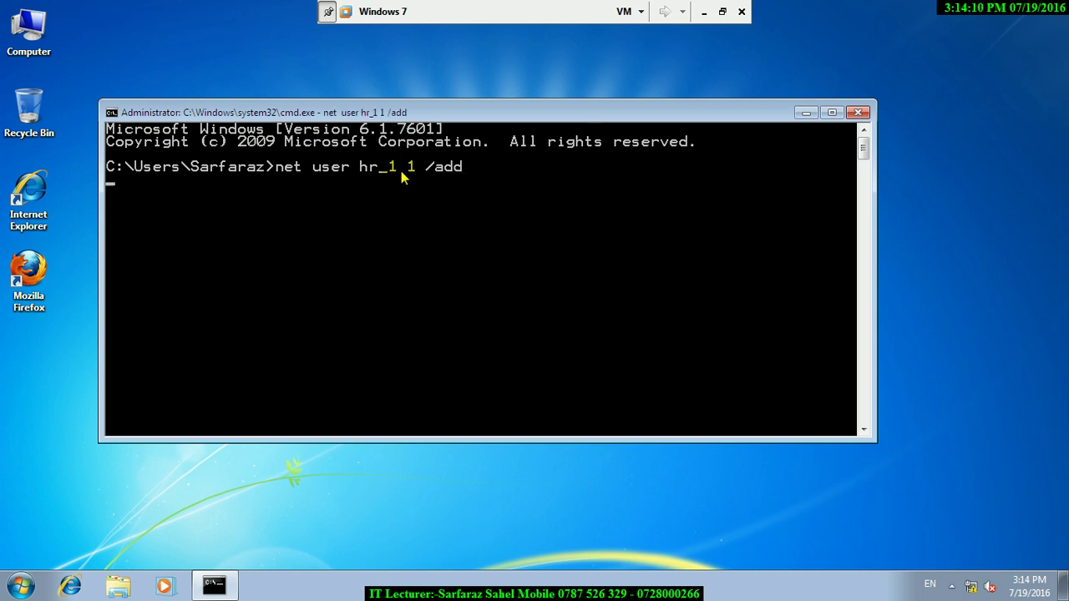
- Lock the Windows session from the Start menu's Shut down options
{"action": "left_click", "coordinate": [20, 586]}
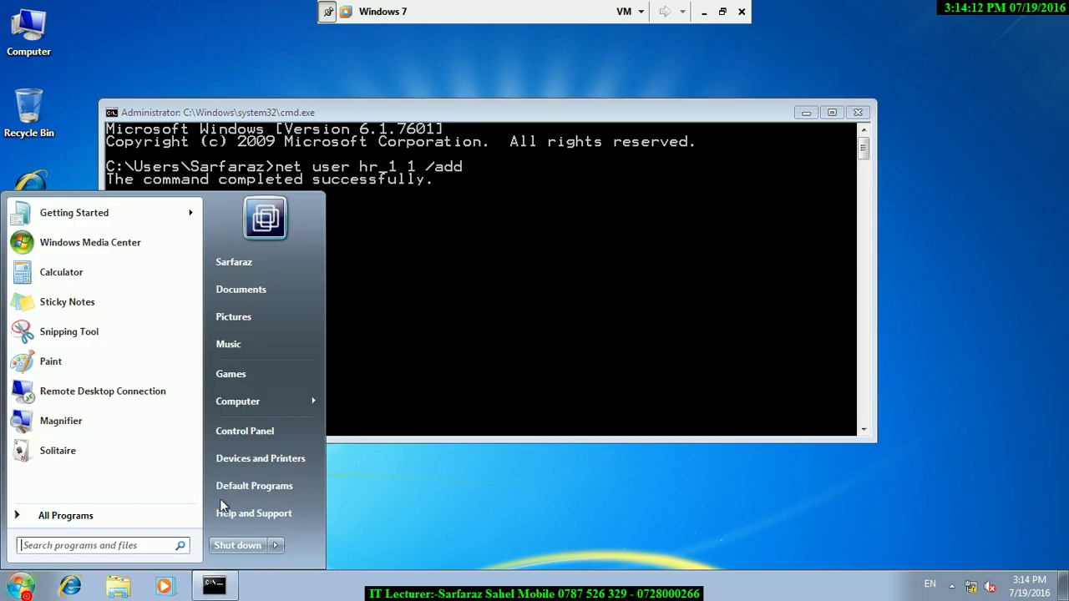
{"action": "mouse_move", "coordinate": [280, 547]}
{"action": "left_click", "coordinate": [332, 488]}
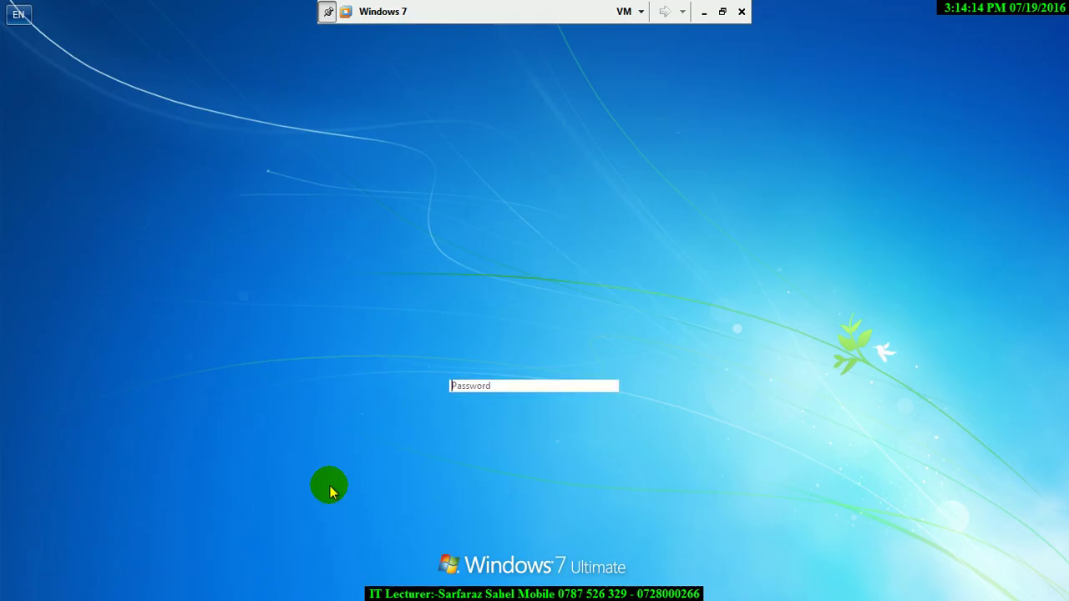
- Switch user at the lock screen and sign in as hr_1 with its password
{"action": "left_click", "coordinate": [509, 457]}
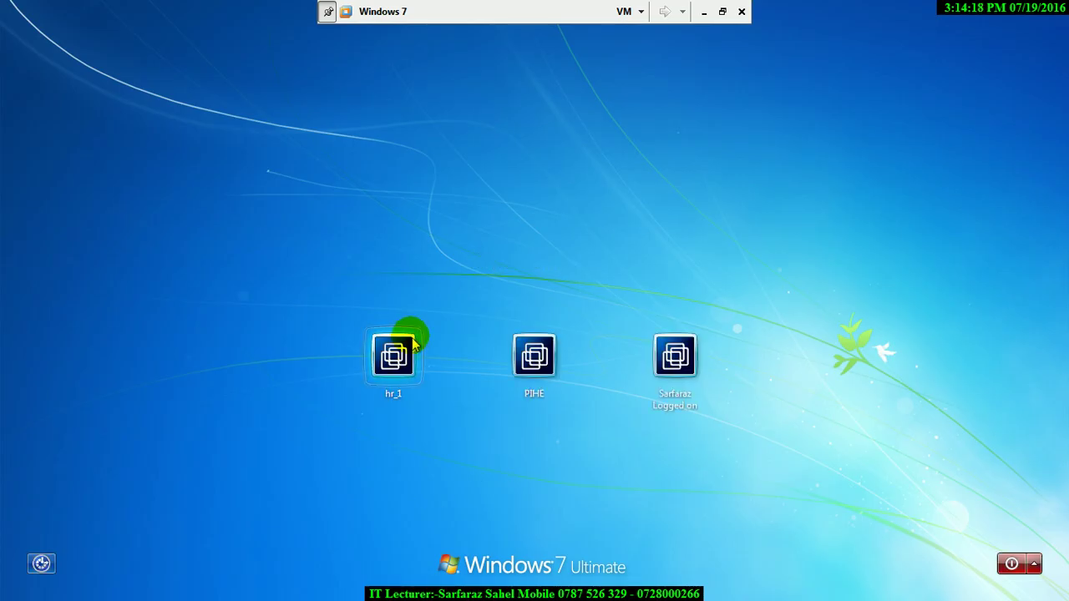
{"action": "left_click", "coordinate": [410, 339]}
{"action": "type", "text": "a"}
{"action": "key", "text": "Return"}
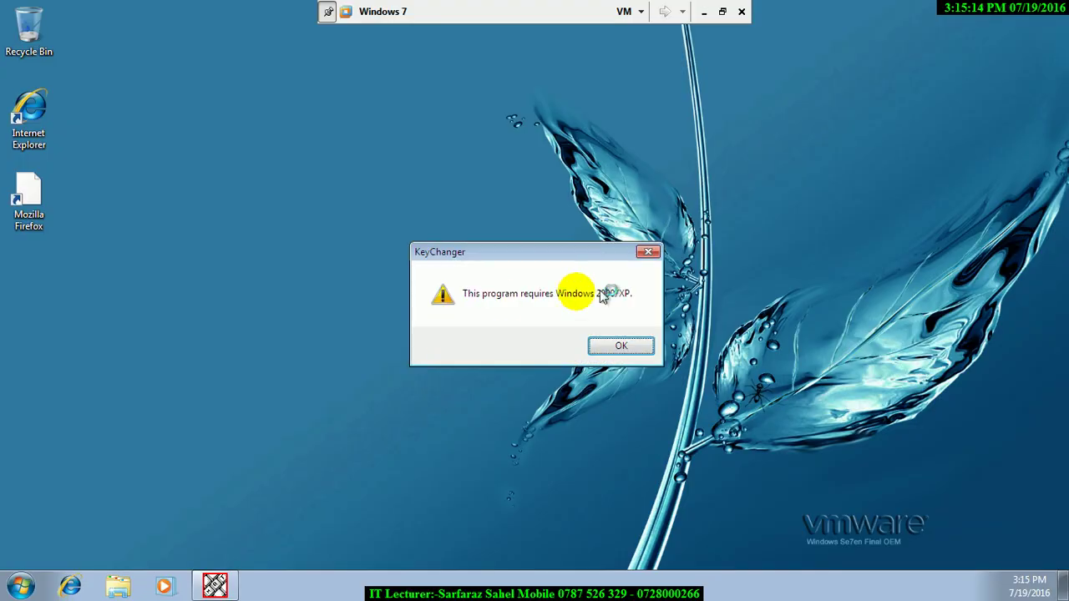
- Dismiss the KeyChanger warning, refresh the desktop, and log off the hr_1 account
{"action": "left_click", "coordinate": [636, 344]}
{"action": "right_click", "coordinate": [685, 376]}
{"action": "left_click", "coordinate": [685, 376]}
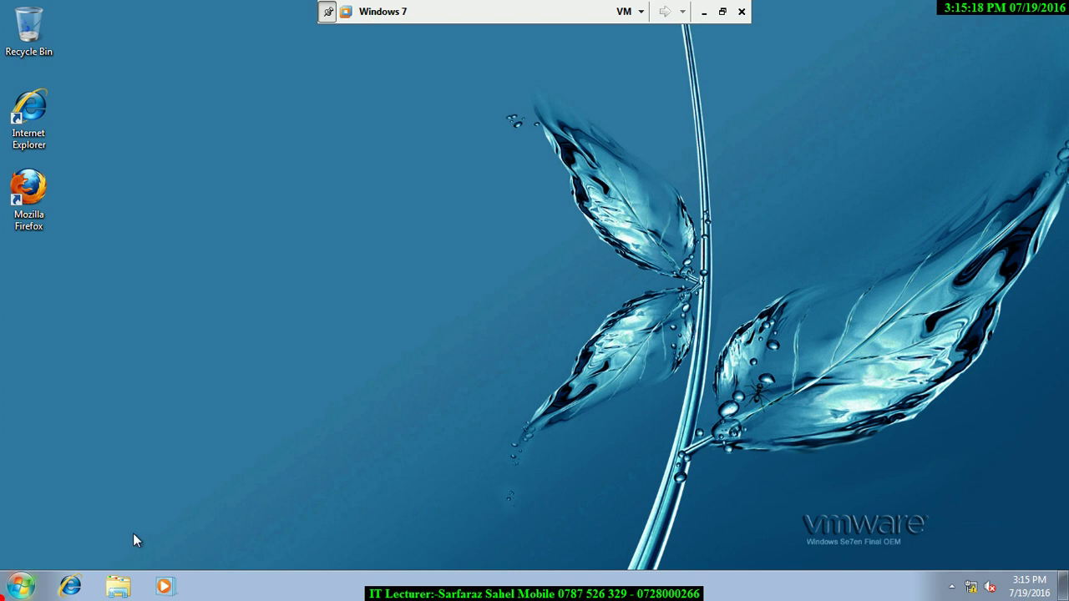
{"action": "left_click", "coordinate": [20, 587]}
{"action": "mouse_move", "coordinate": [273, 545]}
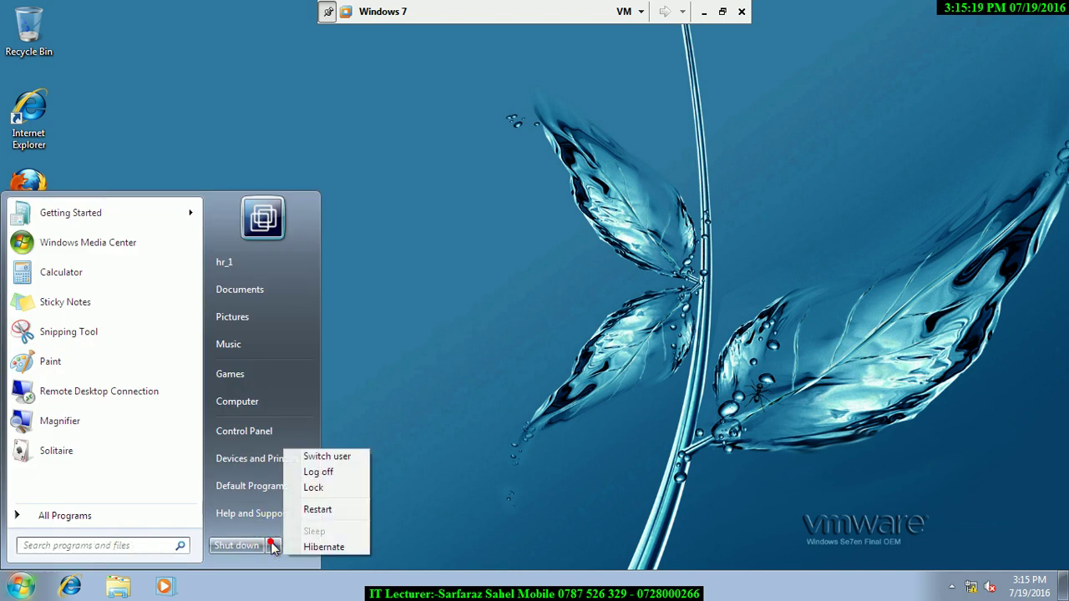
{"action": "left_click", "coordinate": [320, 473]}
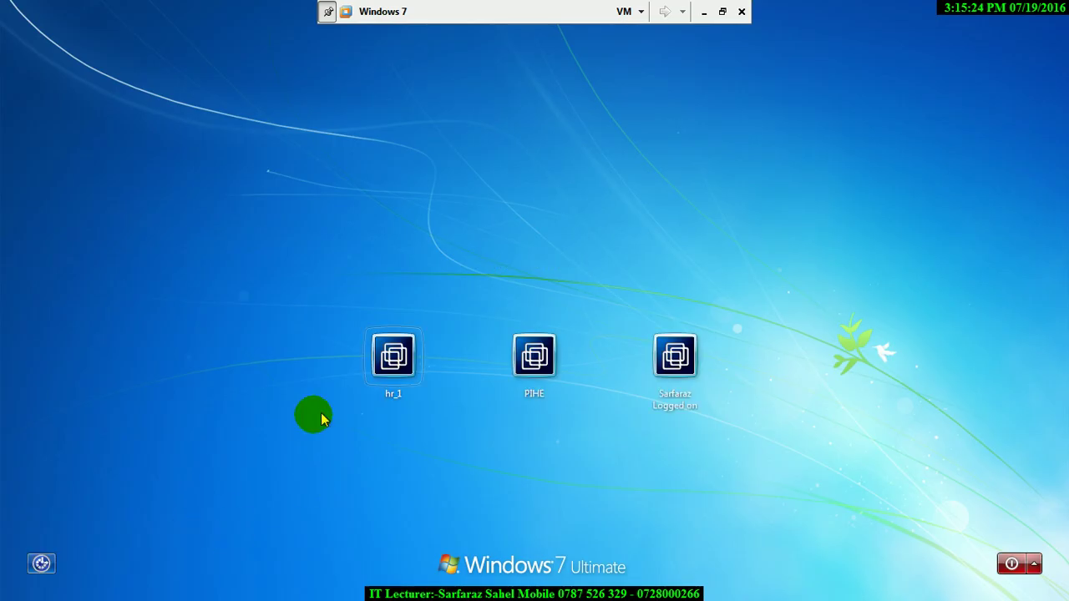
- Sign back in to the administrator account with its password
{"action": "left_click", "coordinate": [399, 356]}
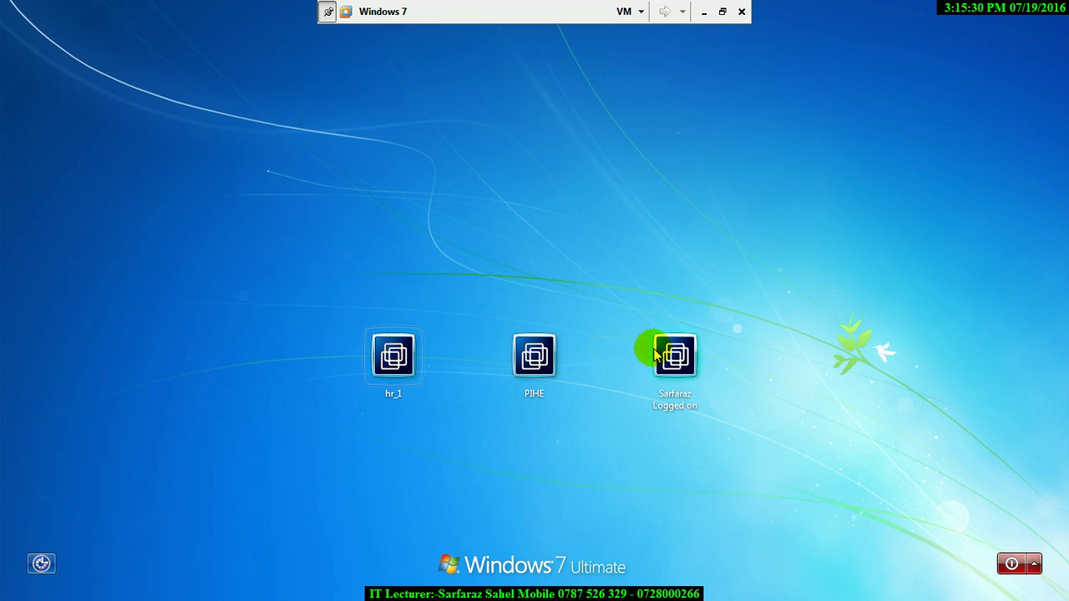
{"action": "left_click", "coordinate": [656, 352]}
{"action": "type", "text": "1234567"}
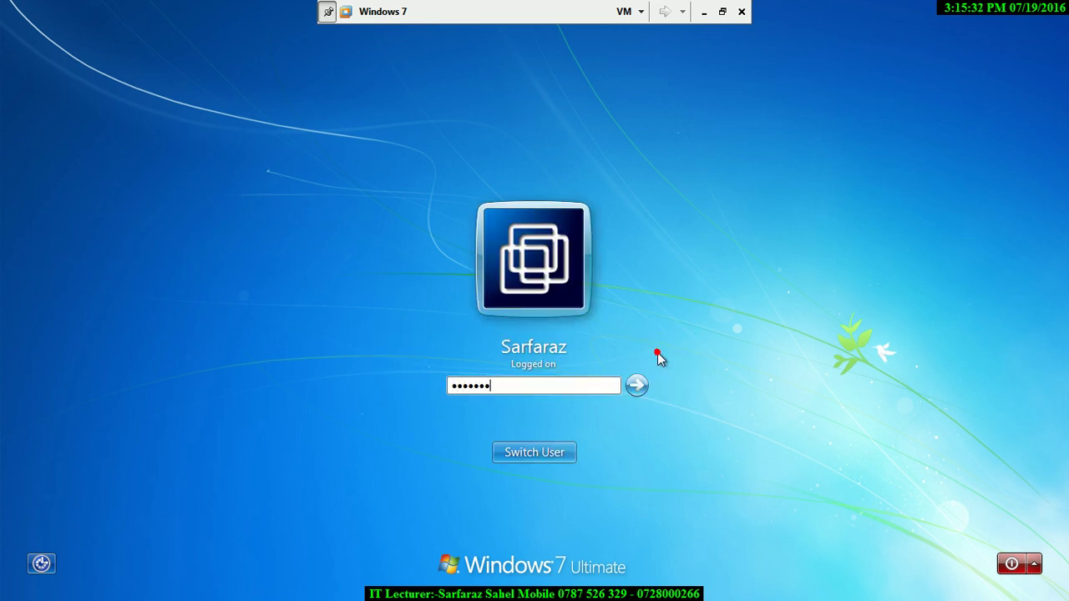
{"action": "key", "text": "BackSpace"}
{"action": "key", "text": "BackSpace"}
{"action": "key", "text": "BackSpace"}
{"action": "key", "text": "BackSpace"}
{"action": "key", "text": "BackSpace"}
{"action": "key", "text": "BackSpace"}
{"action": "key", "text": "BackSpace"}
{"action": "type", "text": "12345678"}
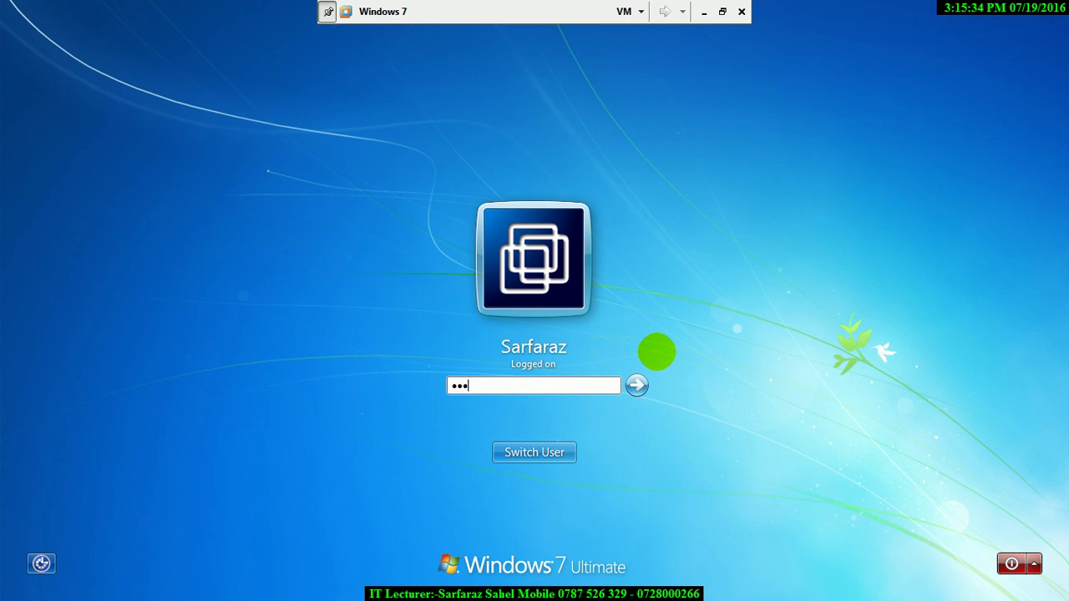
{"action": "key", "text": "Return"}
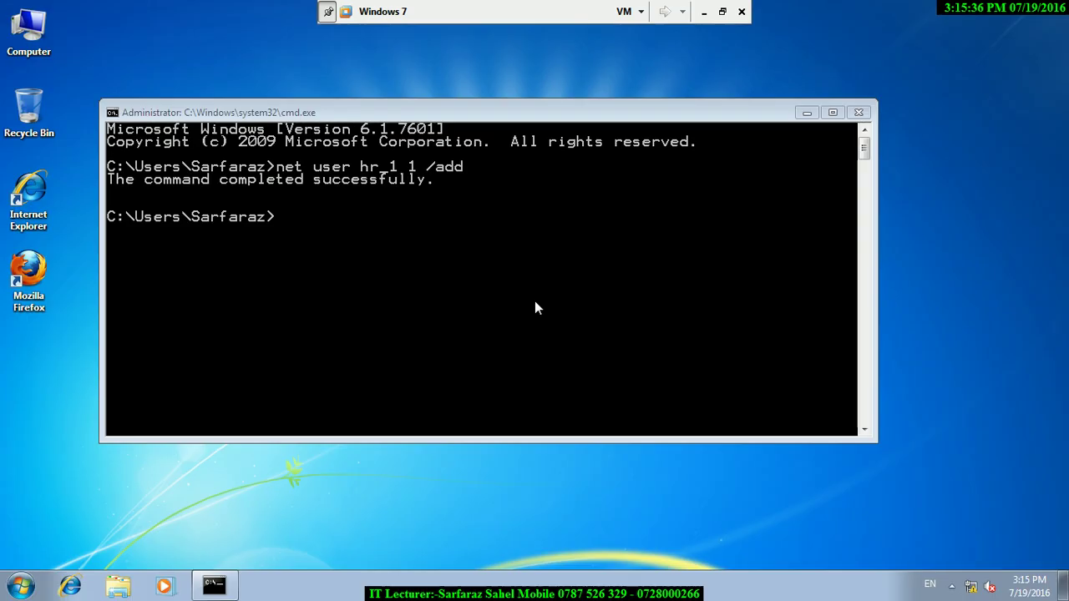
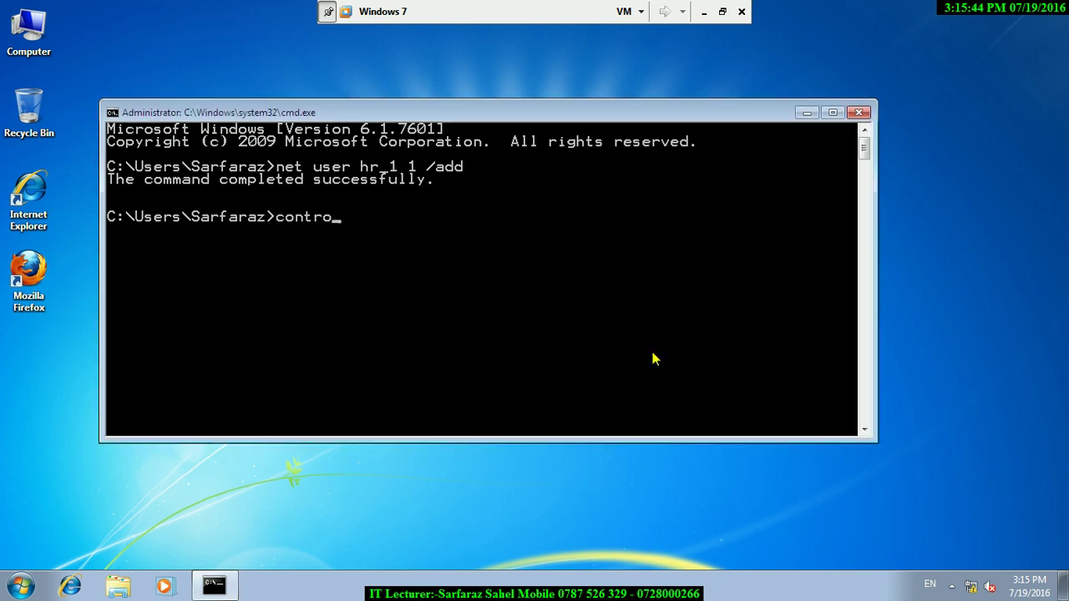
- Run the control command in Command Prompt to launch Control Panel
{"action": "key", "text": "Return"}
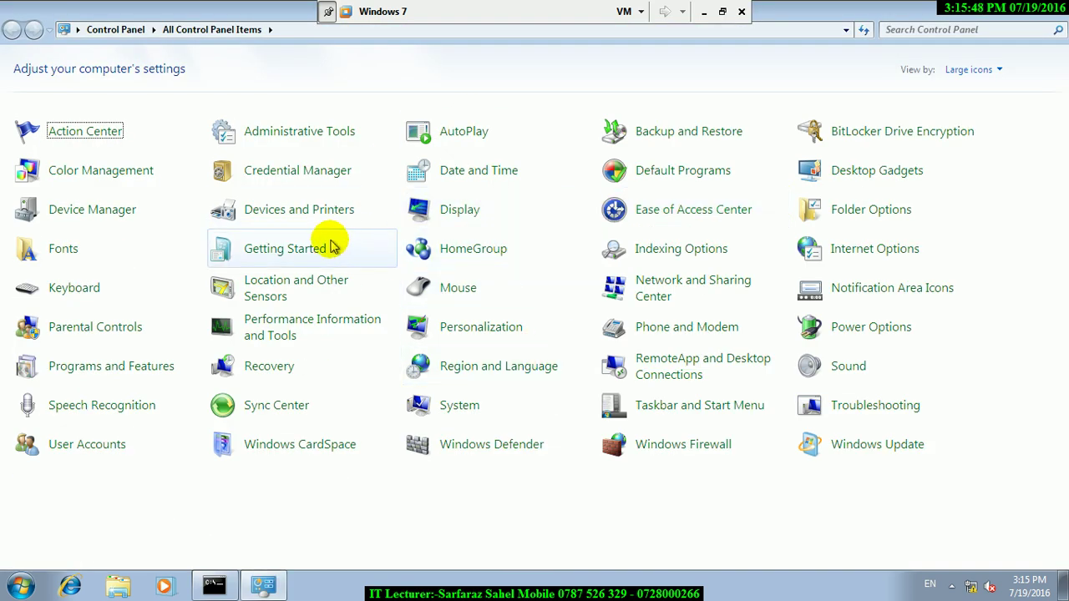
- Visit Windows Firewall, then return to All Control Panel Items and open Parental Controls
{"action": "key", "text": "p"}
{"action": "left_click", "coordinate": [618, 451]}
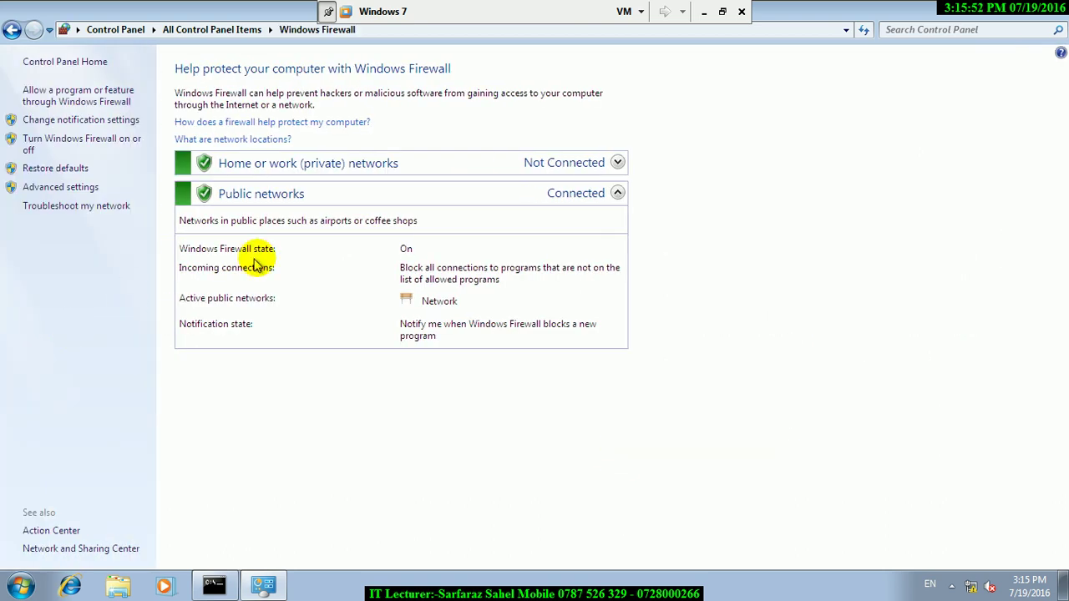
{"action": "left_click", "coordinate": [11, 31]}
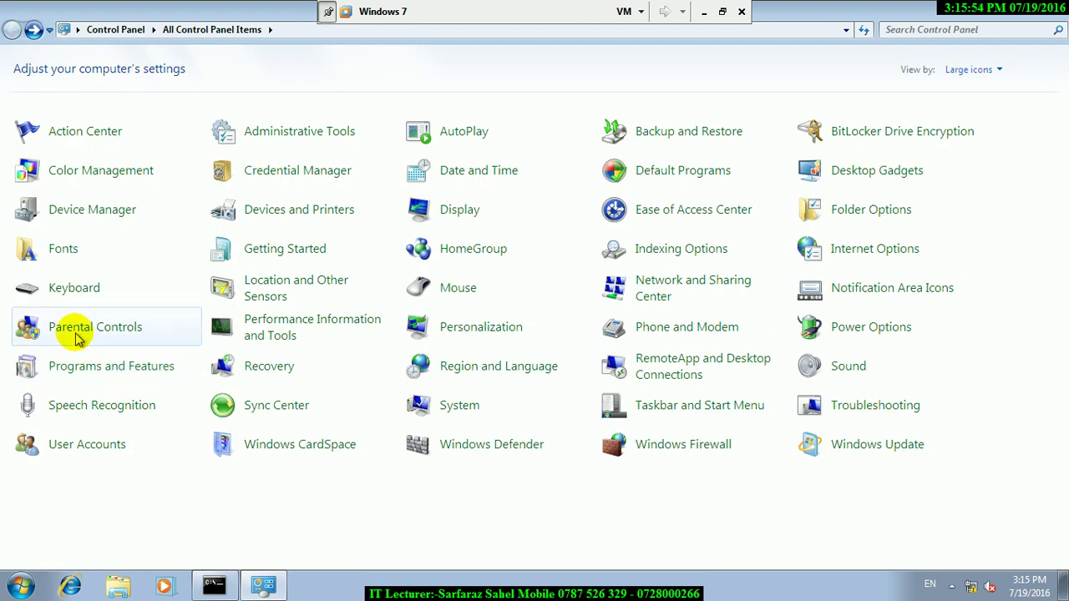
{"action": "key", "text": "w"}
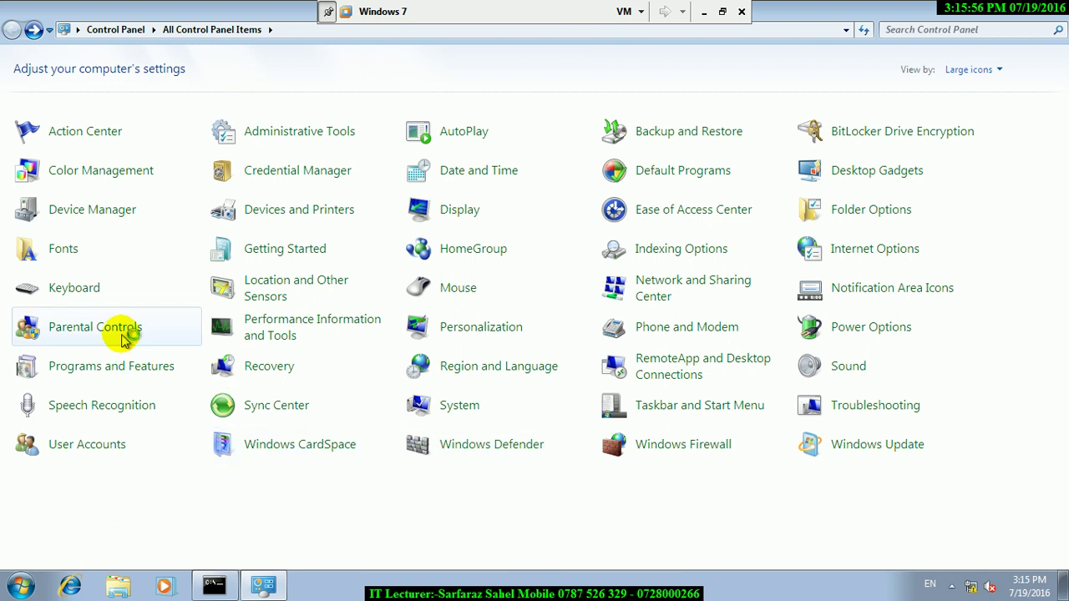
{"action": "left_click", "coordinate": [120, 326]}
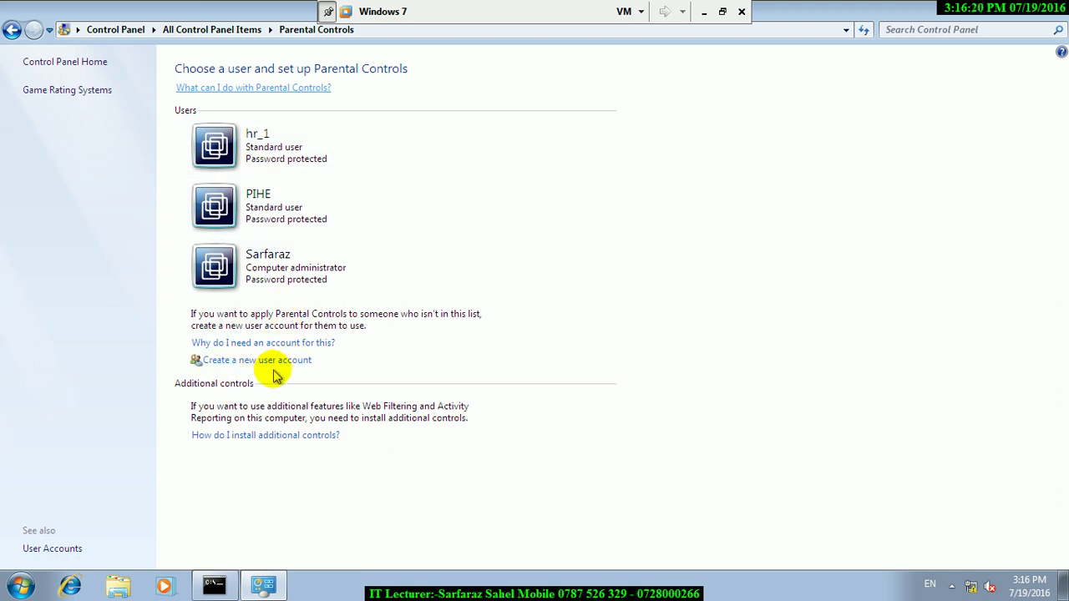
- Select hr_1, set it to 'On, enforce current settings', and open its Time limits grid
{"action": "left_click", "coordinate": [213, 134]}
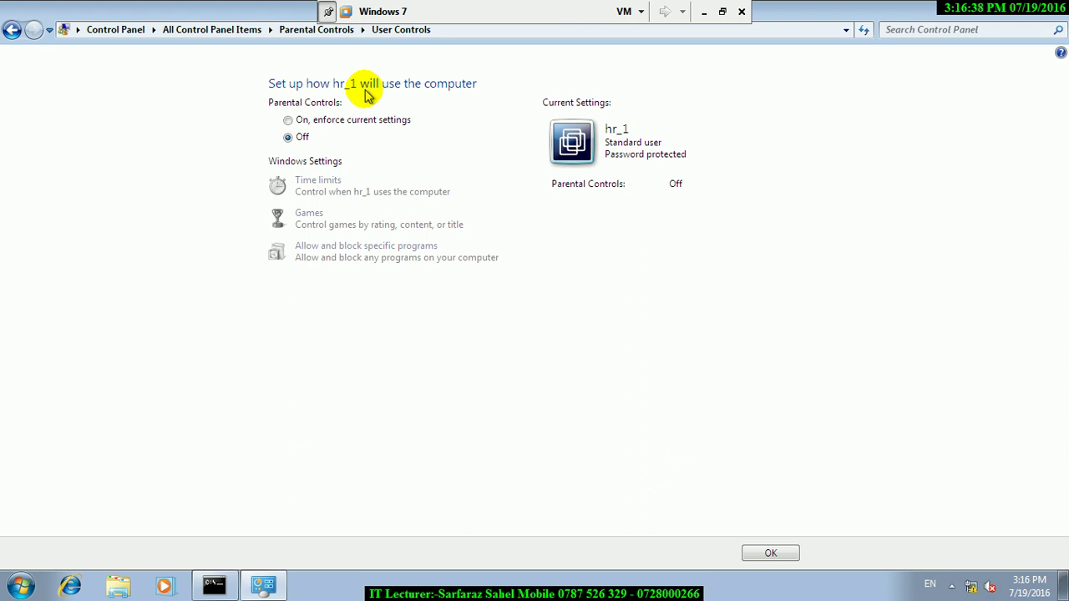
{"action": "left_click", "coordinate": [288, 122]}
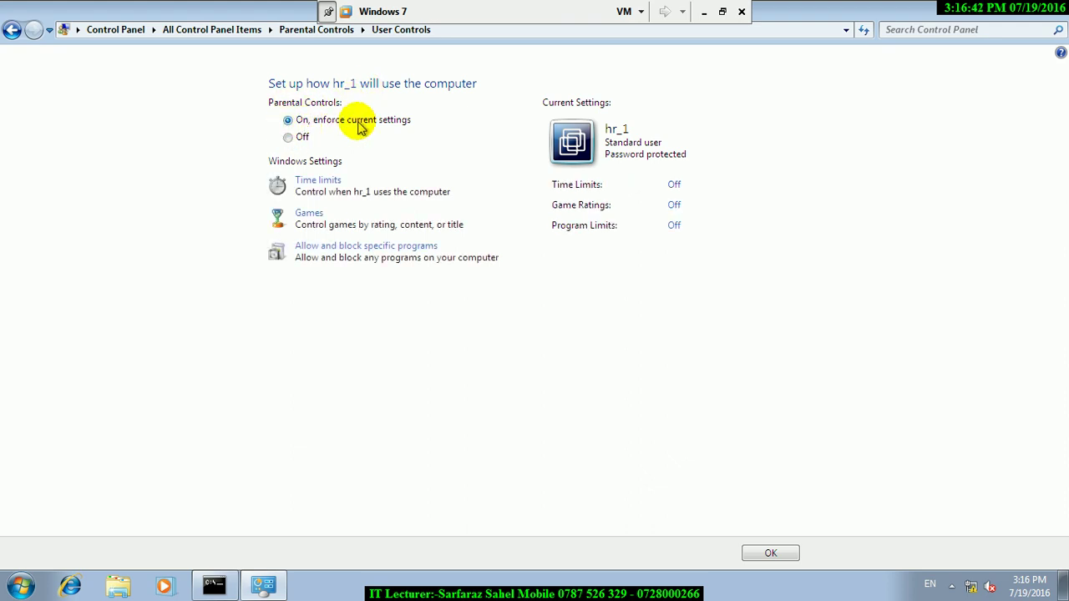
{"action": "left_click", "coordinate": [328, 182]}
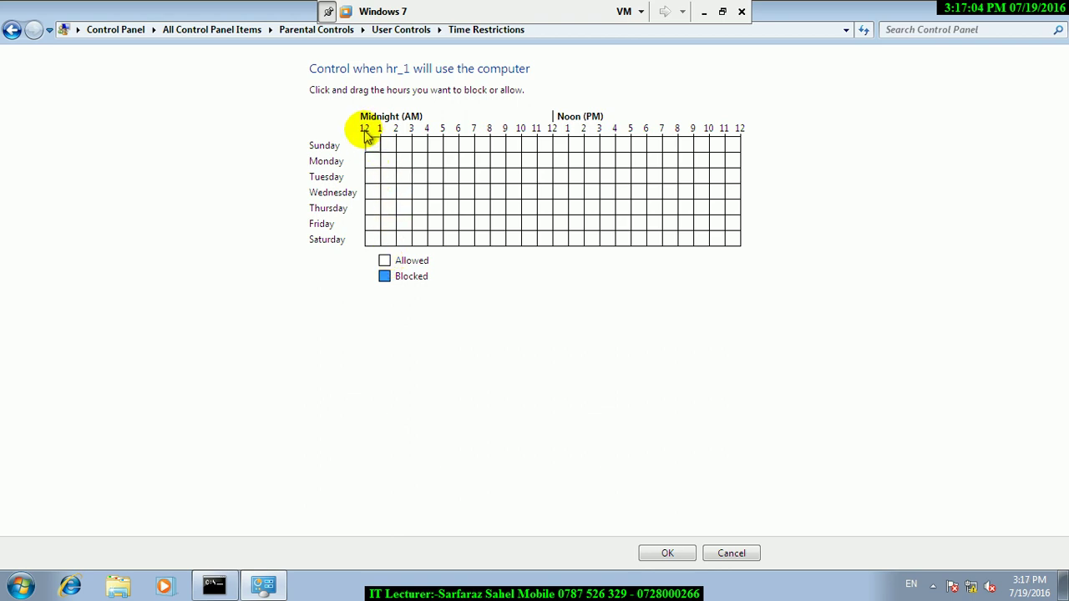
- Block Sunday 12 AM to 11 AM in hr_1's time grid and confirm with OK
{"action": "left_click_drag", "start_coordinate": [374, 144], "coordinate": [545, 146]}
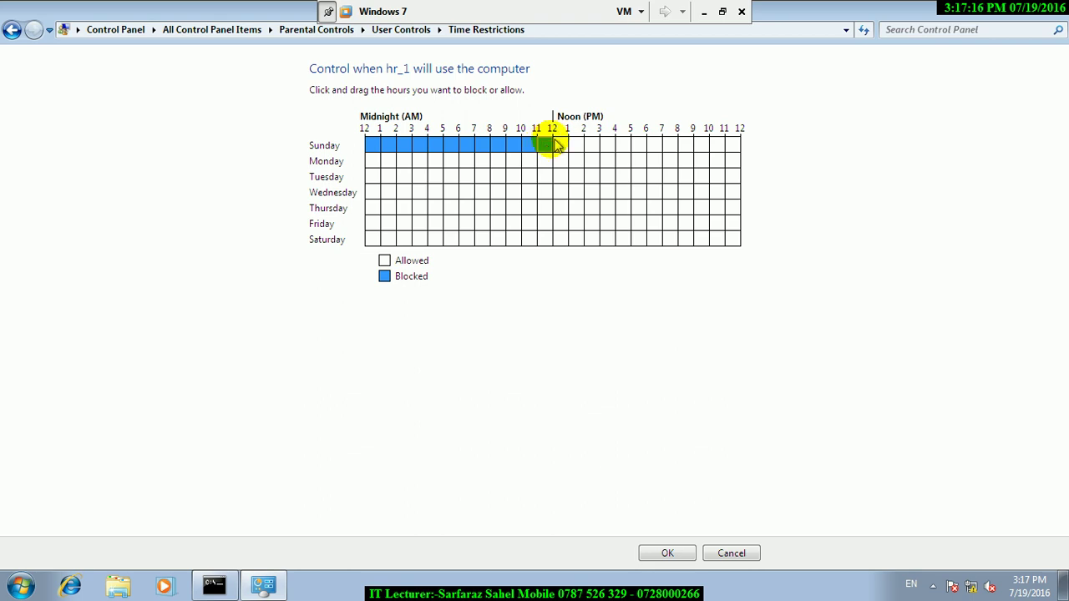
{"action": "left_click", "coordinate": [573, 145]}
{"action": "left_click_drag", "start_coordinate": [582, 151], "coordinate": [735, 148]}
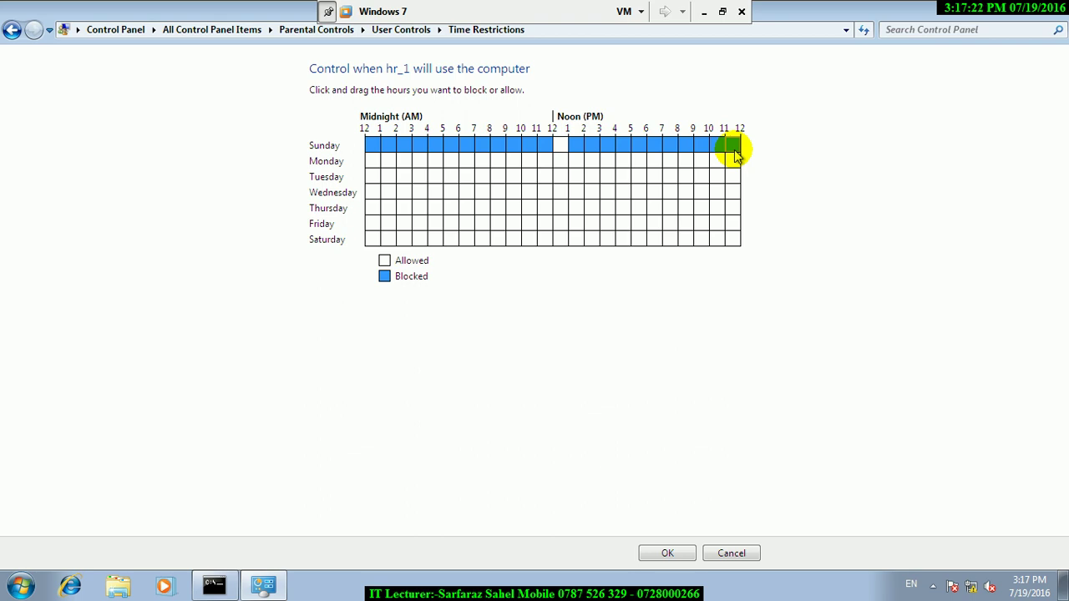
{"action": "left_click", "coordinate": [510, 146]}
{"action": "left_click_drag", "start_coordinate": [365, 144], "coordinate": [852, 163]}
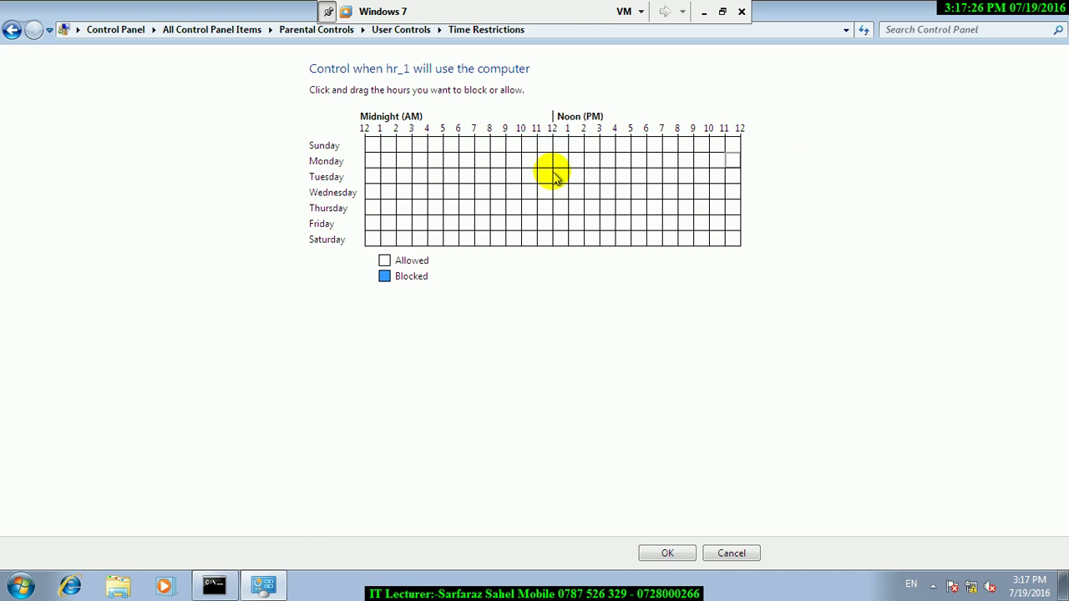
{"action": "left_click_drag", "start_coordinate": [373, 144], "coordinate": [528, 155]}
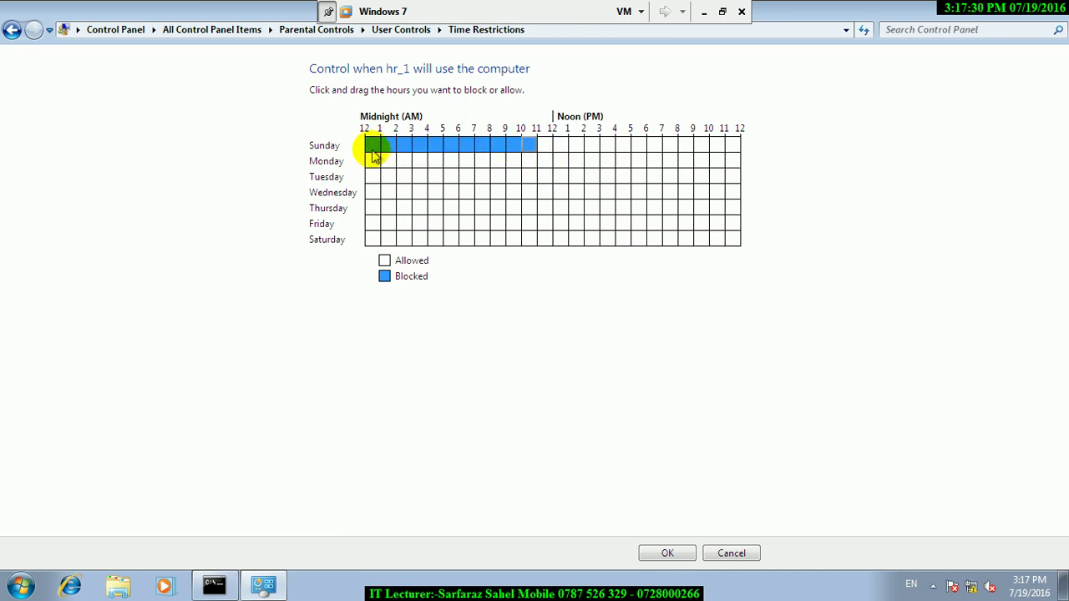
{"action": "left_click", "coordinate": [541, 151]}
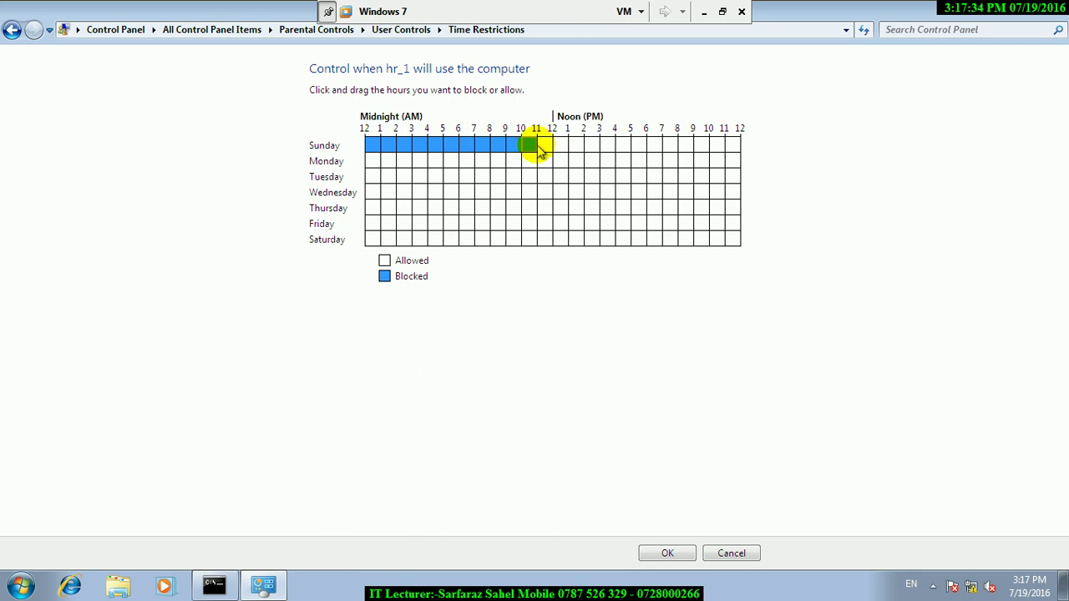
{"action": "left_click", "coordinate": [678, 553]}
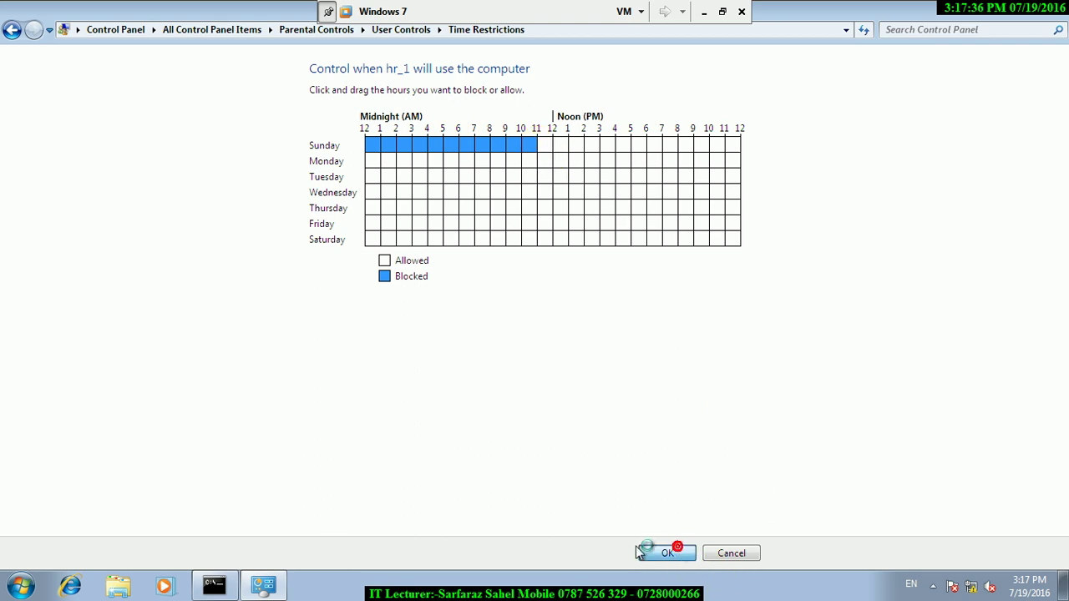
{"action": "left_click", "coordinate": [21, 584]}
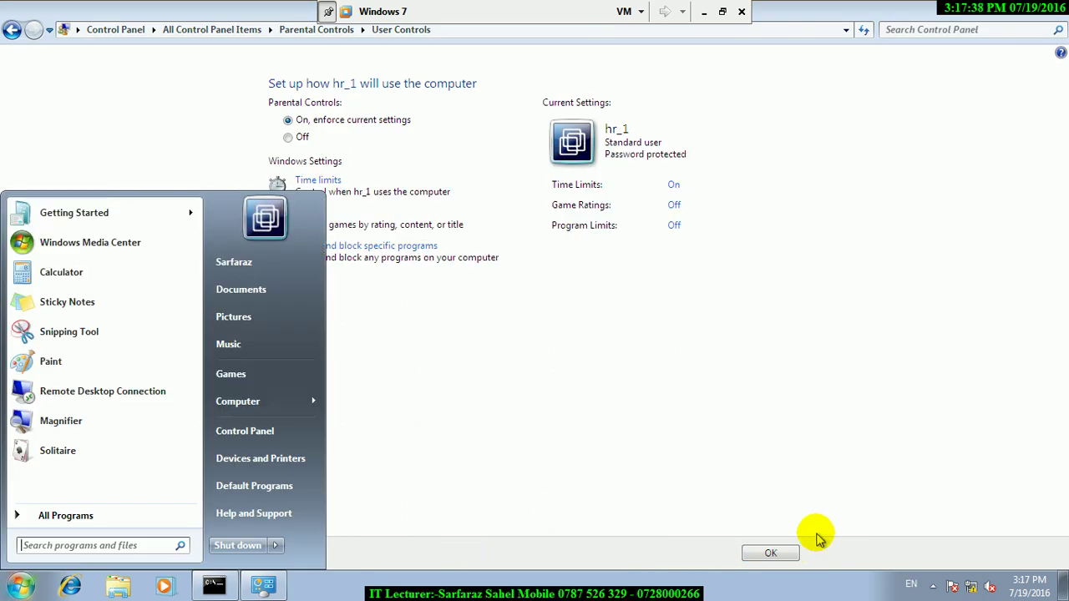
- Lock the computer from the Start menu's shutdown options
{"action": "left_click", "coordinate": [792, 553]}
{"action": "left_click", "coordinate": [21, 585]}
{"action": "left_click", "coordinate": [279, 545]}
{"action": "left_click", "coordinate": [344, 488]}
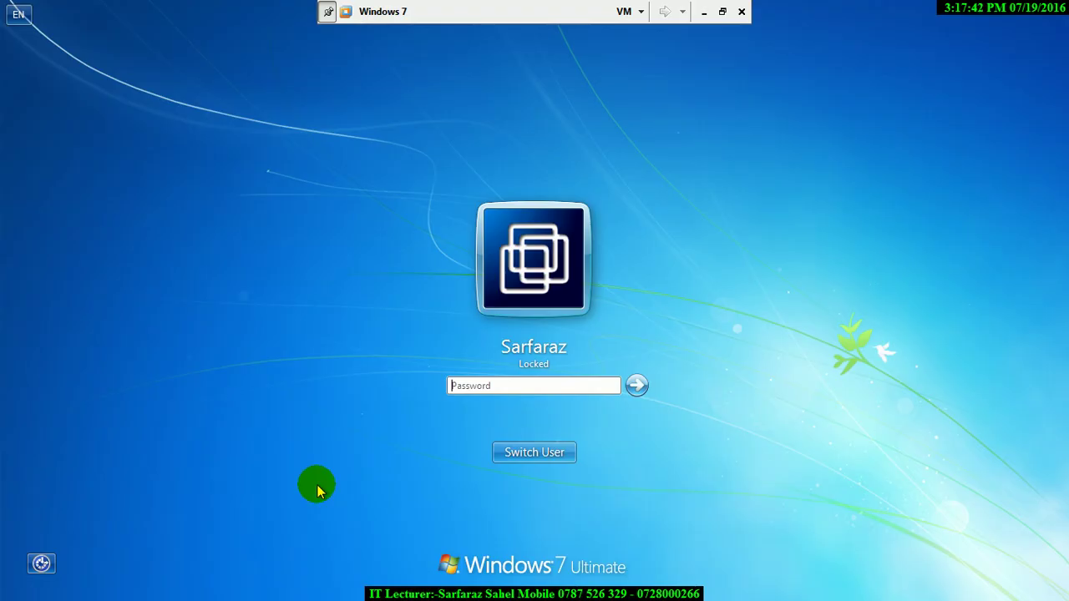
- Switch user to hr_1, log on with its password, and dismiss the KeyChanger warning
{"action": "left_click", "coordinate": [533, 384]}
{"action": "type", "text": "12"}
{"action": "key", "text": "BackSpace"}
{"action": "key", "text": "BackSpace"}
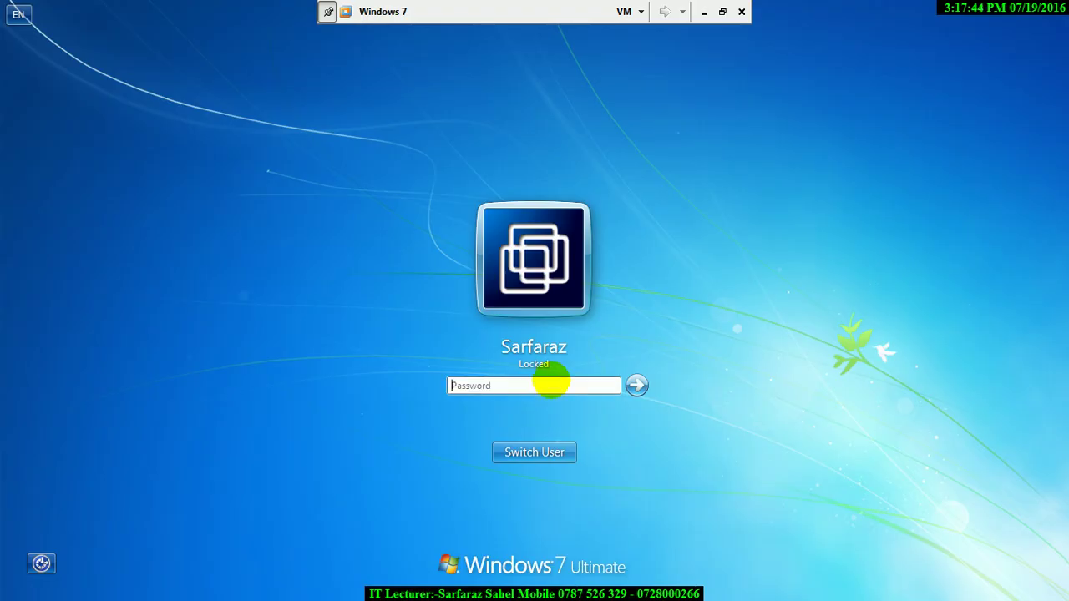
{"action": "left_click", "coordinate": [571, 451]}
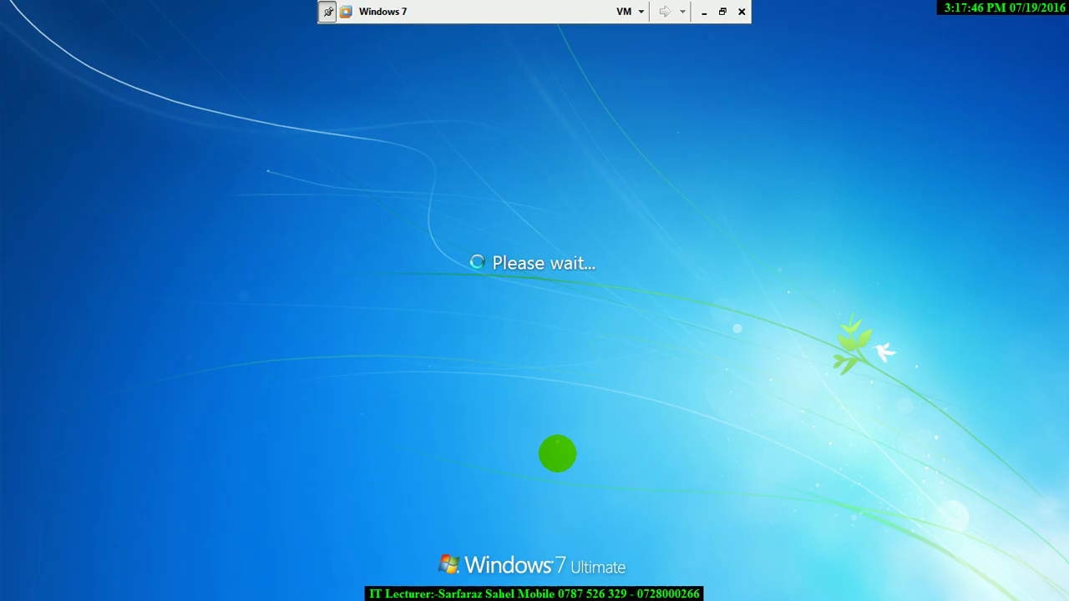
{"action": "left_click", "coordinate": [395, 397]}
{"action": "type", "text": "12345678"}
{"action": "key", "text": "Return"}
{"action": "key", "text": "Return"}
{"action": "key", "text": "Return"}
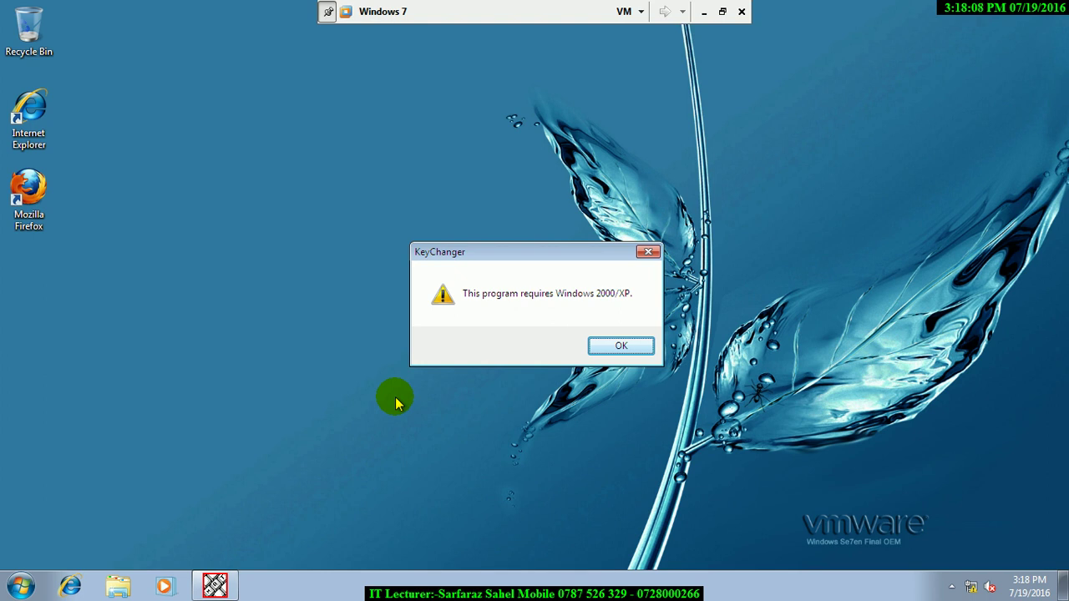
{"action": "left_click", "coordinate": [635, 348]}
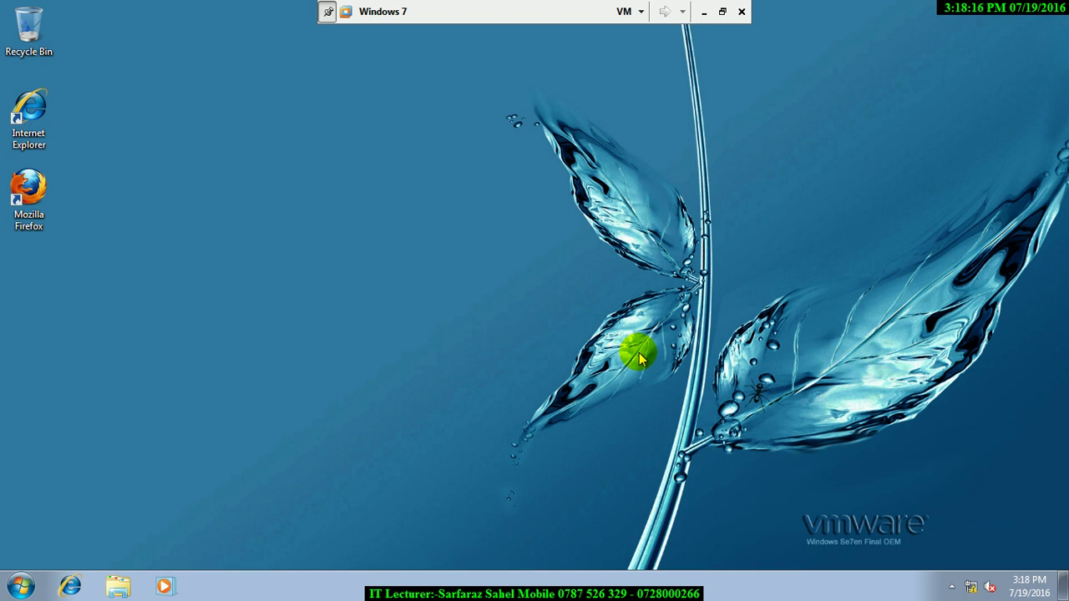
{"action": "left_click", "coordinate": [20, 586]}
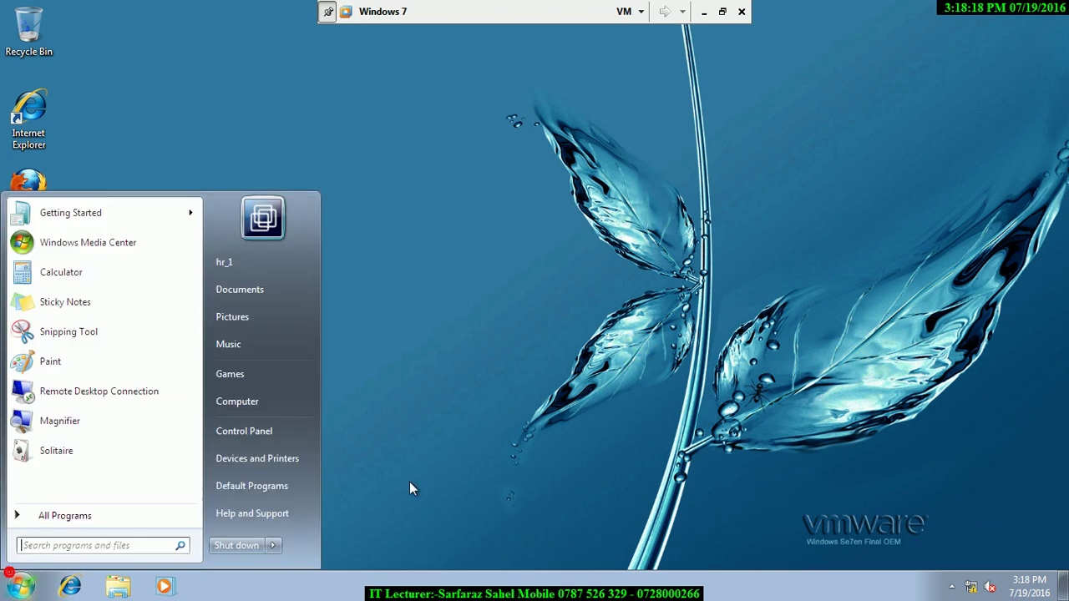
- Log hr_1 off and sign back in as the administrator, retrying the password
{"action": "left_click", "coordinate": [274, 547]}
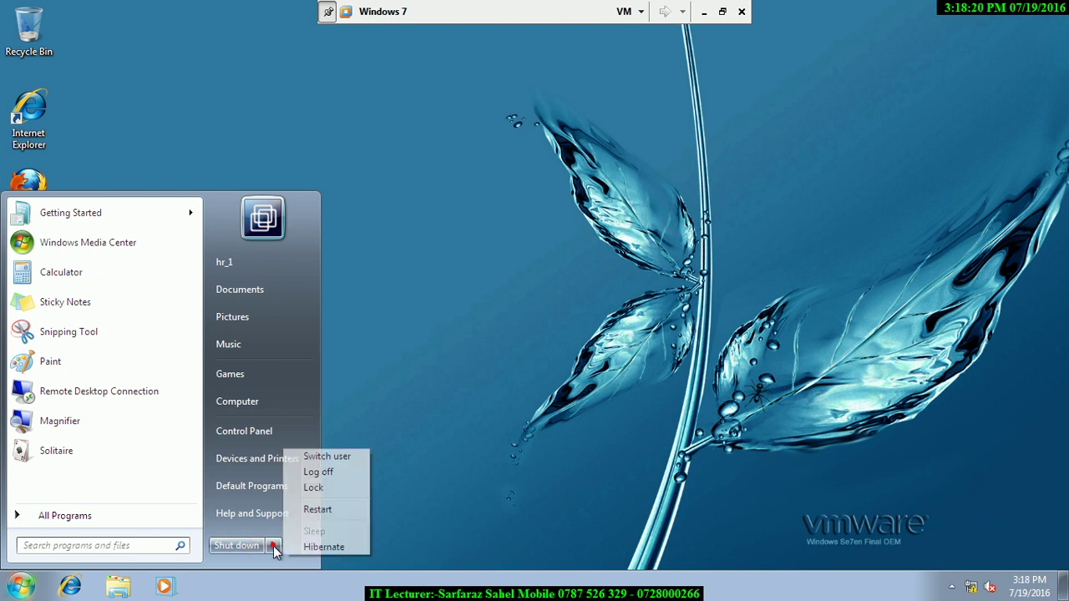
{"action": "left_click", "coordinate": [318, 472]}
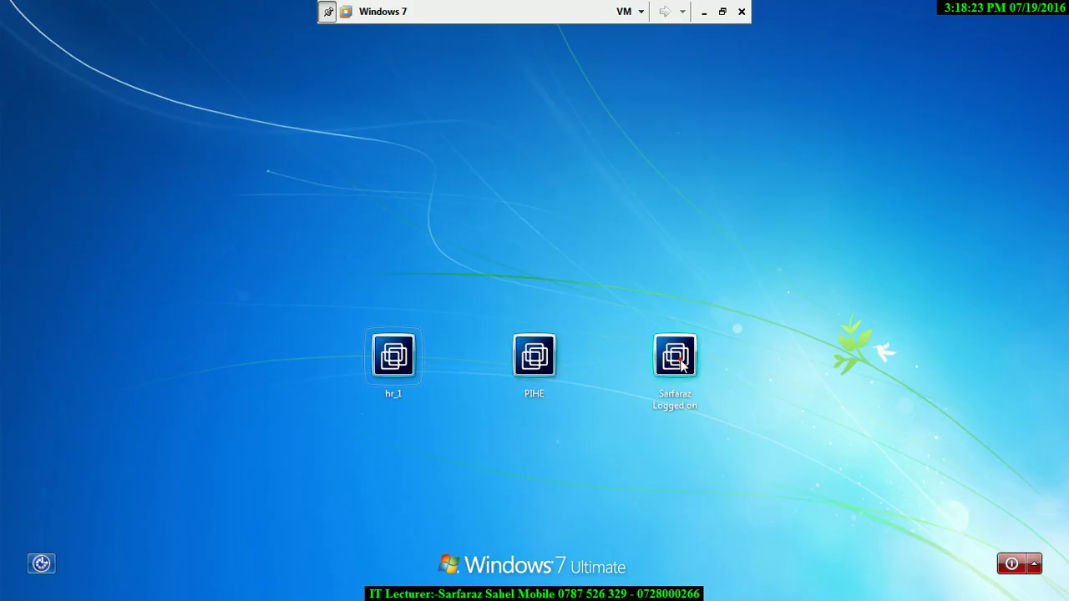
{"action": "left_click", "coordinate": [677, 358]}
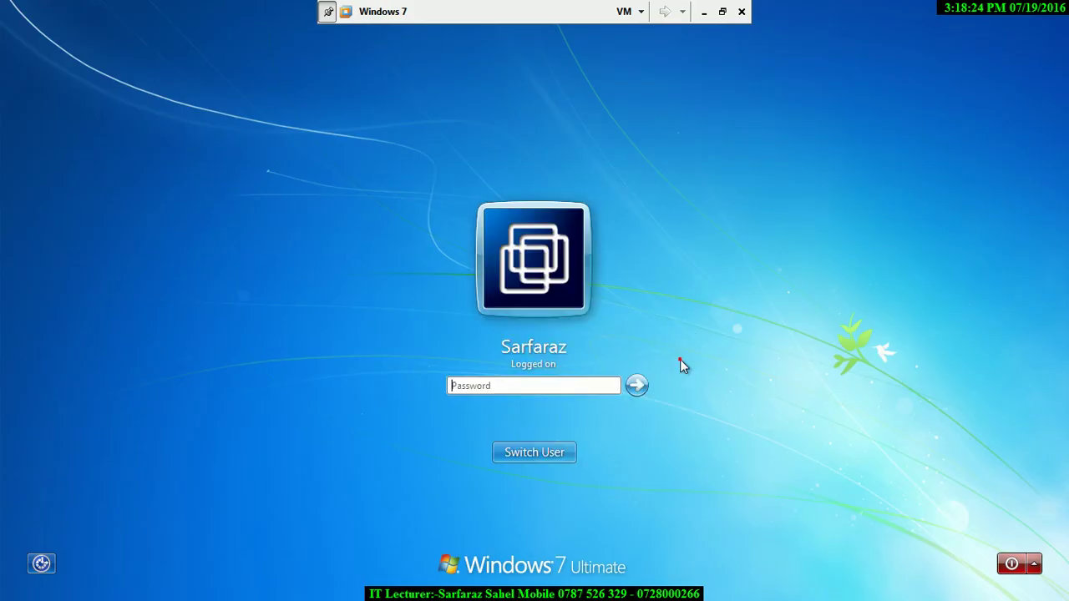
{"action": "type", "text": "•••"}
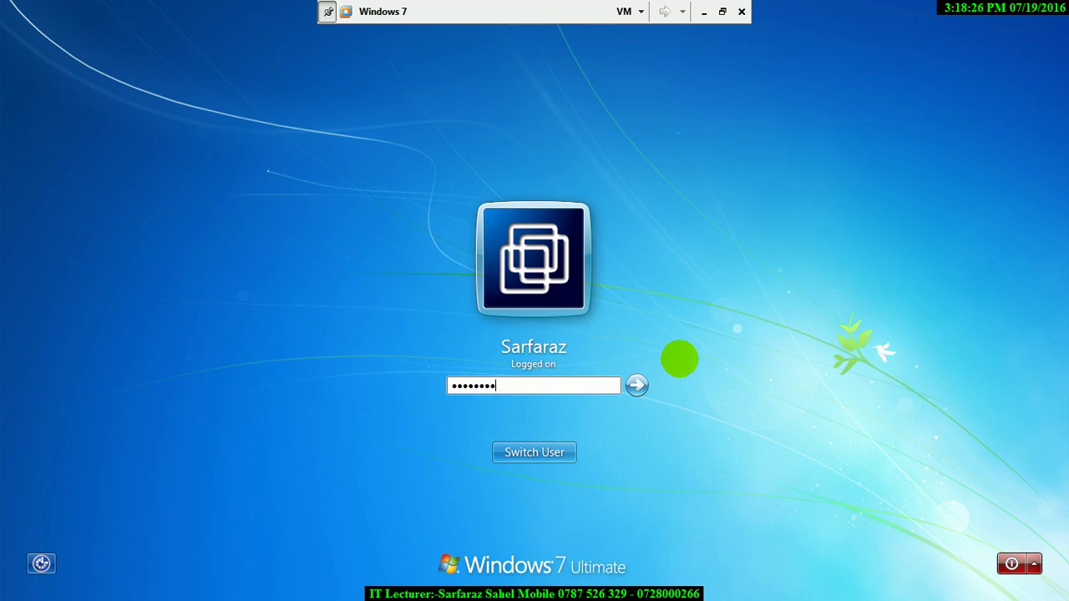
{"action": "key", "text": "Return"}
{"action": "key", "text": "Return"}
{"action": "type", "text": "••••••••"}
{"action": "key", "text": "Return"}
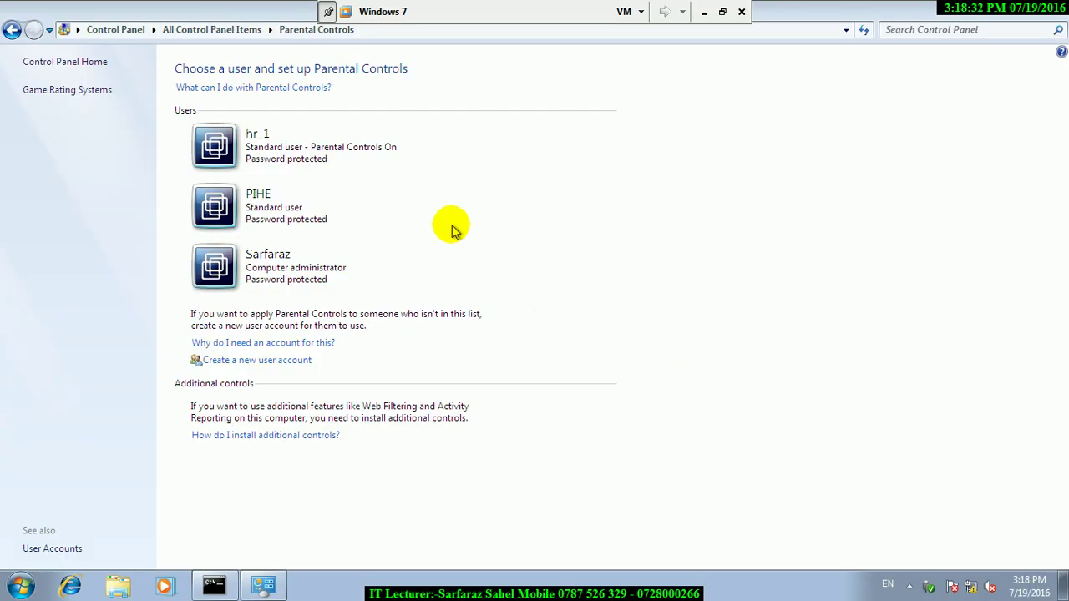
- In hr_1's time limits, unblock Sunday morning, block Thursday 11 AM to midnight, and save
{"action": "left_click", "coordinate": [249, 148]}
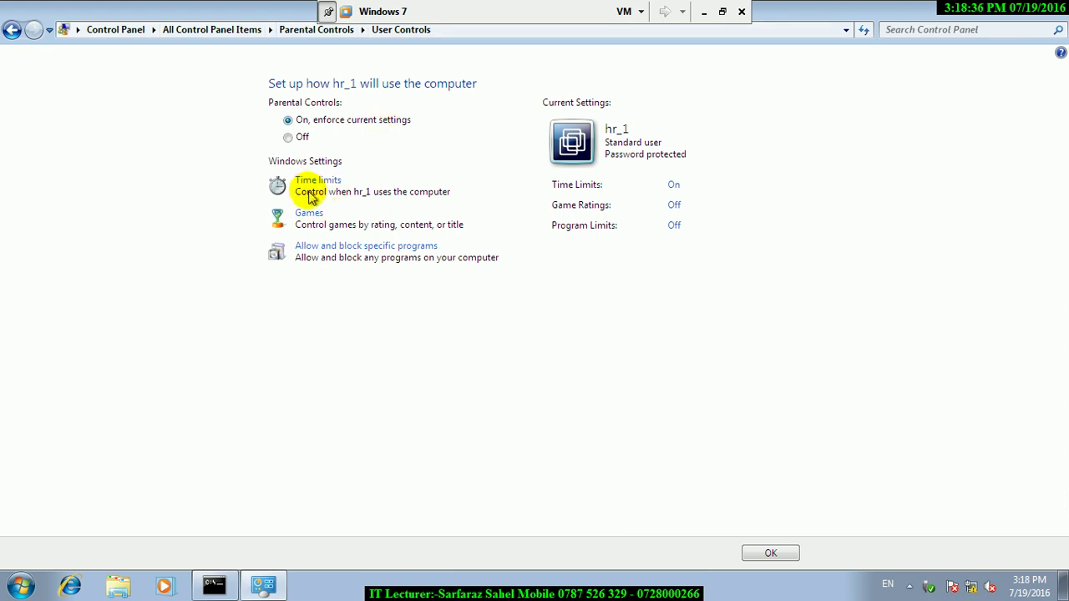
{"action": "left_click", "coordinate": [309, 182]}
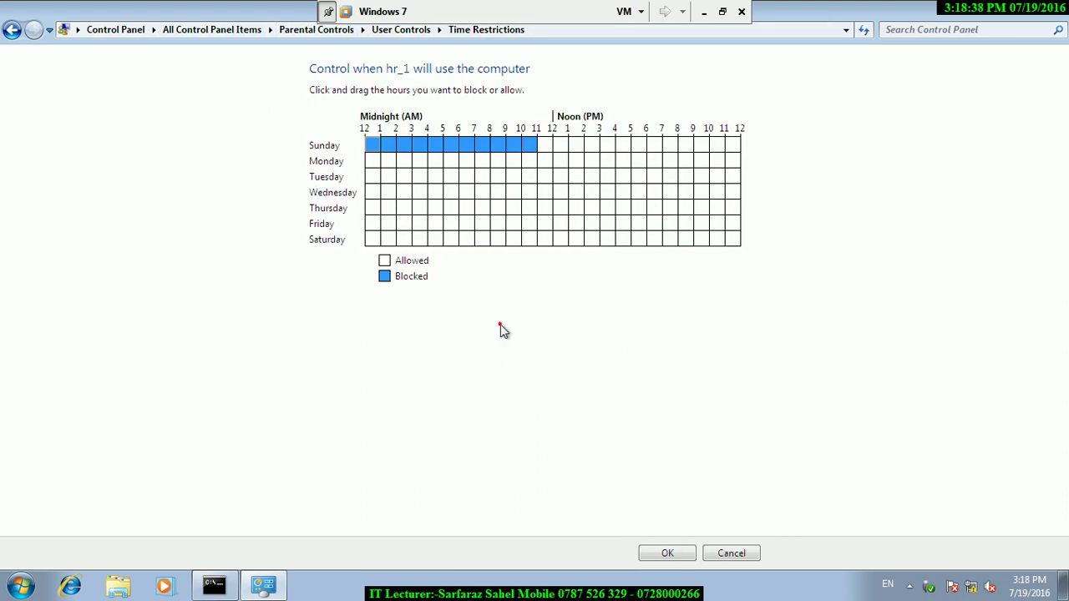
{"action": "left_click_drag", "start_coordinate": [370, 146], "coordinate": [599, 172]}
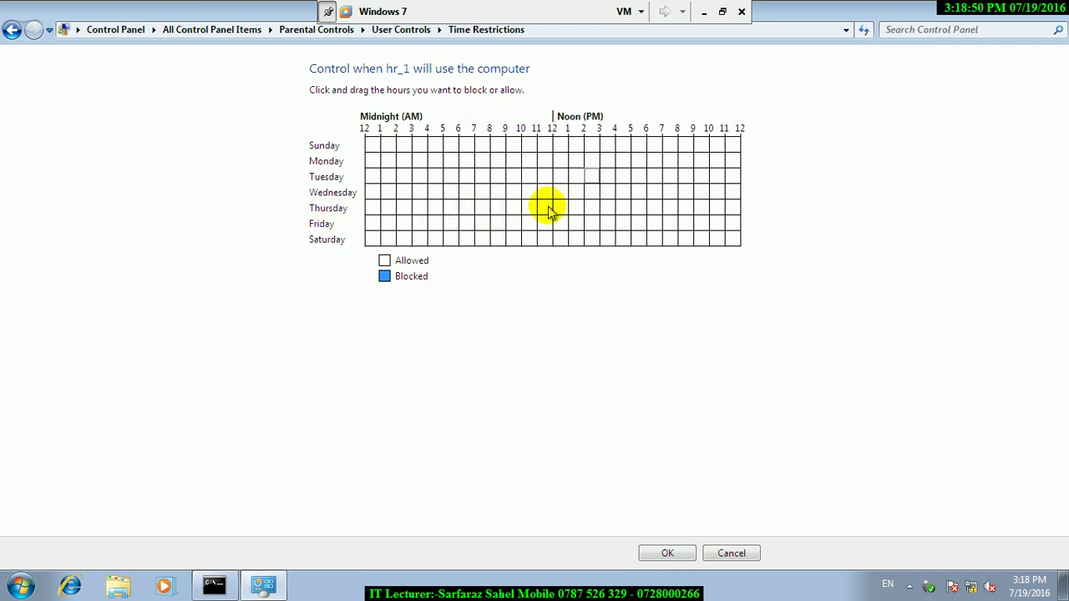
{"action": "left_click_drag", "start_coordinate": [547, 209], "coordinate": [735, 213]}
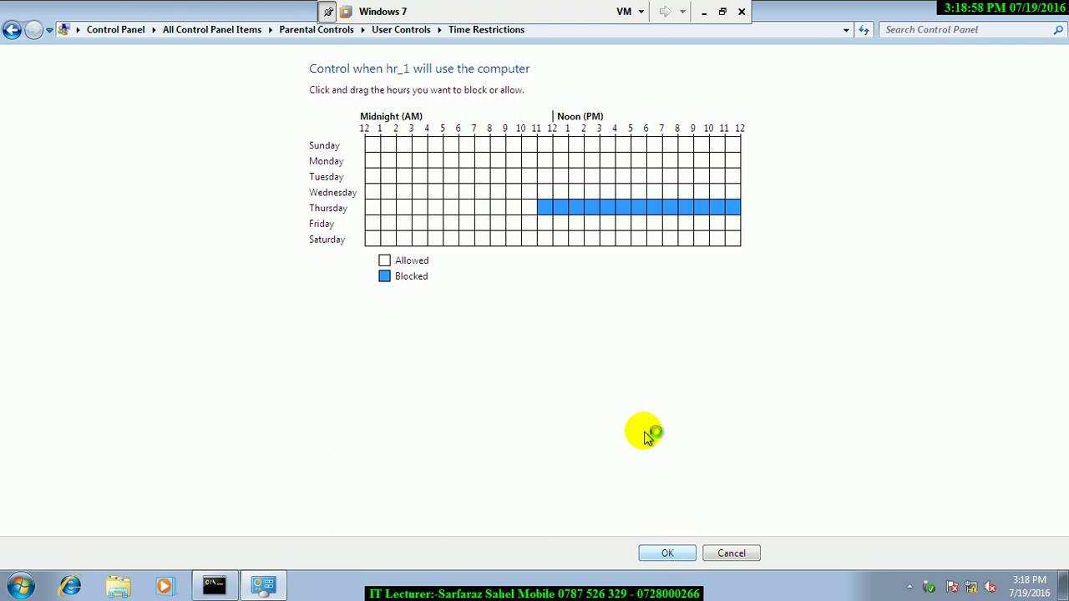
{"action": "left_click", "coordinate": [755, 554]}
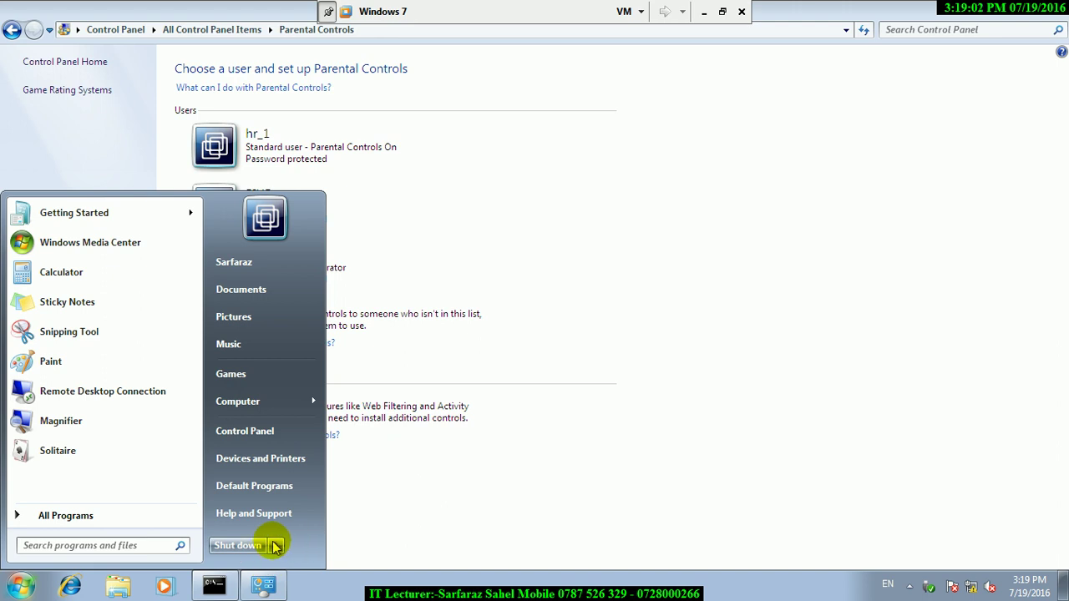
- Log off, sign in as hr_1, dismiss the KeyChanger warning, and log hr_1 off
{"action": "mouse_move", "coordinate": [275, 545]}
{"action": "left_click", "coordinate": [316, 472]}
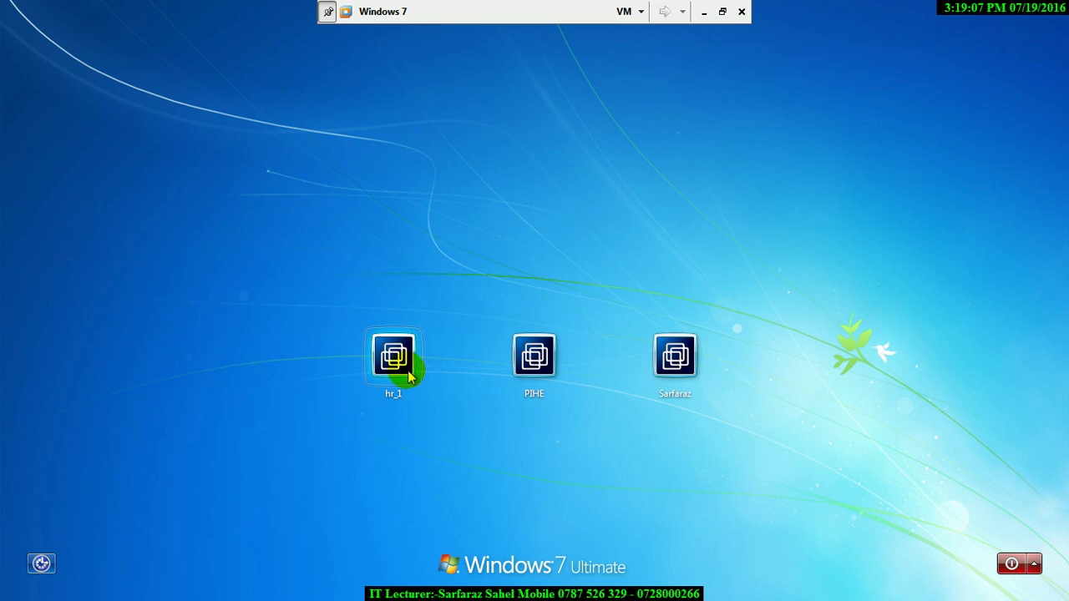
{"action": "left_click", "coordinate": [406, 370]}
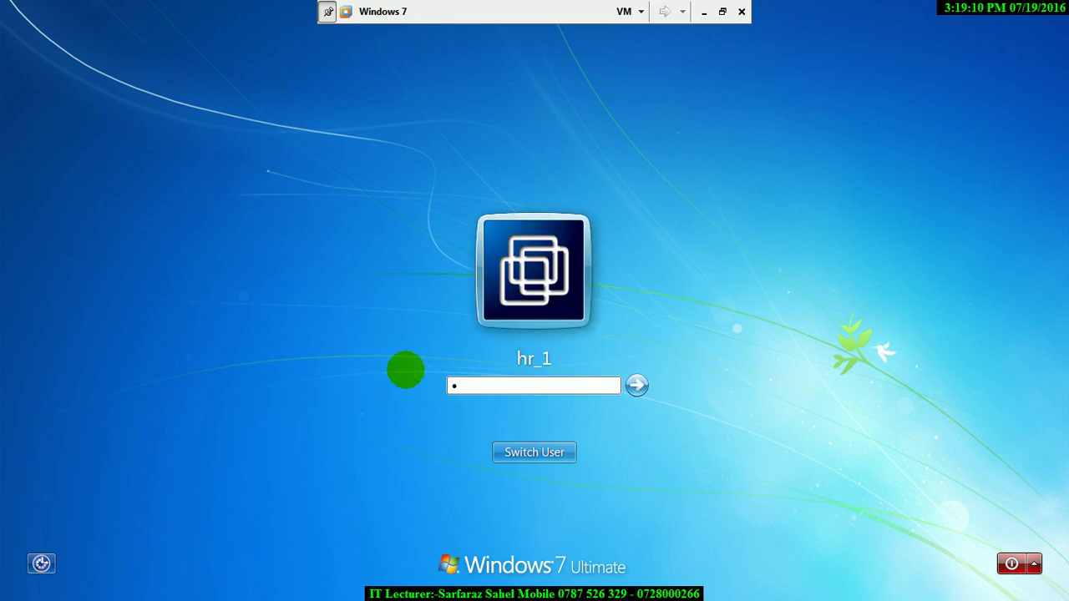
{"action": "key", "text": "Return"}
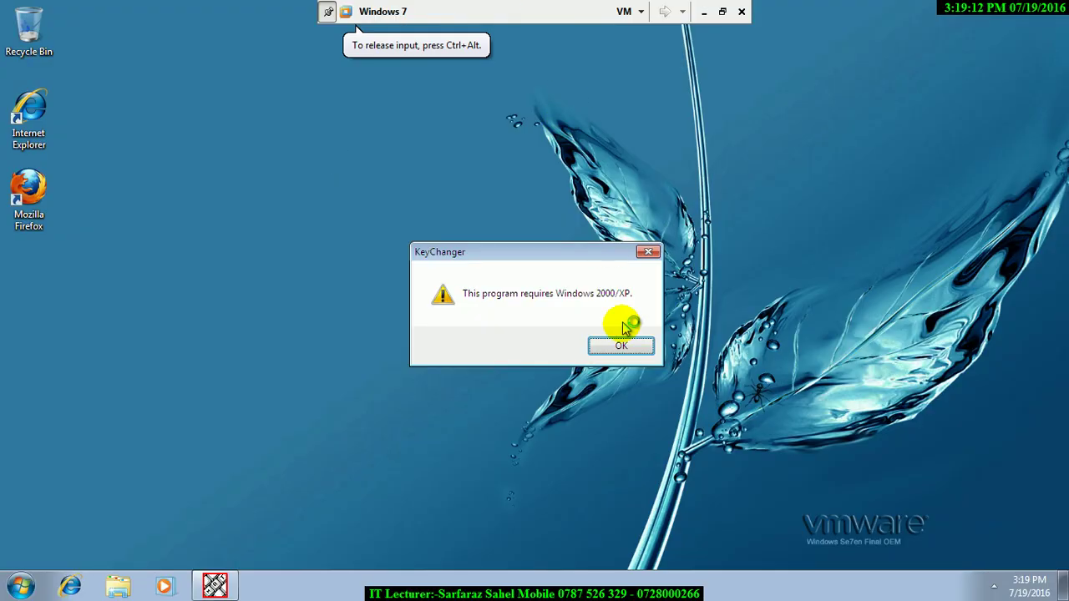
{"action": "left_click", "coordinate": [618, 341]}
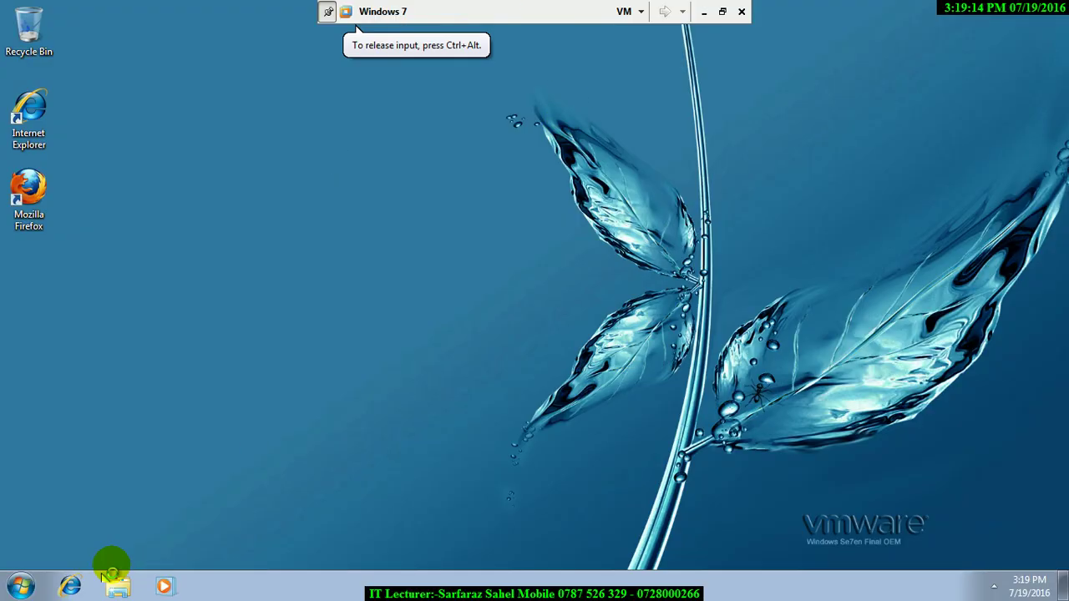
{"action": "key", "text": "super"}
{"action": "left_click", "coordinate": [273, 545]}
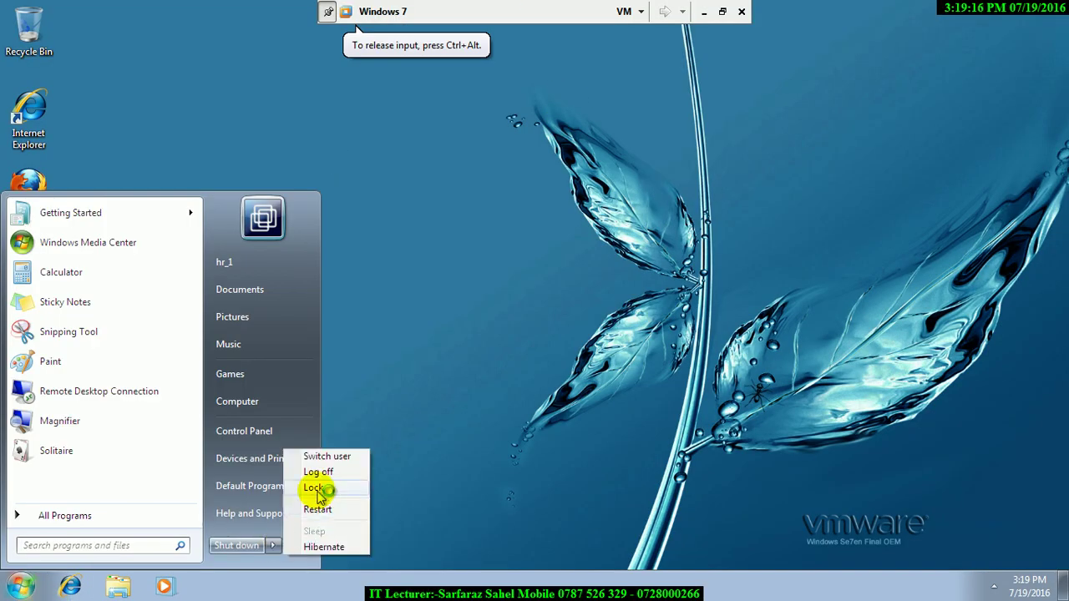
{"action": "left_click", "coordinate": [313, 473]}
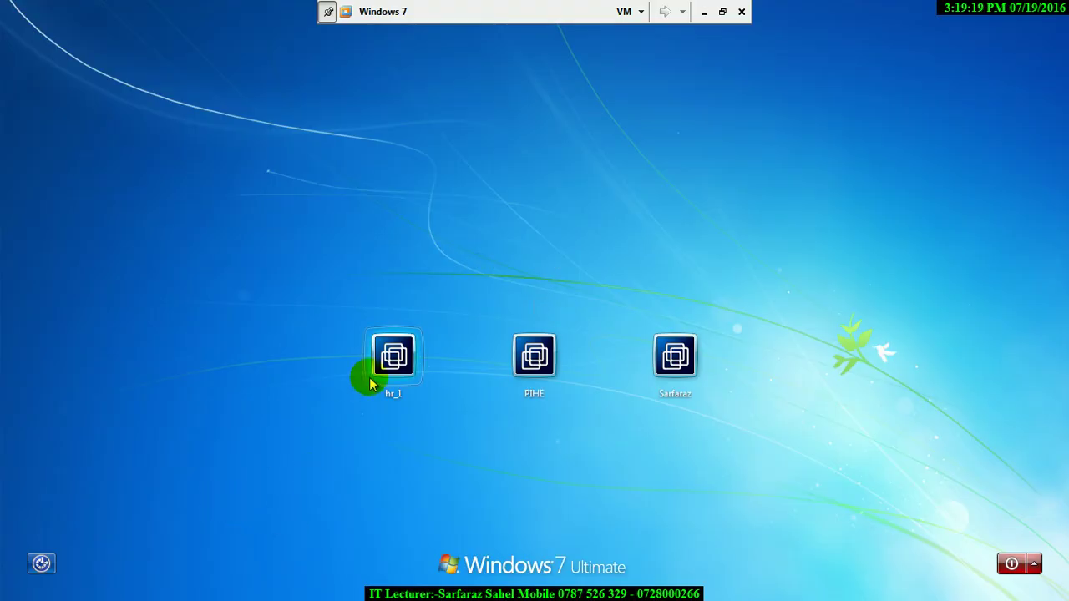
- Sign in as hr_1 again, dismiss the KeyChanger warning, then log off via Start
{"action": "left_click", "coordinate": [370, 376]}
{"action": "type", "text": "1"}
{"action": "key", "text": "Return"}
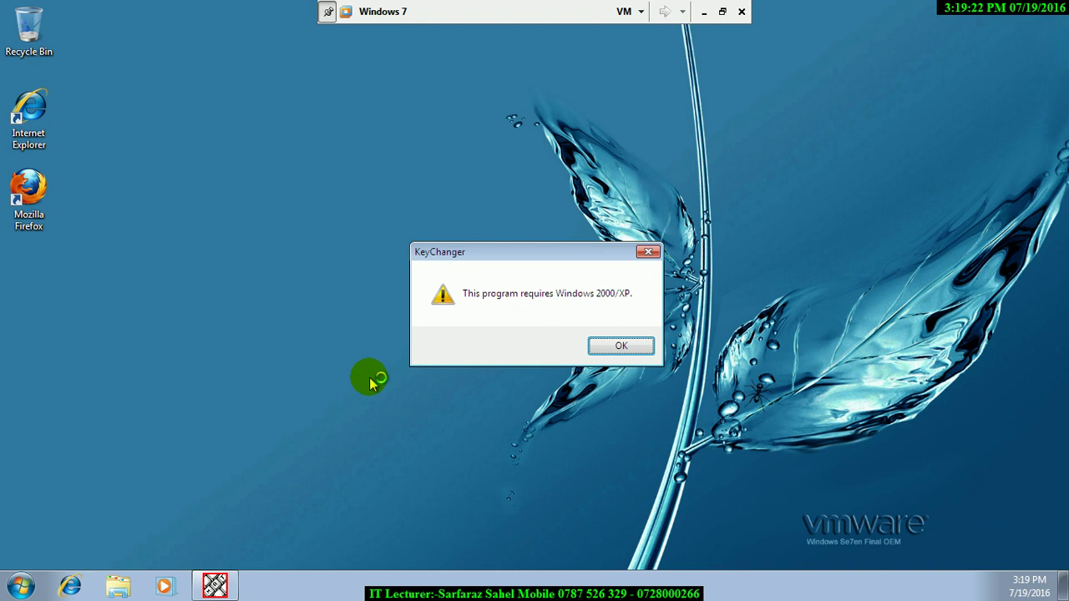
{"action": "left_click", "coordinate": [590, 346]}
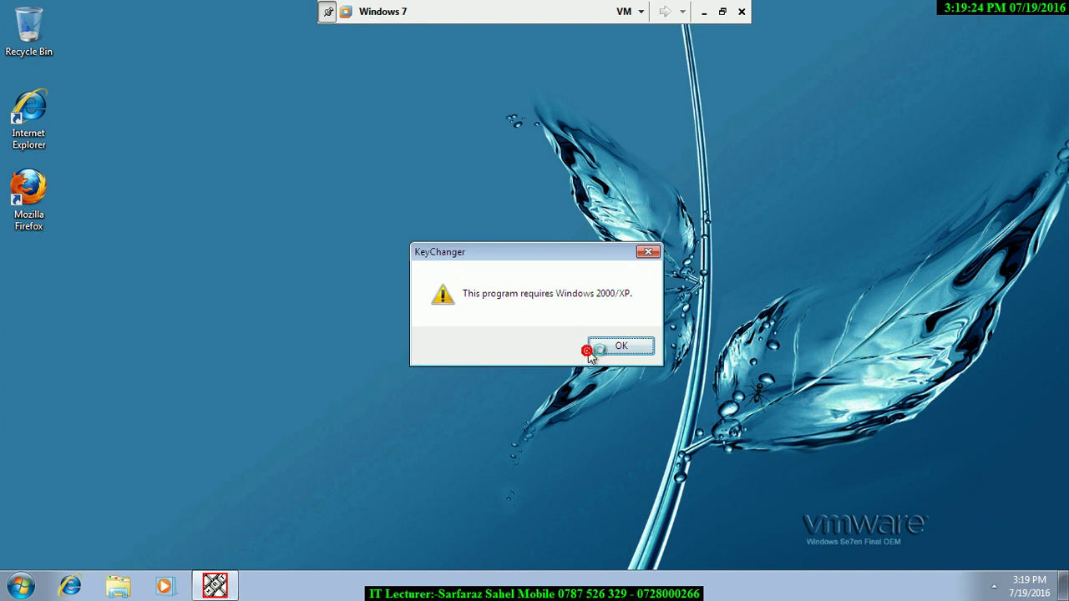
{"action": "key", "text": "super+r"}
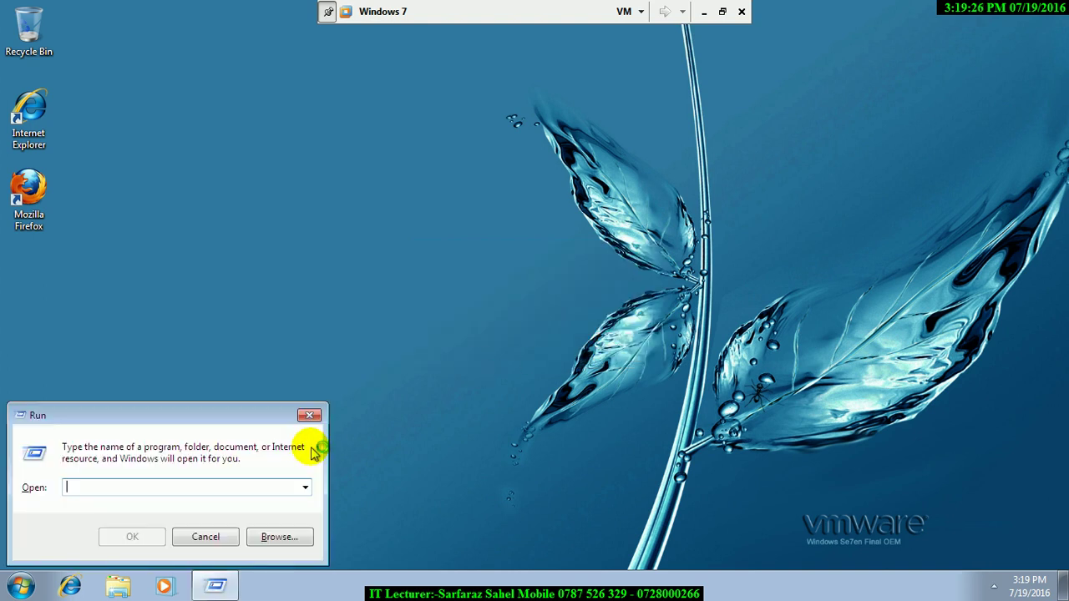
{"action": "left_click", "coordinate": [21, 587]}
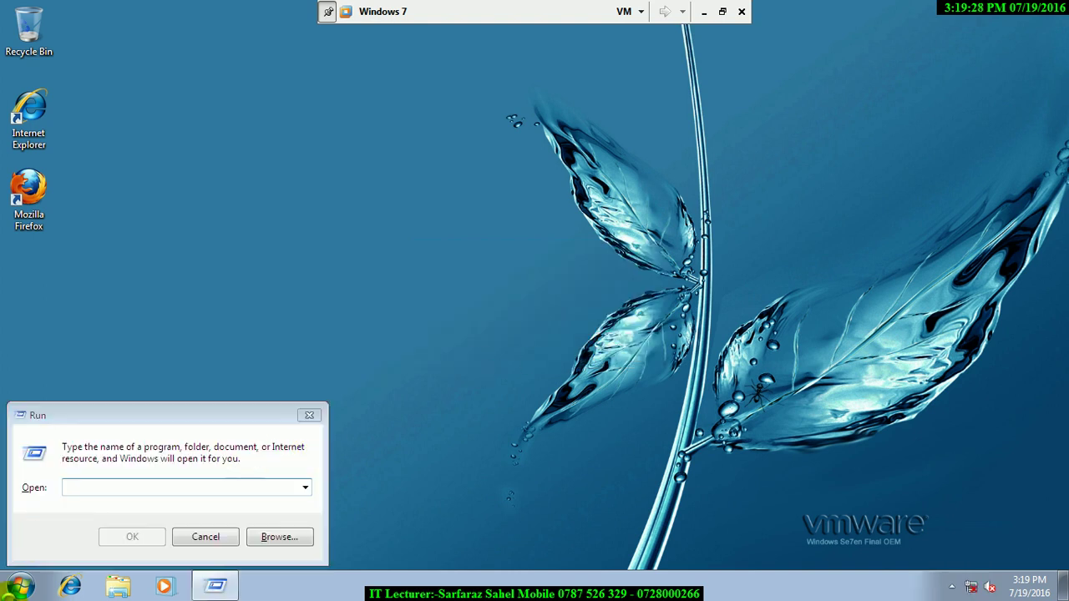
{"action": "left_click", "coordinate": [272, 546]}
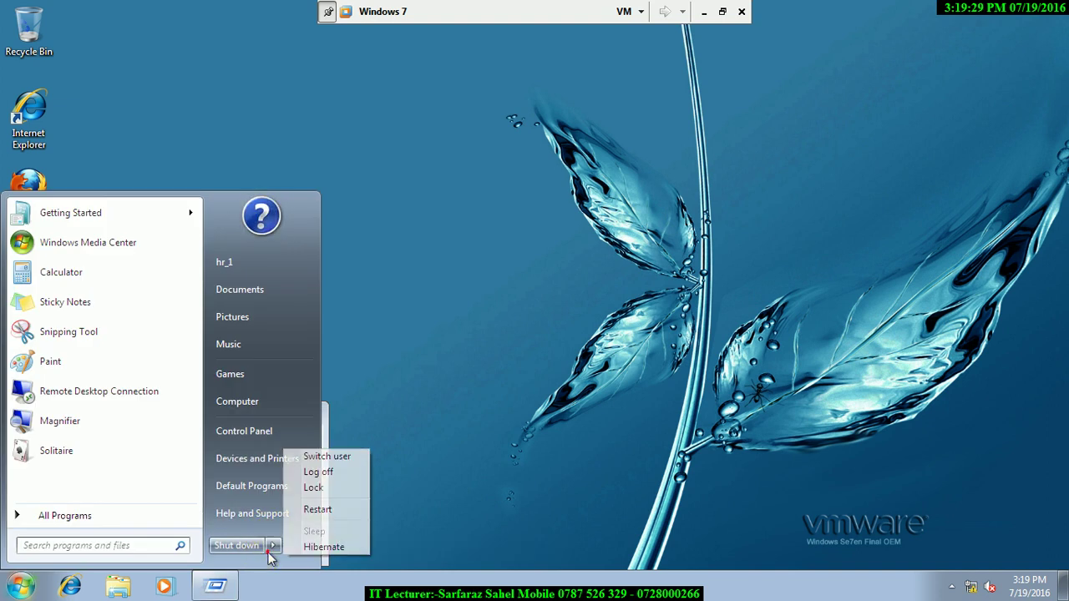
{"action": "left_click", "coordinate": [317, 471]}
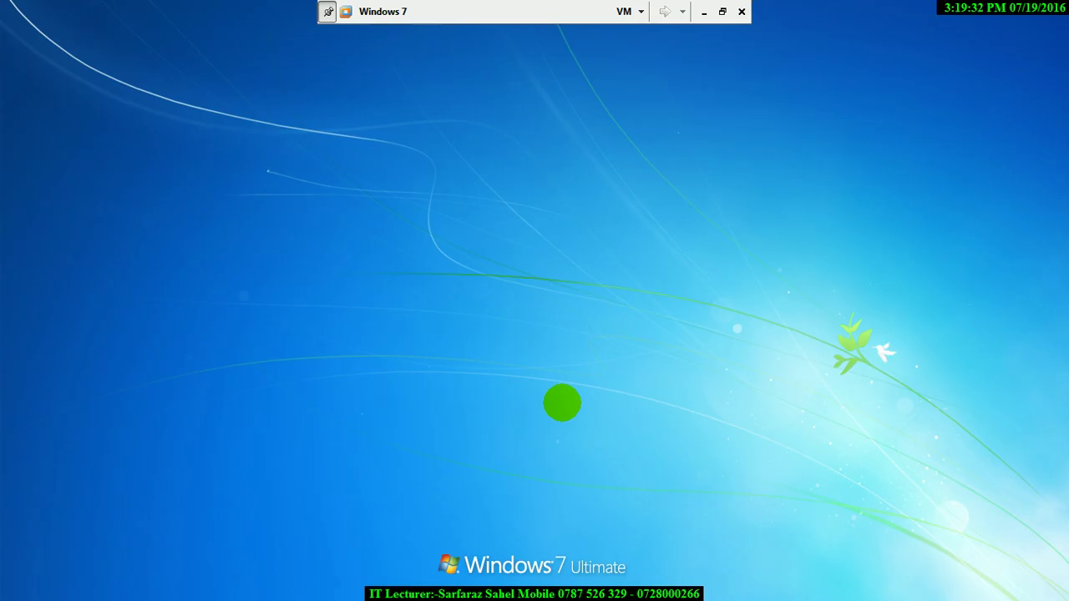
- Sign in as the administrator, re-entering the password after the incorrect-password error
{"action": "left_click", "coordinate": [676, 386]}
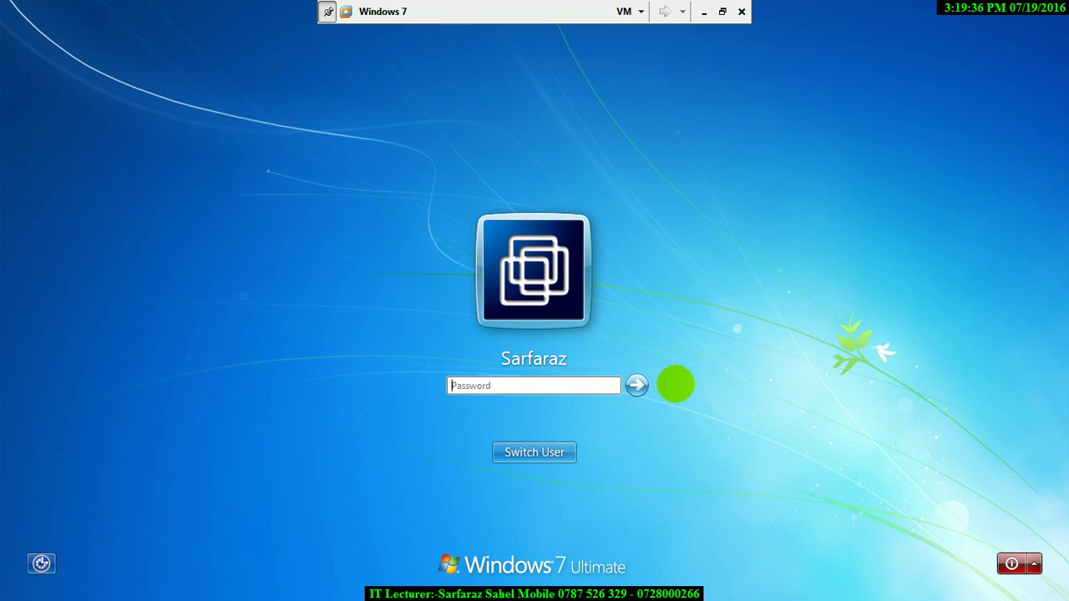
{"action": "key", "text": "Return"}
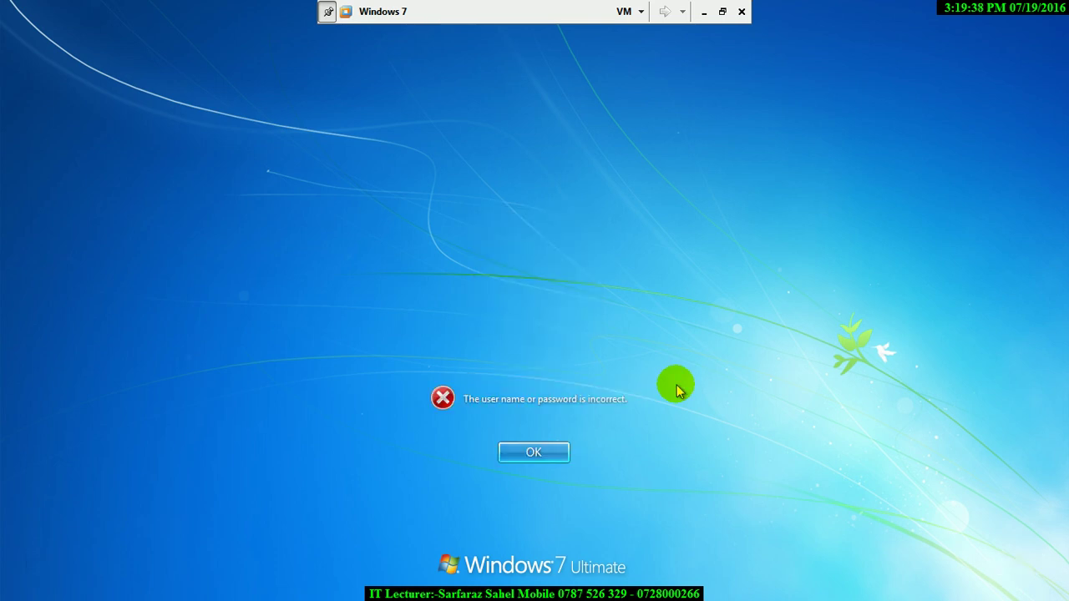
{"action": "key", "text": "Return"}
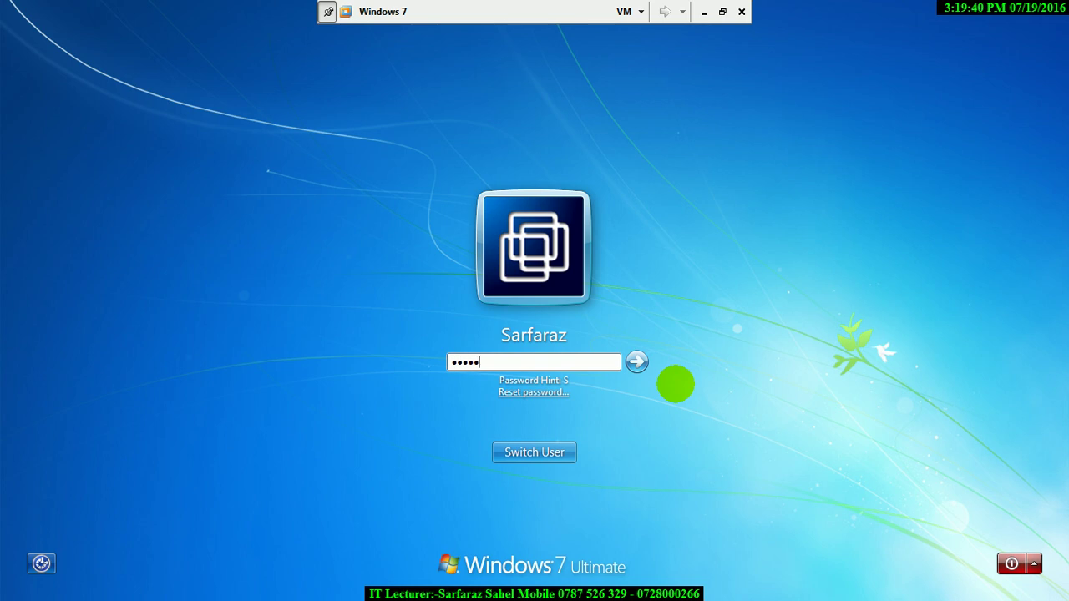
{"action": "key", "text": "Return"}
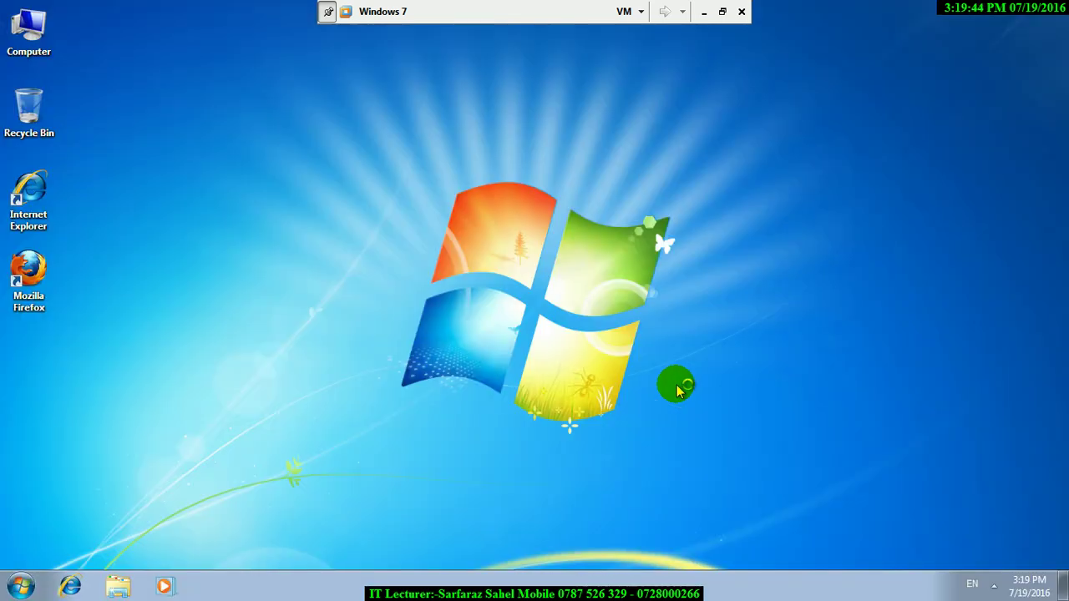
- Launch Control Panel by running control from the Win+R Run box
{"action": "key", "text": "super+r"}
{"action": "type", "text": "control"}
{"action": "key", "text": "Return"}
- In hr_1's time limits, block Tuesday 11 AM to midnight, unblock Thursday, and save with OK twice
{"action": "left_click", "coordinate": [90, 329]}
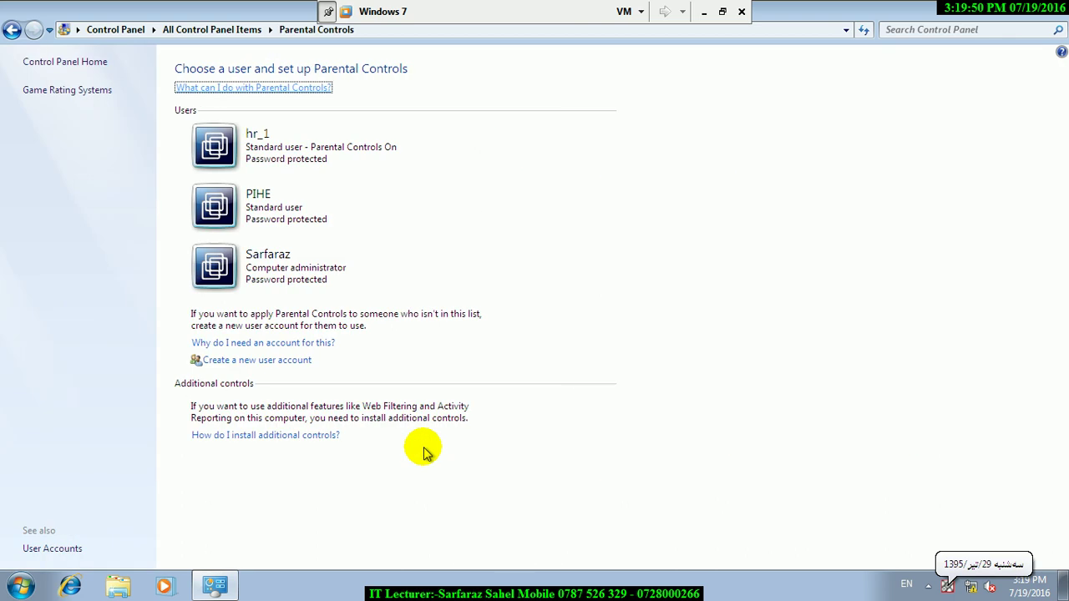
{"action": "left_click", "coordinate": [251, 150]}
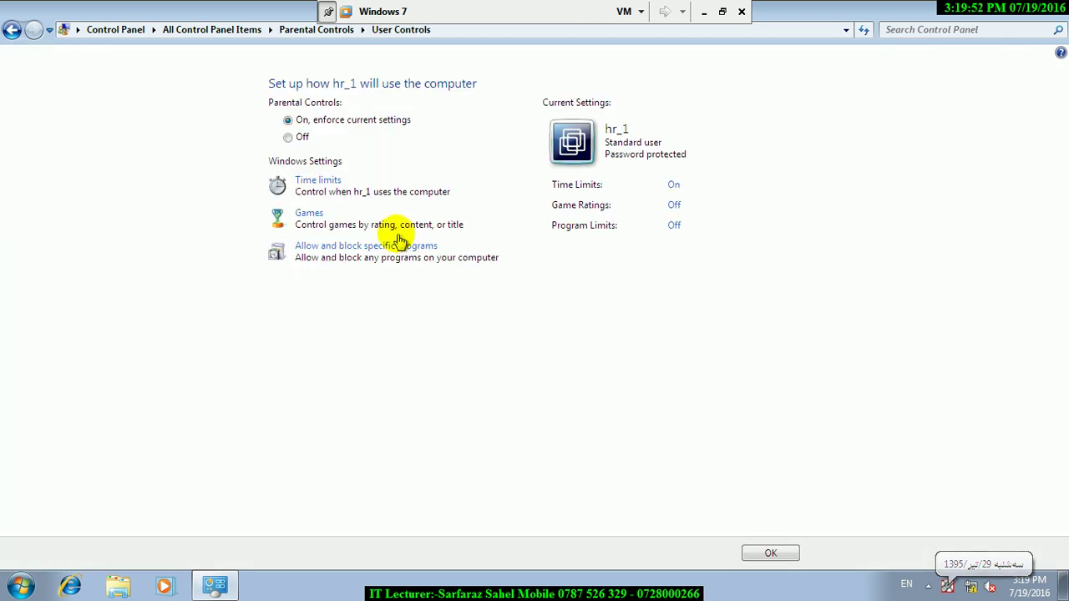
{"action": "left_click", "coordinate": [310, 180]}
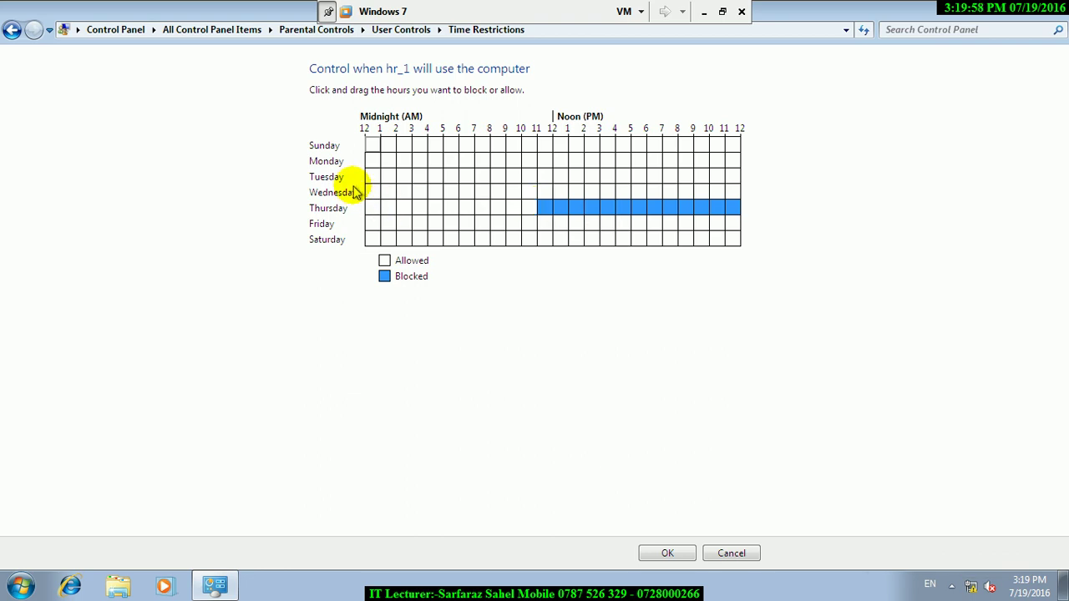
{"action": "left_click_drag", "start_coordinate": [544, 176], "coordinate": [749, 178]}
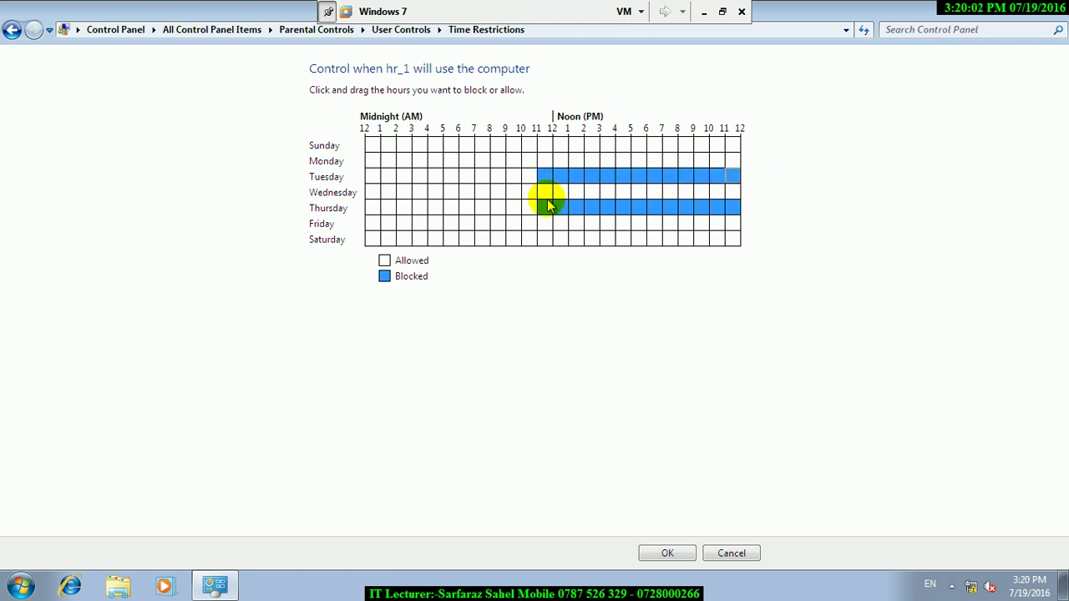
{"action": "left_click_drag", "start_coordinate": [544, 208], "coordinate": [766, 214]}
{"action": "left_click", "coordinate": [671, 554]}
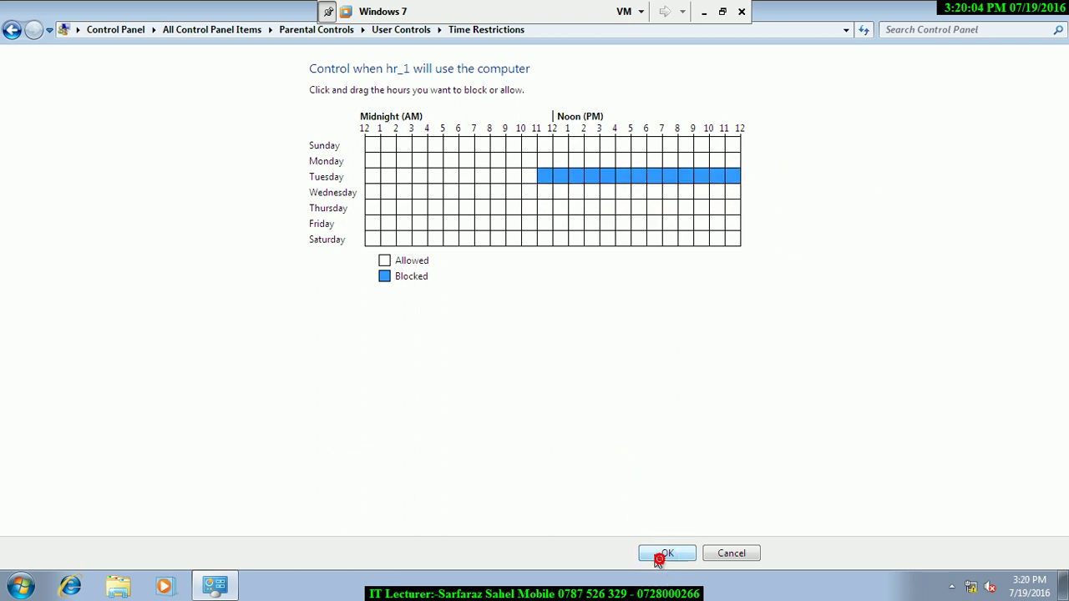
{"action": "left_click", "coordinate": [766, 554]}
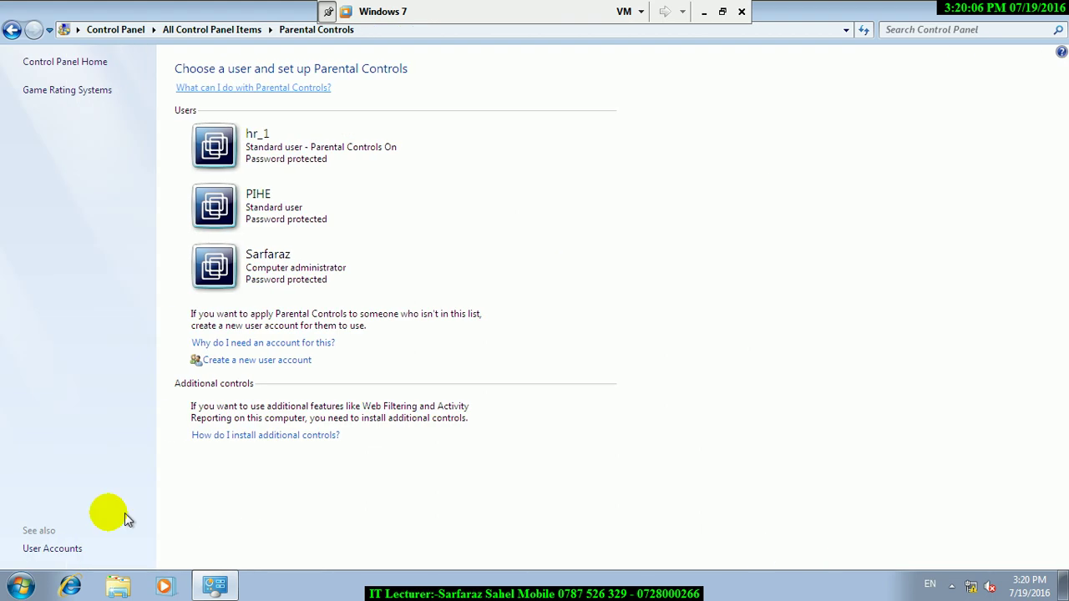
- Log off the administrator, try signing in as hr_1, and dismiss the time-restriction refusal
{"action": "left_click", "coordinate": [21, 585]}
{"action": "left_click", "coordinate": [276, 547]}
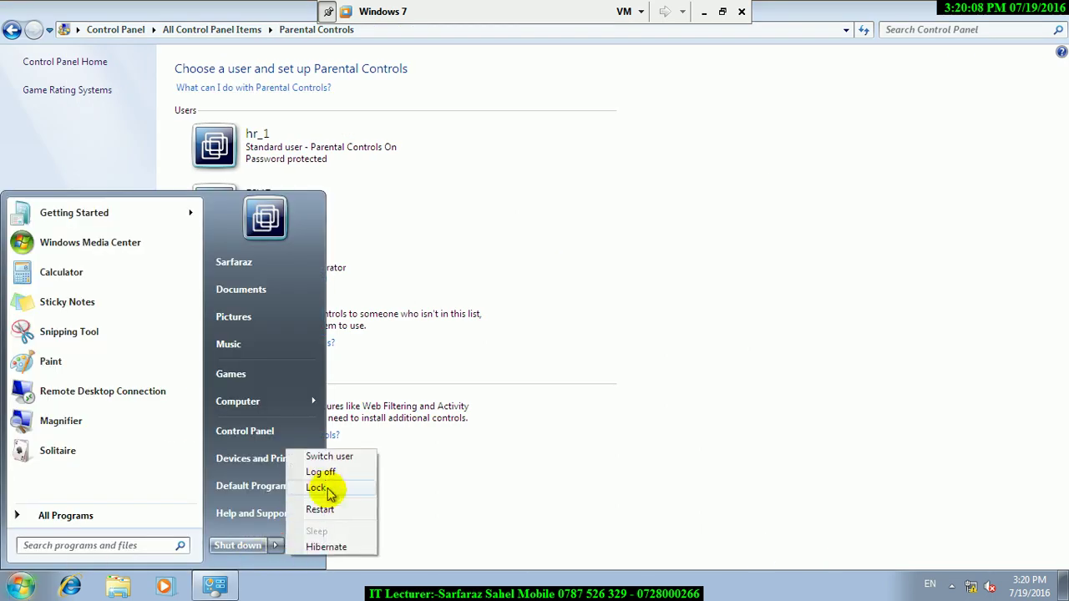
{"action": "left_click", "coordinate": [322, 475]}
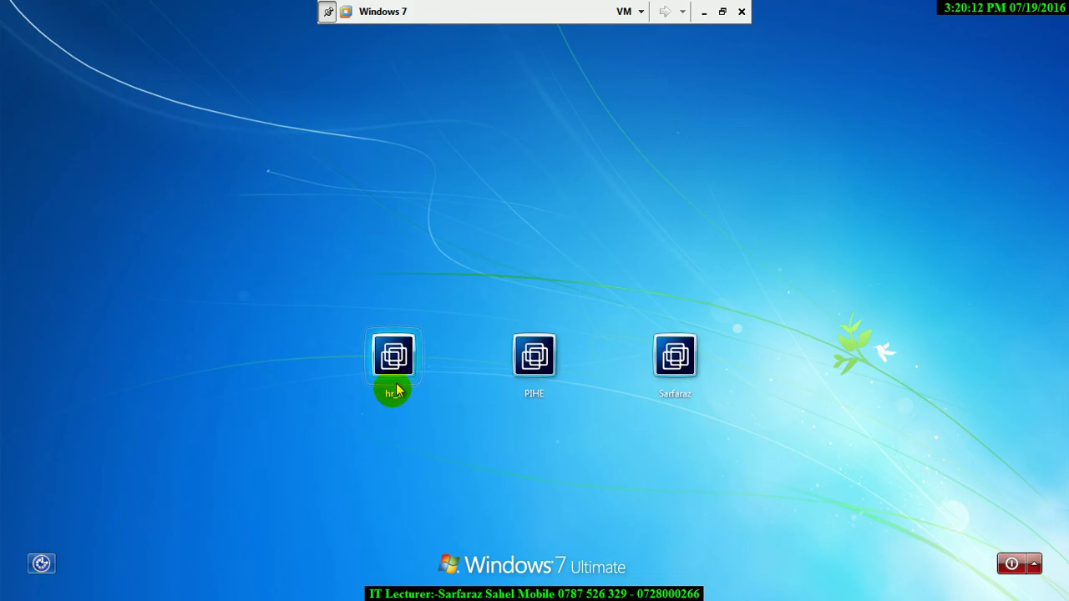
{"action": "left_click", "coordinate": [382, 365]}
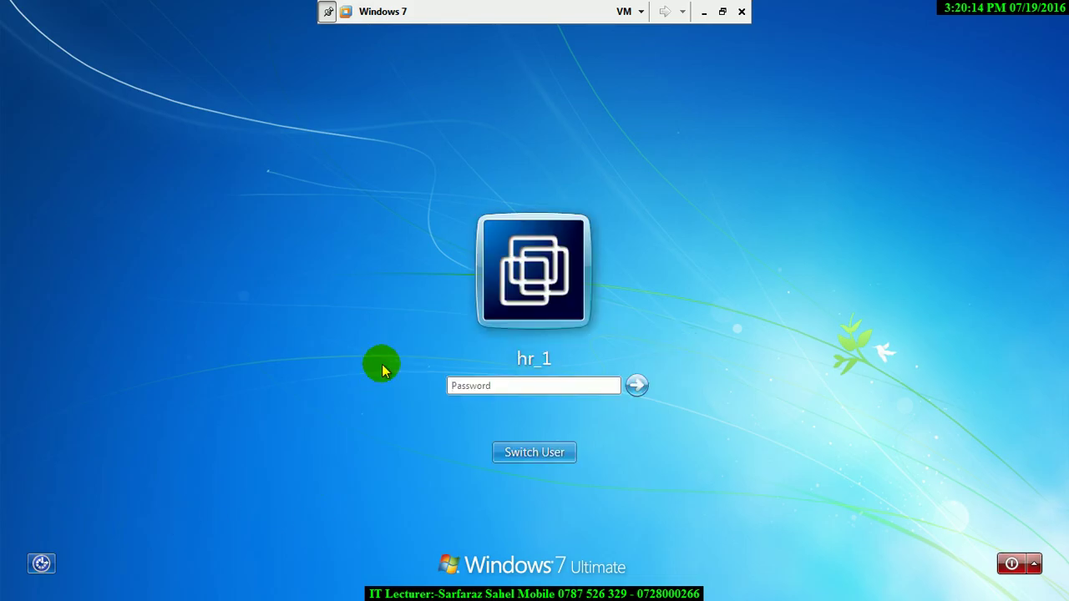
{"action": "key", "text": "Return"}
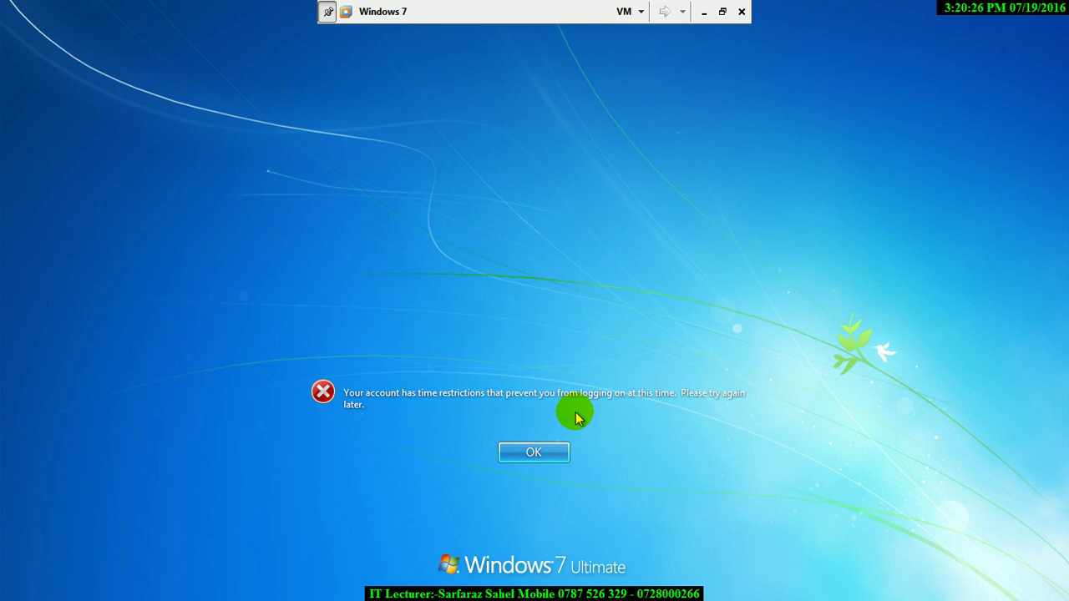
{"action": "left_click", "coordinate": [544, 454]}
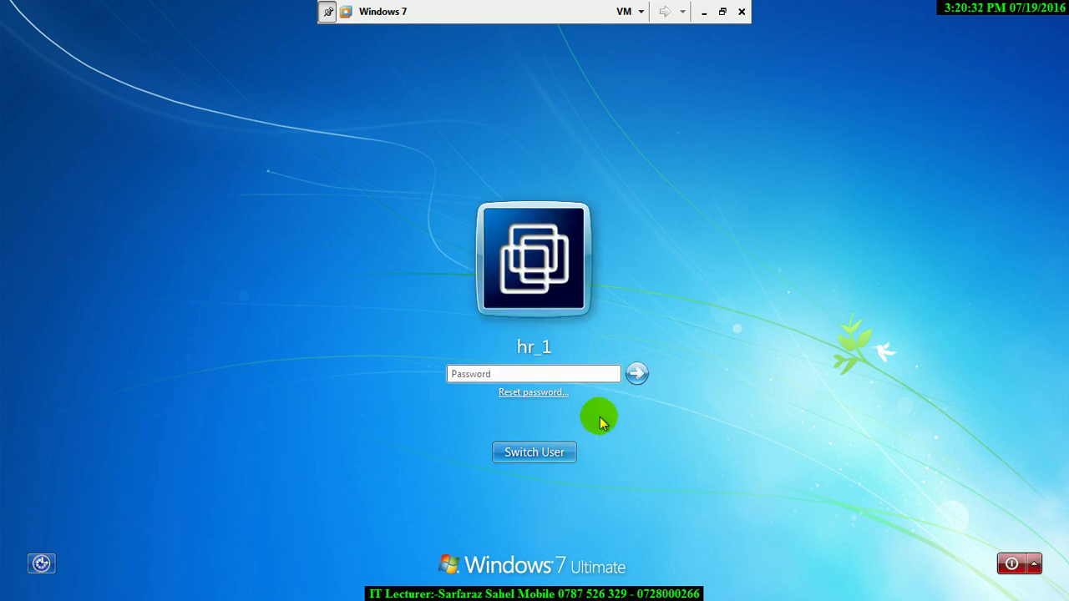
- Sign in as the administrator from the account list, retrying after one rejected password
{"action": "left_click", "coordinate": [543, 453]}
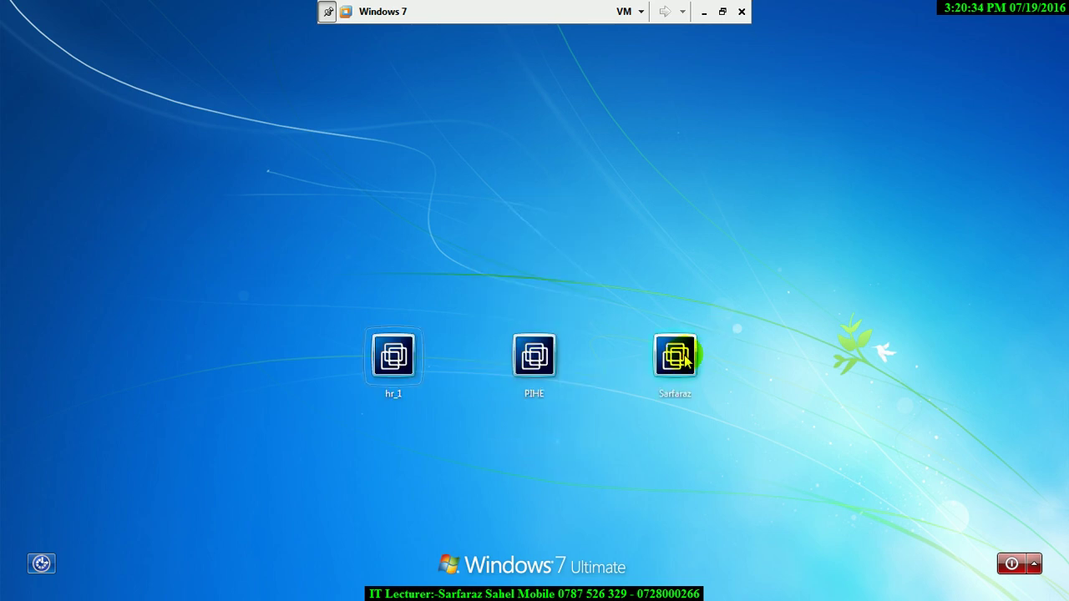
{"action": "left_click", "coordinate": [682, 357]}
{"action": "type", "text": "12"}
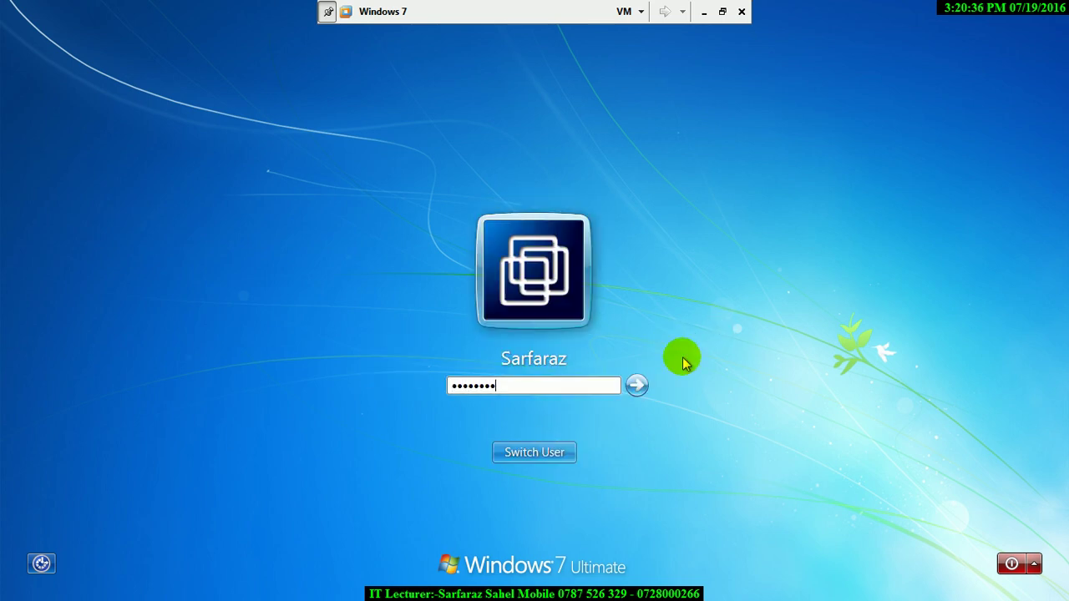
{"action": "key", "text": "Return"}
{"action": "key", "text": "Return"}
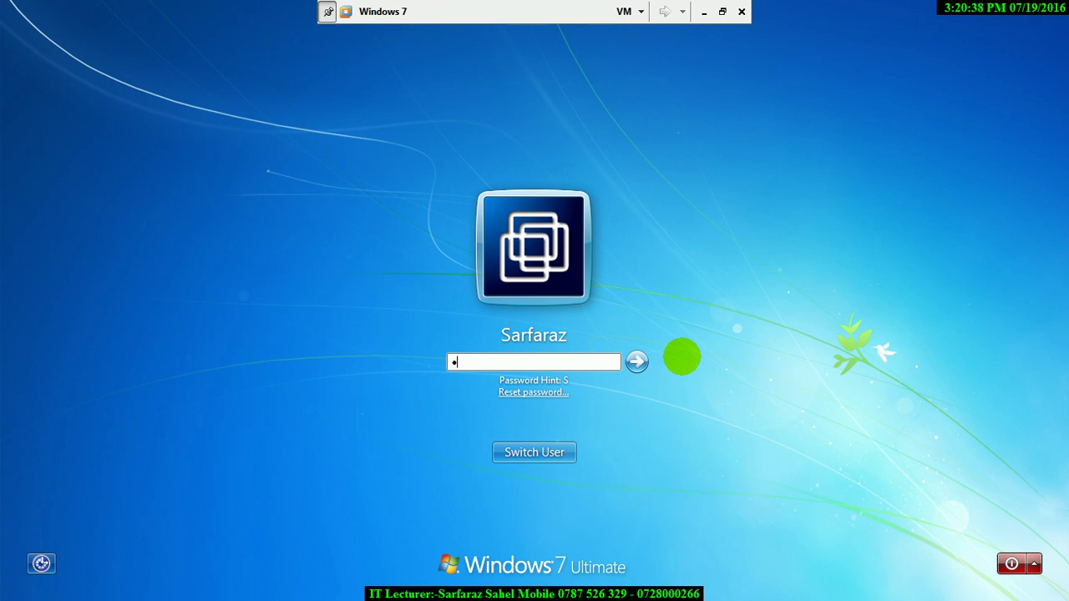
{"action": "key", "text": "Return"}
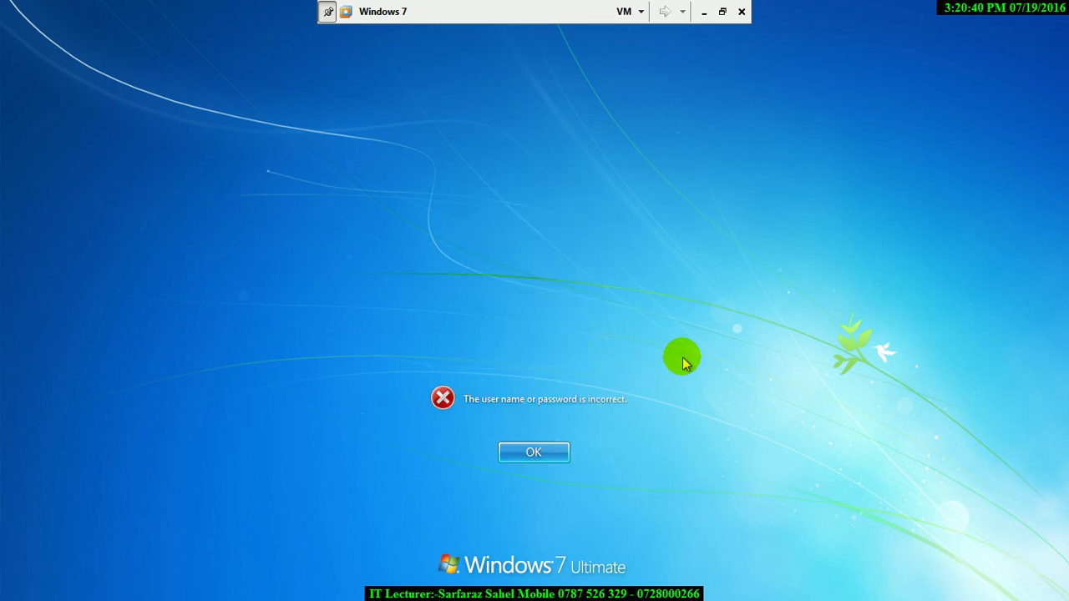
{"action": "key", "text": "Return"}
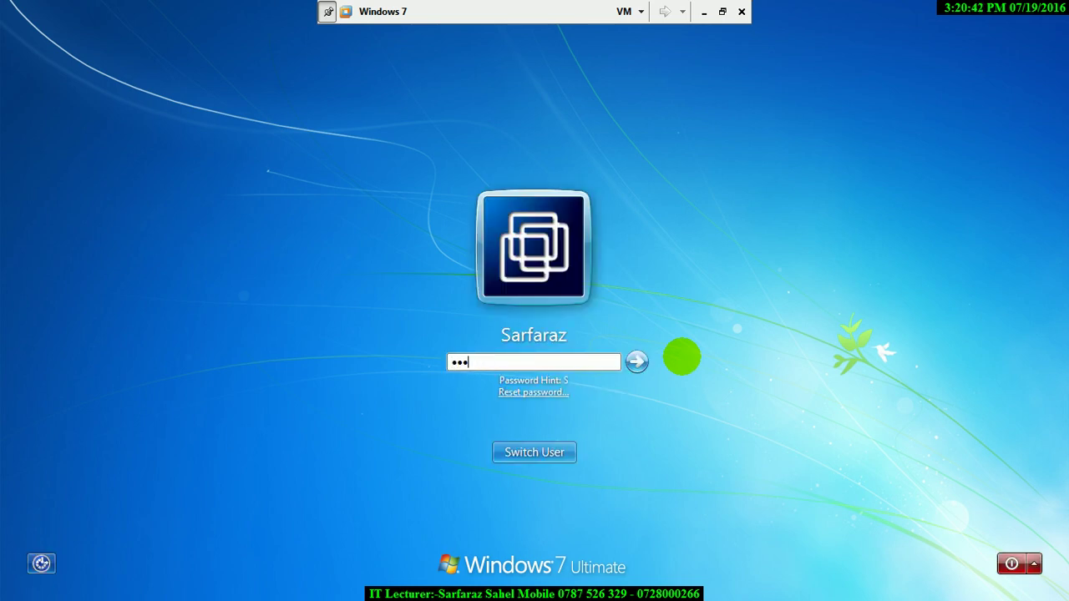
{"action": "key", "text": "Return"}
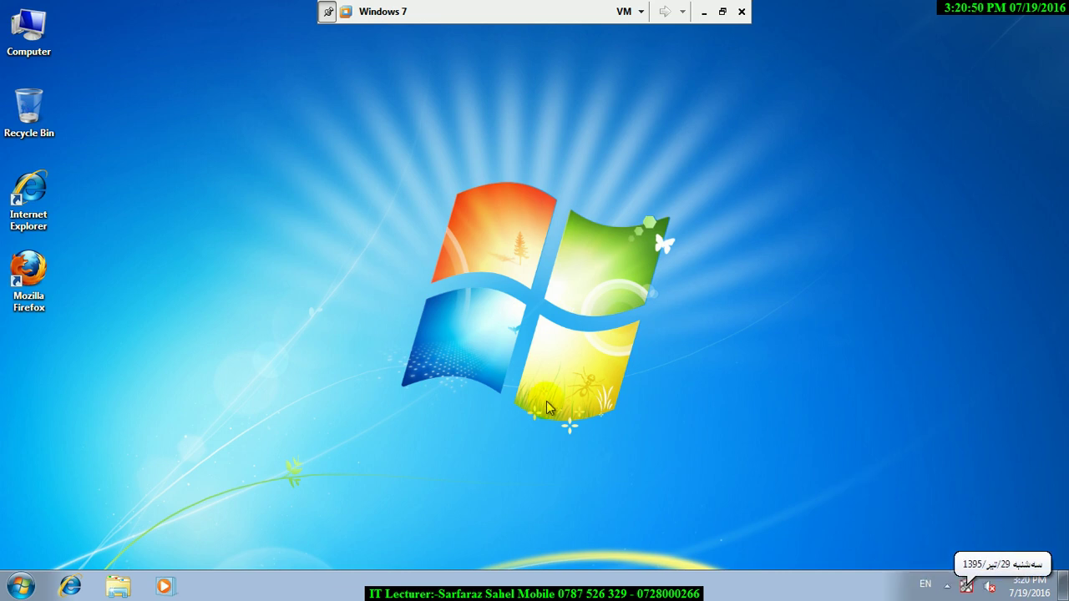
- Run control and open hr_1's Parental Controls time limits grid, showing Tuesday 11 AM–midnight blocked
{"action": "key", "text": "super+r"}
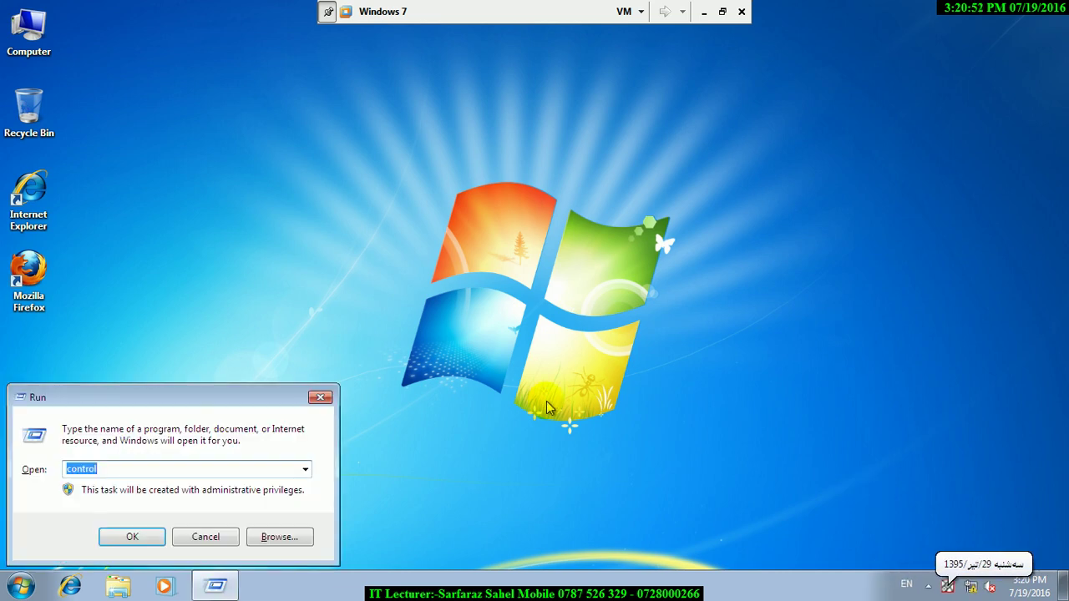
{"action": "type", "text": "control"}
{"action": "key", "text": "Return"}
{"action": "left_click", "coordinate": [97, 327]}
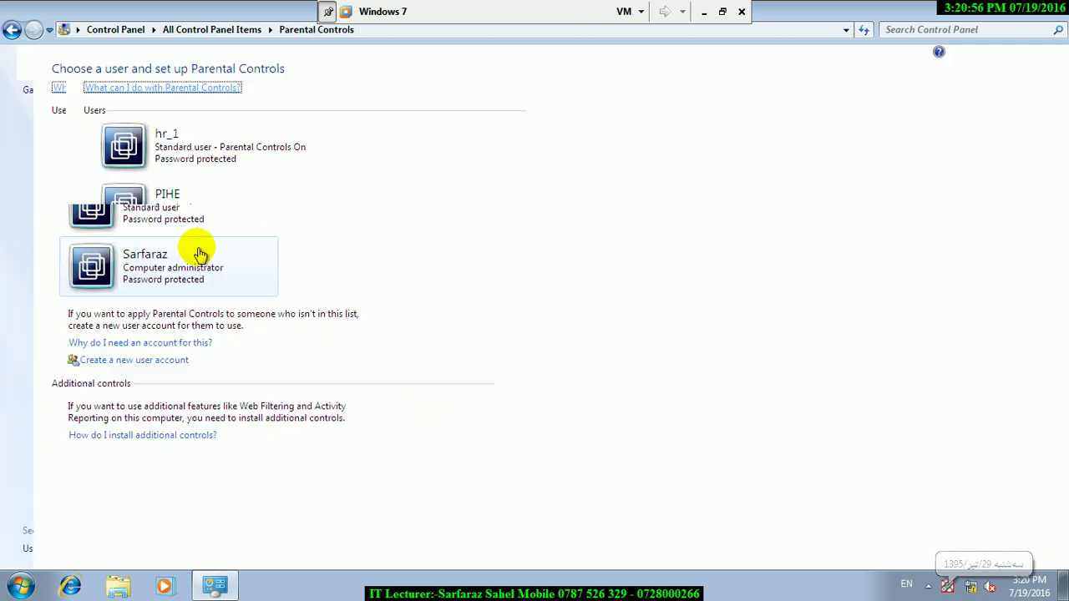
{"action": "left_click", "coordinate": [221, 148]}
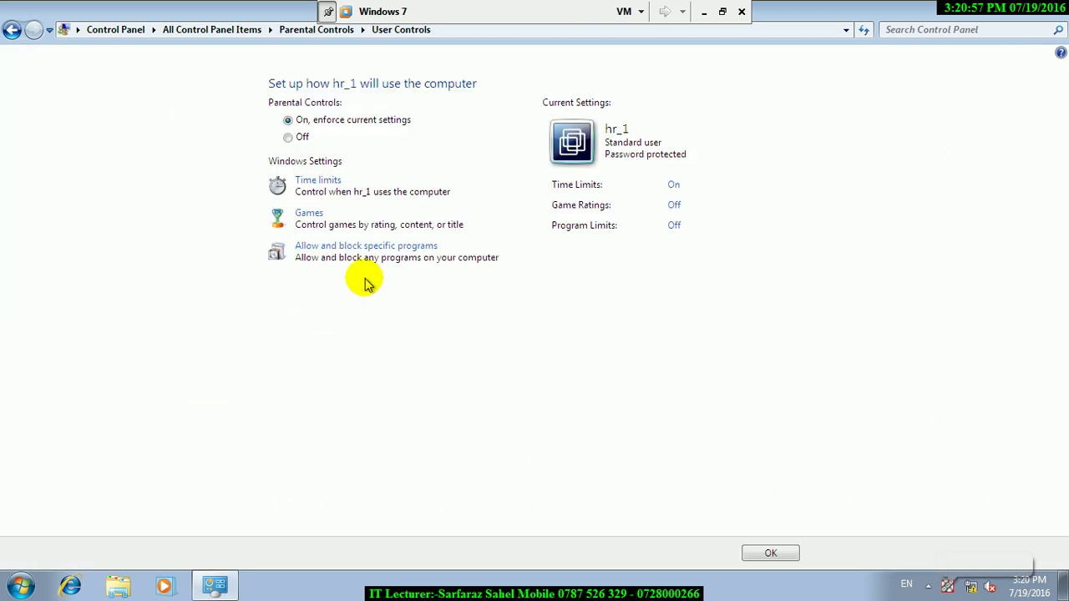
{"action": "left_click", "coordinate": [313, 185]}
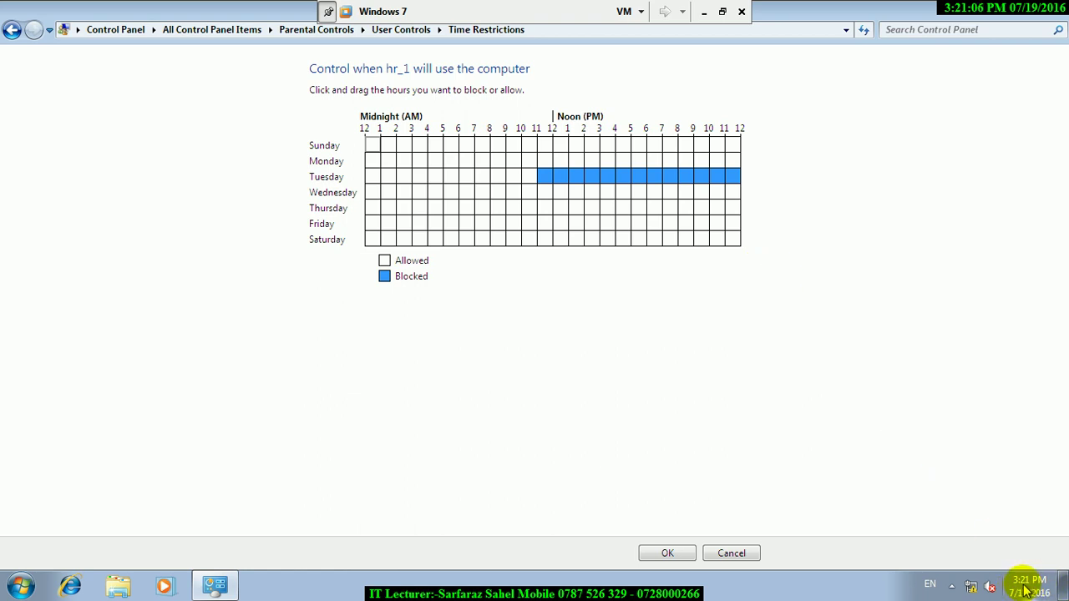
{"action": "mouse_move", "coordinate": [1027, 591]}
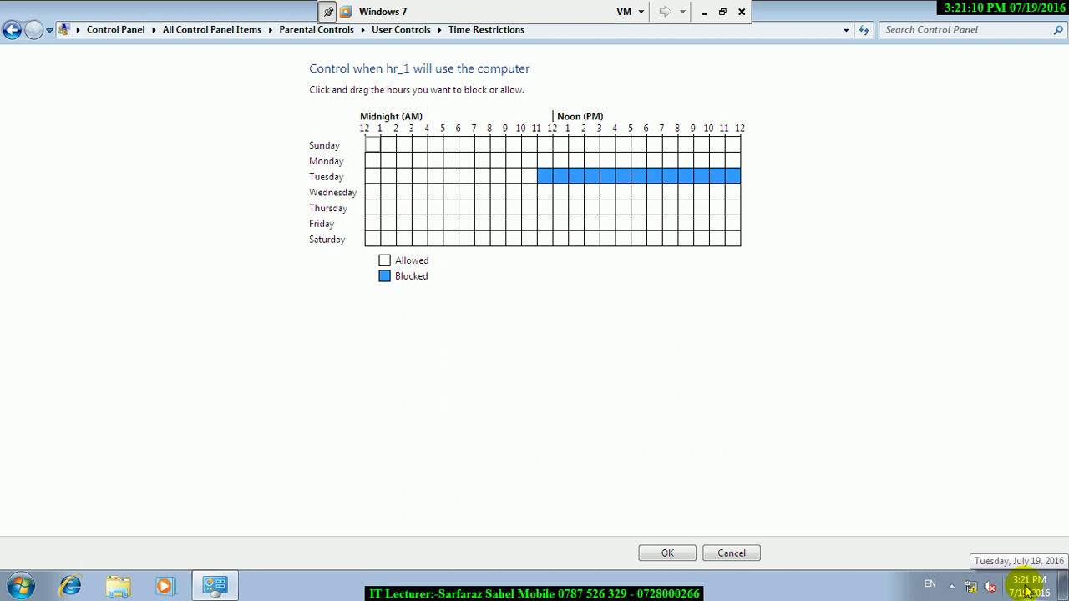
- Set the system clock to 4:21 AM in Date and Time, then close the time restrictions page
{"action": "key", "text": "super+r"}
{"action": "type", "text": "t"}
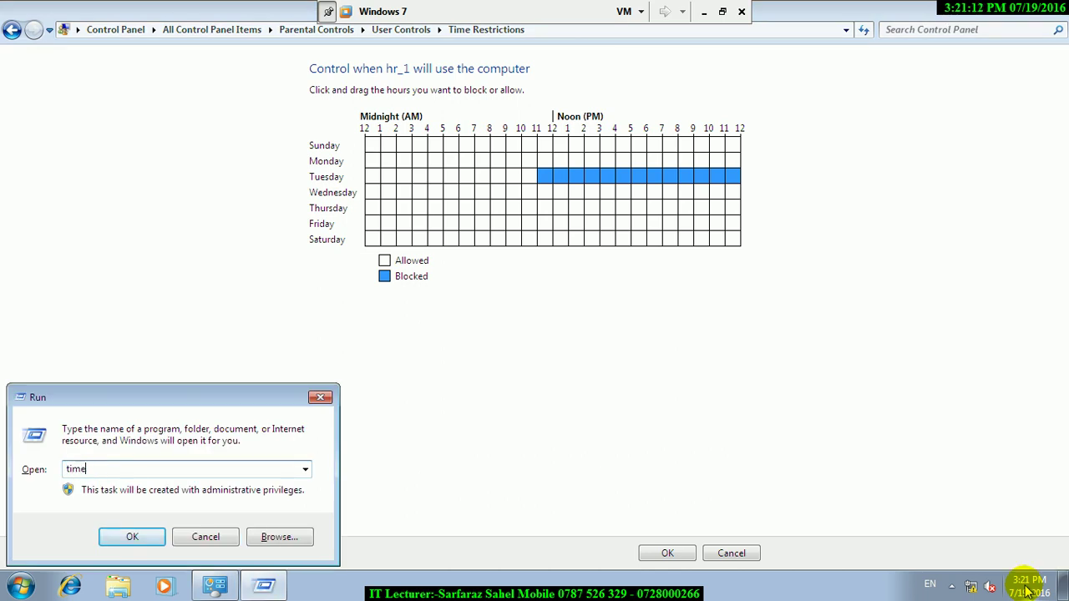
{"action": "key", "text": "Return"}
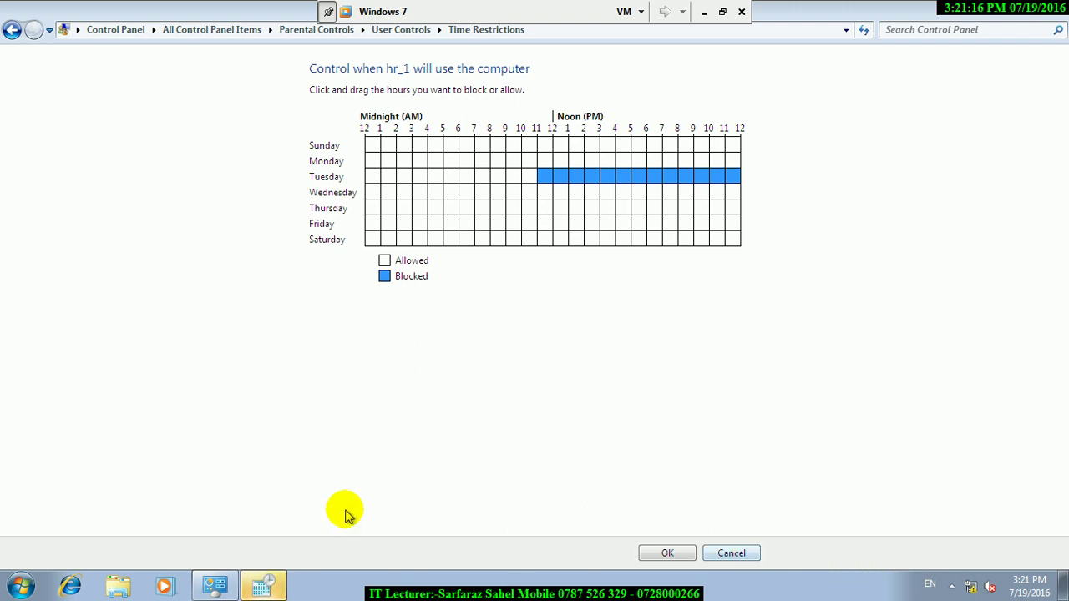
{"action": "left_click", "coordinate": [266, 586]}
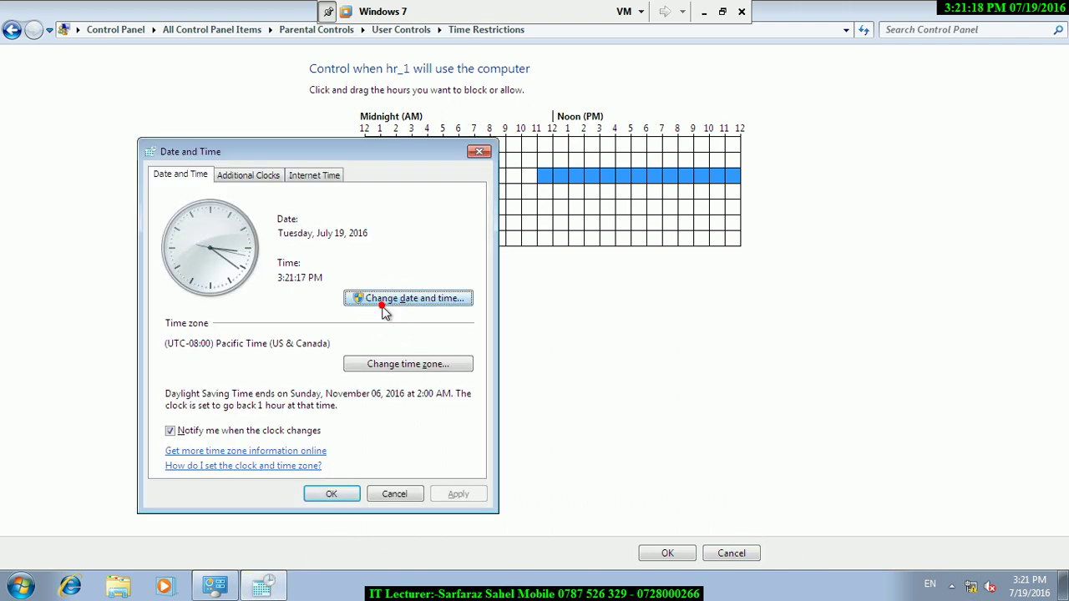
{"action": "left_click", "coordinate": [377, 299]}
{"action": "left_click", "coordinate": [350, 354]}
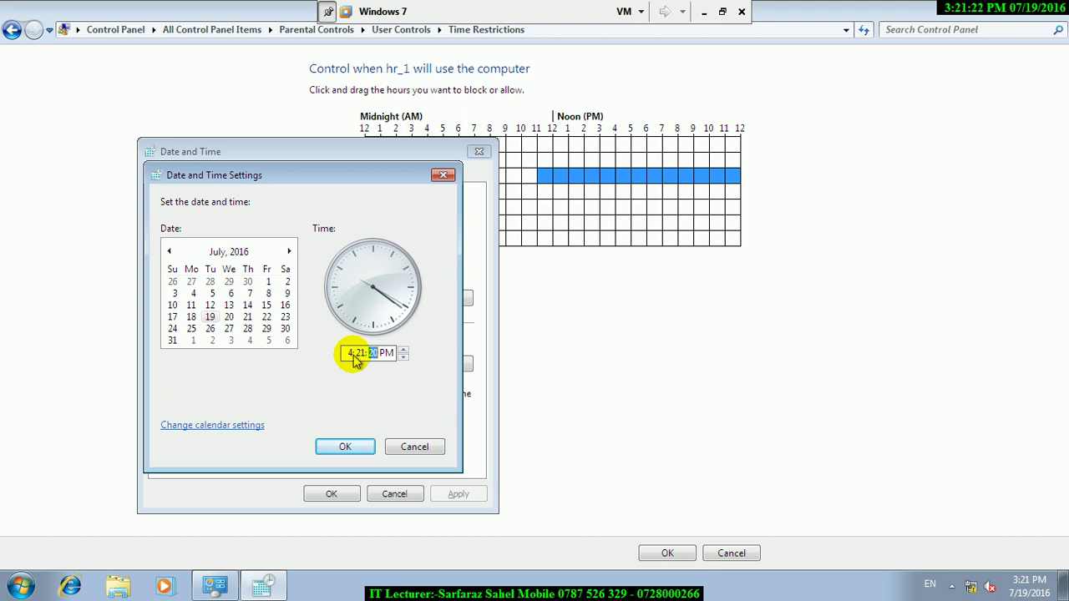
{"action": "left_click", "coordinate": [387, 353]}
{"action": "left_click", "coordinate": [402, 349]}
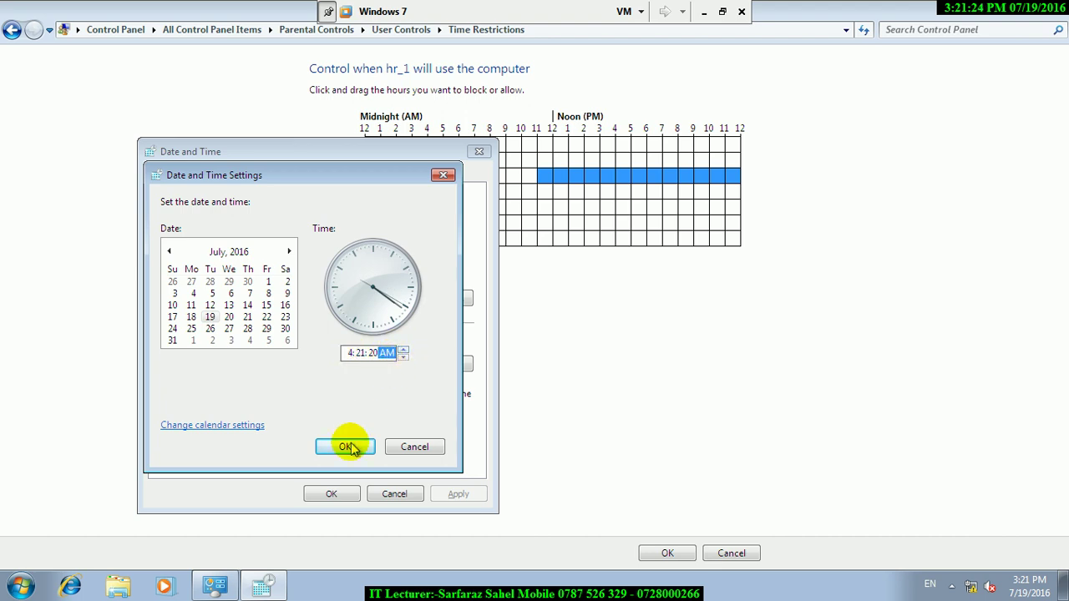
{"action": "left_click", "coordinate": [359, 440]}
{"action": "left_click", "coordinate": [347, 499]}
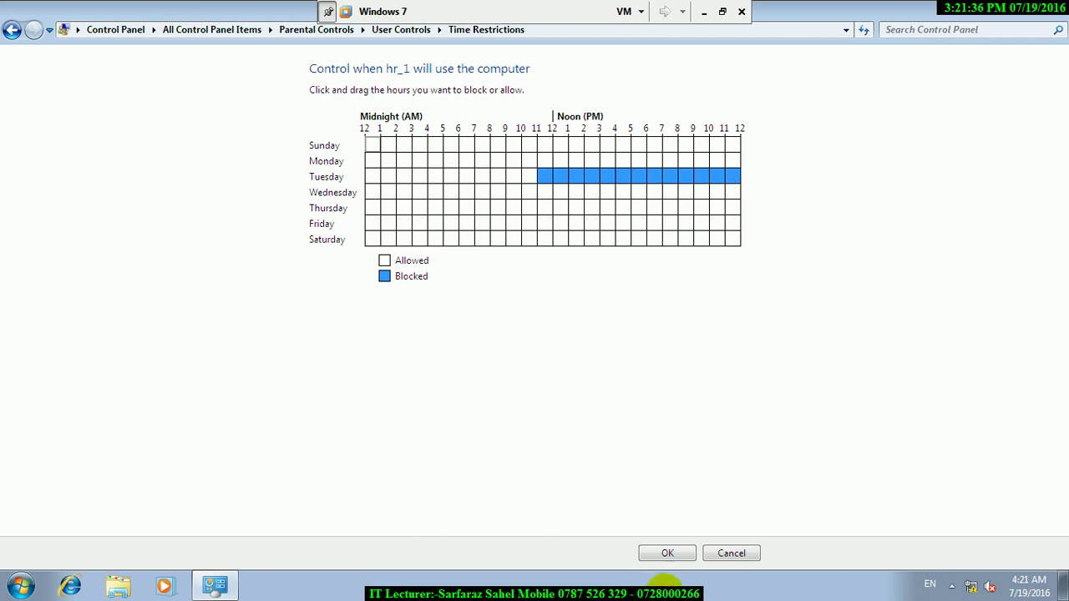
{"action": "left_click", "coordinate": [667, 553]}
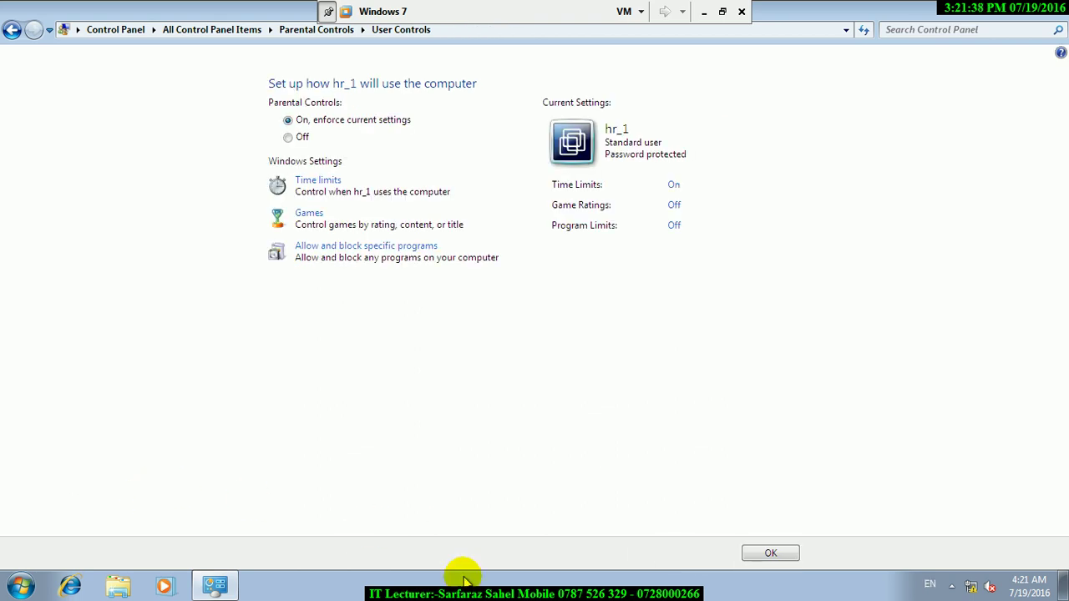
- Close User Controls, switch user, and sign in as hr_1 at 4:21 AM
{"action": "left_click", "coordinate": [777, 553]}
{"action": "left_click", "coordinate": [20, 585]}
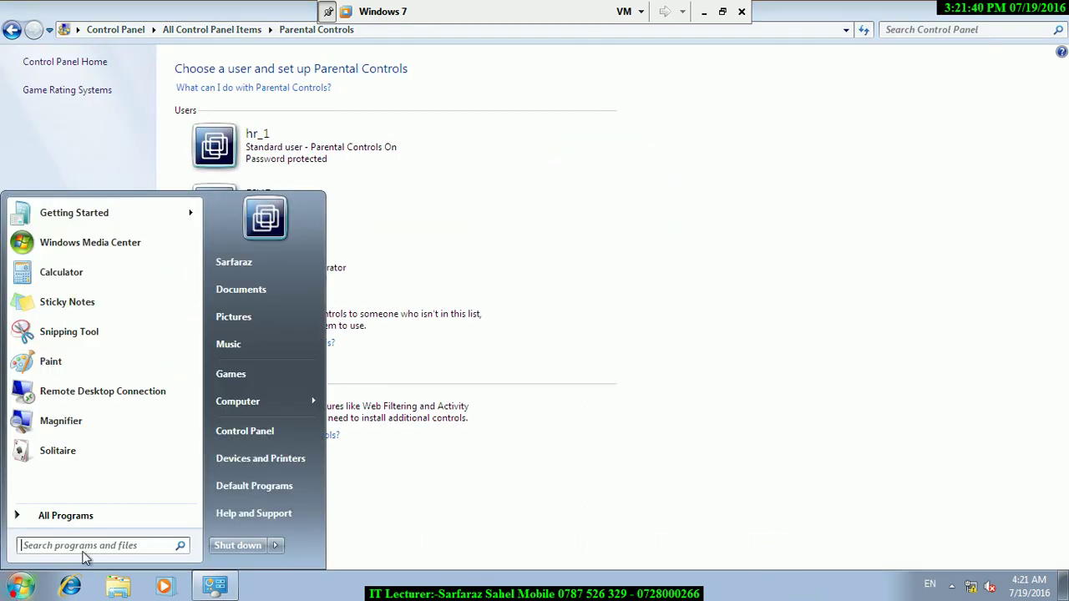
{"action": "left_click", "coordinate": [275, 545]}
{"action": "left_click", "coordinate": [357, 461]}
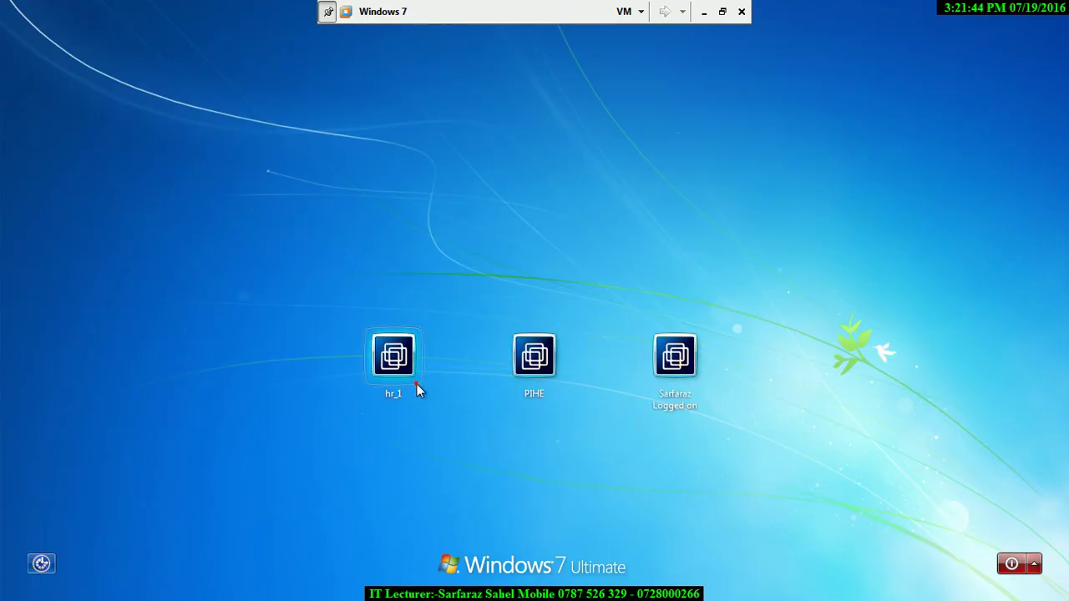
{"action": "left_click", "coordinate": [417, 386]}
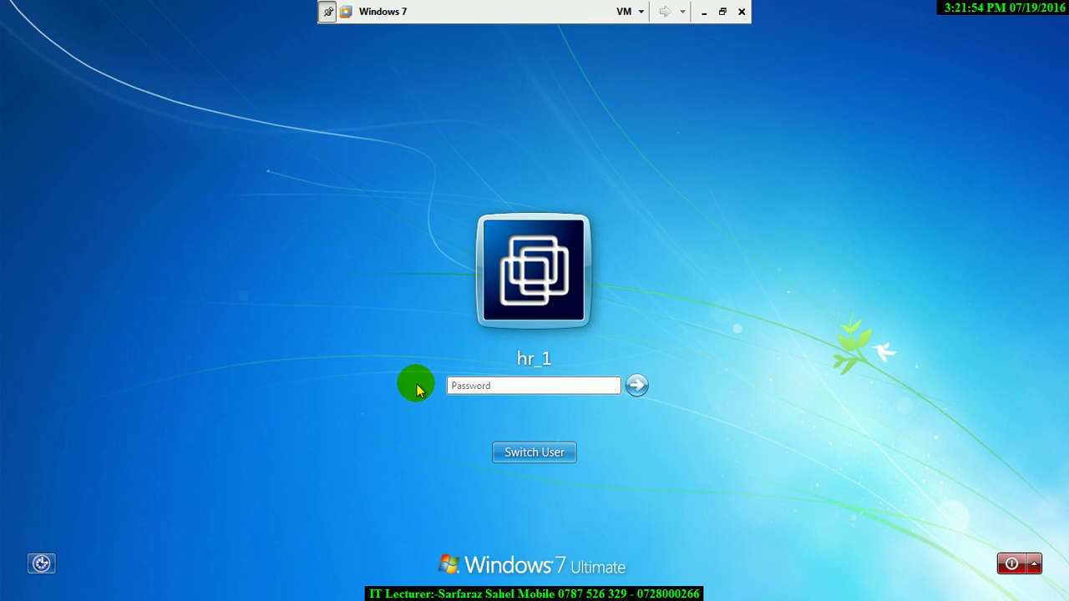
{"action": "key", "text": "Return"}
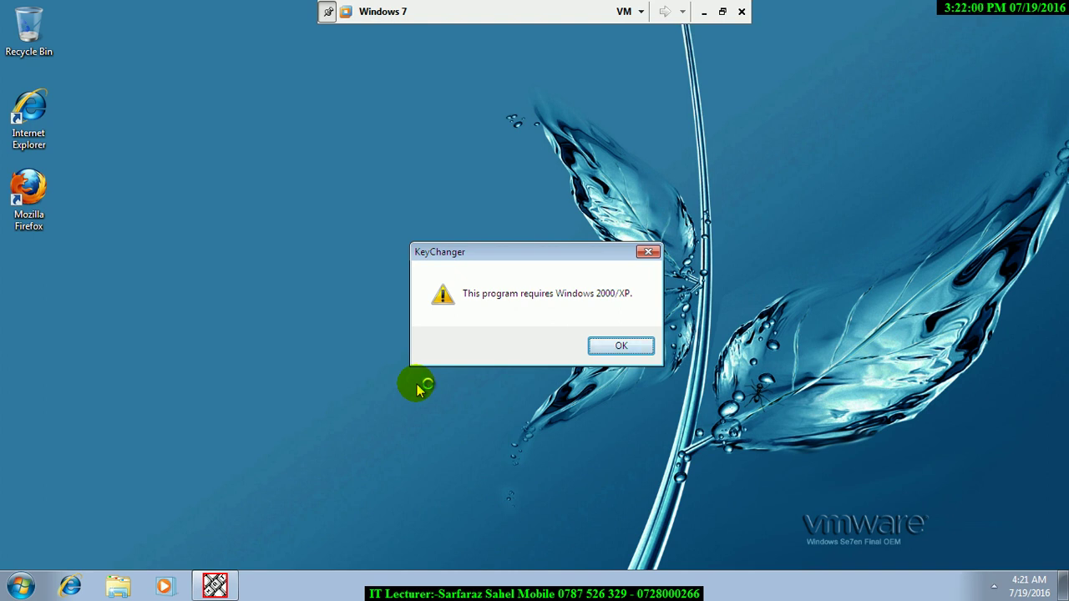
- Dismiss the KeyChanger warning on hr_1's desktop
{"action": "left_click", "coordinate": [624, 344]}
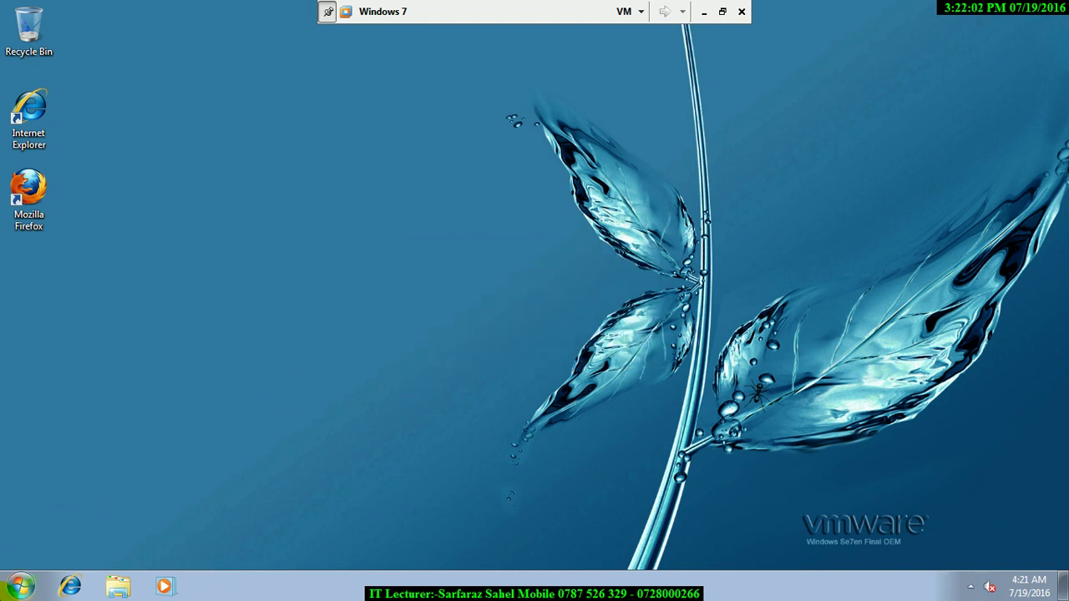
{"action": "left_click", "coordinate": [20, 587]}
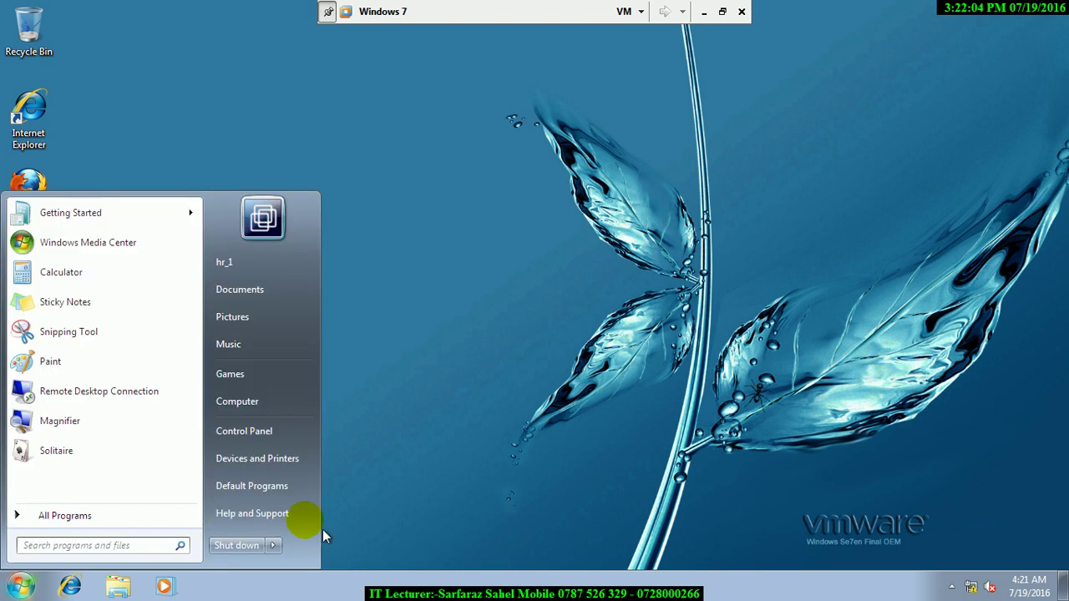
{"action": "left_click", "coordinate": [273, 544]}
- Log off hr_1 and sign back in as the administrator
{"action": "left_click", "coordinate": [311, 472]}
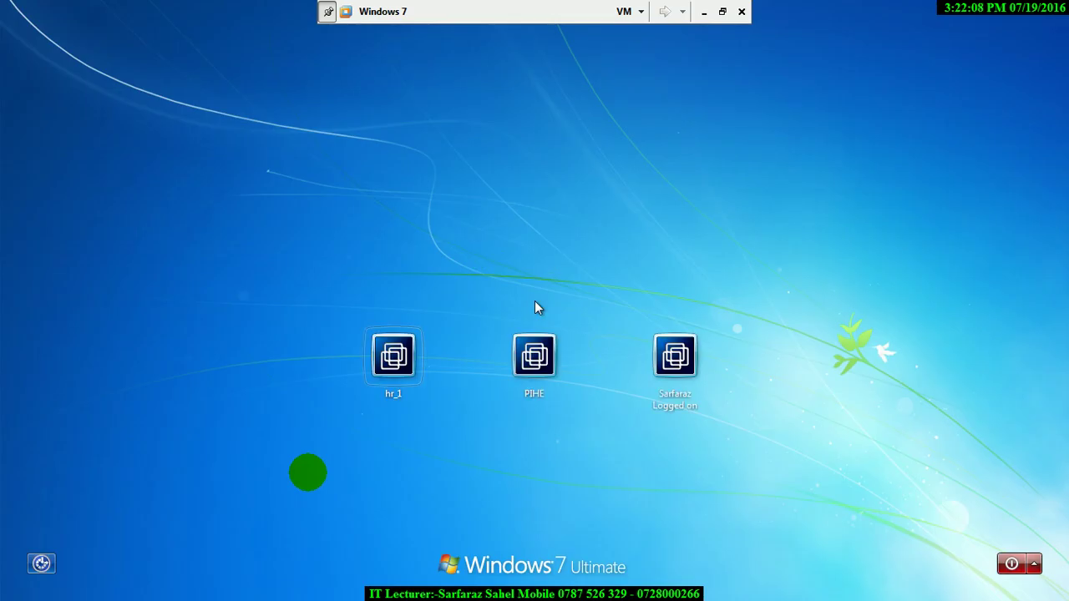
{"action": "left_click", "coordinate": [694, 355]}
{"action": "type", "text": "••"}
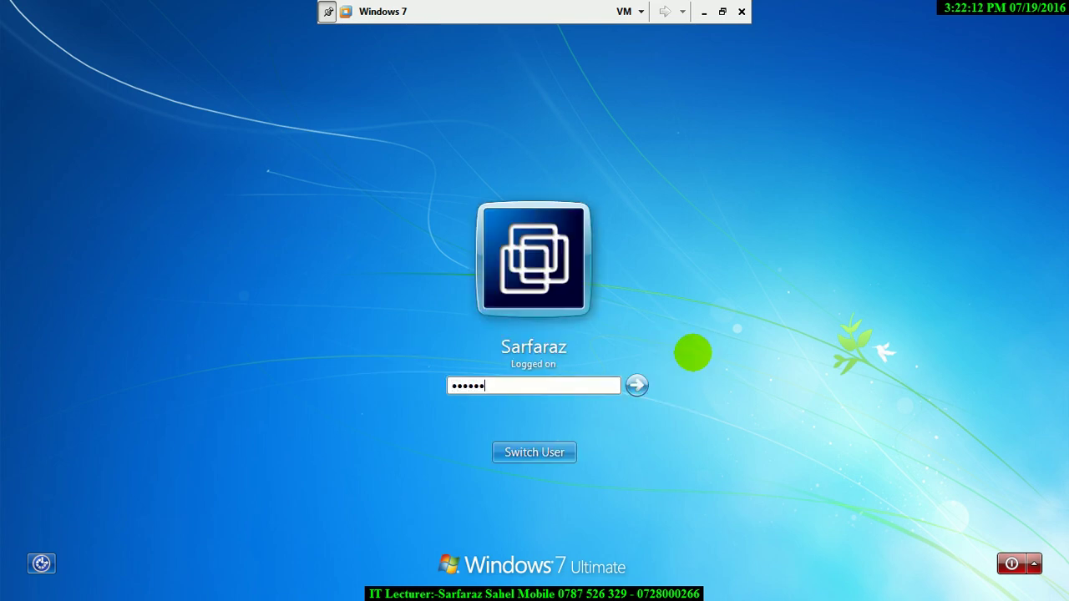
{"action": "key", "text": "Return"}
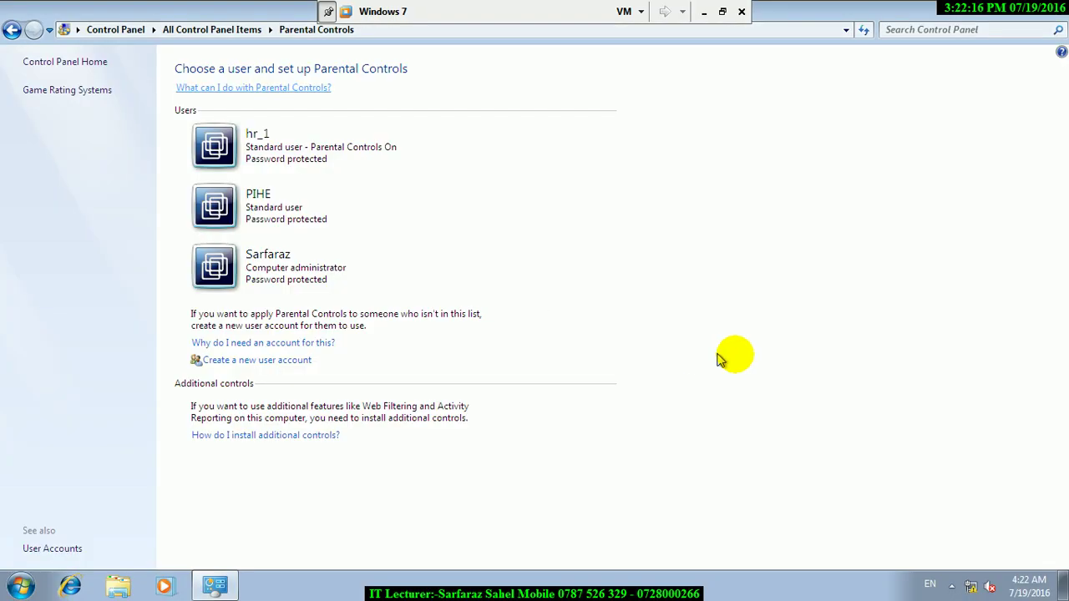
- Change the system clock to 5:22 PM through the taskbar clock's Date and Time settings
{"action": "left_click", "coordinate": [1030, 586]}
{"action": "left_click", "coordinate": [961, 554]}
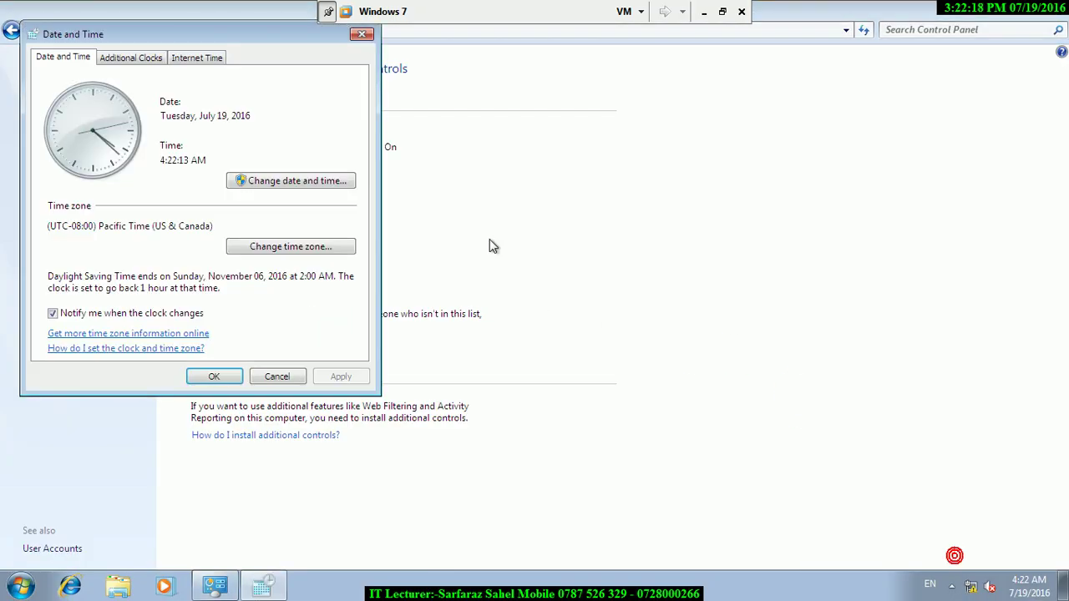
{"action": "left_click", "coordinate": [248, 179]}
{"action": "left_click", "coordinate": [230, 235]}
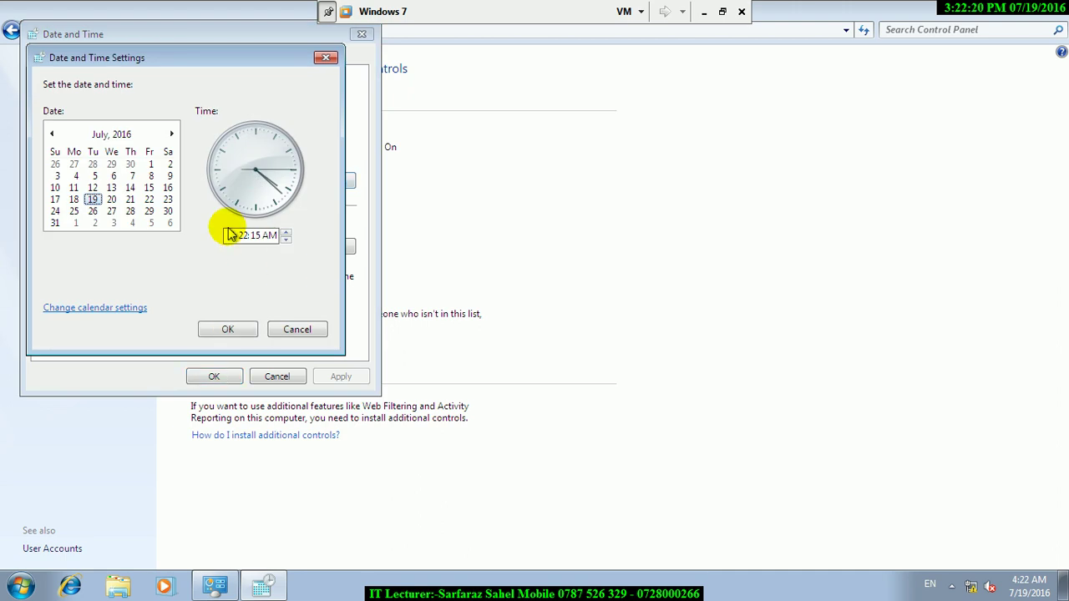
{"action": "left_click", "coordinate": [230, 234]}
{"action": "type", "text": "5"}
{"action": "key", "text": "Right"}
{"action": "key", "text": "Right"}
{"action": "key", "text": "Right"}
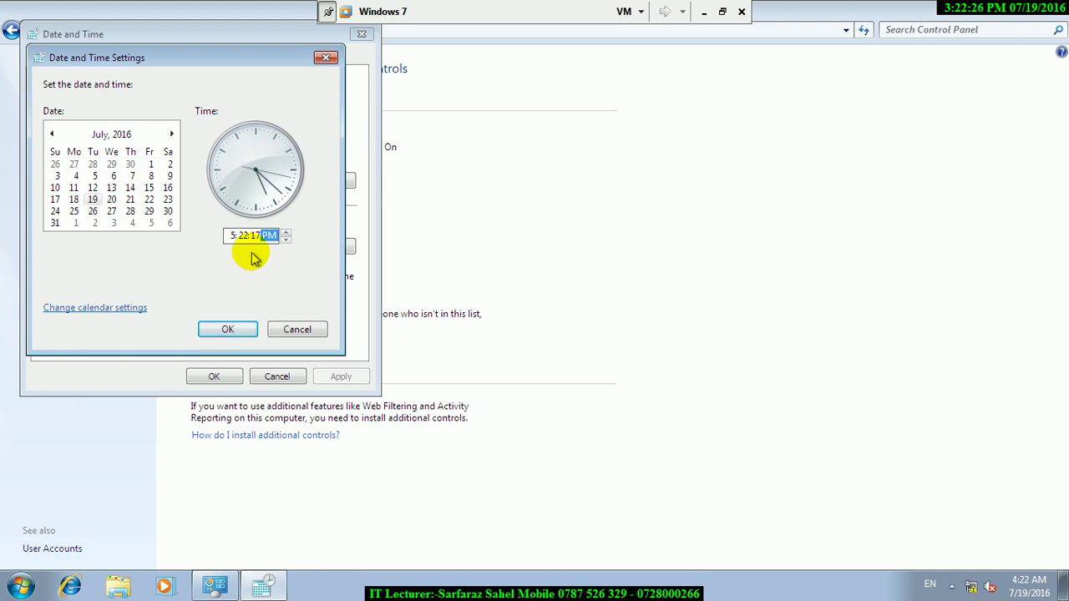
{"action": "left_click", "coordinate": [228, 329]}
{"action": "left_click", "coordinate": [216, 377]}
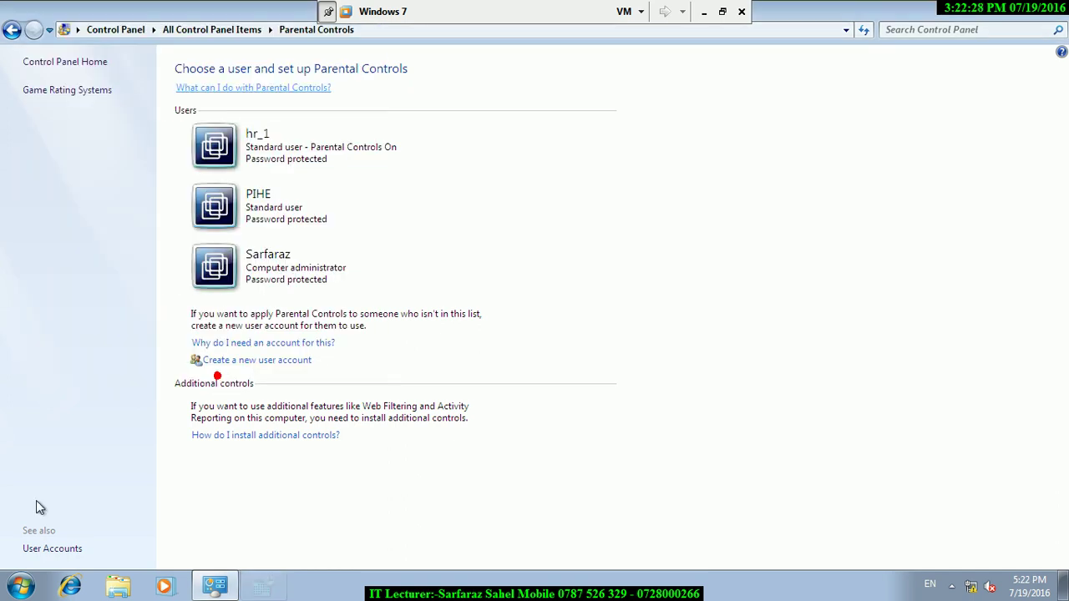
{"action": "left_click", "coordinate": [21, 586]}
{"action": "left_click", "coordinate": [276, 545]}
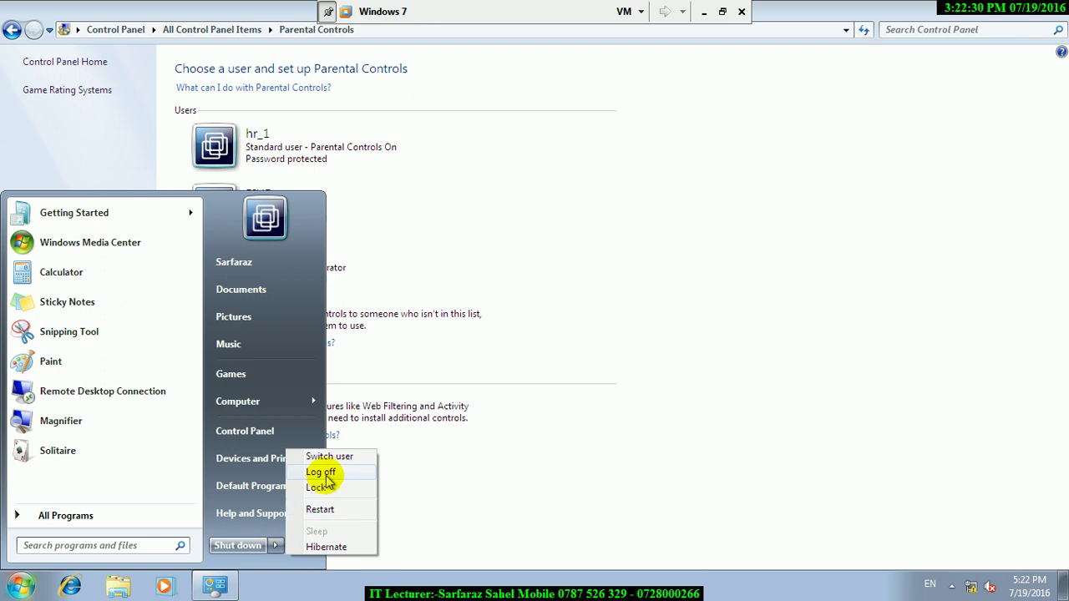
- Log off and try hr_1's sign-in at 5:22 PM, dismissing the time-restriction refusal
{"action": "left_click", "coordinate": [319, 487]}
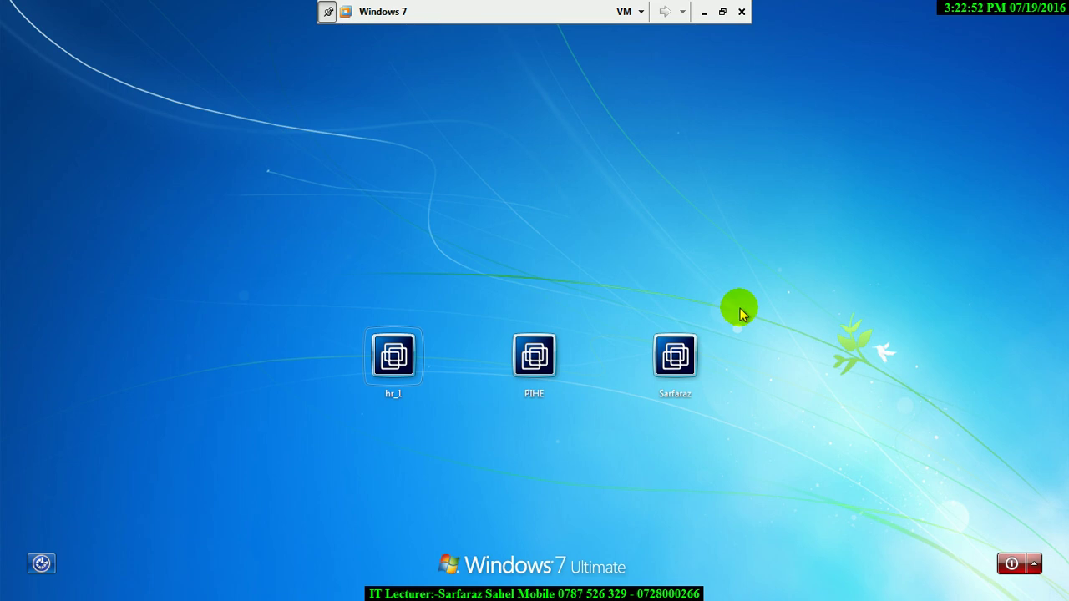
{"action": "left_click", "coordinate": [421, 358]}
{"action": "type", "text": "1"}
{"action": "key", "text": "Return"}
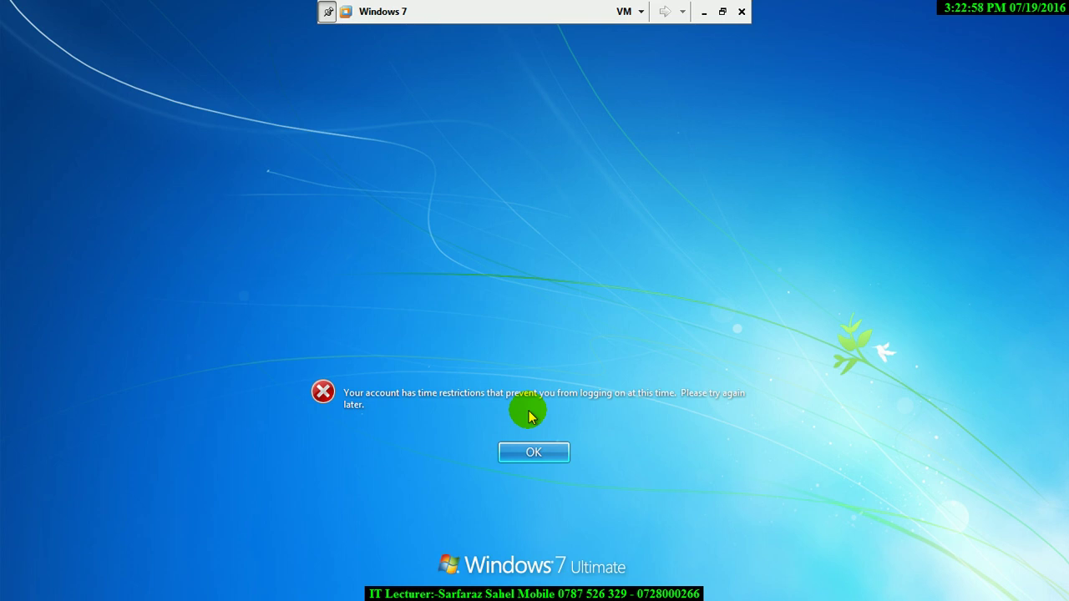
{"action": "left_click", "coordinate": [535, 449]}
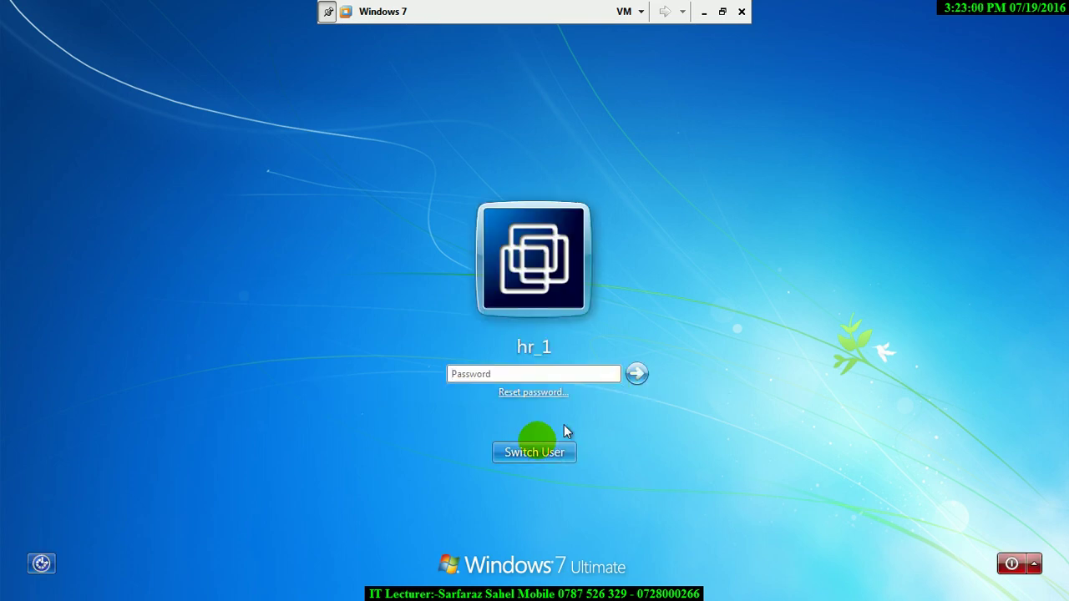
- Return to the account list and sign in as the administrator
{"action": "left_click", "coordinate": [526, 451]}
{"action": "left_click", "coordinate": [667, 368]}
{"action": "type", "text": "1"}
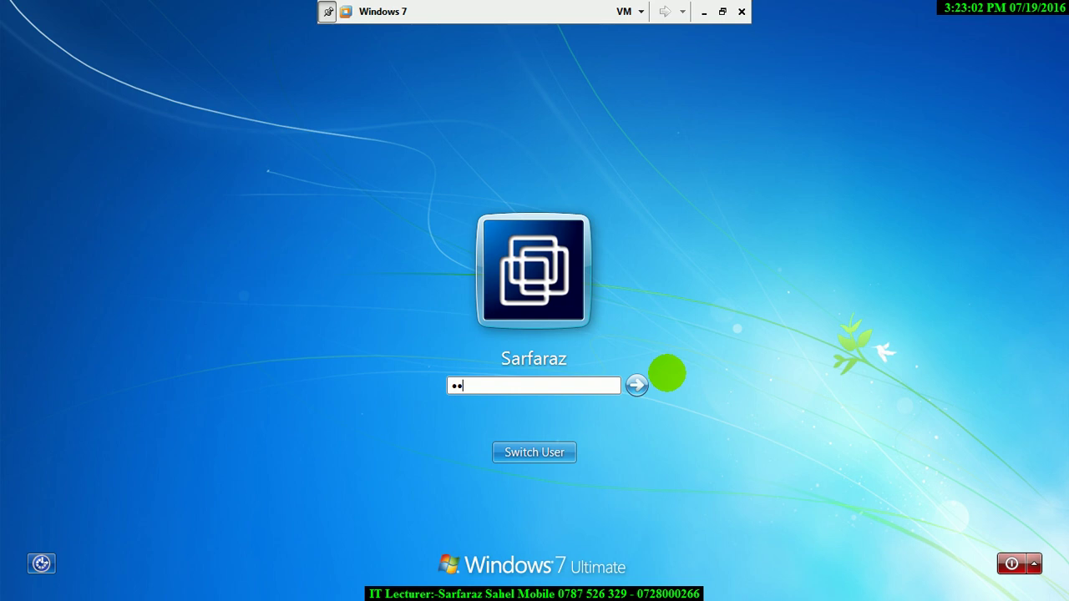
{"action": "key", "text": "Return"}
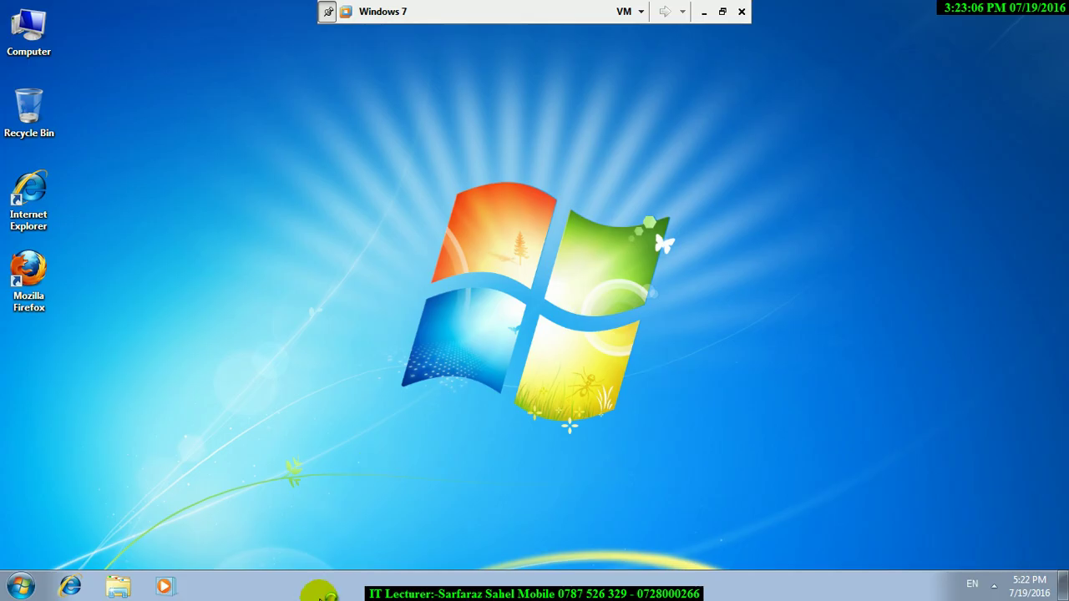
- Unlock the taskbar and dock it along the right screen edge
{"action": "right_click", "coordinate": [319, 597]}
{"action": "left_click", "coordinate": [365, 571]}
{"action": "left_click_drag", "start_coordinate": [317, 588], "coordinate": [1042, 74]}
{"action": "left_click", "coordinate": [809, 280]}
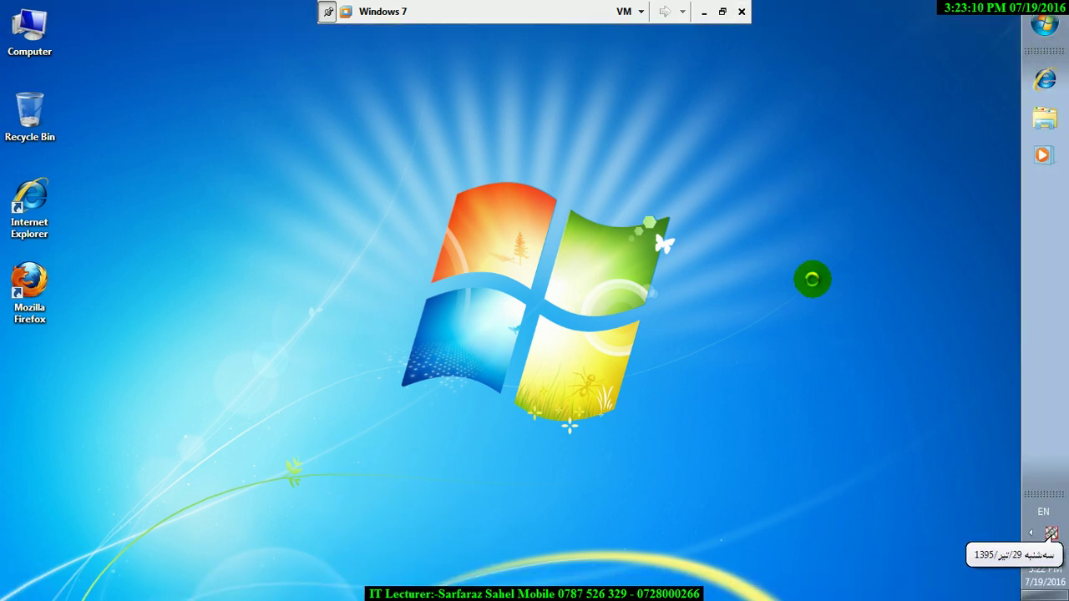
{"action": "left_click", "coordinate": [804, 246]}
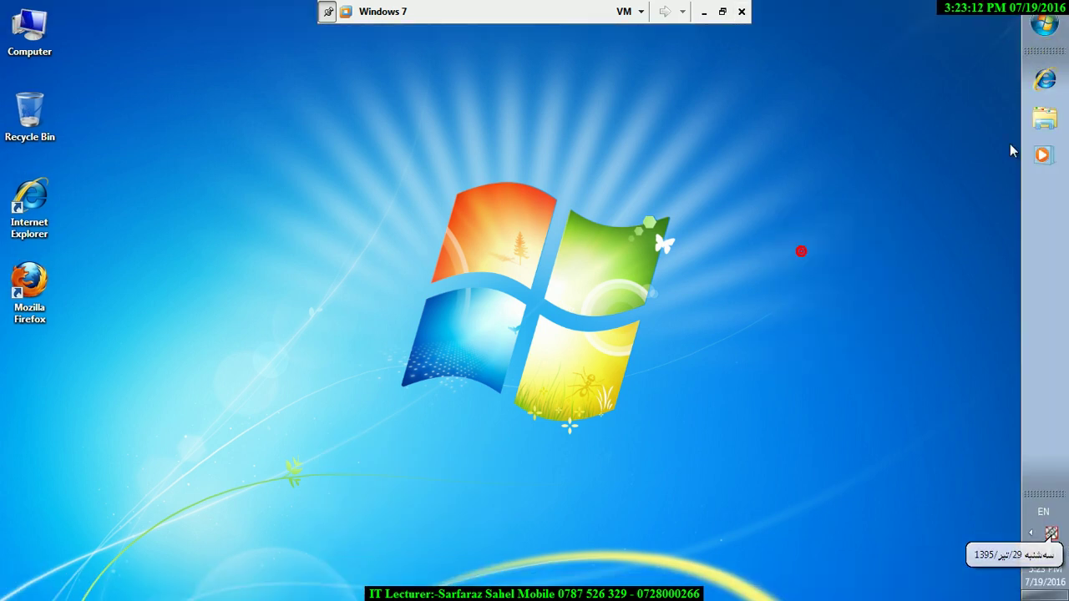
- Search Start for 'parental' and open hr_1's time limits in a maximized Parental Controls window
{"action": "left_click", "coordinate": [1044, 26]}
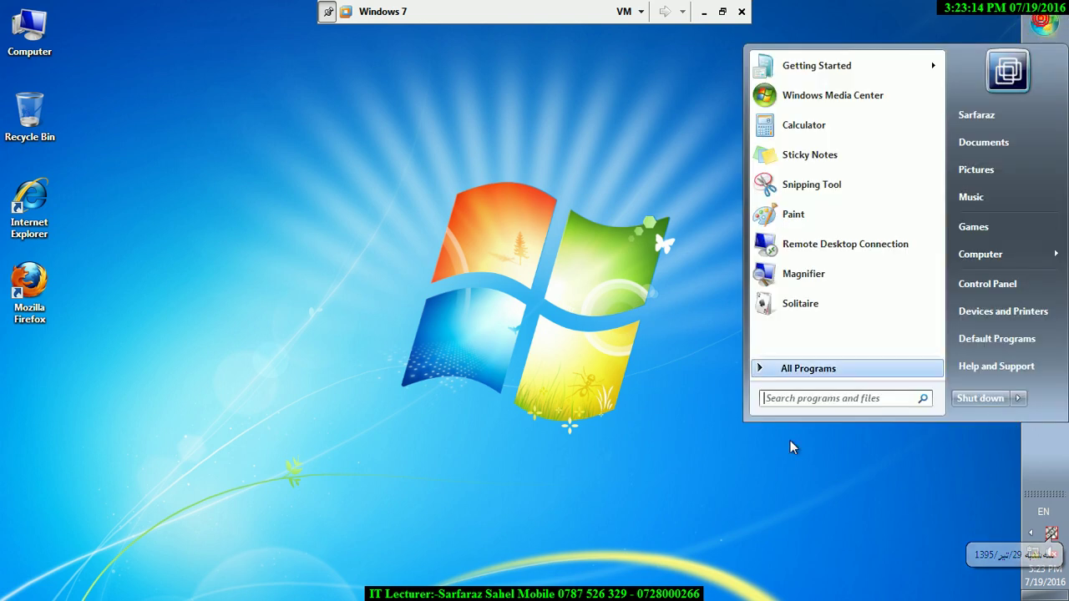
{"action": "left_click", "coordinate": [781, 400]}
{"action": "type", "text": "parental"}
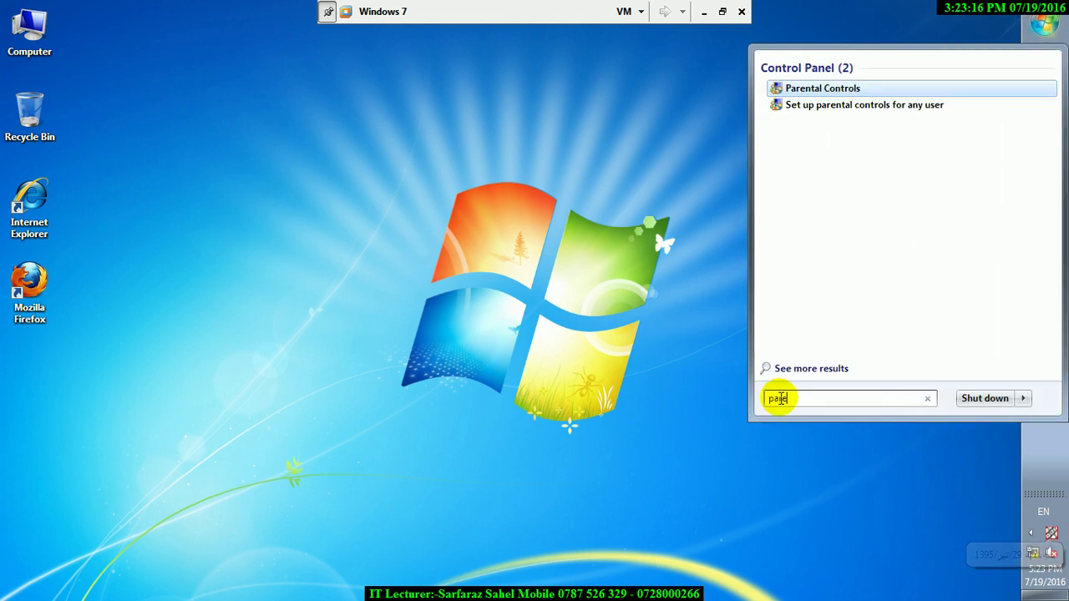
{"action": "left_click", "coordinate": [833, 88]}
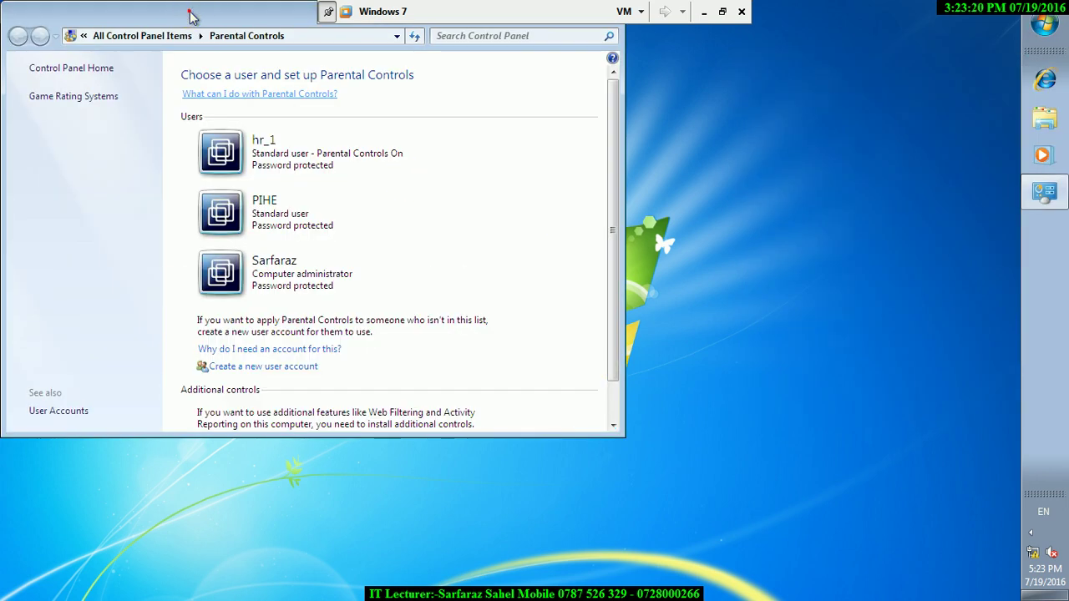
{"action": "left_click_drag", "start_coordinate": [189, 12], "coordinate": [245, 182]}
{"action": "left_click", "coordinate": [633, 179]}
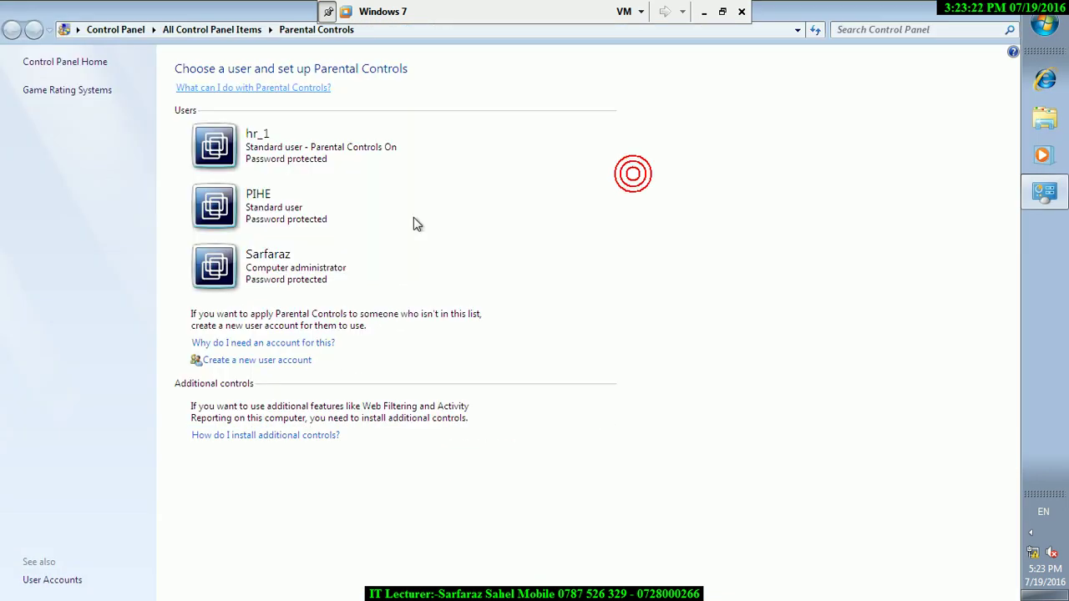
{"action": "left_click", "coordinate": [209, 125]}
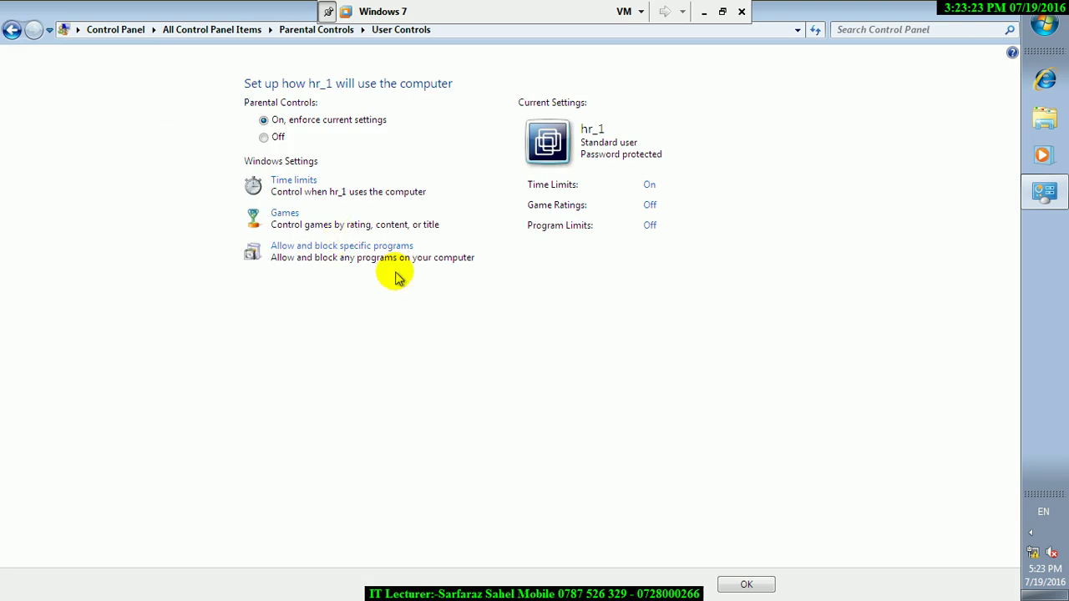
{"action": "left_click", "coordinate": [292, 181]}
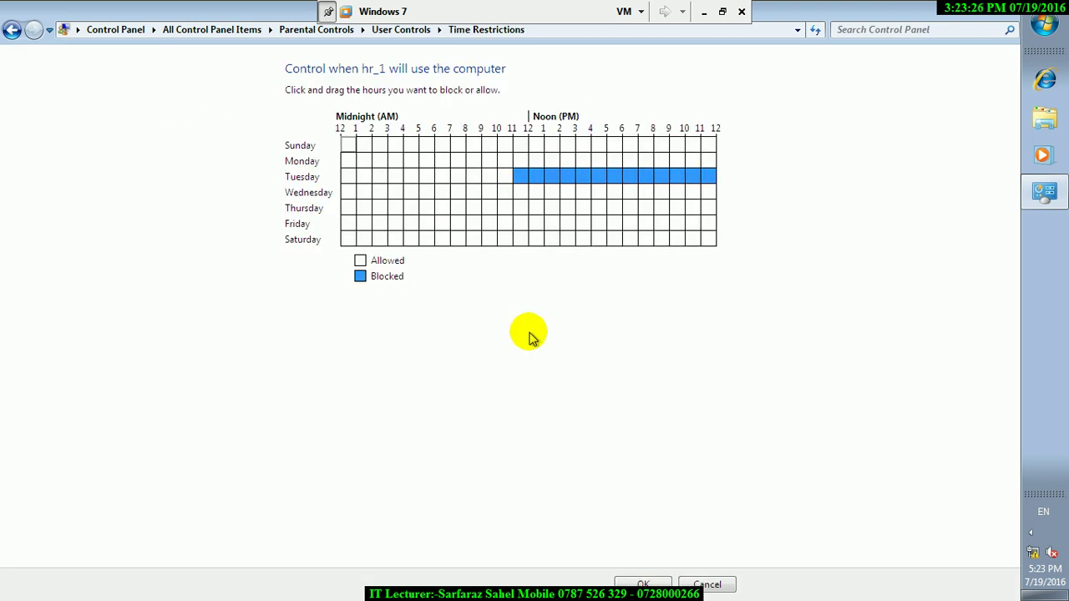
- Clear the Tuesday afternoon block, block all hours Tuesday through Saturday, and save
{"action": "left_click_drag", "start_coordinate": [580, 176], "coordinate": [799, 192]}
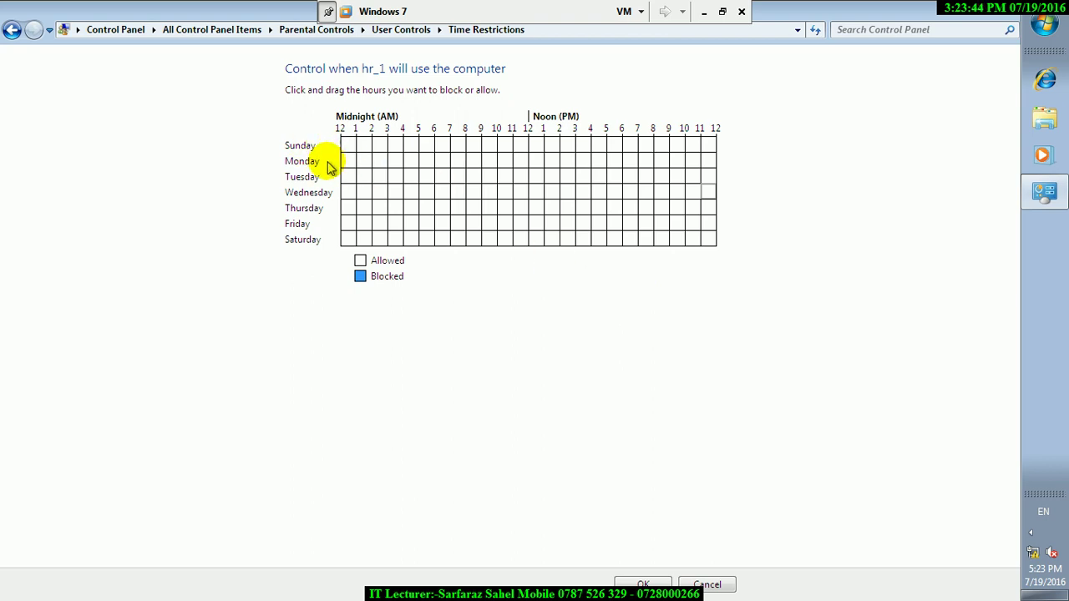
{"action": "left_click_drag", "start_coordinate": [351, 179], "coordinate": [713, 257]}
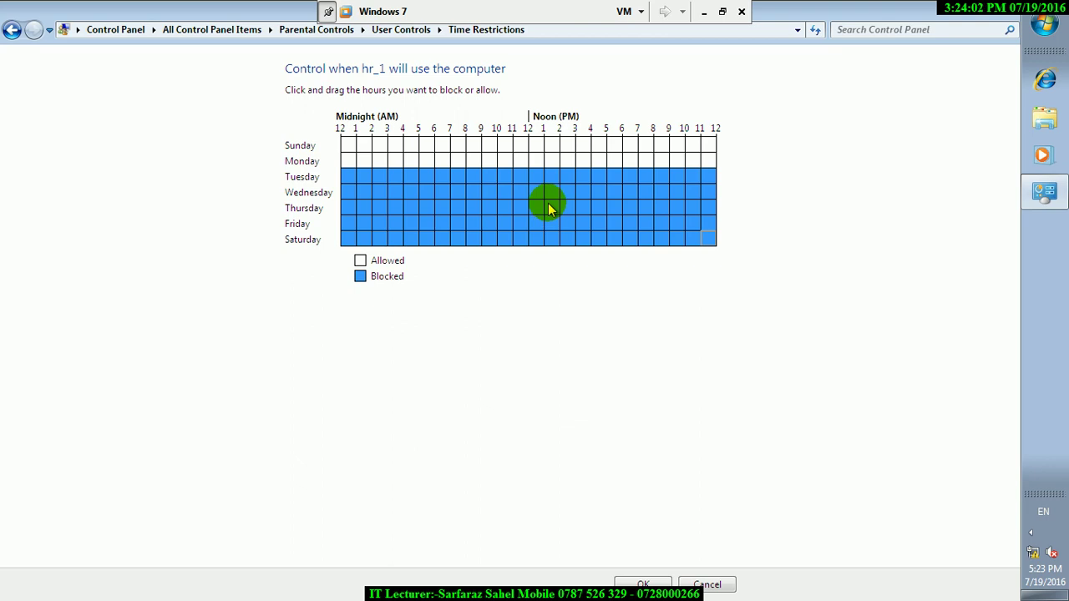
{"action": "left_click", "coordinate": [645, 582]}
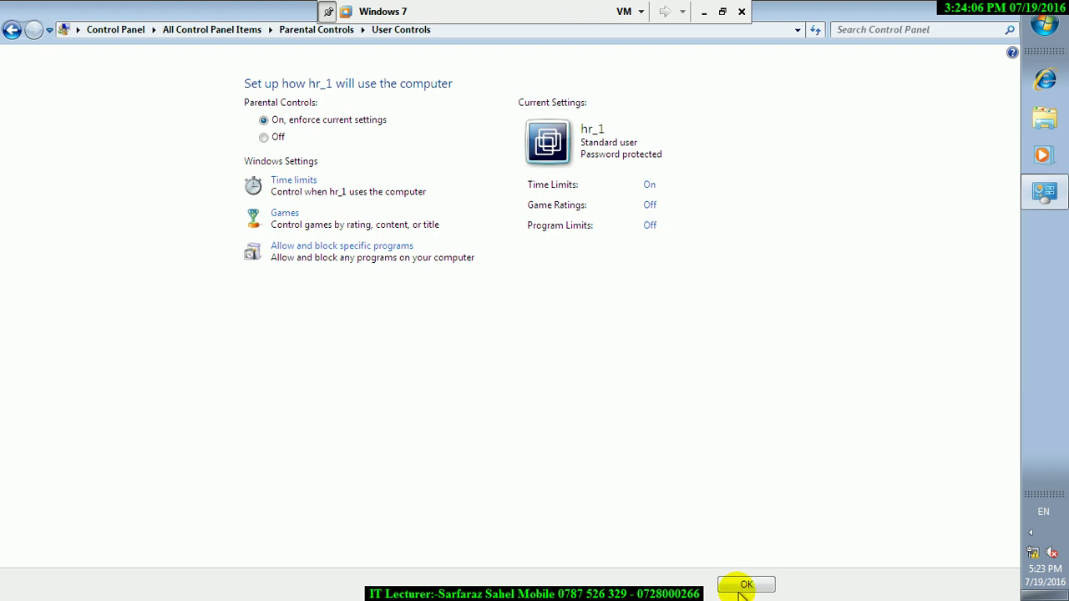
- Close hr_1's settings, switch user, and confirm hr_1's logon is refused by time restrictions
{"action": "left_click", "coordinate": [739, 584]}
{"action": "left_click", "coordinate": [1044, 25]}
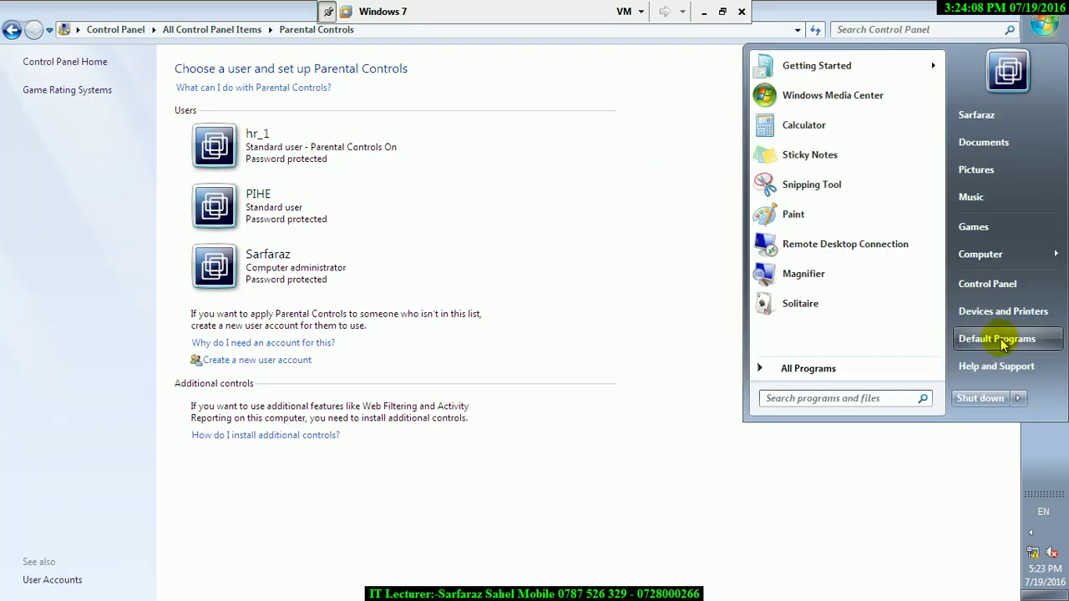
{"action": "mouse_move", "coordinate": [1016, 397]}
{"action": "left_click", "coordinate": [900, 399]}
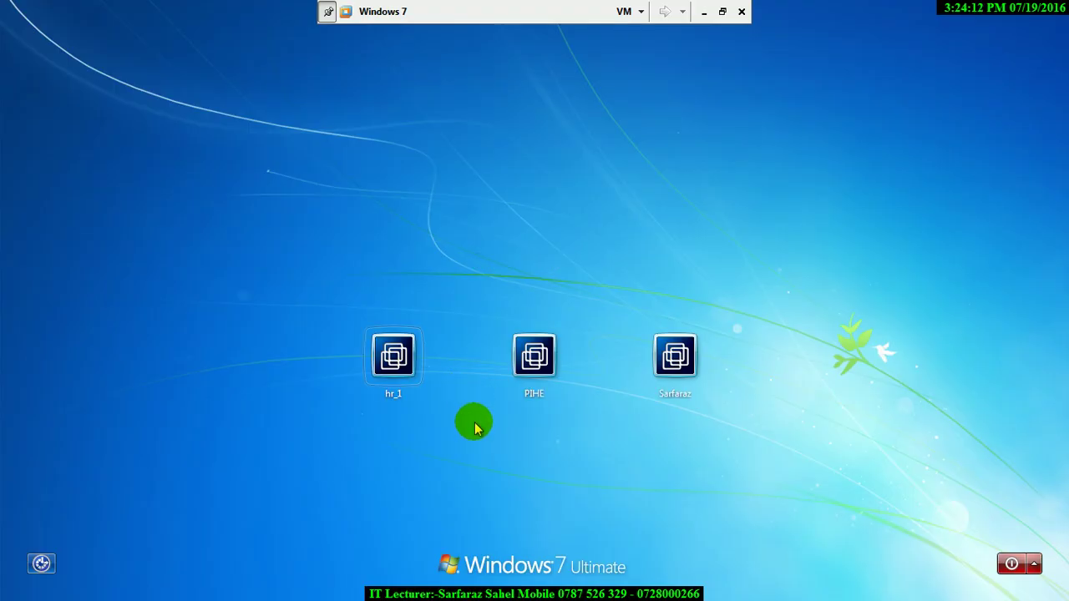
{"action": "left_click", "coordinate": [398, 360]}
{"action": "key", "text": "Return"}
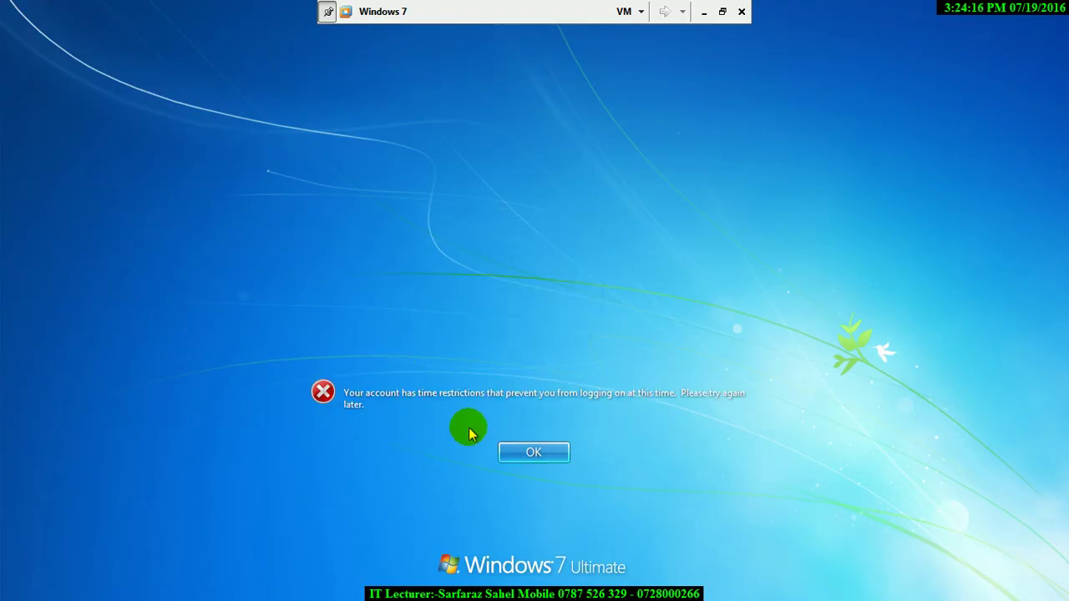
{"action": "key", "text": "Return"}
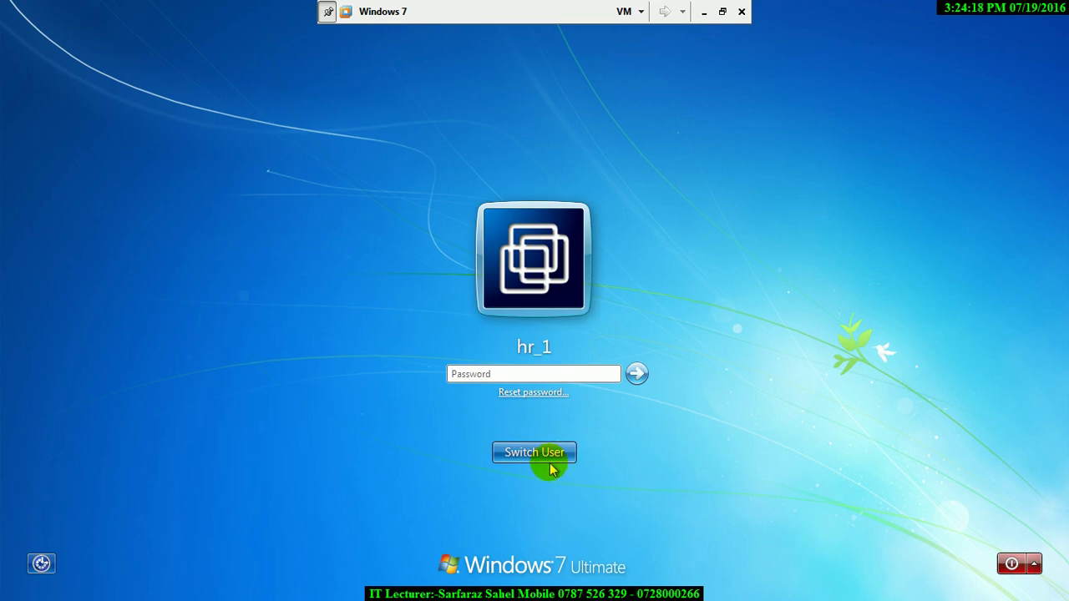
- Return to the account list and enter the administrator password, retyping it after submission
{"action": "left_click", "coordinate": [543, 456]}
{"action": "left_click", "coordinate": [668, 400]}
{"action": "type", "text": "1"}
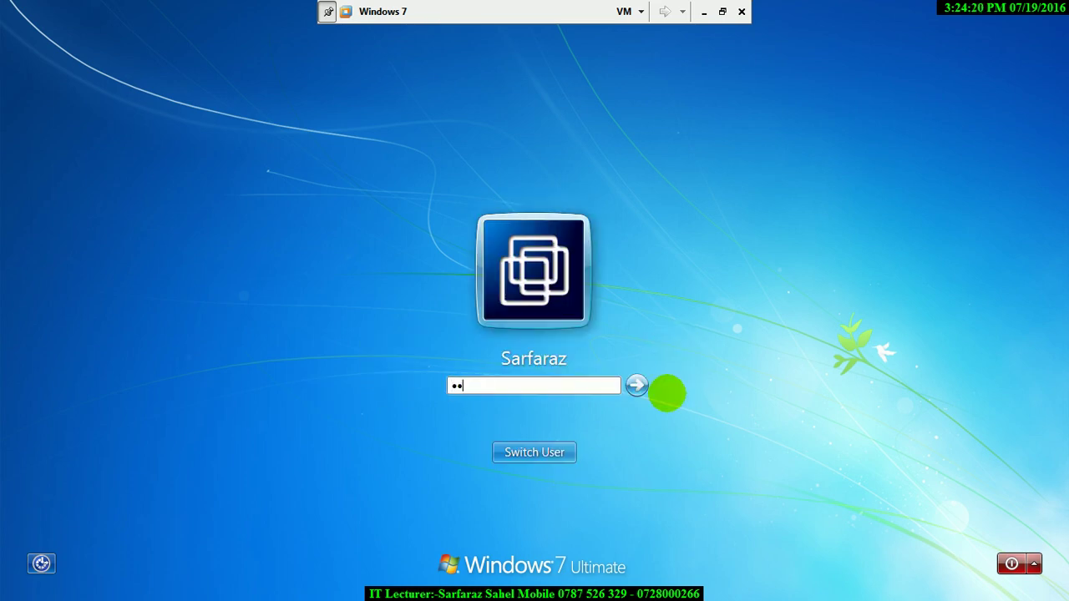
{"action": "key", "text": "Return"}
{"action": "key", "text": "Return"}
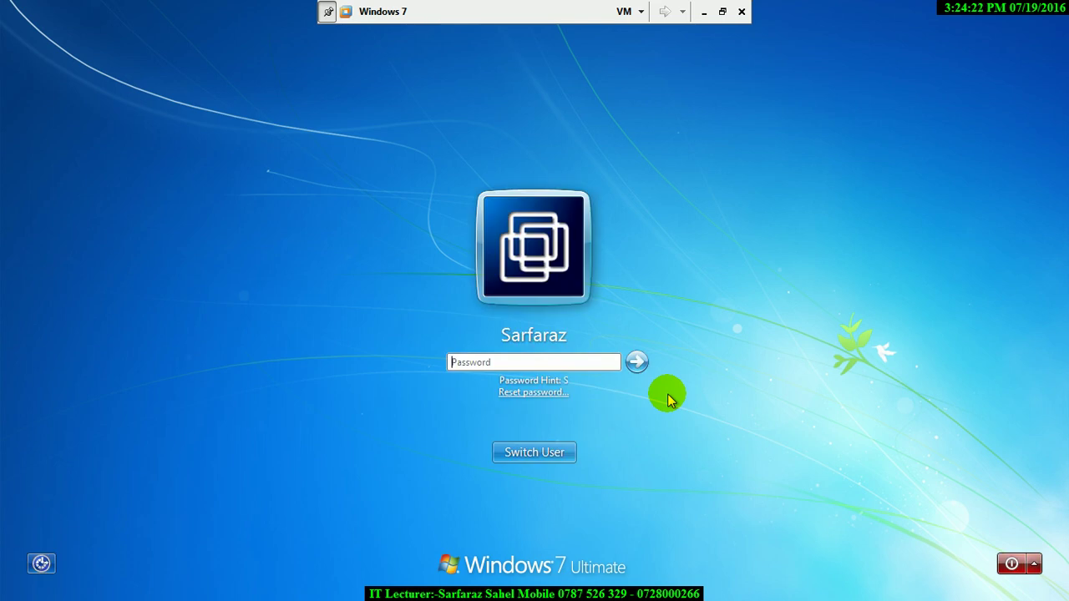
{"action": "type", "text": "12"}
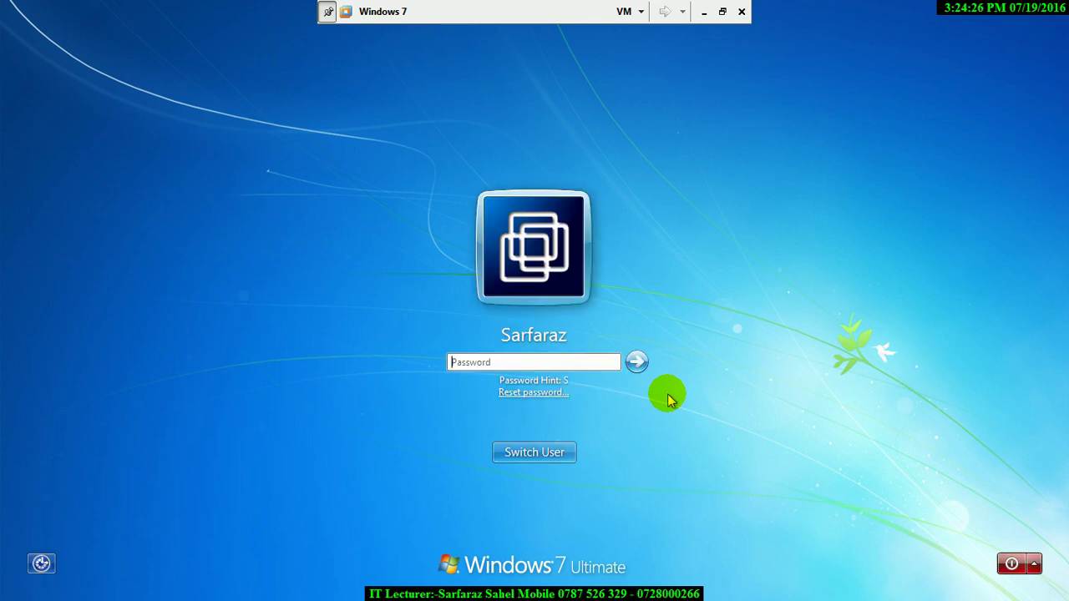
- Log on as administrator with its password and open Control Panel by running 'control'
{"action": "type", "text": "12"}
{"action": "key", "text": "Return"}
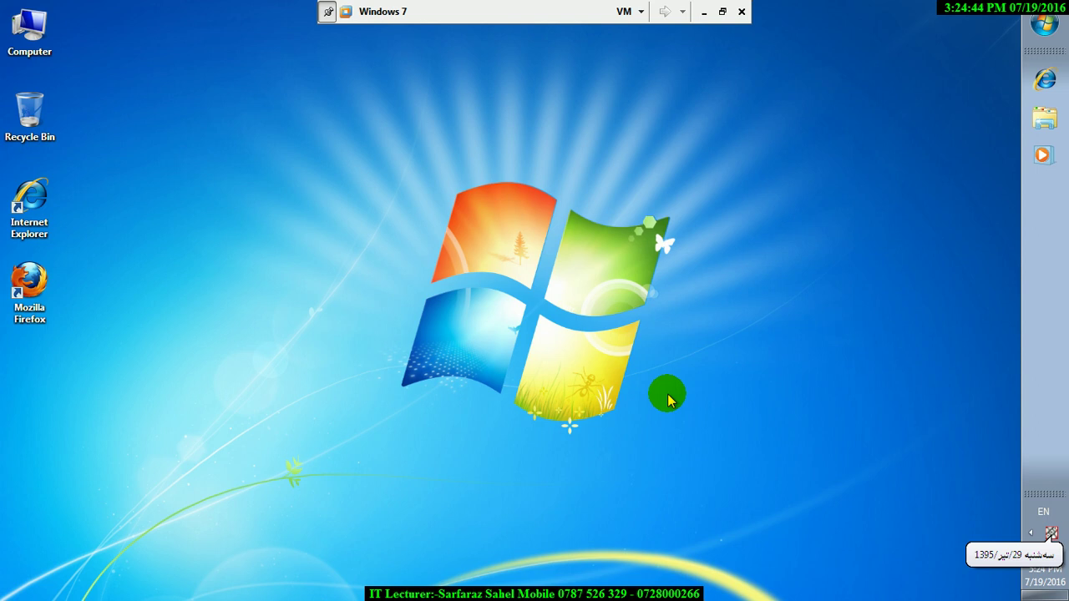
{"action": "key", "text": "super"}
{"action": "key", "text": "super+r"}
{"action": "type", "text": "control"}
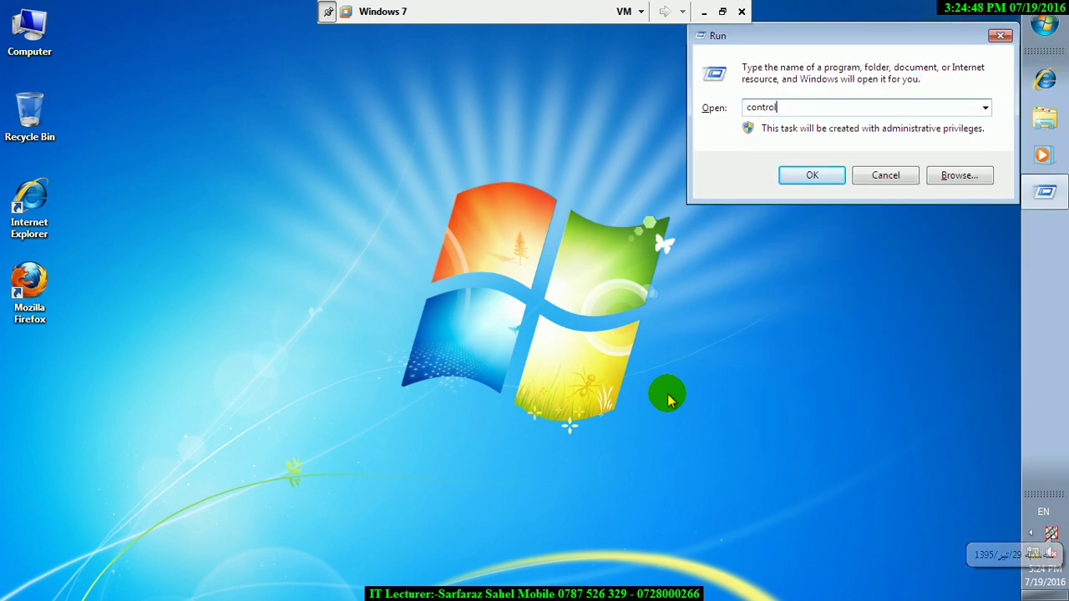
{"action": "key", "text": "Return"}
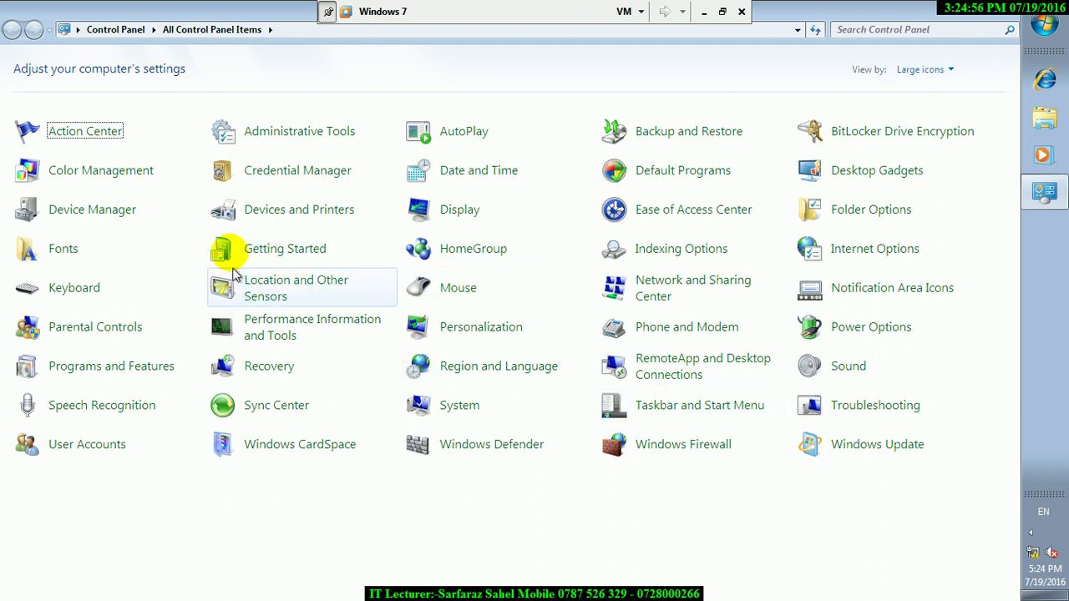
- Clear all blocked hours in the standard user's Parental Controls time limits and save
{"action": "left_click", "coordinate": [62, 330]}
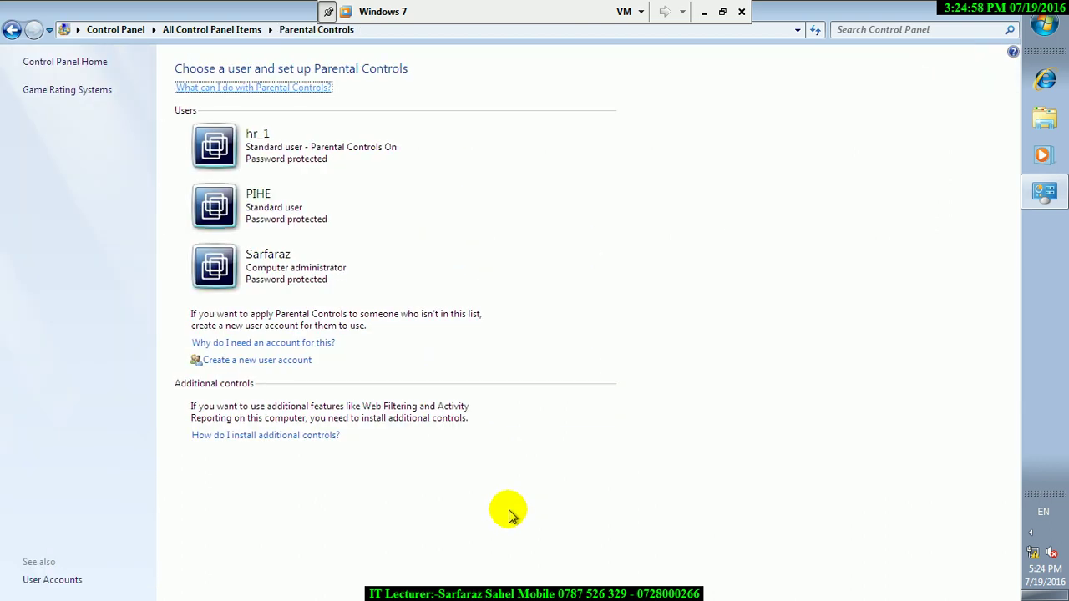
{"action": "left_click", "coordinate": [251, 149]}
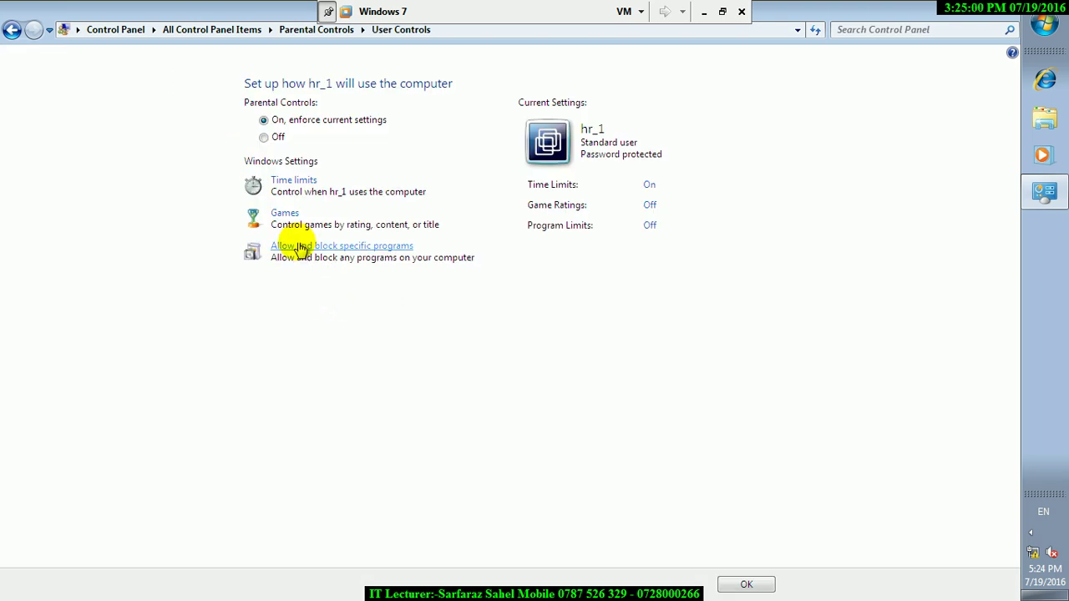
{"action": "left_click", "coordinate": [289, 181]}
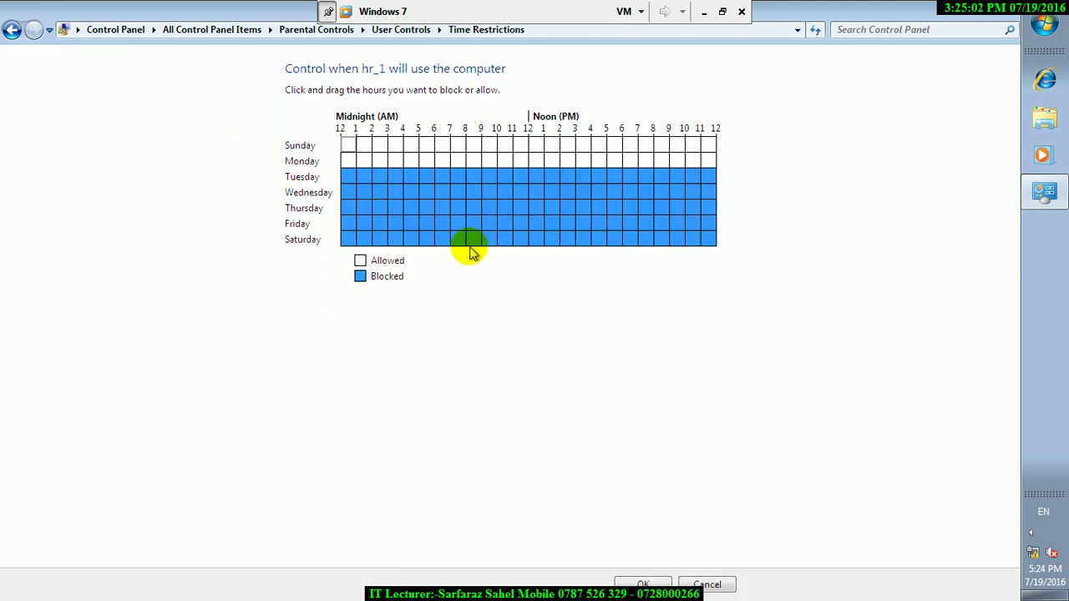
{"action": "left_click", "coordinate": [351, 173]}
{"action": "left_click", "coordinate": [648, 584]}
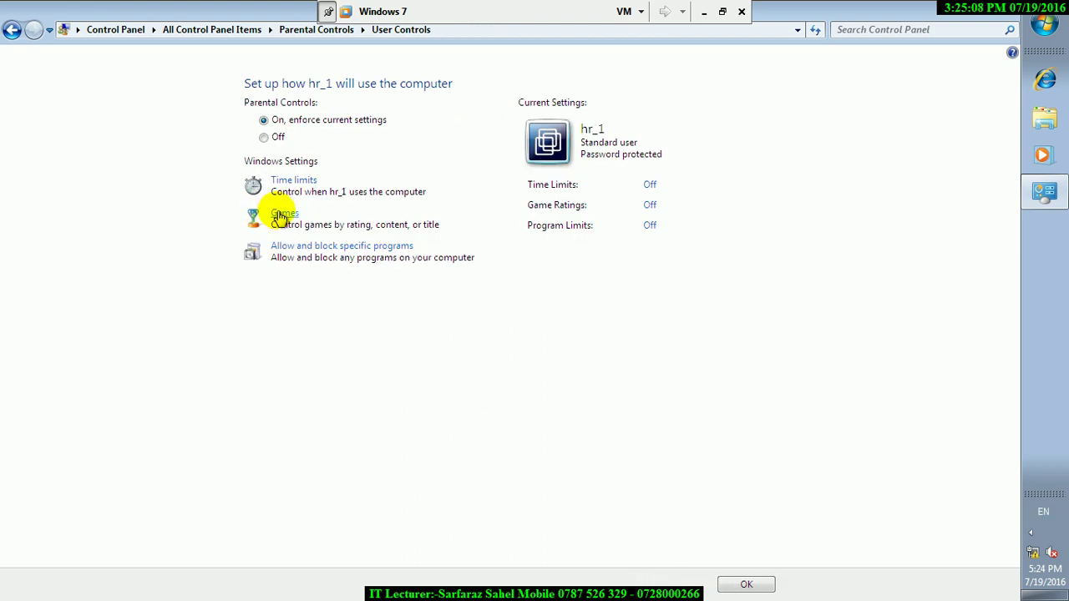
{"action": "left_click", "coordinate": [741, 583]}
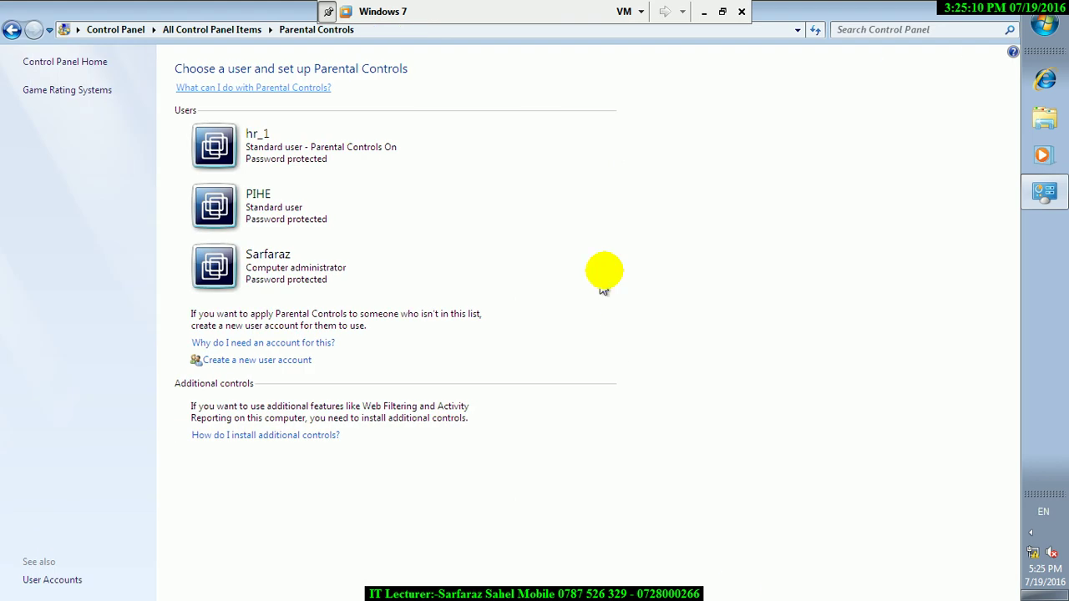
- Switch user from the Start menu and log on as the standard user
{"action": "left_click", "coordinate": [1044, 24]}
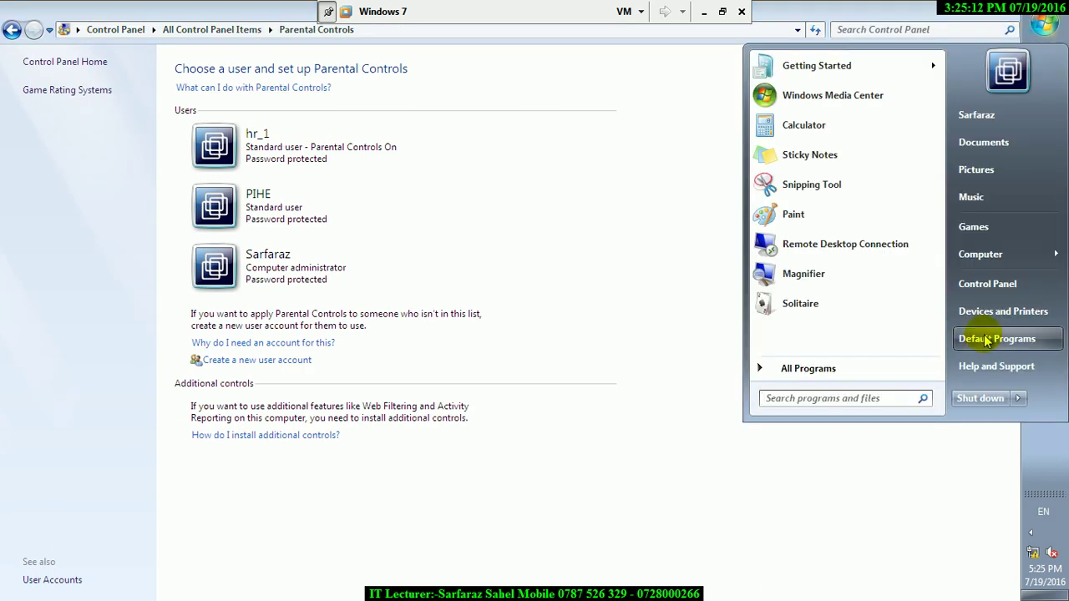
{"action": "left_click", "coordinate": [1019, 398]}
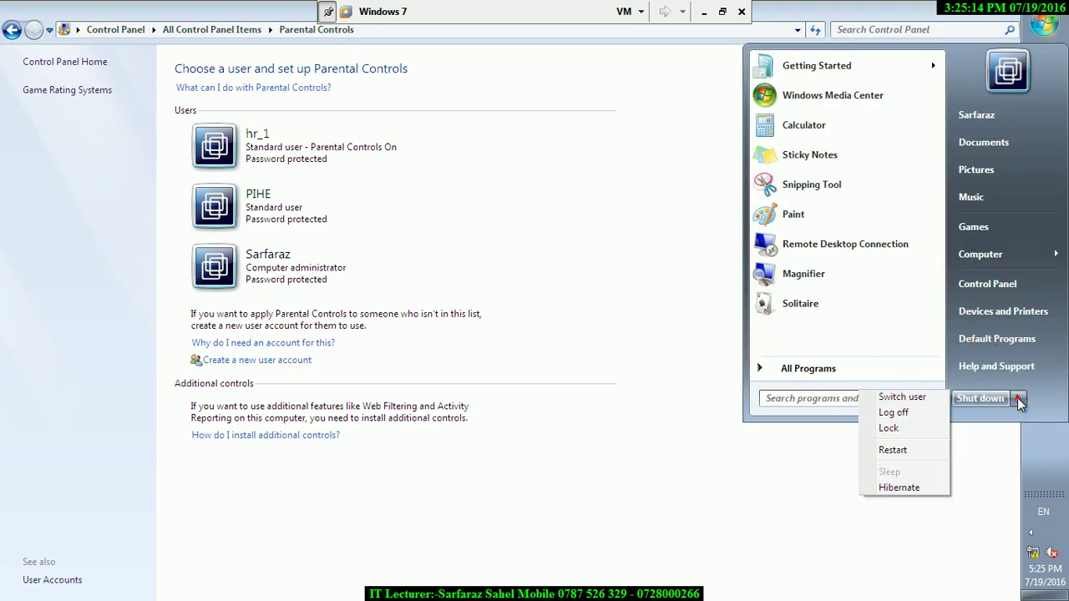
{"action": "left_click", "coordinate": [902, 397]}
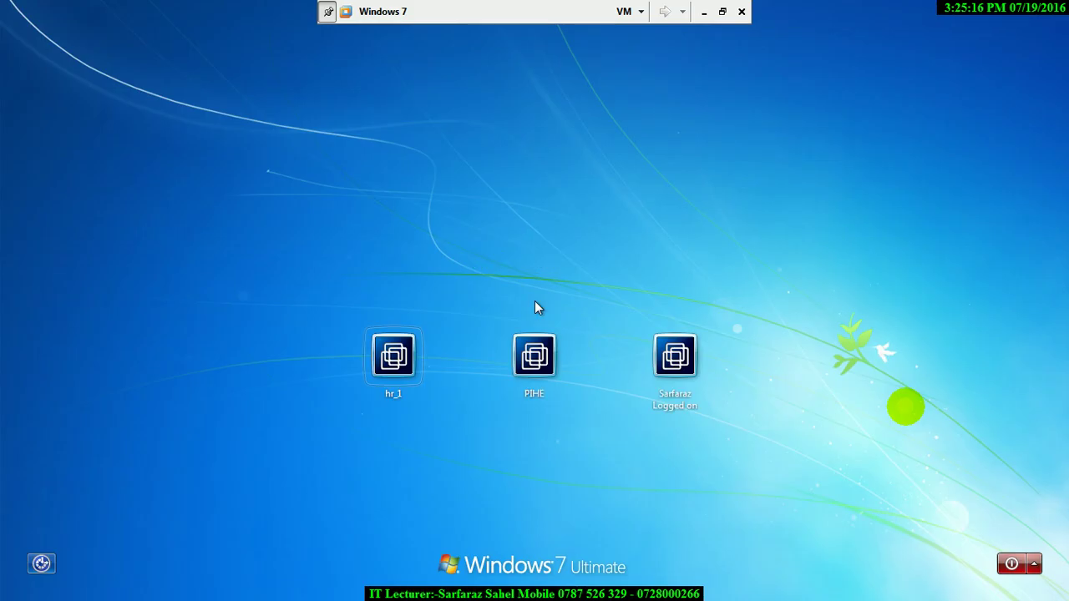
{"action": "left_click", "coordinate": [394, 368]}
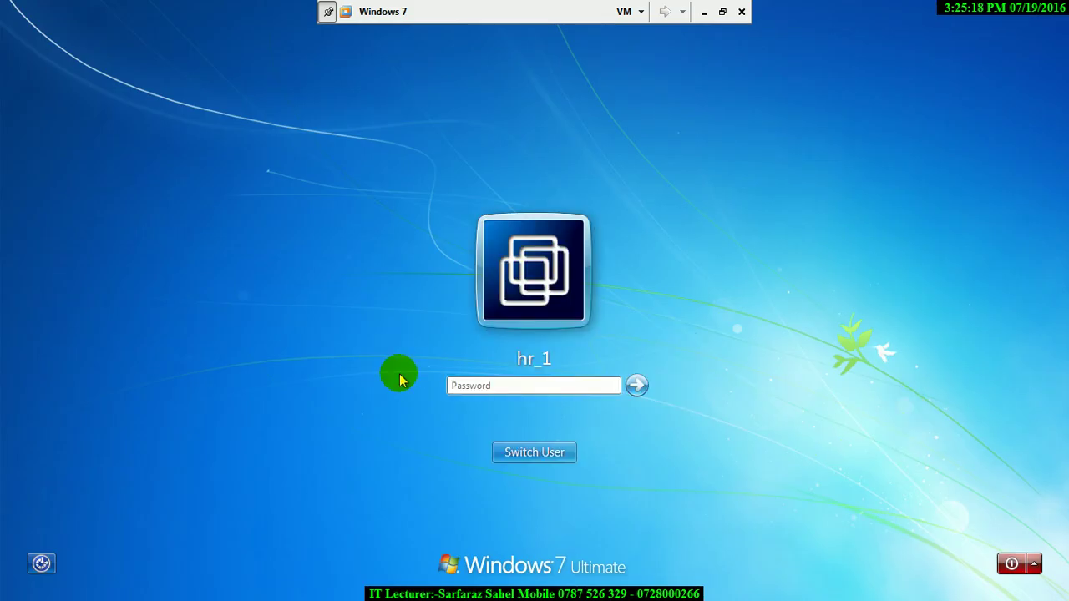
{"action": "key", "text": "Return"}
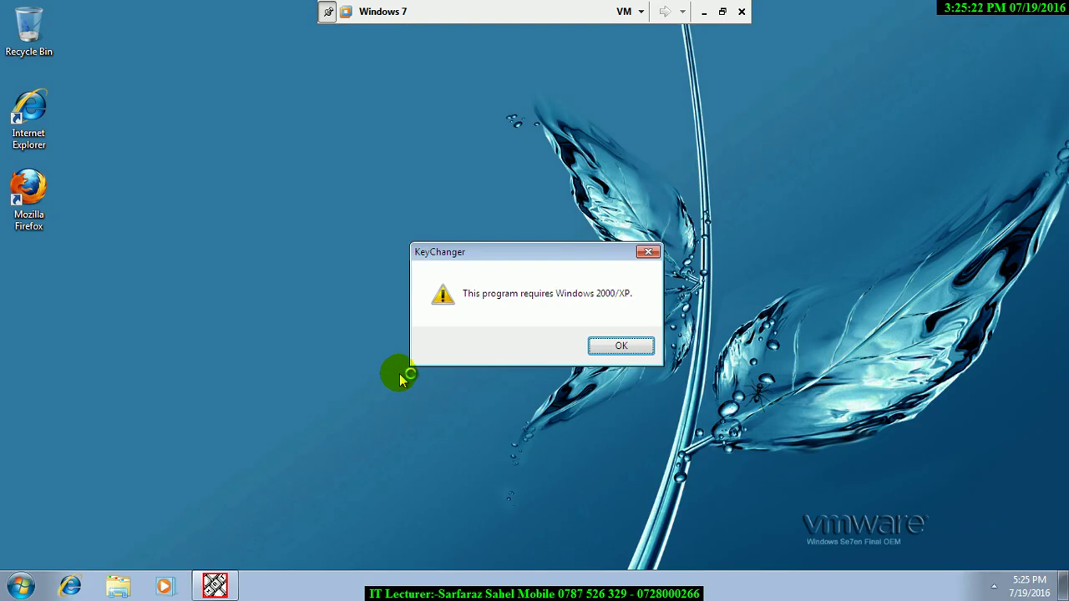
- Dismiss the KeyChanger warning and open Games with recommended settings, maximized
{"action": "left_click", "coordinate": [619, 345]}
{"action": "left_click", "coordinate": [20, 586]}
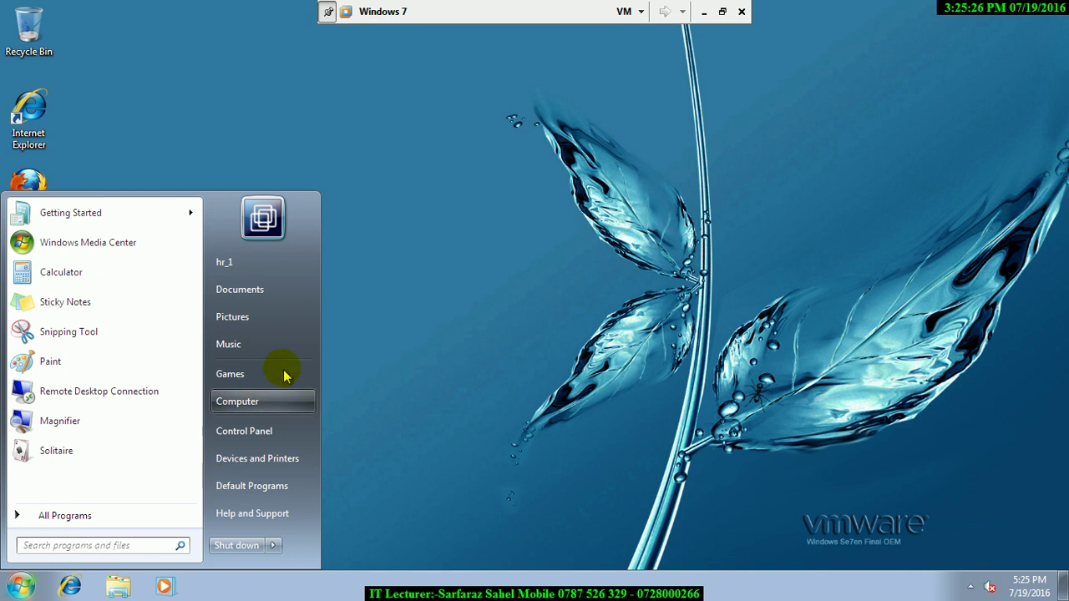
{"action": "left_click", "coordinate": [235, 371]}
{"action": "left_click", "coordinate": [551, 292]}
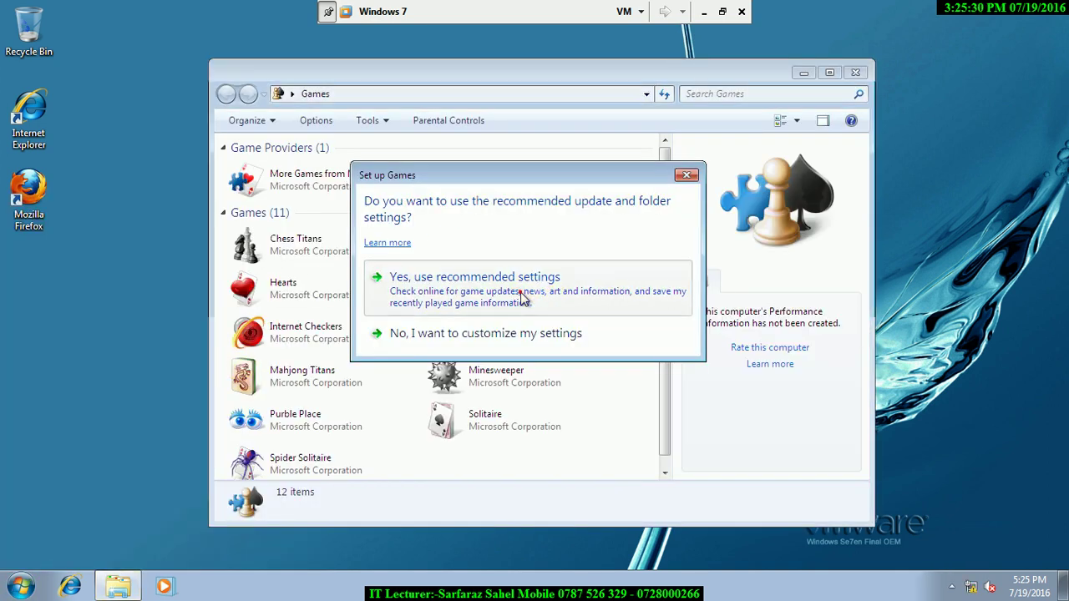
{"action": "left_click", "coordinate": [829, 73]}
- Launch Chess Titans and FreeCell, make a FreeCell move, then quit FreeCell without saving
{"action": "left_click", "coordinate": [252, 168]}
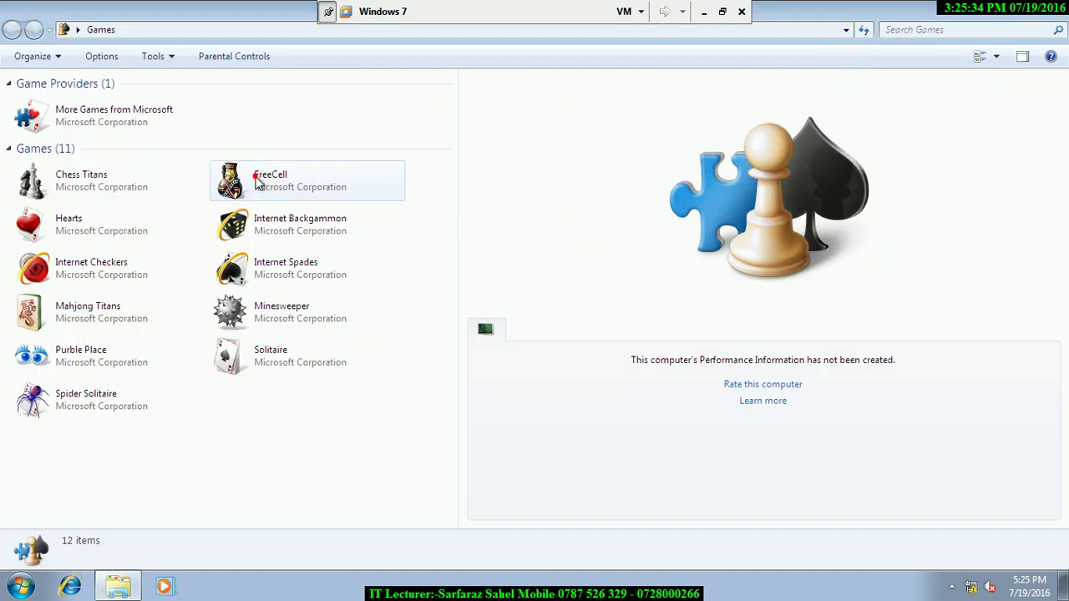
{"action": "double_click", "coordinate": [100, 183]}
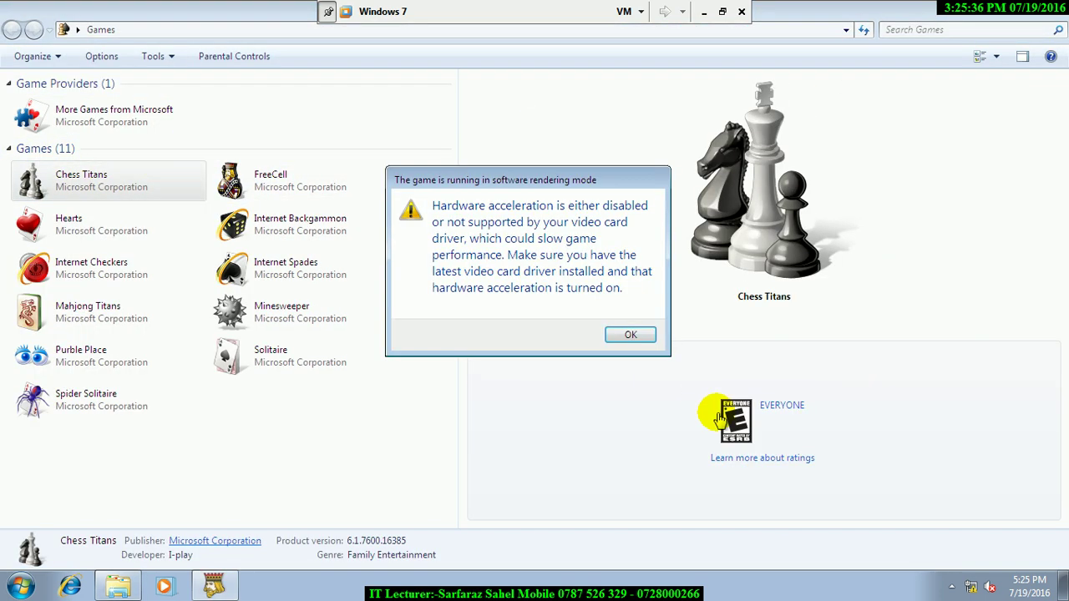
{"action": "left_click", "coordinate": [642, 338]}
{"action": "double_click", "coordinate": [246, 191]}
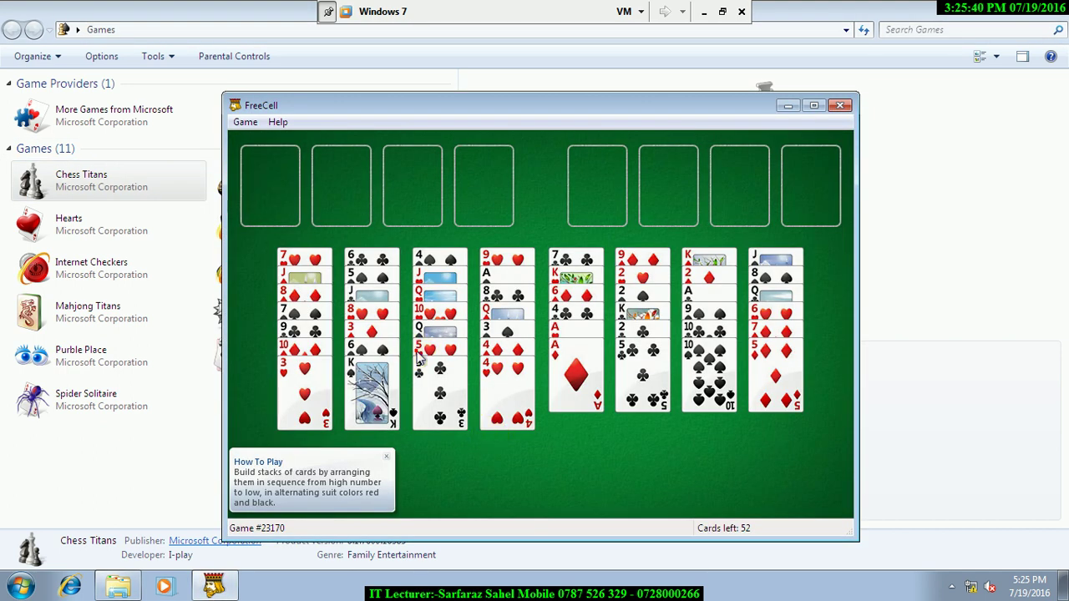
{"action": "left_click", "coordinate": [418, 352]}
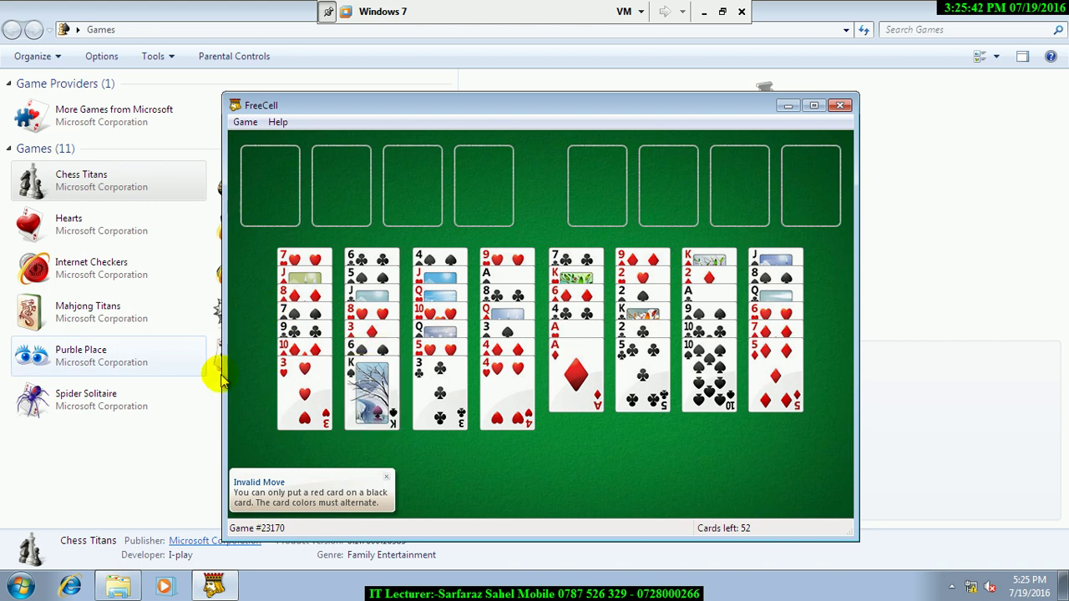
{"action": "double_click", "coordinate": [372, 389]}
{"action": "left_click", "coordinate": [472, 332]}
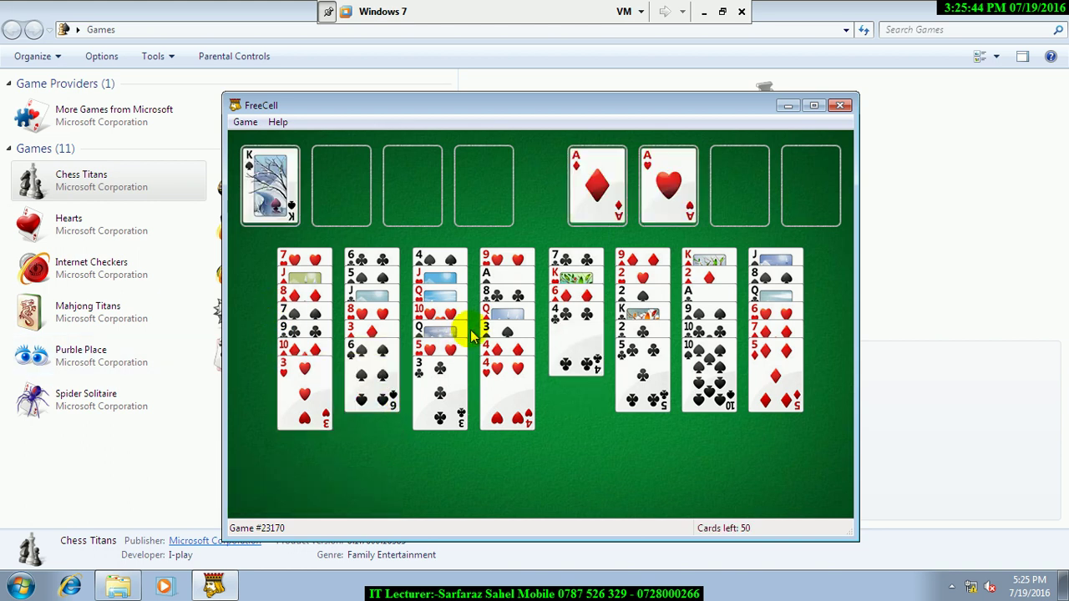
{"action": "left_click", "coordinate": [840, 105]}
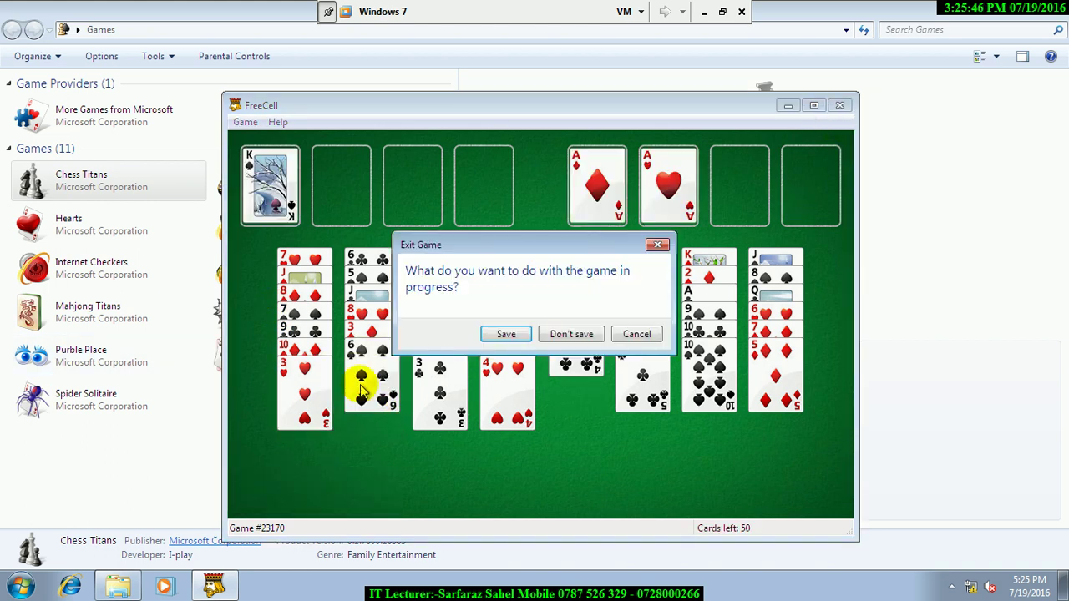
{"action": "left_click", "coordinate": [575, 333]}
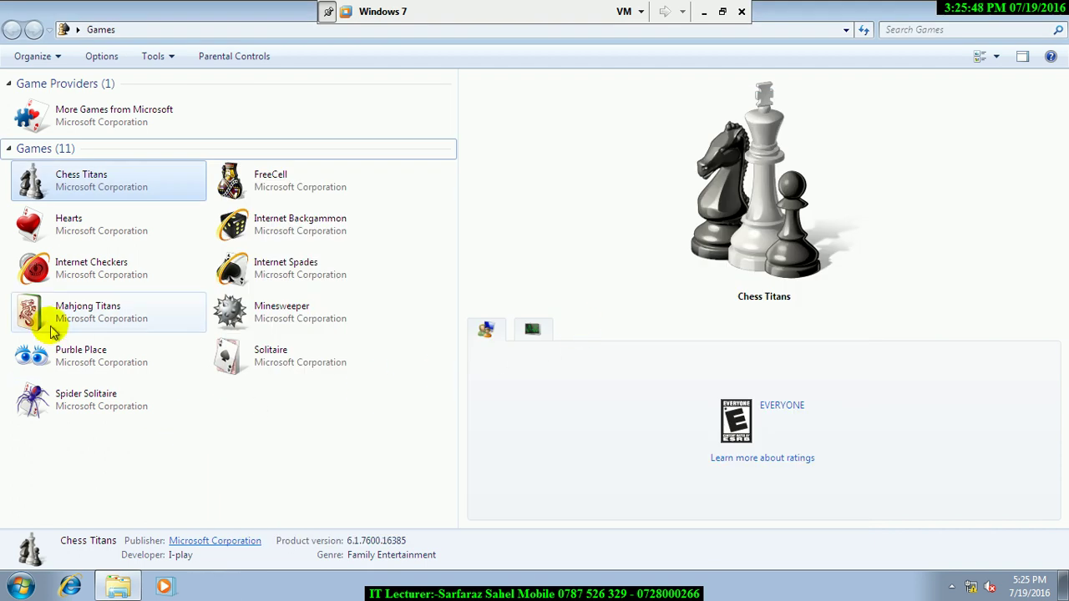
- Launch Internet Checkers and quit it before it connects
{"action": "double_click", "coordinate": [72, 275]}
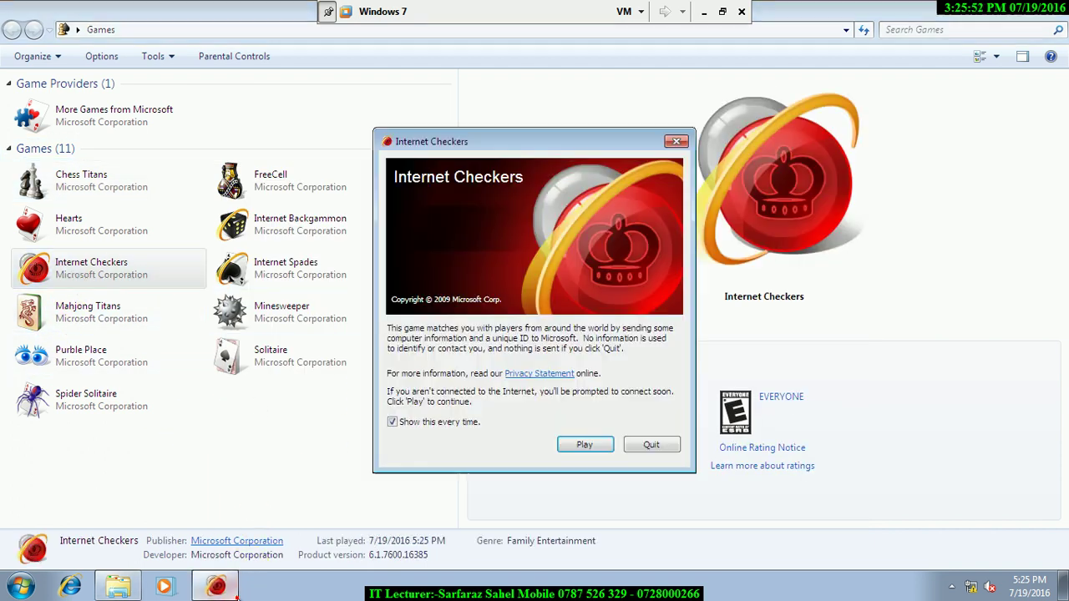
{"action": "left_click", "coordinate": [584, 445]}
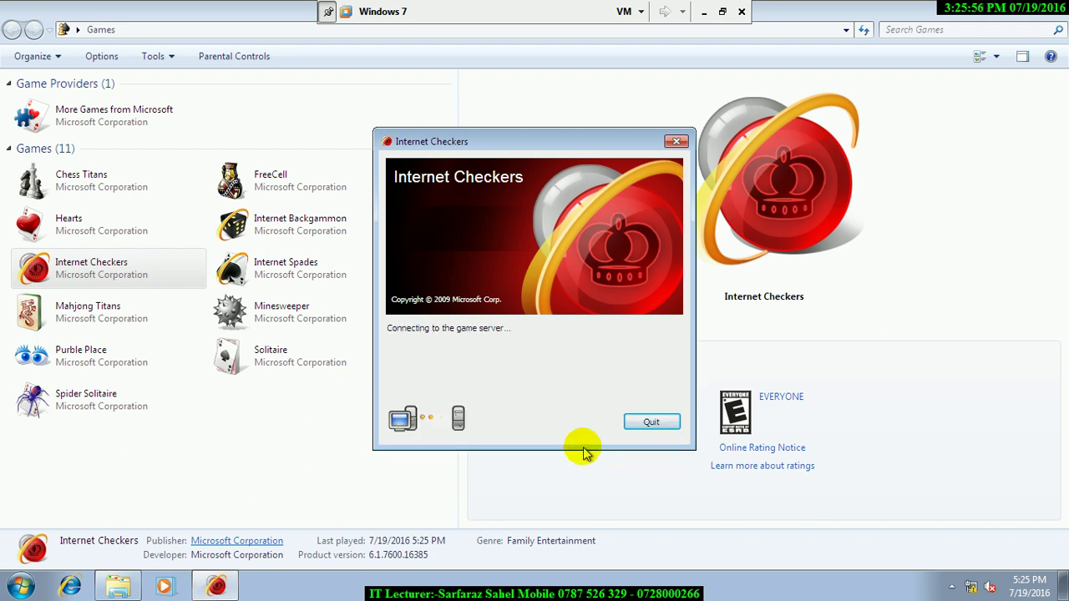
{"action": "left_click", "coordinate": [652, 422]}
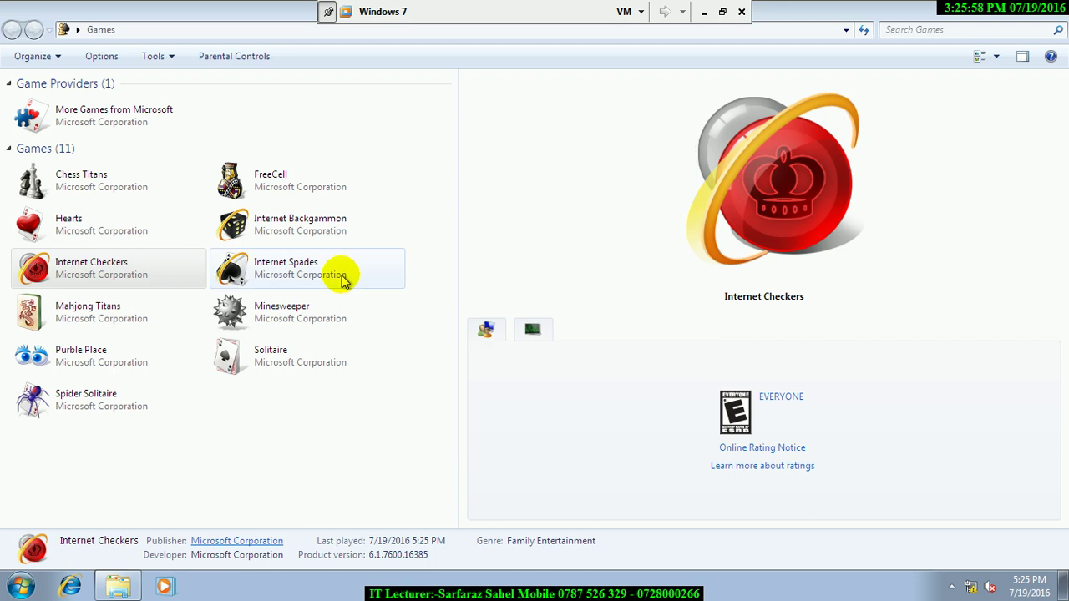
- Relaunch Chess Titans at Intermediate, select and deselect a pawn, then close it
{"action": "double_click", "coordinate": [105, 185]}
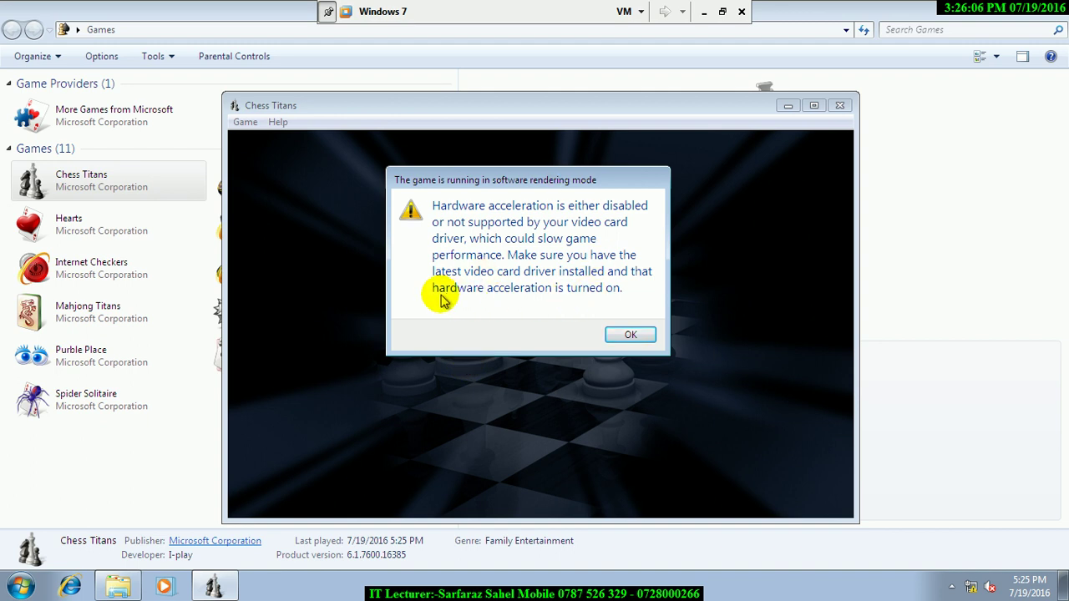
{"action": "left_click", "coordinate": [622, 335]}
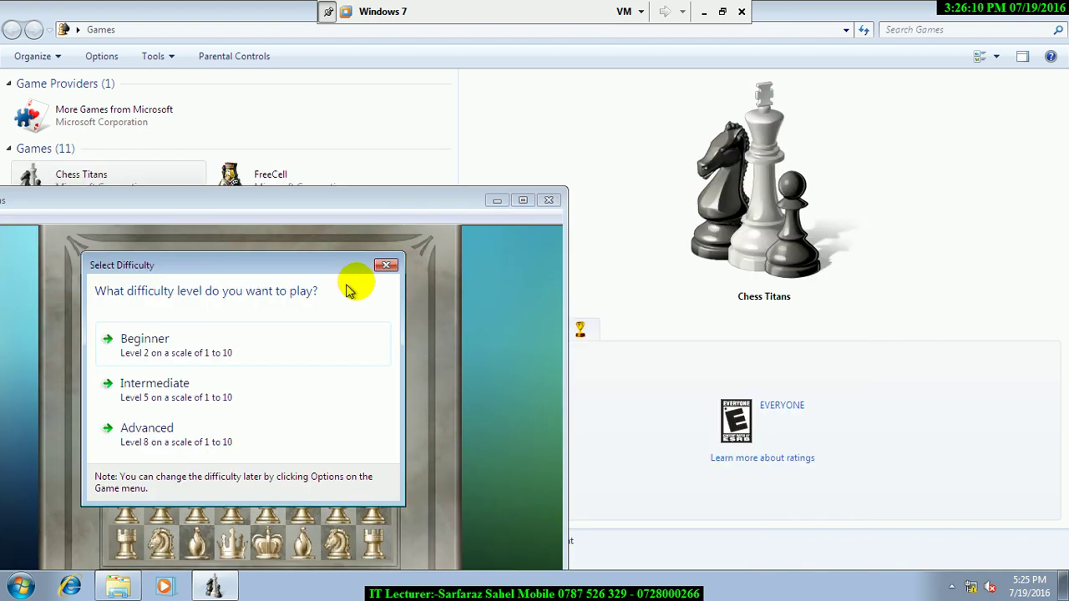
{"action": "left_click", "coordinate": [173, 391]}
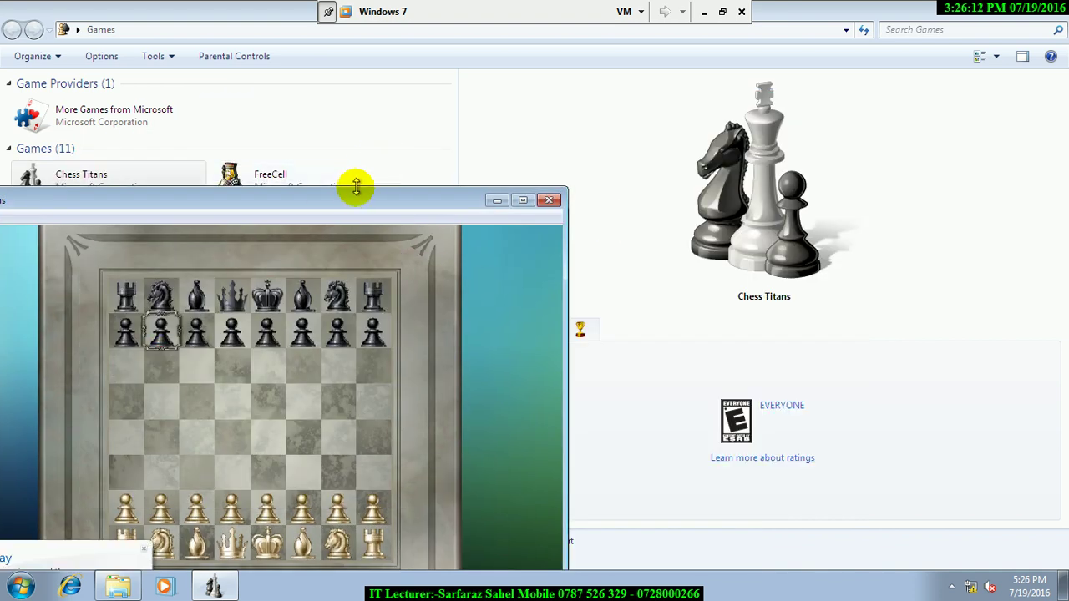
{"action": "left_click_drag", "start_coordinate": [354, 205], "coordinate": [620, 10]}
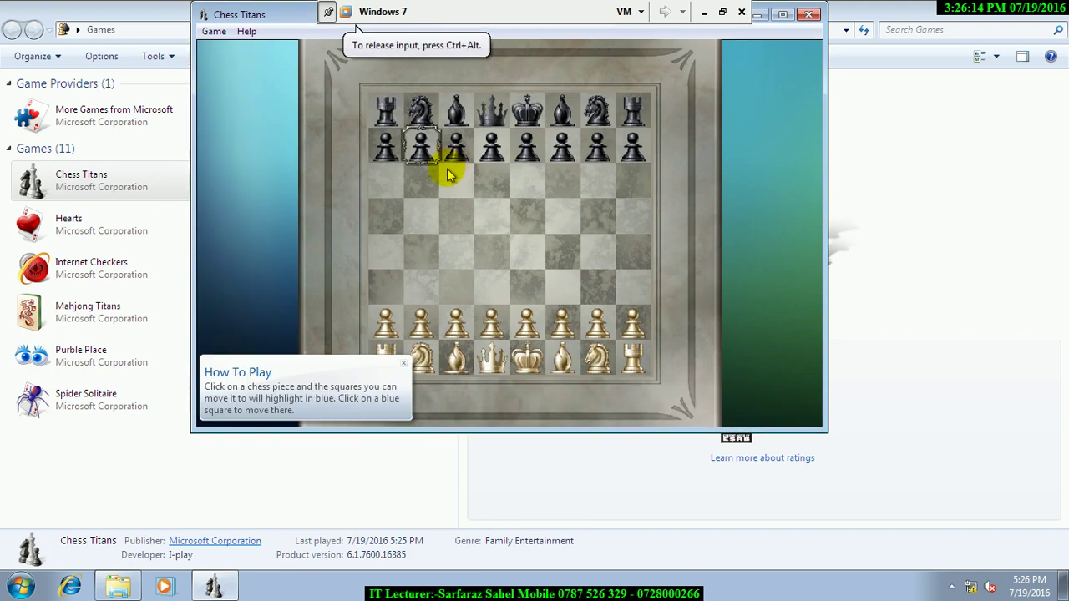
{"action": "left_click", "coordinate": [459, 325]}
{"action": "left_click", "coordinate": [461, 328]}
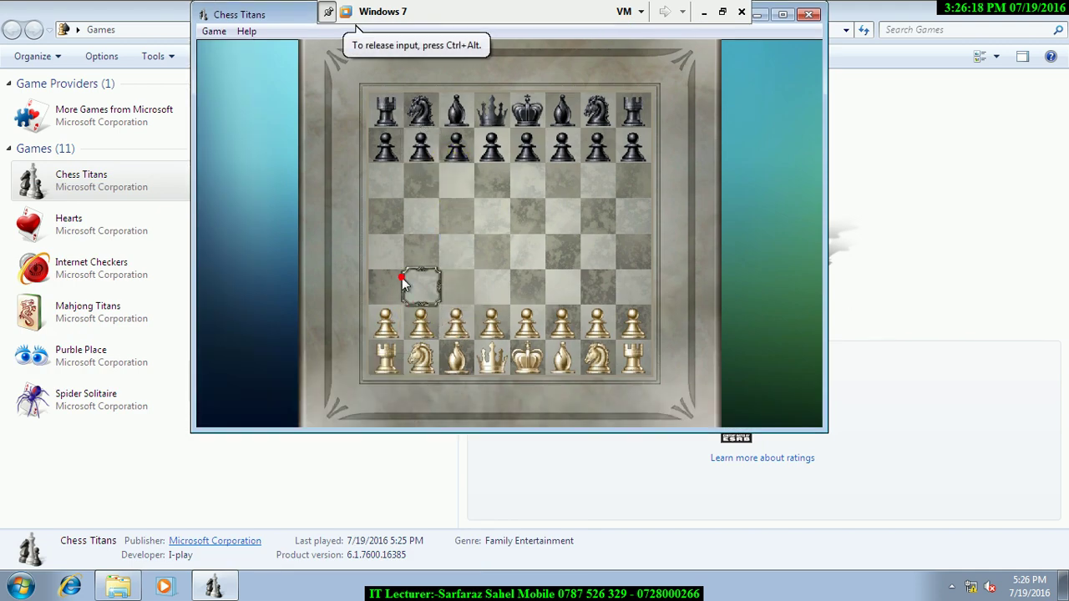
{"action": "left_click", "coordinate": [808, 14]}
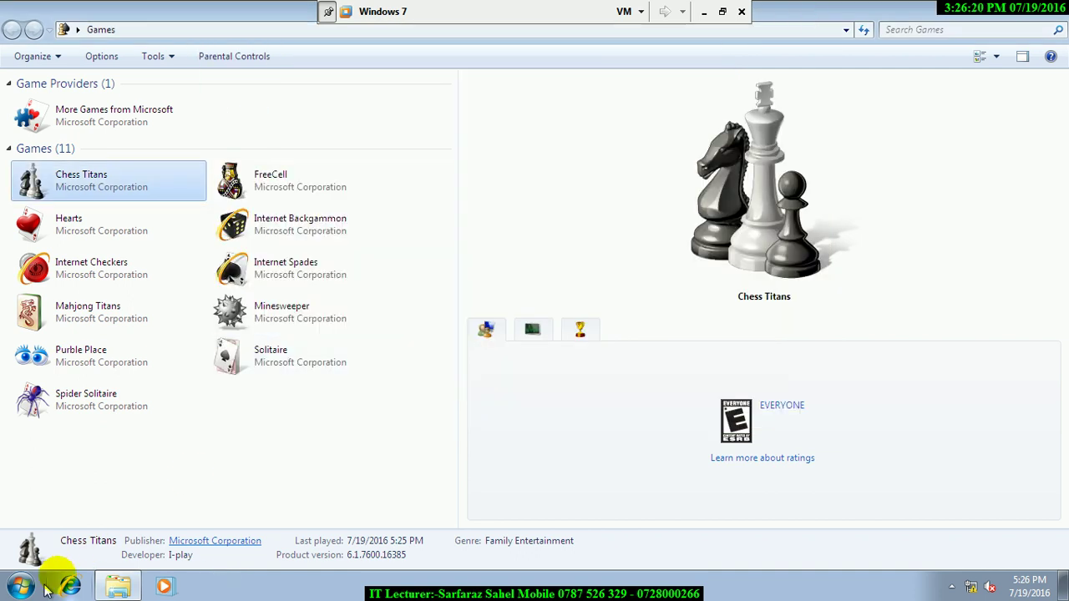
{"action": "key", "text": "super"}
- Log off and sign in as the other standard user, dismissing the startup warning
{"action": "left_click", "coordinate": [272, 546]}
{"action": "left_click", "coordinate": [315, 480]}
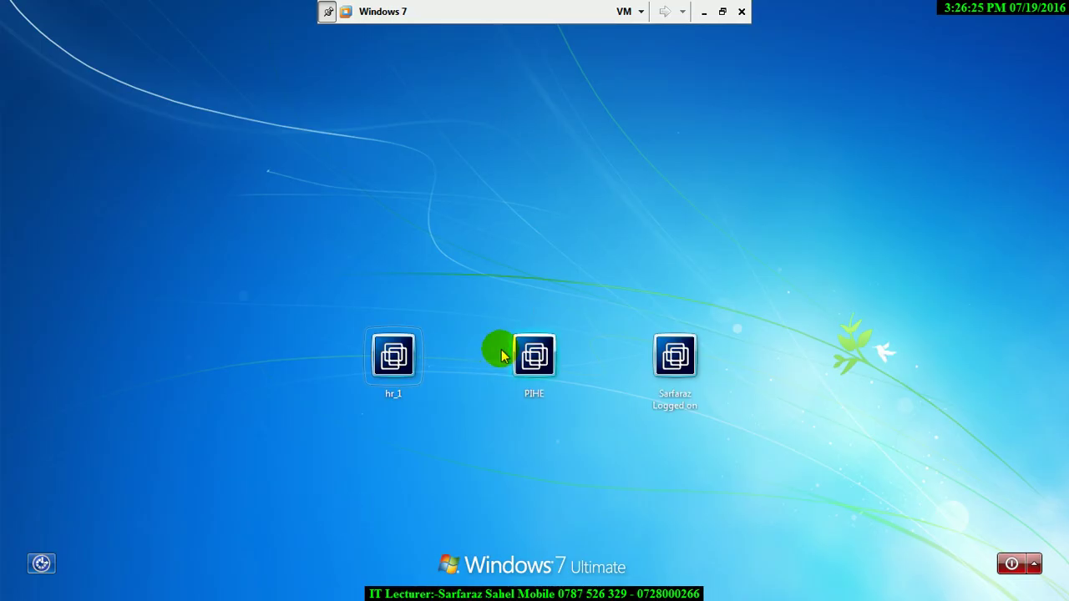
{"action": "left_click", "coordinate": [521, 370]}
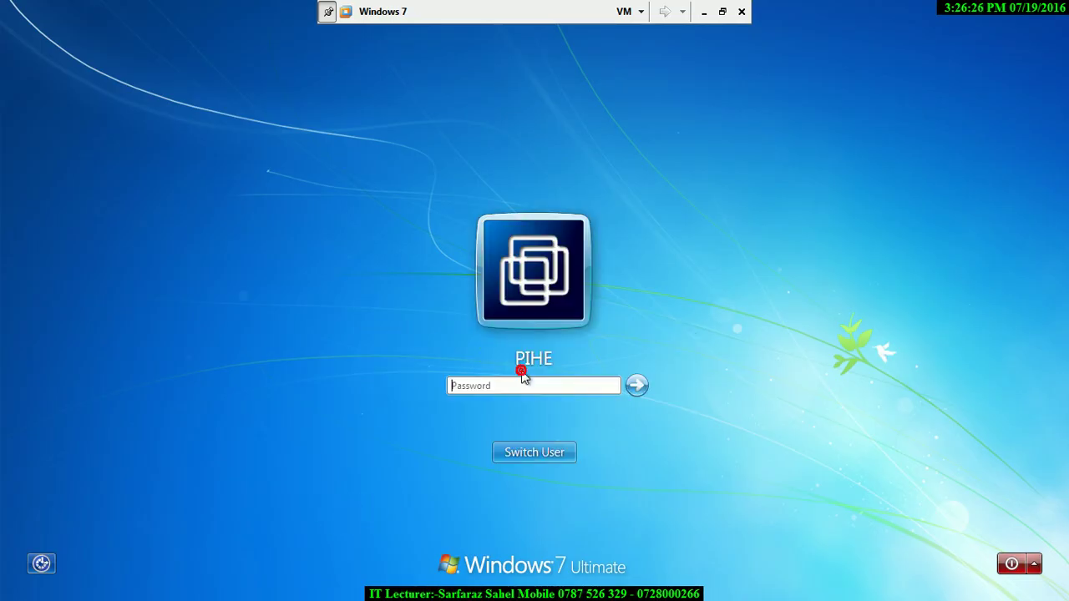
{"action": "type", "text": "••••"}
{"action": "key", "text": "Return"}
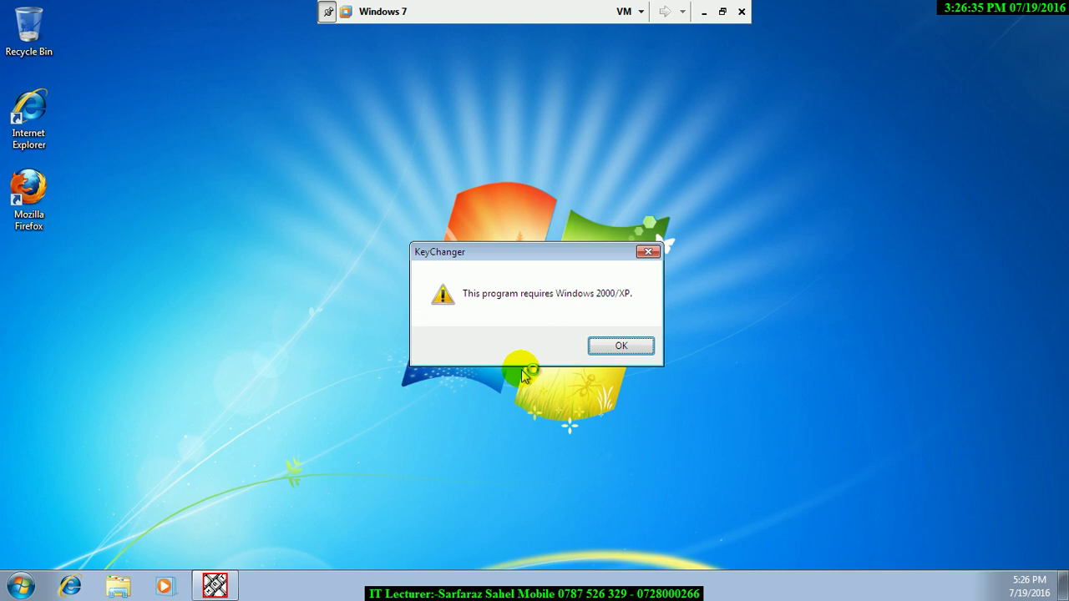
{"action": "left_click", "coordinate": [619, 347]}
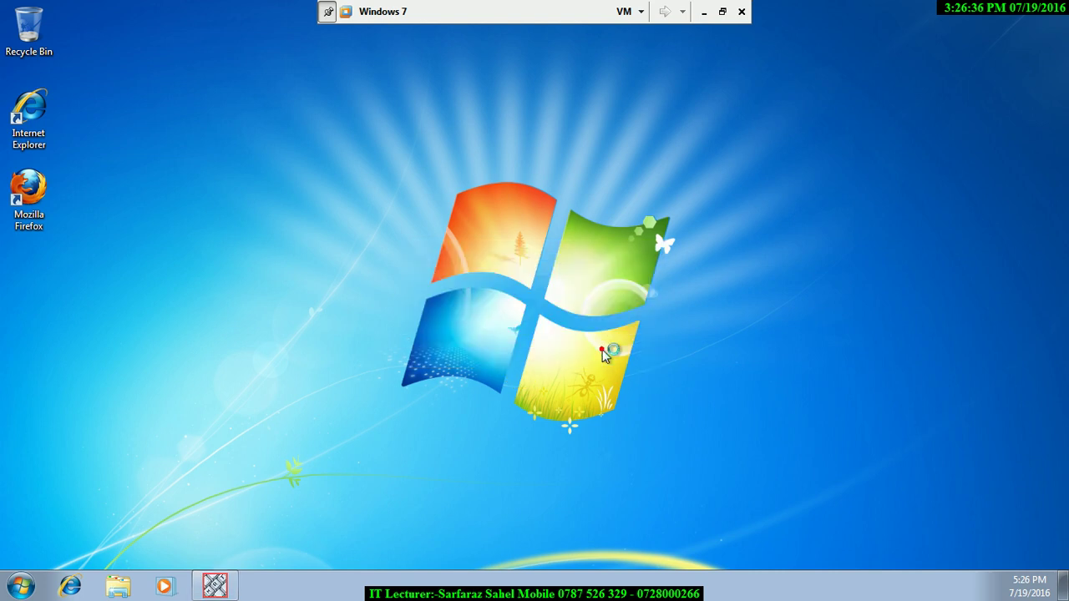
- Open Games with recommended settings and start Chess Titans at Beginner difficulty
{"action": "left_click", "coordinate": [20, 585]}
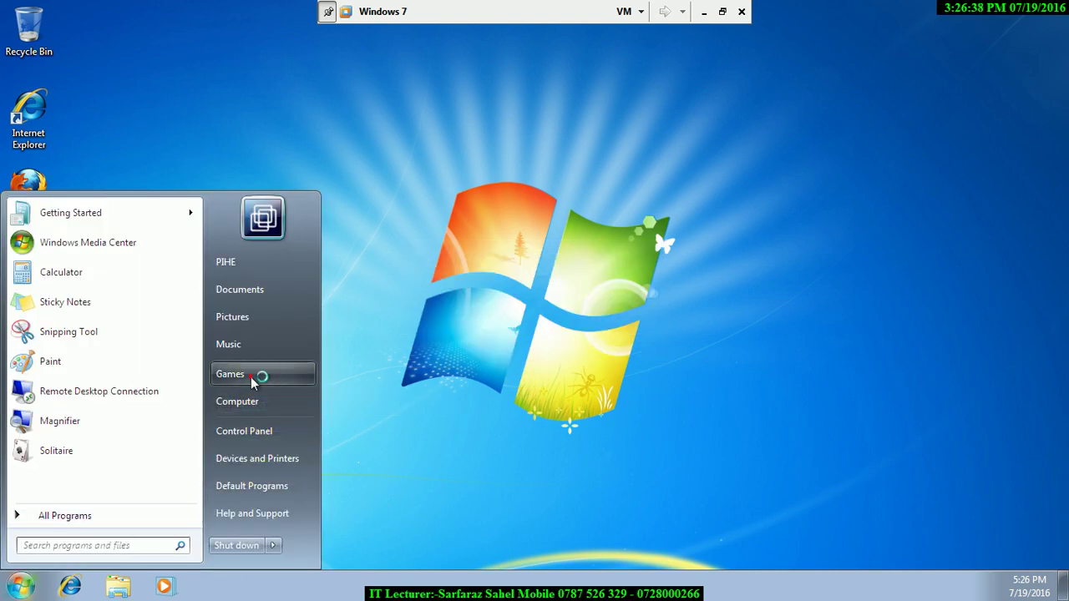
{"action": "left_click", "coordinate": [255, 374]}
{"action": "left_click", "coordinate": [520, 277]}
{"action": "double_click", "coordinate": [279, 256]}
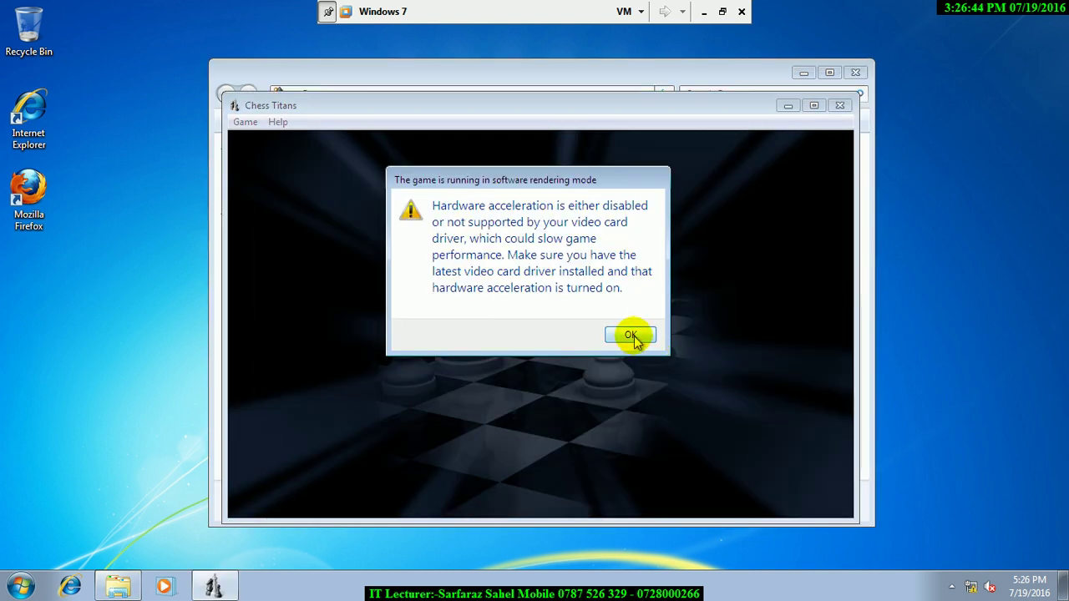
{"action": "left_click", "coordinate": [633, 337]}
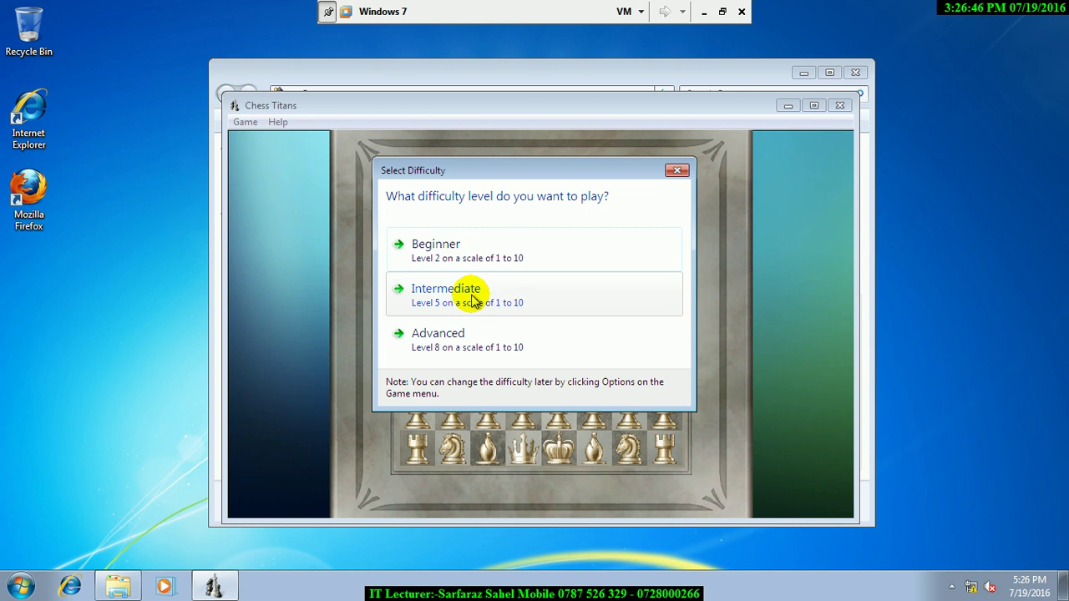
{"action": "left_click", "coordinate": [440, 261]}
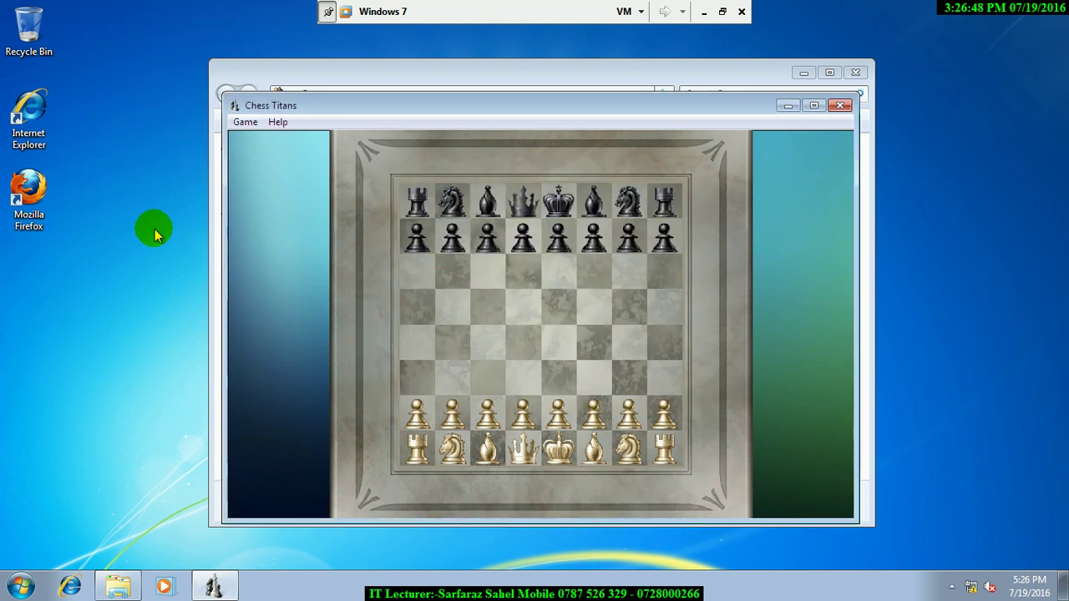
- Close Chess Titans and the Games window, then log off this user
{"action": "right_click", "coordinate": [72, 178]}
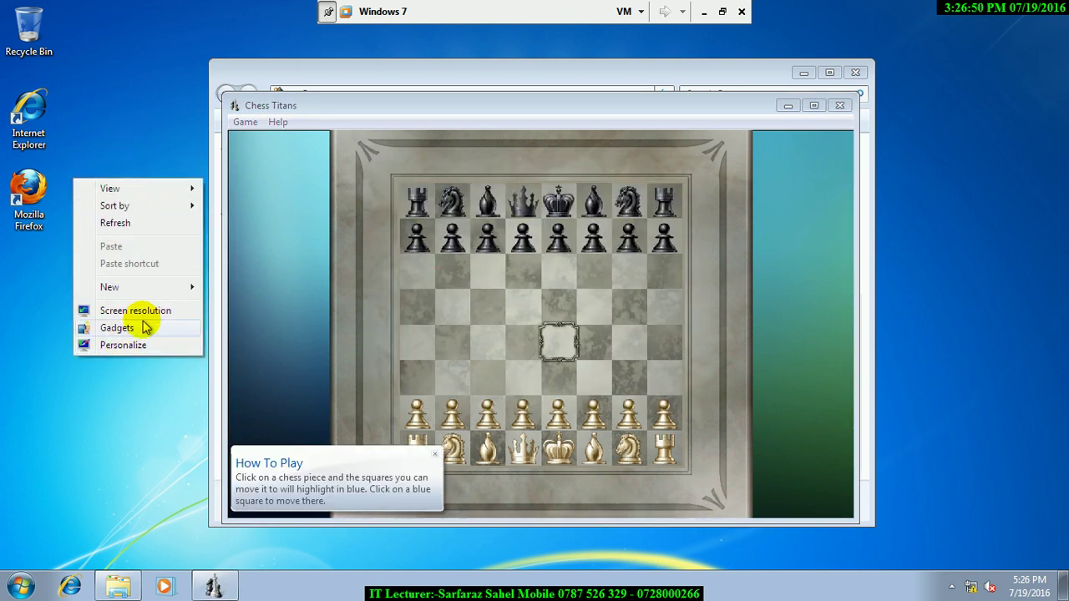
{"action": "left_click", "coordinate": [436, 378]}
{"action": "left_click", "coordinate": [432, 378]}
{"action": "left_click", "coordinate": [840, 107]}
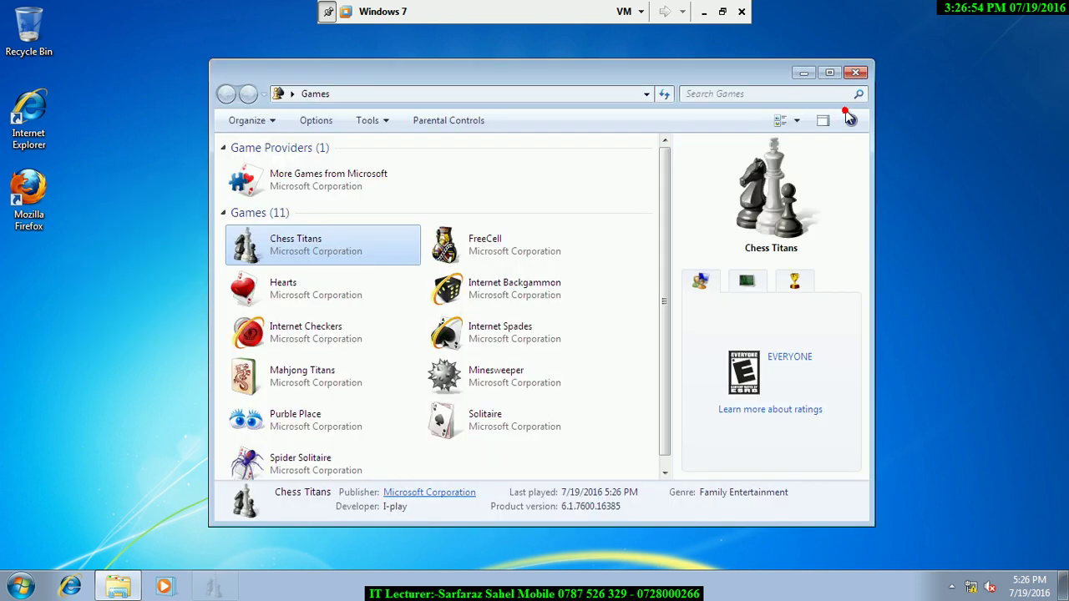
{"action": "left_click", "coordinate": [855, 73]}
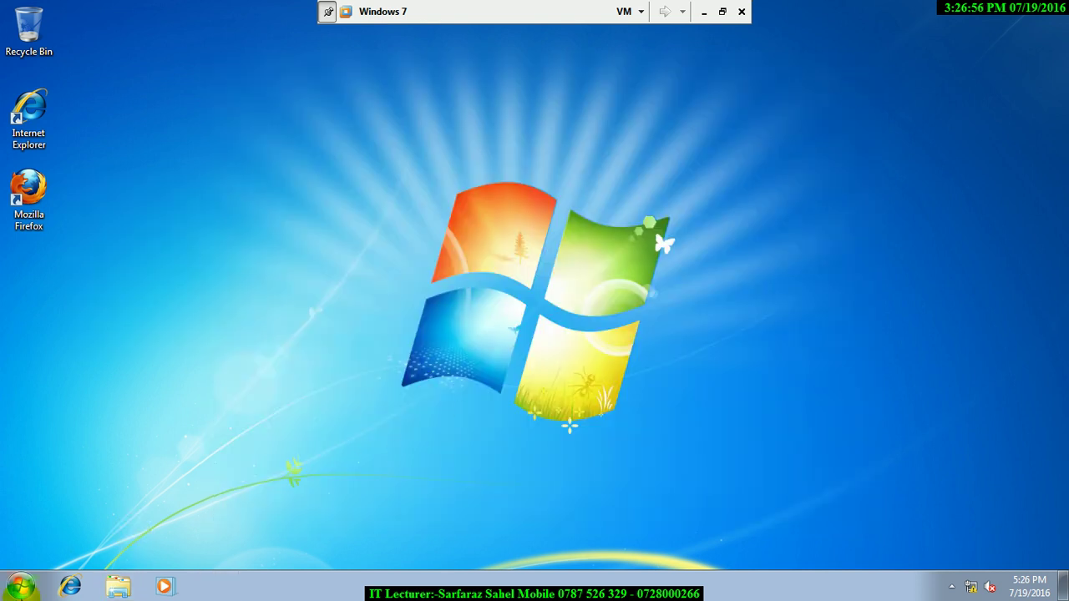
{"action": "left_click", "coordinate": [20, 587]}
{"action": "left_click", "coordinate": [272, 545]}
{"action": "left_click", "coordinate": [318, 473]}
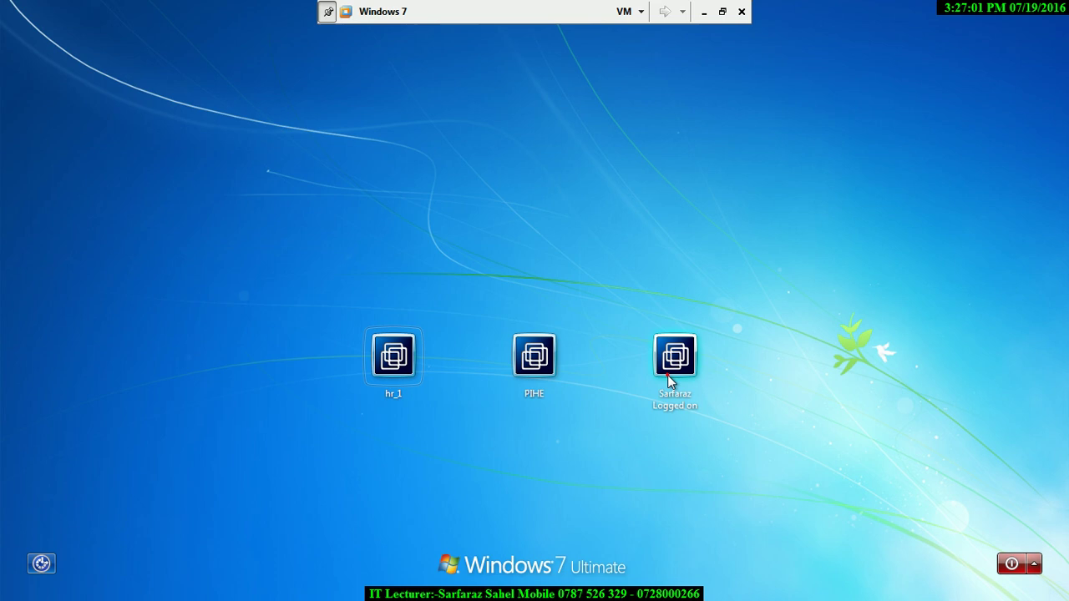
- Sign in to the administrator account with its password
{"action": "left_click", "coordinate": [668, 376]}
{"action": "type", "text": "12"}
{"action": "key", "text": "Return"}
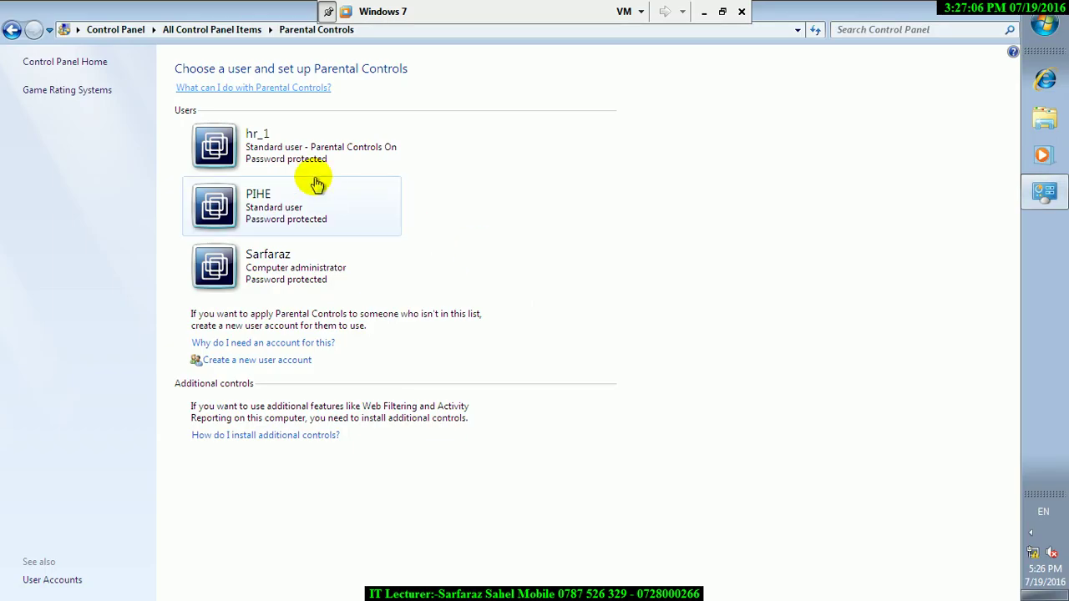
- Set 'Can play games?' to No for the restricted user and save the settings
{"action": "left_click", "coordinate": [258, 138]}
{"action": "left_click", "coordinate": [284, 213]}
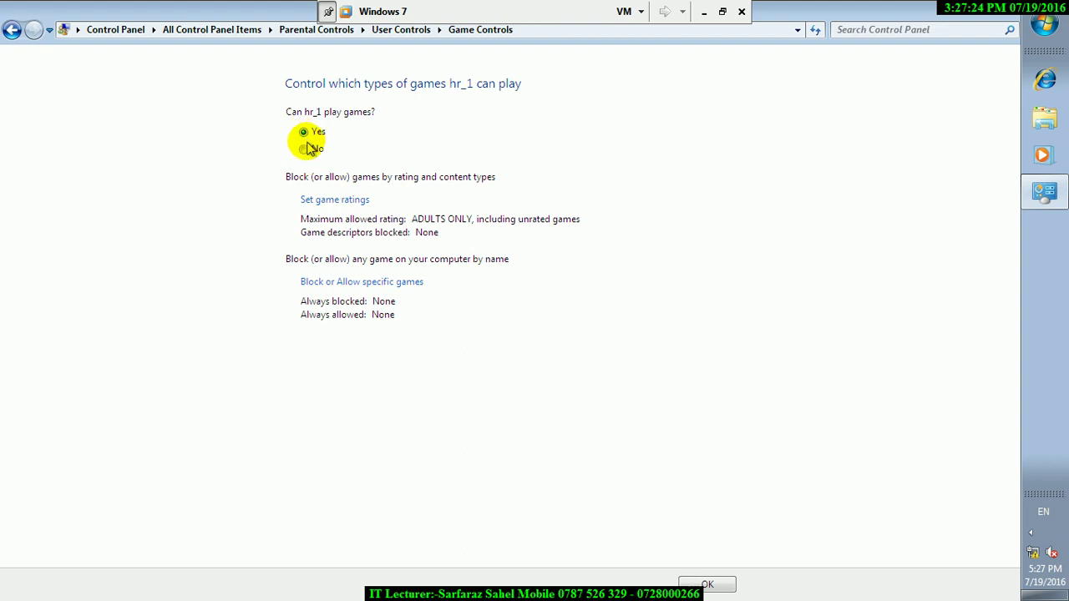
{"action": "left_click", "coordinate": [309, 147]}
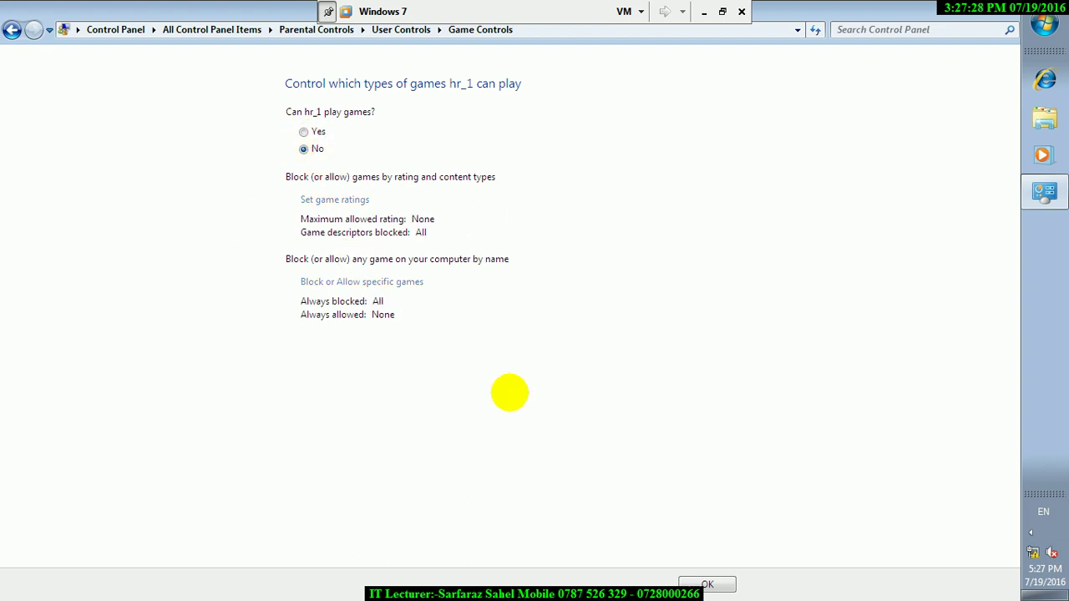
{"action": "left_click", "coordinate": [707, 585]}
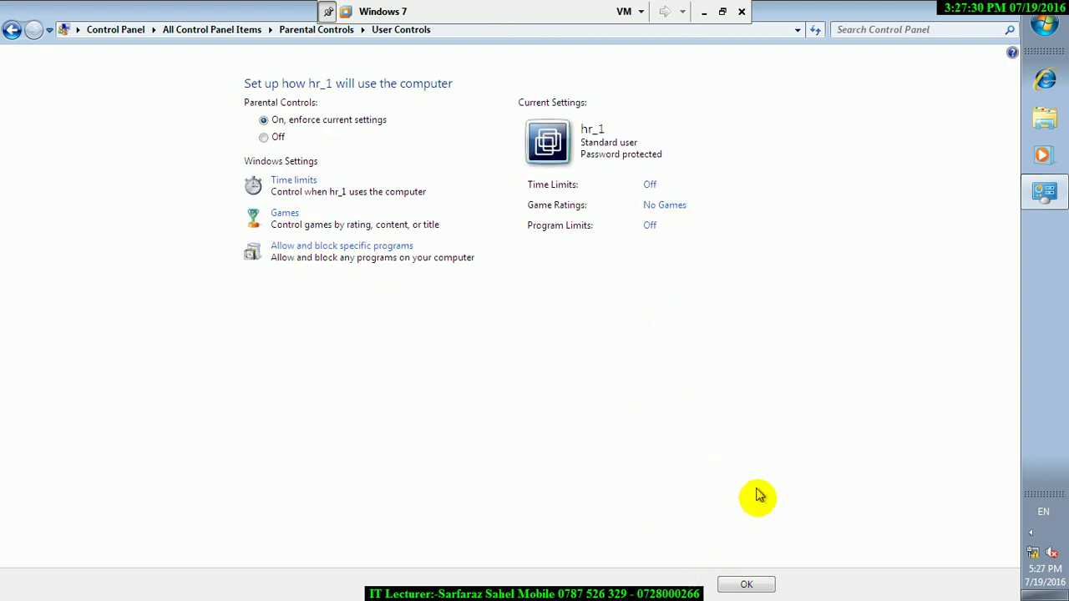
{"action": "left_click", "coordinate": [751, 583]}
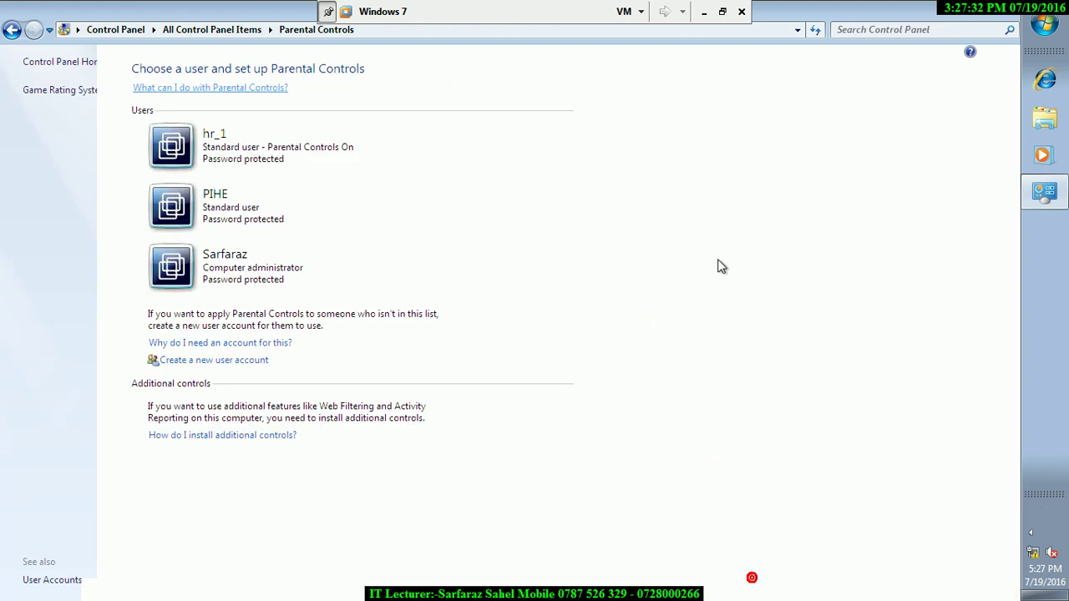
{"action": "left_click", "coordinate": [1044, 25]}
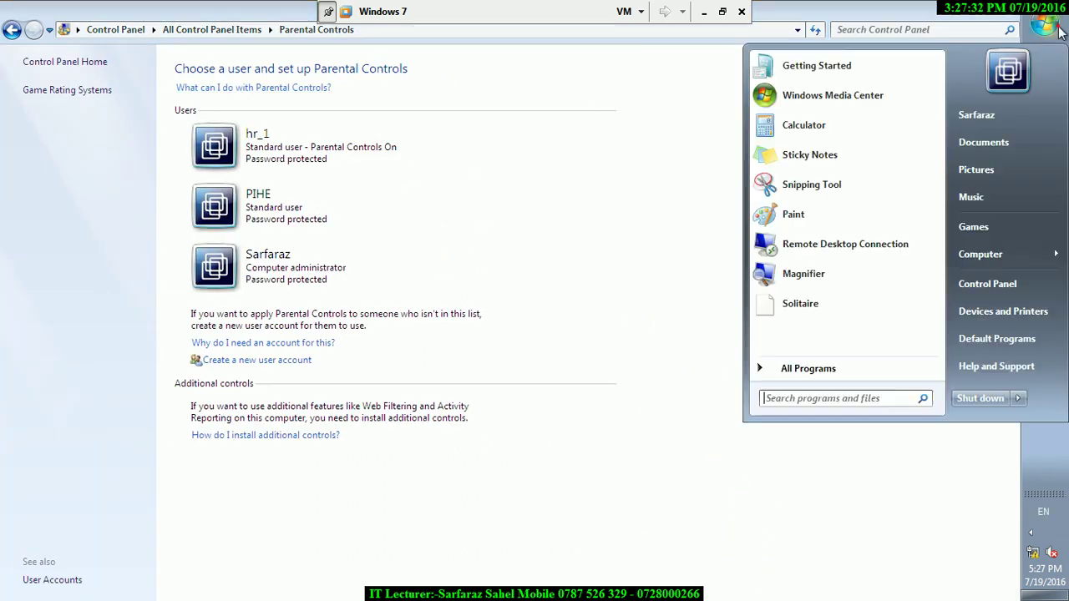
- Log off the administrator and sign in as the restricted user, dismissing the startup warning
{"action": "left_click", "coordinate": [1018, 398]}
{"action": "left_click", "coordinate": [907, 410]}
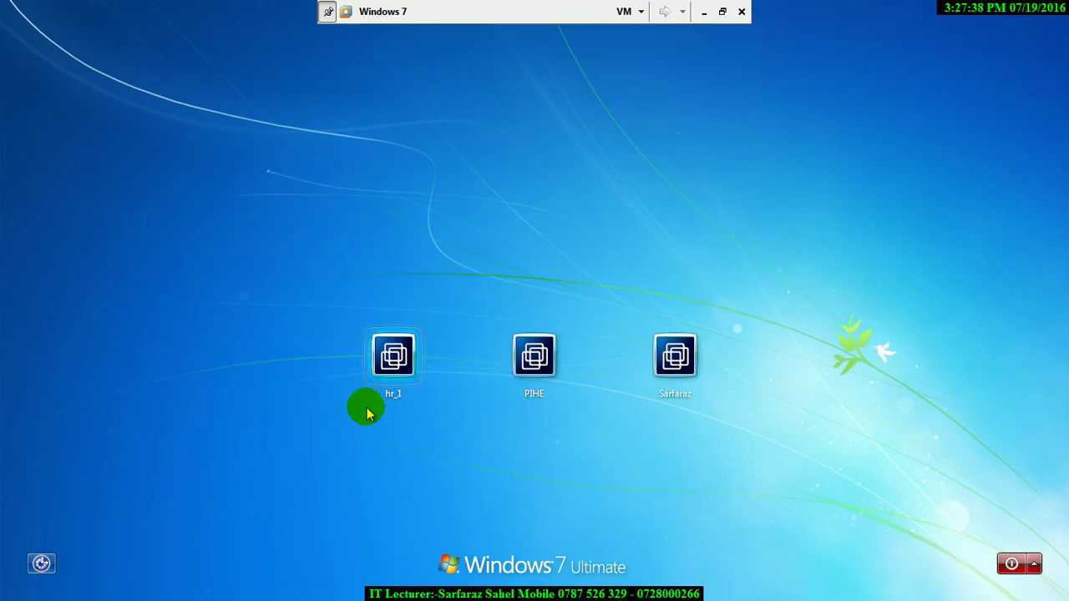
{"action": "left_click", "coordinate": [393, 393]}
{"action": "key", "text": "Return"}
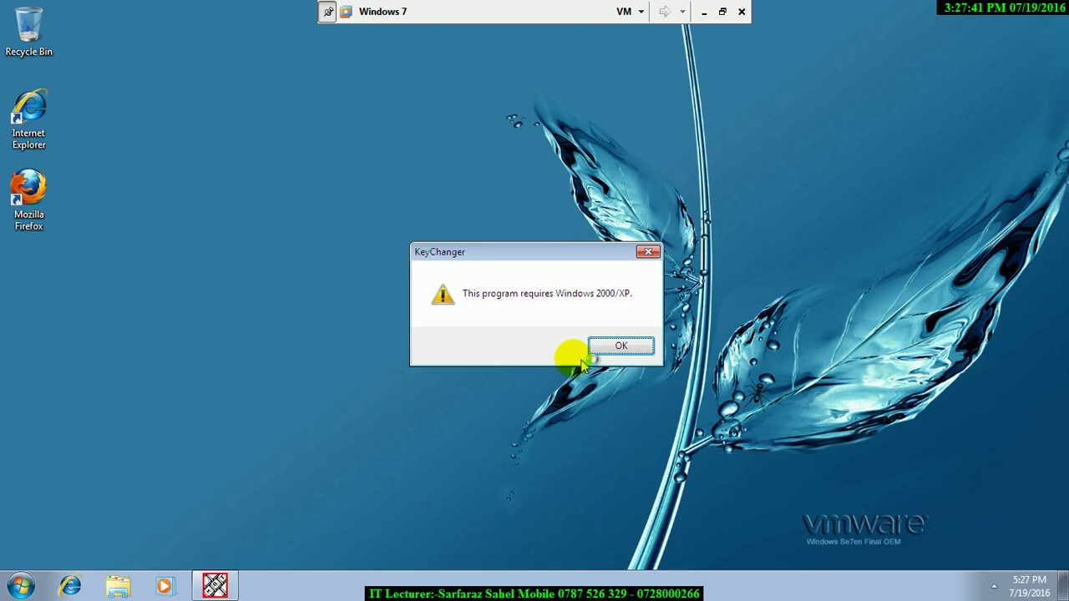
{"action": "left_click", "coordinate": [586, 349]}
{"action": "left_click", "coordinate": [614, 348]}
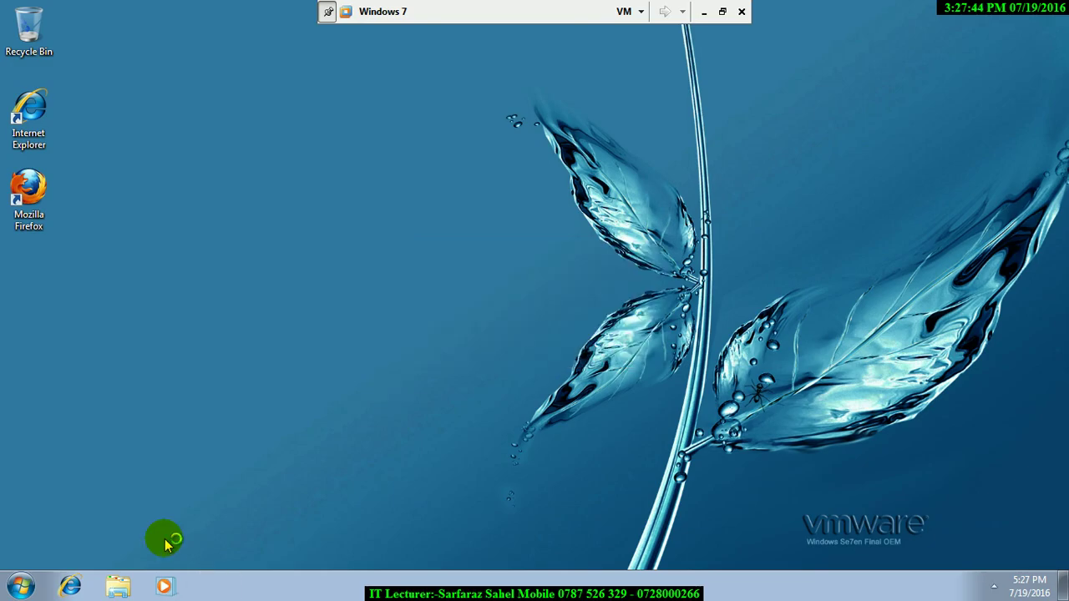
- Open Games and try launching Chess Titans, closing the blocked-game notice
{"action": "left_click", "coordinate": [20, 587]}
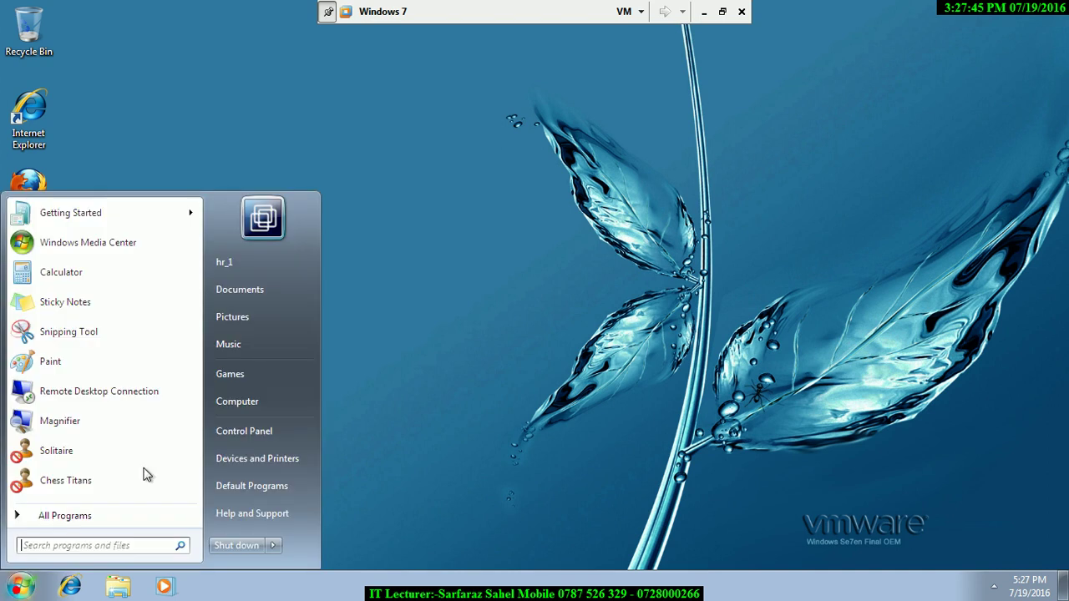
{"action": "left_click", "coordinate": [238, 375]}
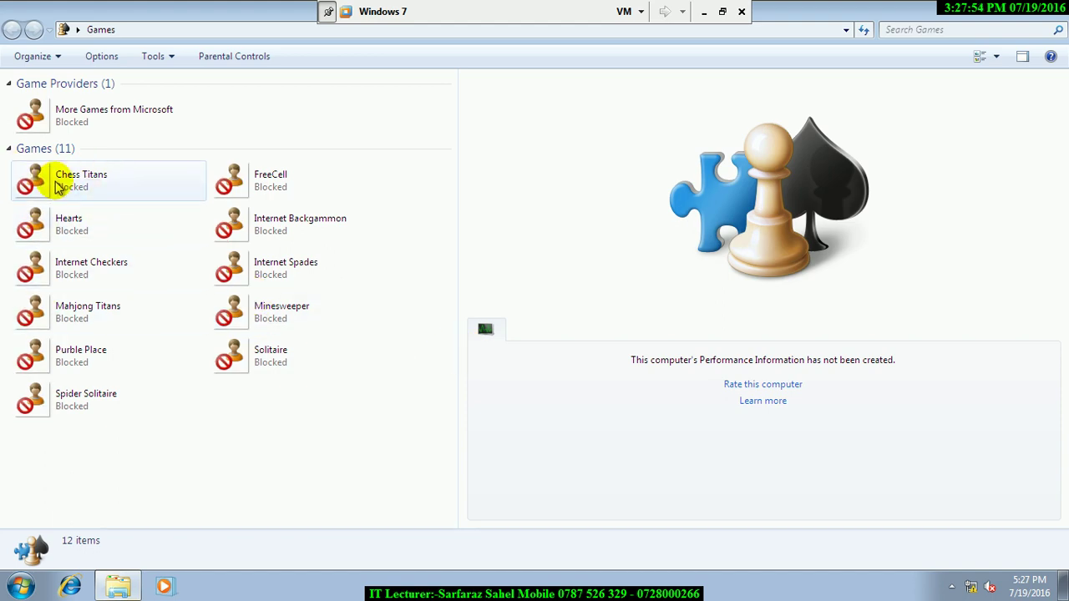
{"action": "double_click", "coordinate": [56, 182]}
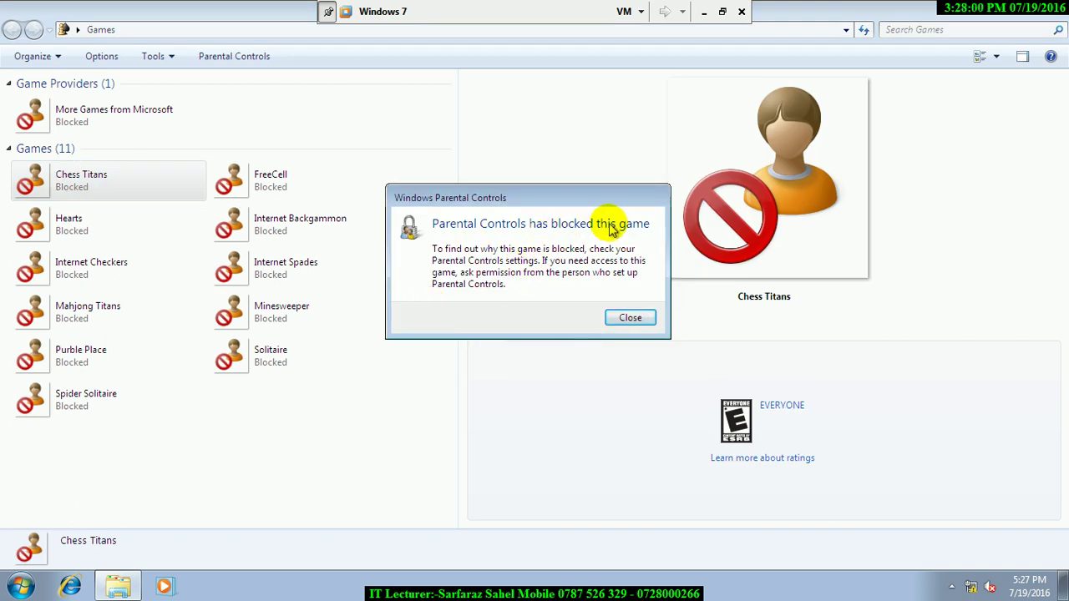
{"action": "left_click", "coordinate": [628, 318]}
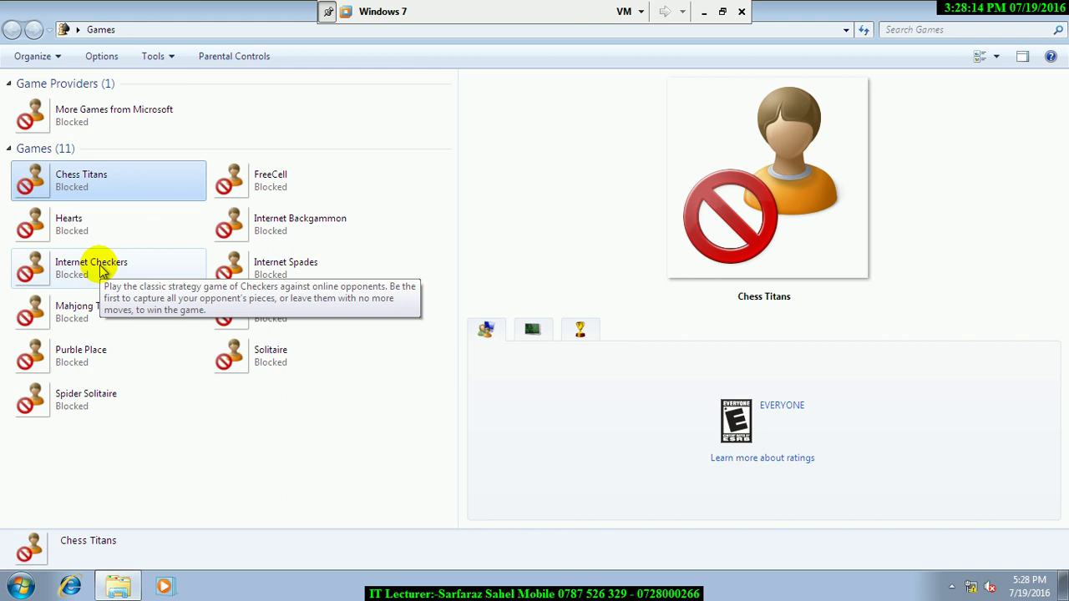
{"action": "left_click", "coordinate": [20, 586]}
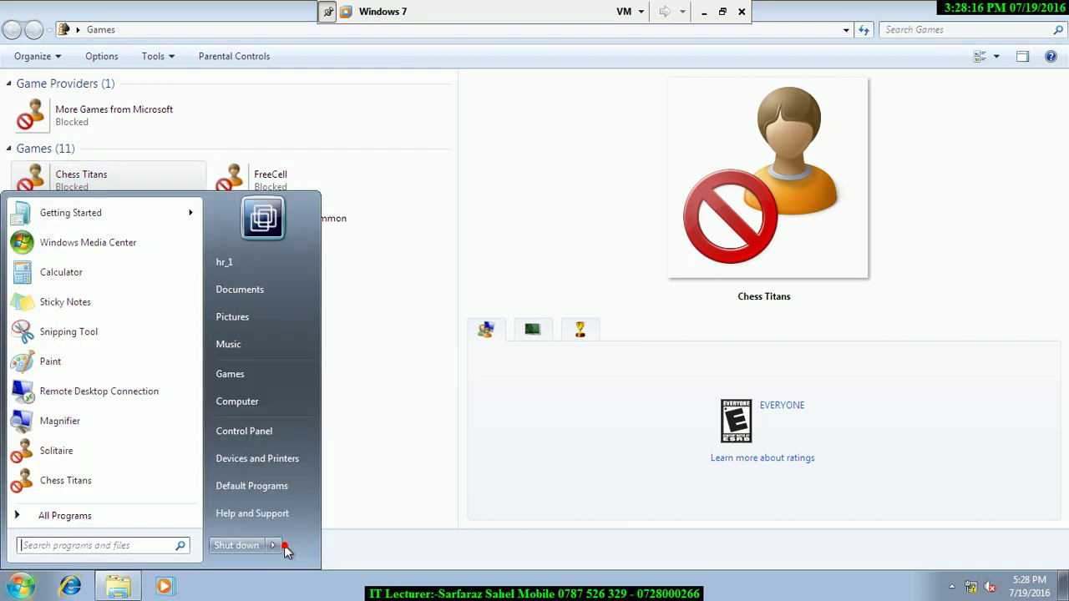
- Sign in to the administrator account, retrying after the wrong-password message
{"action": "left_click", "coordinate": [322, 476]}
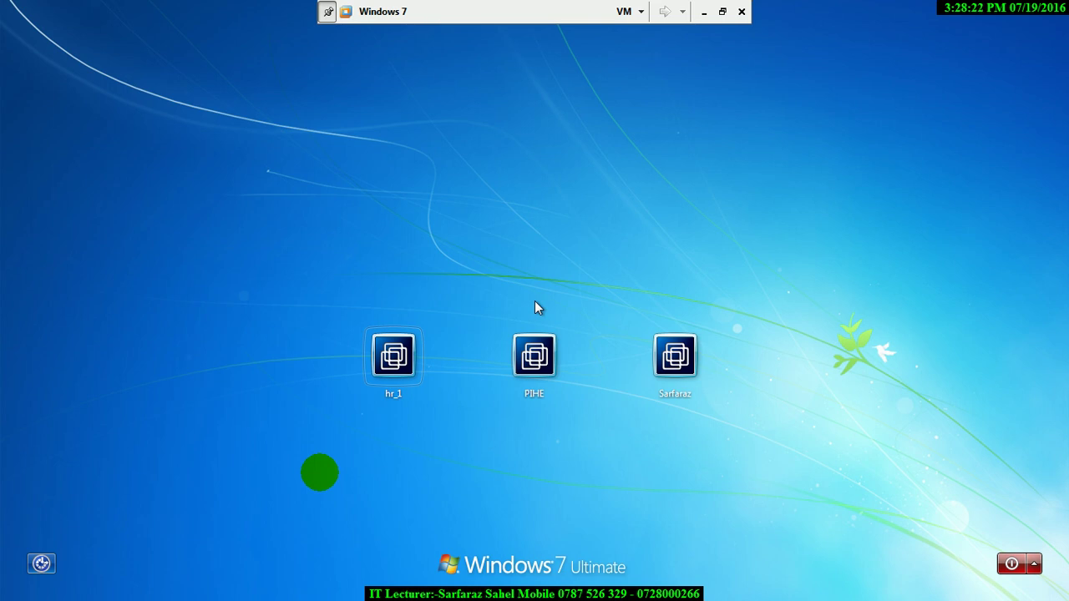
{"action": "left_click", "coordinate": [673, 407]}
{"action": "type", "text": "**"}
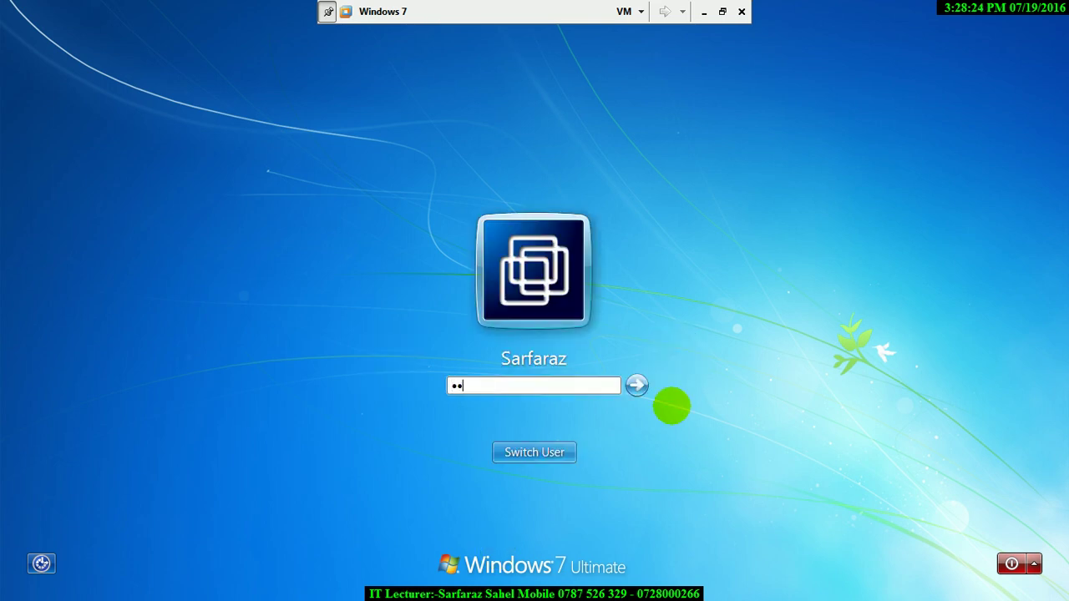
{"action": "type", "text": "******"}
{"action": "key", "text": "Return"}
{"action": "key", "text": "Return"}
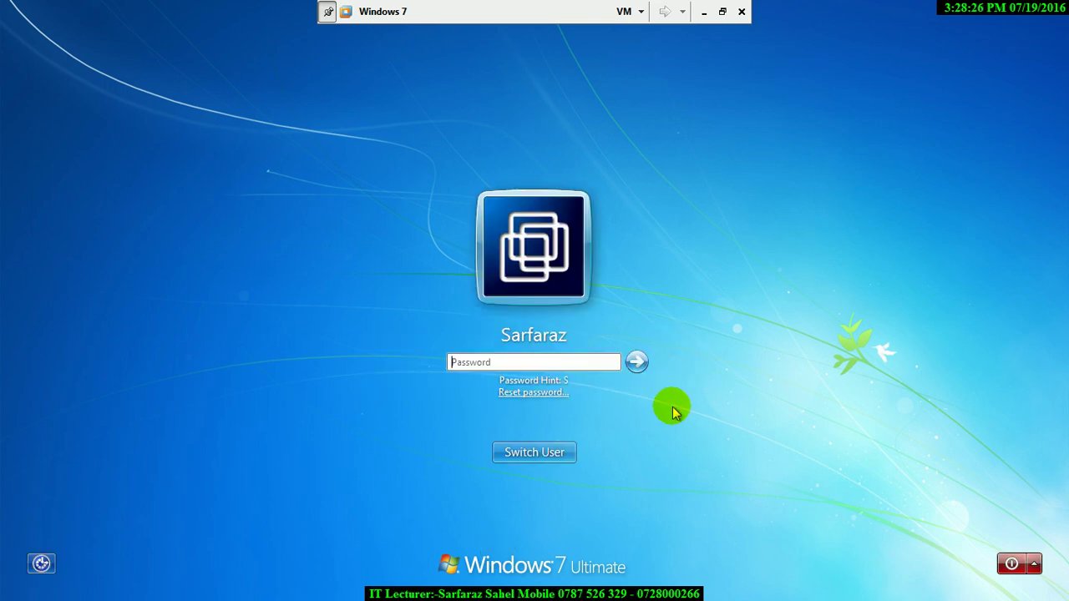
{"action": "type", "text": "********"}
{"action": "key", "text": "Return"}
{"action": "key", "text": "Return"}
{"action": "key", "text": "Return"}
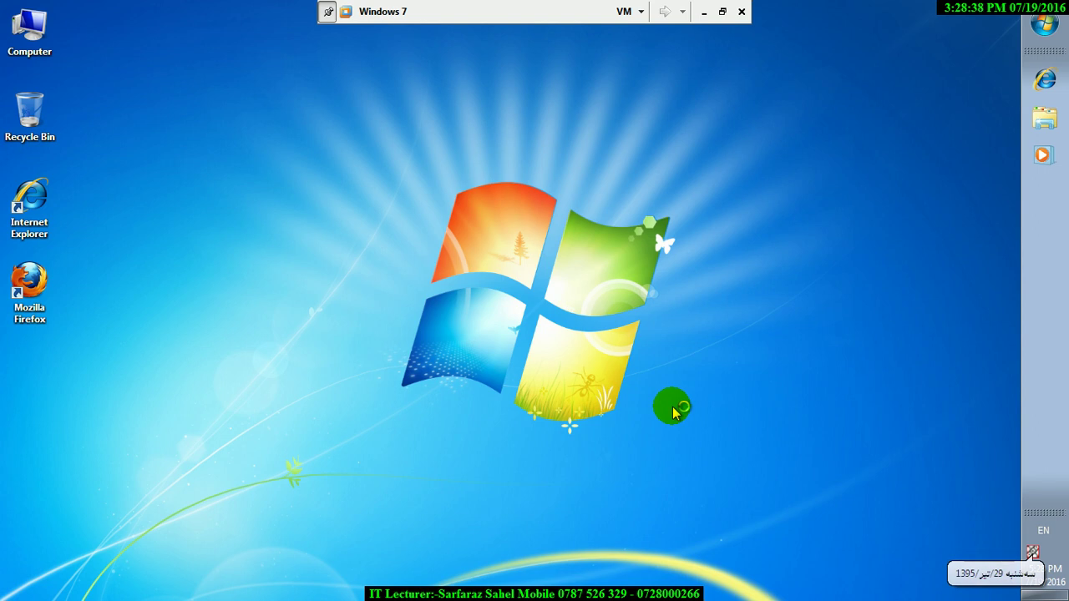
- Open Control Panel by running 'control' from the Run box
{"action": "key", "text": "super+r"}
{"action": "type", "text": "control"}
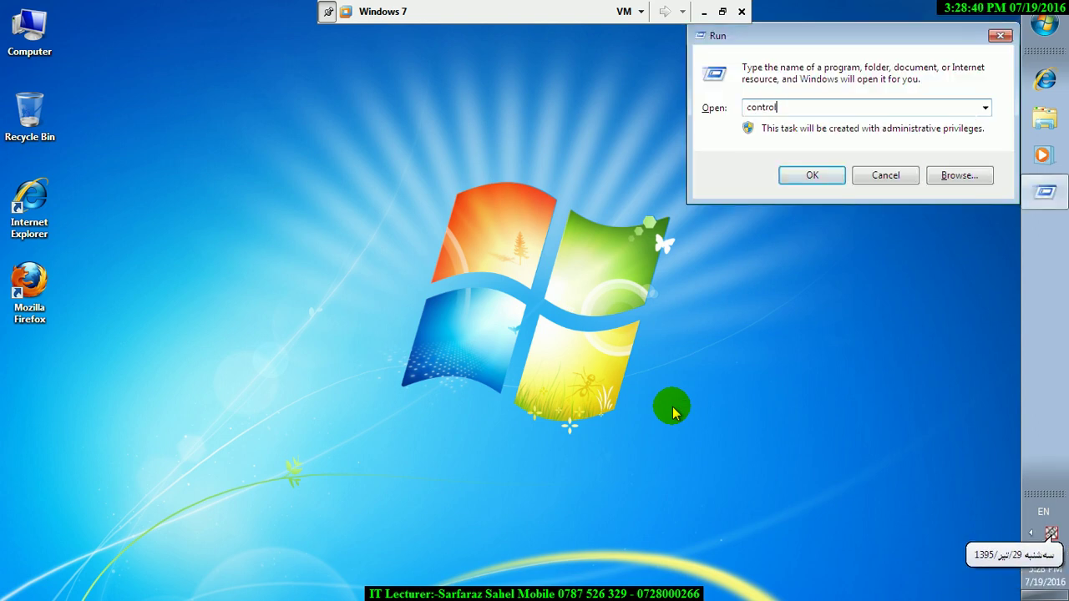
{"action": "key", "text": "Return"}
{"action": "left_click", "coordinate": [94, 332]}
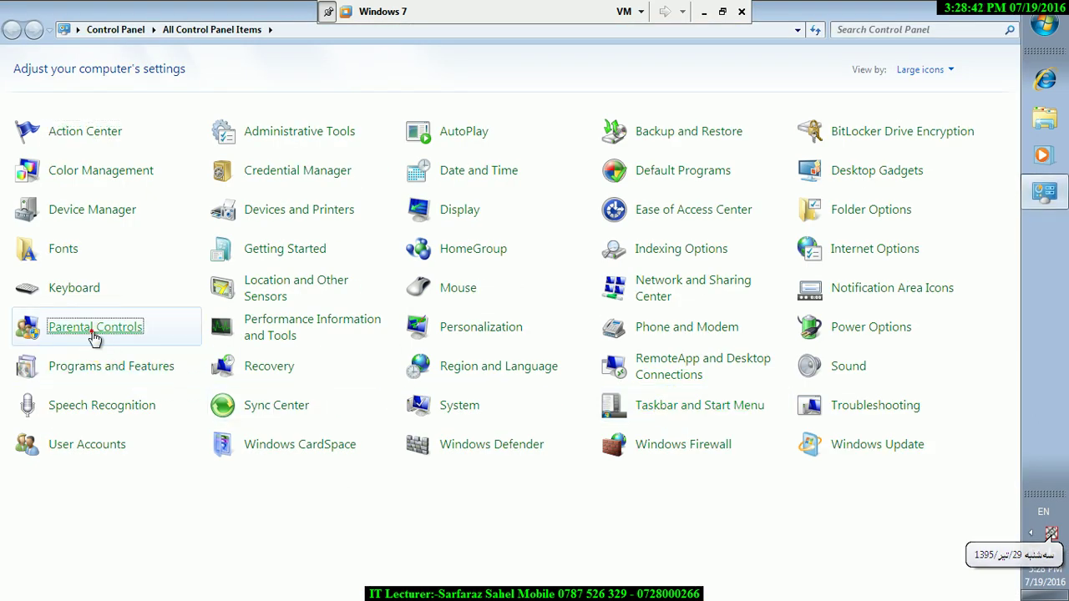
- Switch 'Can play games?' to Yes for the first standard user
{"action": "left_click", "coordinate": [227, 149]}
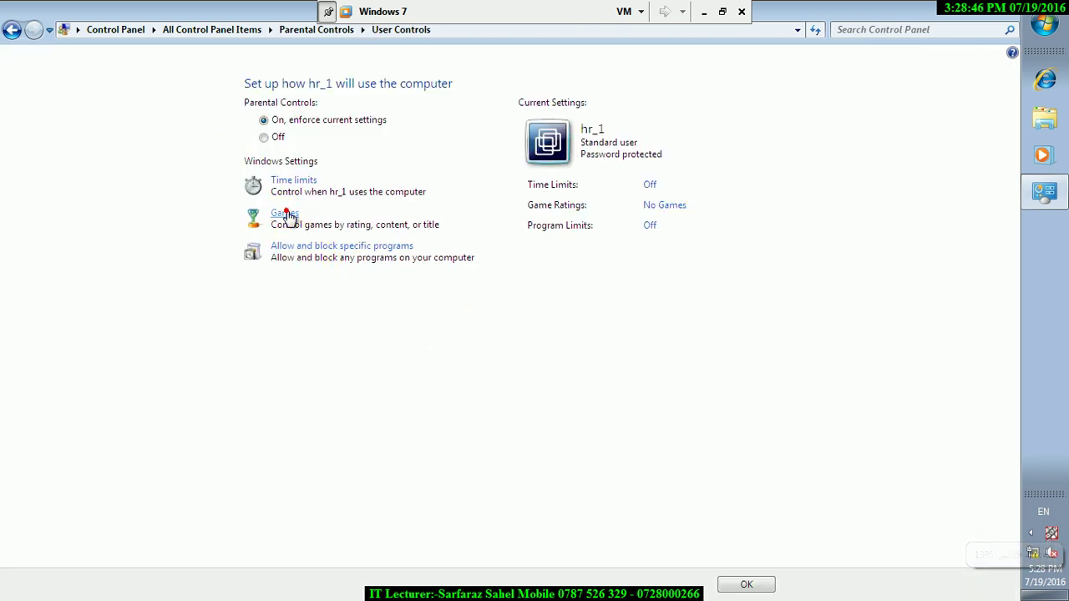
{"action": "left_click", "coordinate": [284, 214]}
{"action": "left_click", "coordinate": [304, 132]}
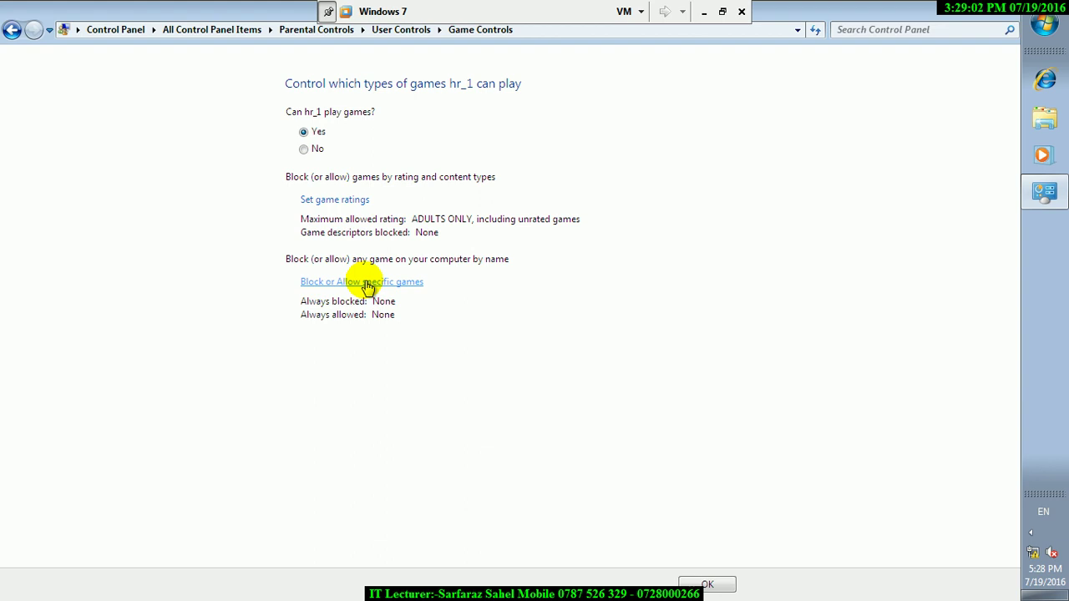
- Always allow FreeCell; always block Chess Titans, Minesweeper, More Games, Purble Place, Solitaire, Spider Solitaire
{"action": "left_click", "coordinate": [367, 284]}
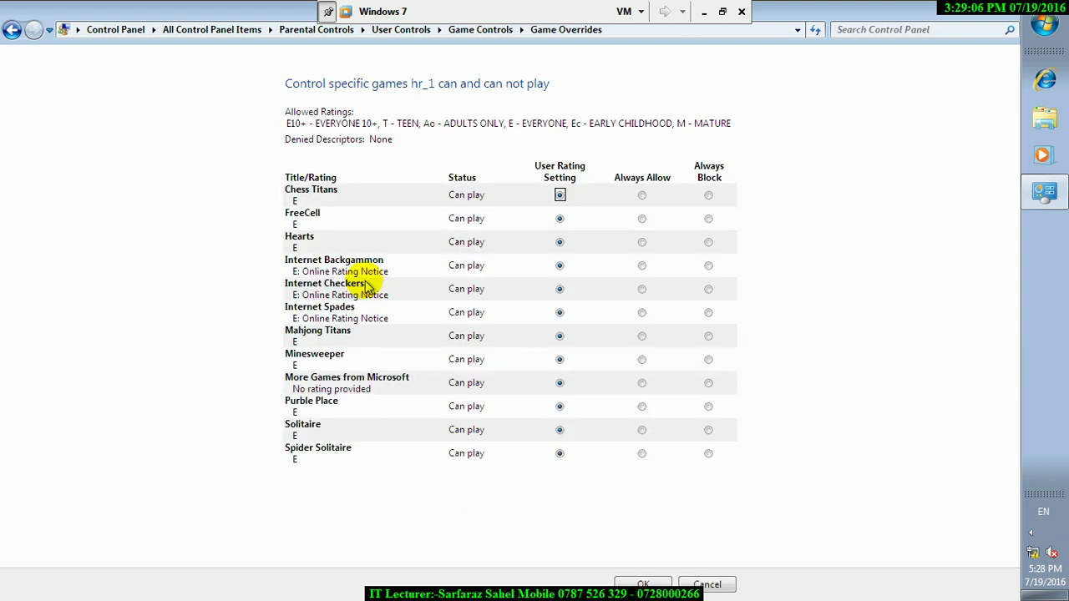
{"action": "left_click", "coordinate": [642, 196]}
{"action": "left_click", "coordinate": [642, 218]}
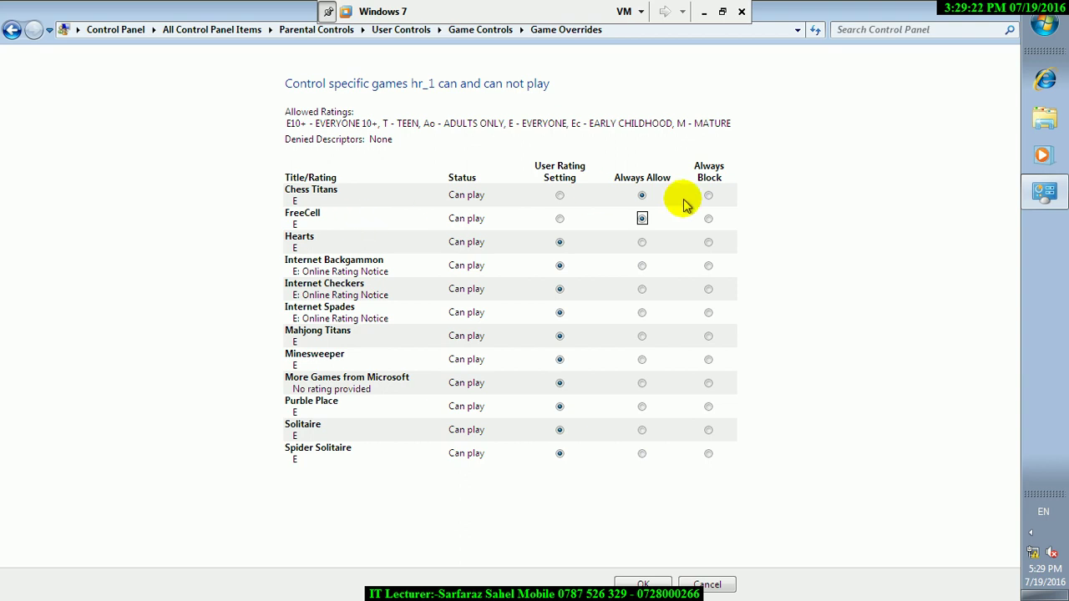
{"action": "left_click", "coordinate": [708, 360]}
{"action": "left_click", "coordinate": [708, 383]}
{"action": "left_click", "coordinate": [708, 406]}
{"action": "left_click", "coordinate": [709, 430]}
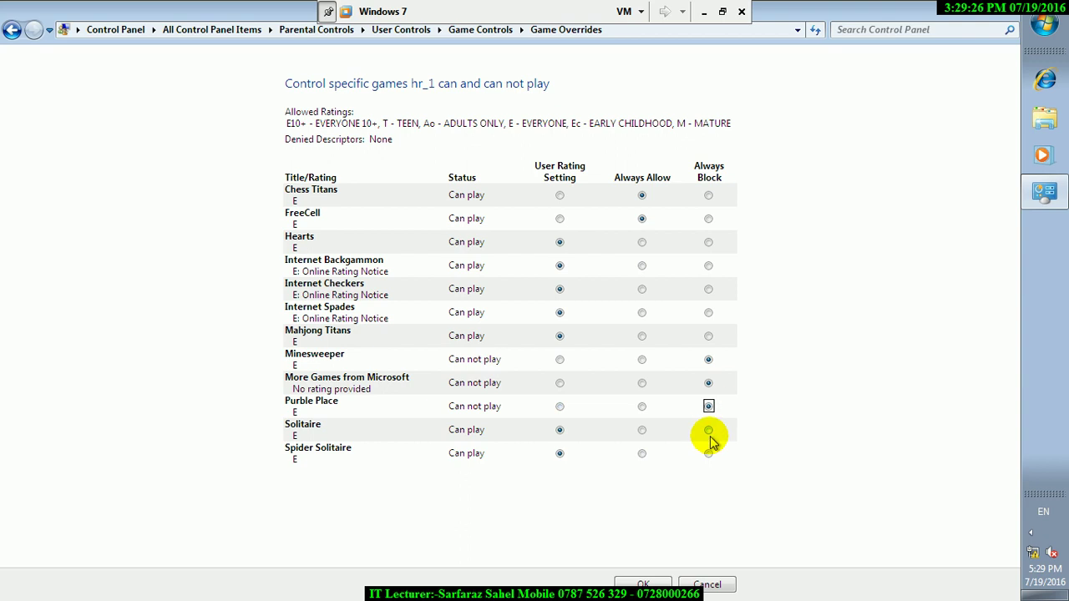
{"action": "left_click", "coordinate": [709, 453]}
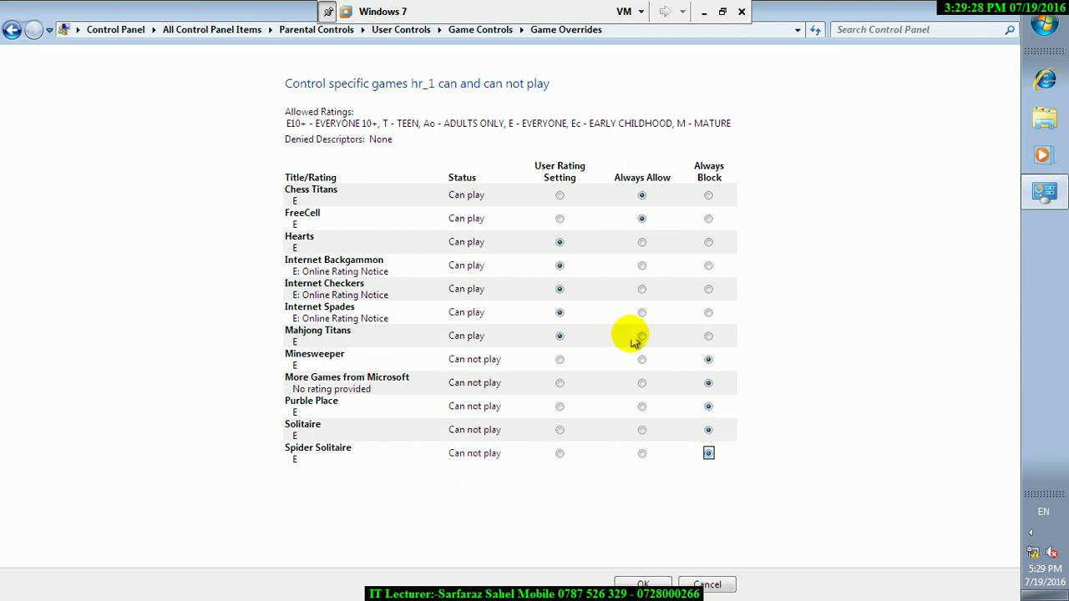
{"action": "left_click", "coordinate": [708, 195]}
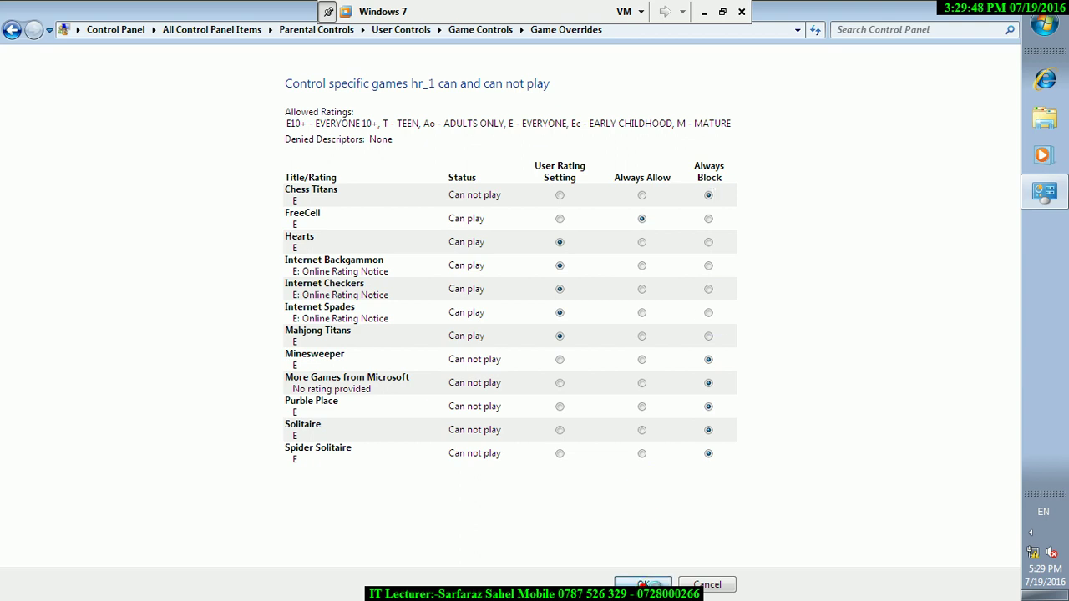
- Confirm the game and user control settings and return to the Parental Controls user list
{"action": "left_click", "coordinate": [643, 585]}
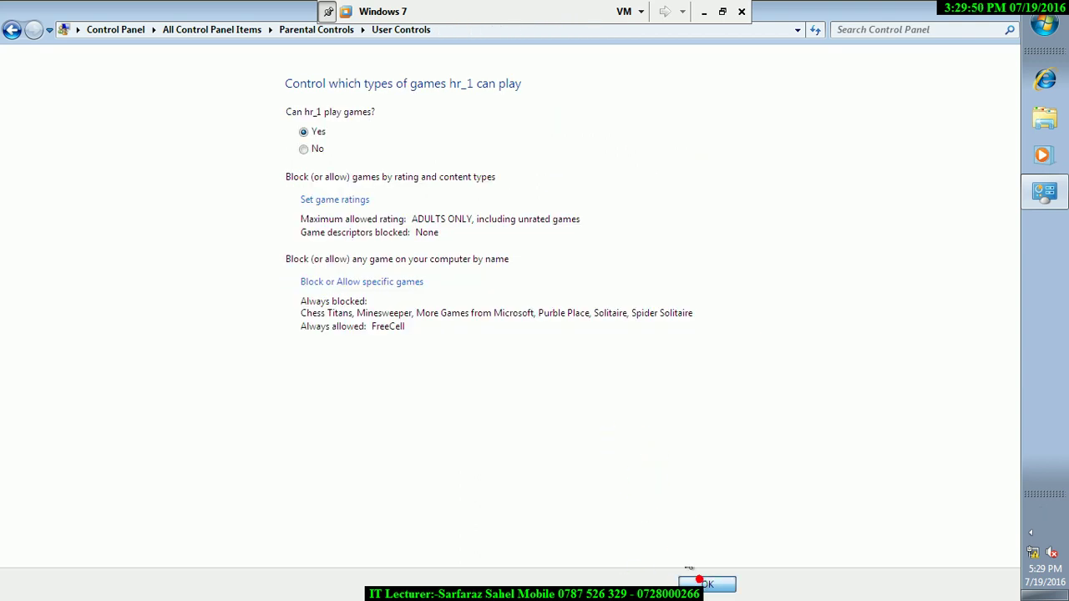
{"action": "left_click", "coordinate": [705, 585]}
{"action": "left_click", "coordinate": [727, 583]}
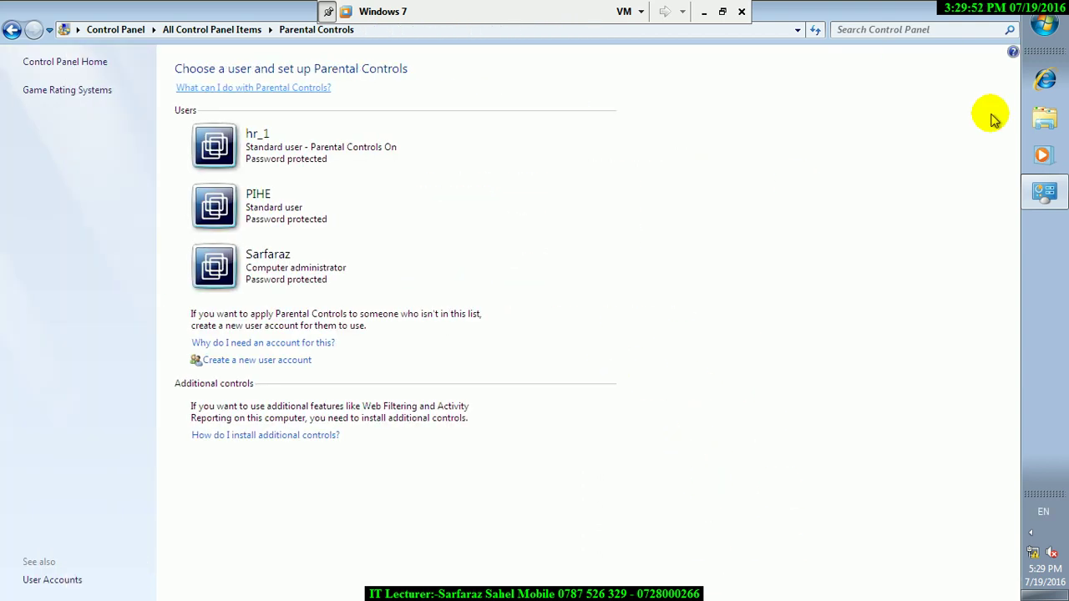
- Log off the administrator and sign in as the restricted standard user
{"action": "left_click", "coordinate": [1043, 25]}
{"action": "left_click", "coordinate": [1020, 398]}
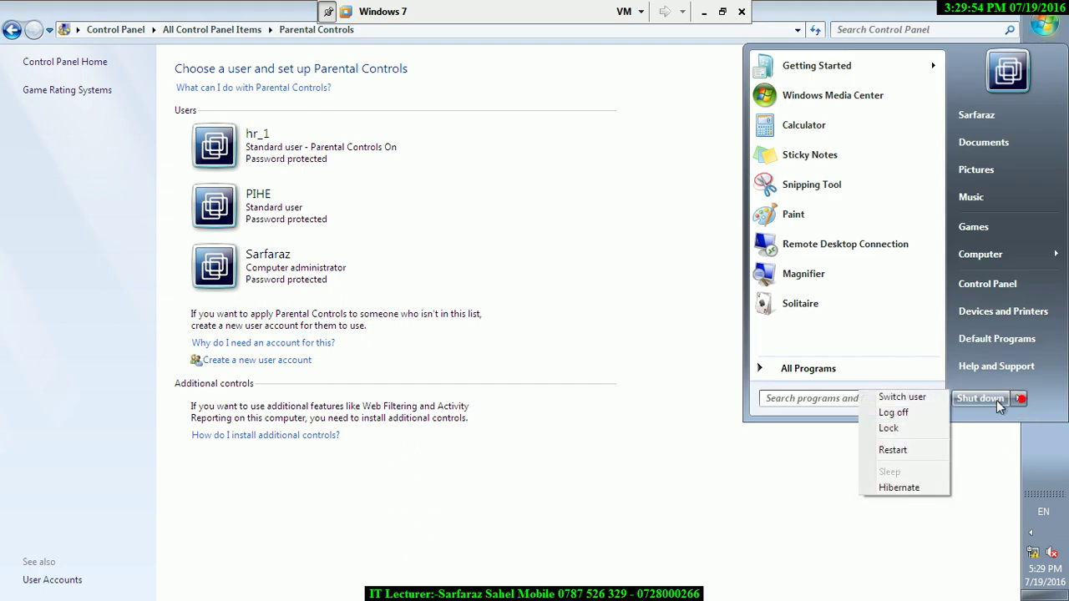
{"action": "mouse_move", "coordinate": [1021, 399]}
{"action": "left_click", "coordinate": [893, 412]}
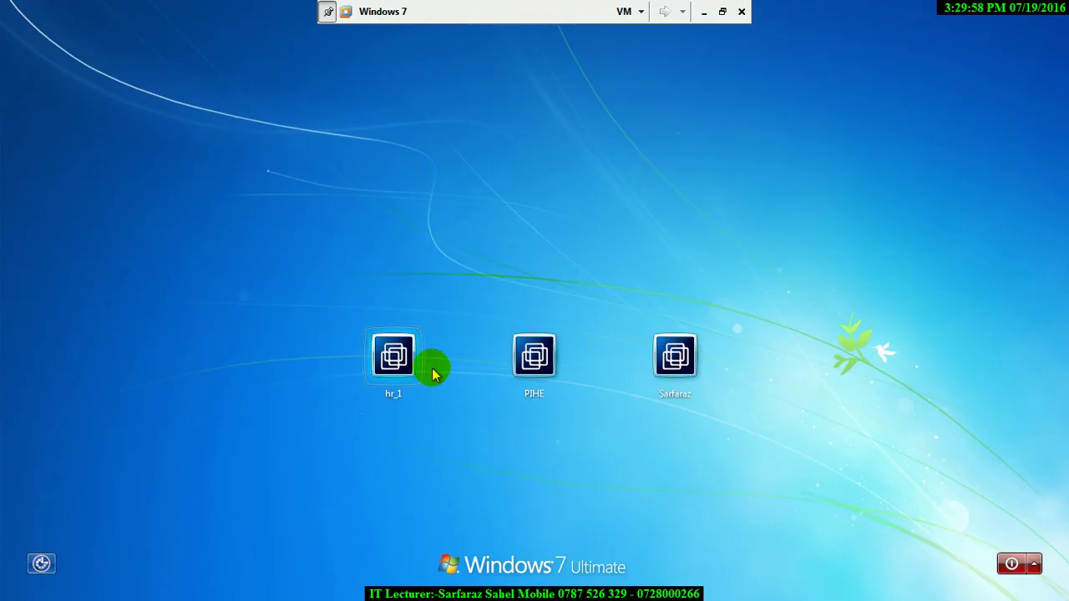
{"action": "left_click", "coordinate": [411, 362]}
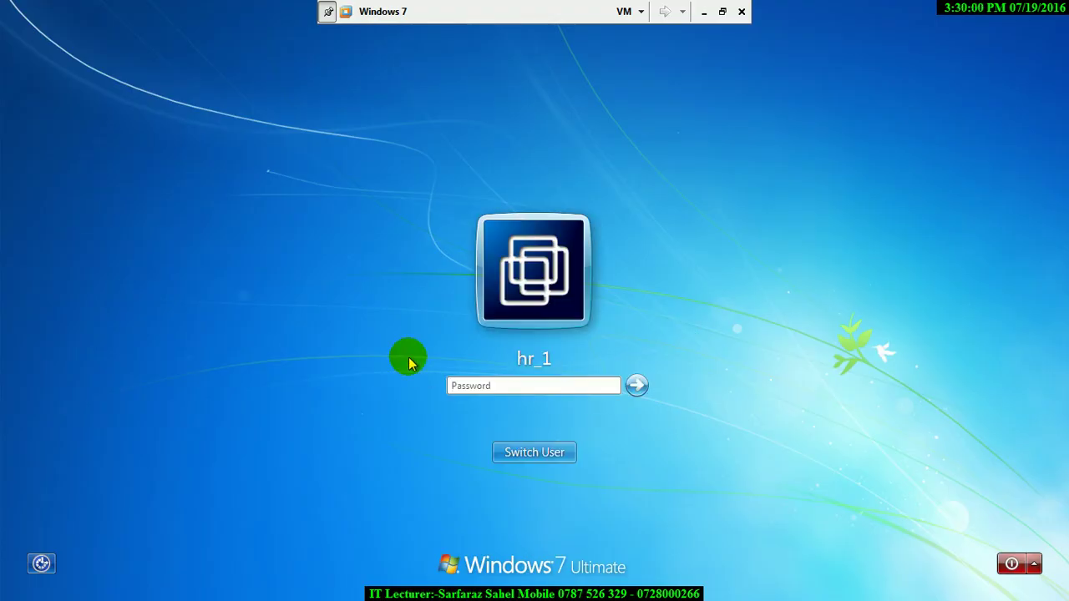
{"action": "key", "text": "Return"}
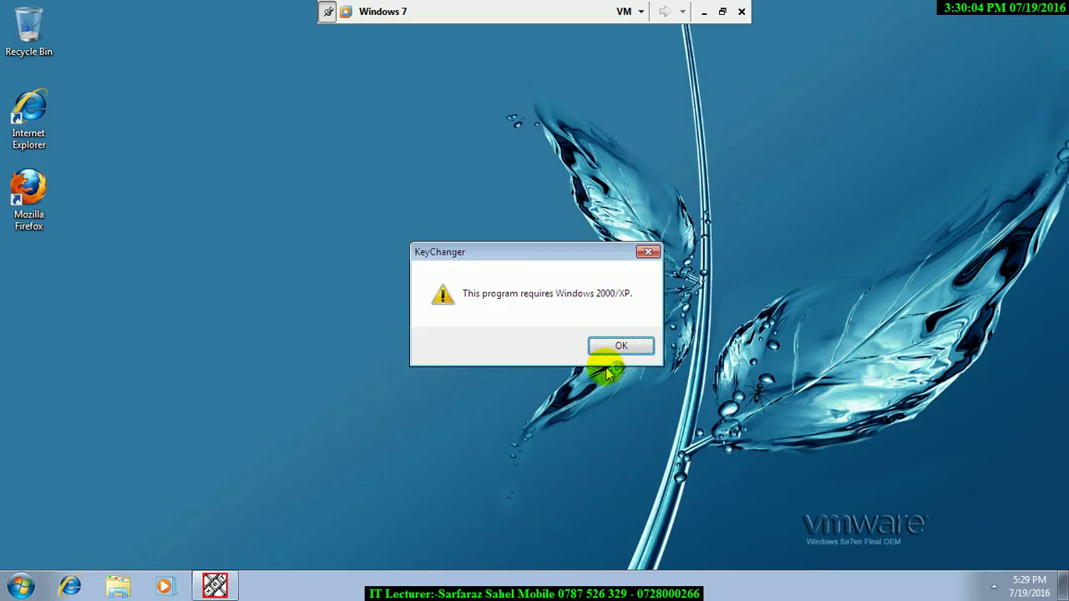
{"action": "left_click", "coordinate": [618, 345]}
- From Games, launch FreeCell successfully, then confirm Chess Titans is refused as blocked
{"action": "left_click", "coordinate": [22, 586]}
{"action": "left_click", "coordinate": [242, 377]}
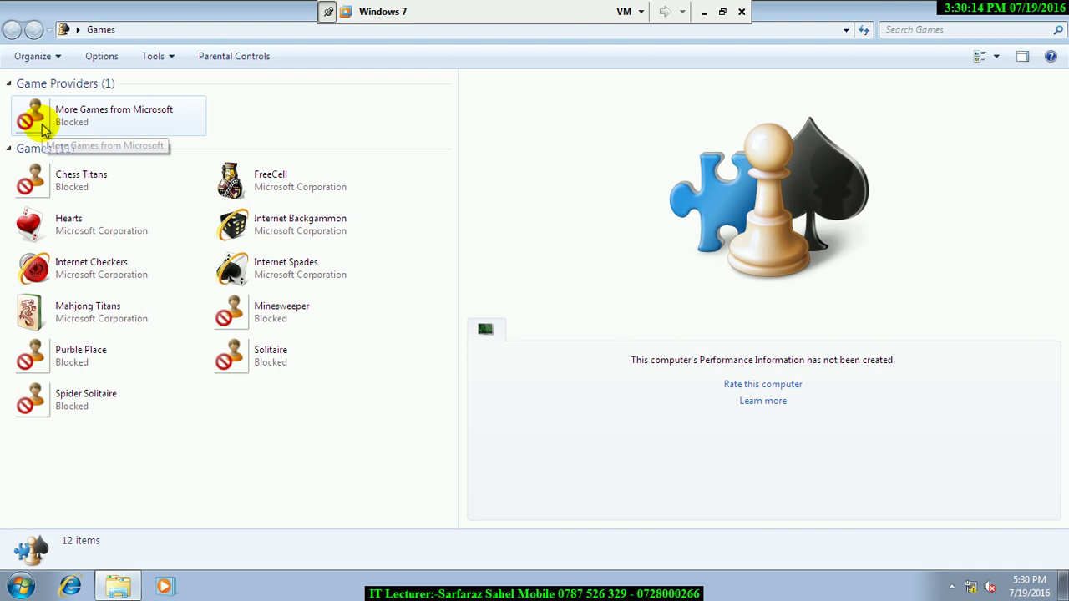
{"action": "double_click", "coordinate": [269, 185]}
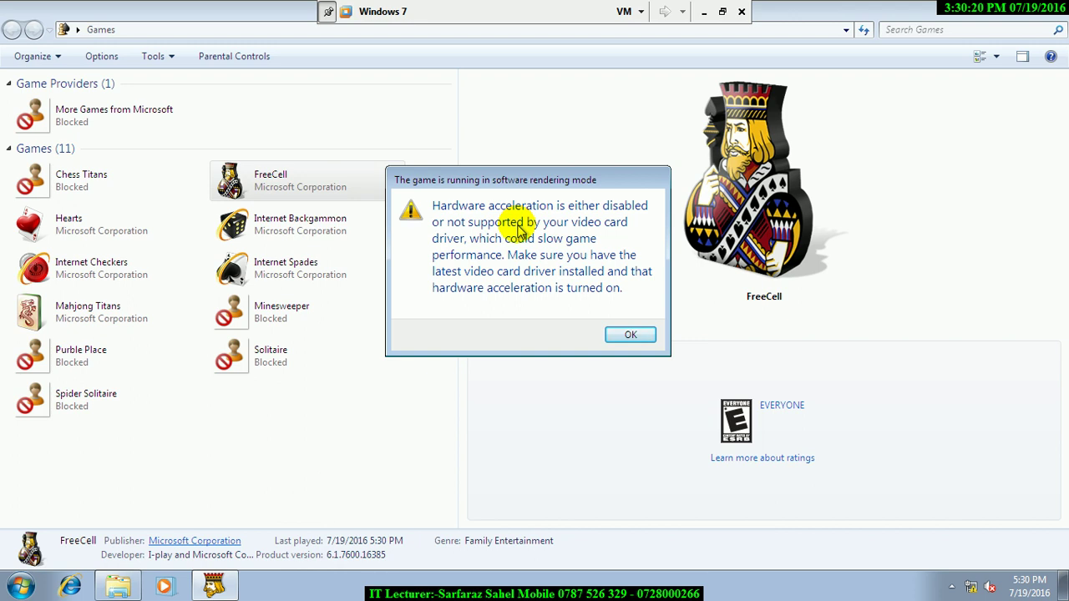
{"action": "left_click", "coordinate": [641, 336]}
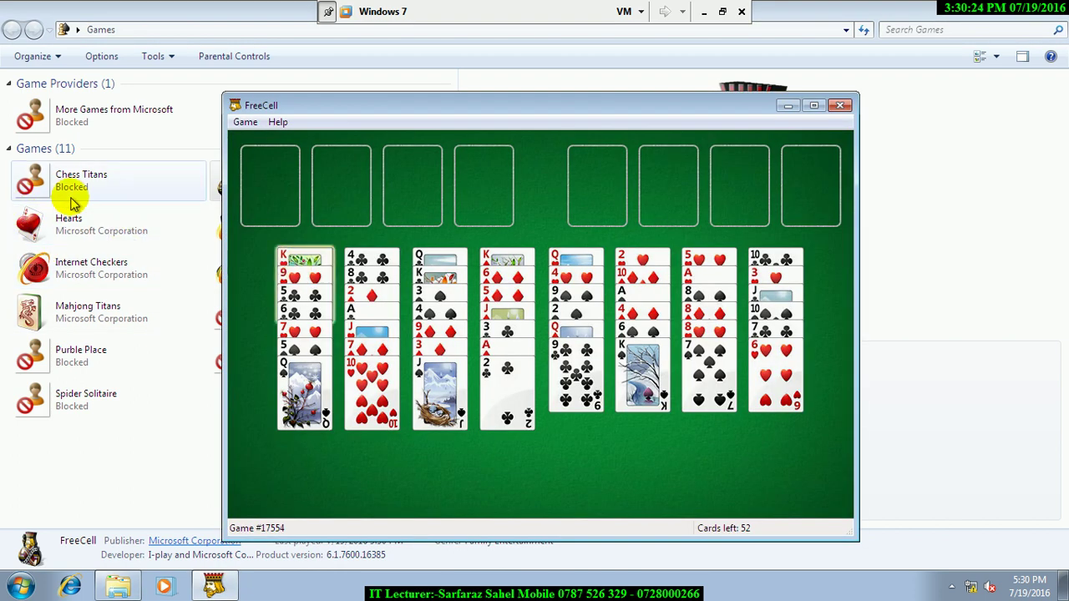
{"action": "double_click", "coordinate": [60, 186]}
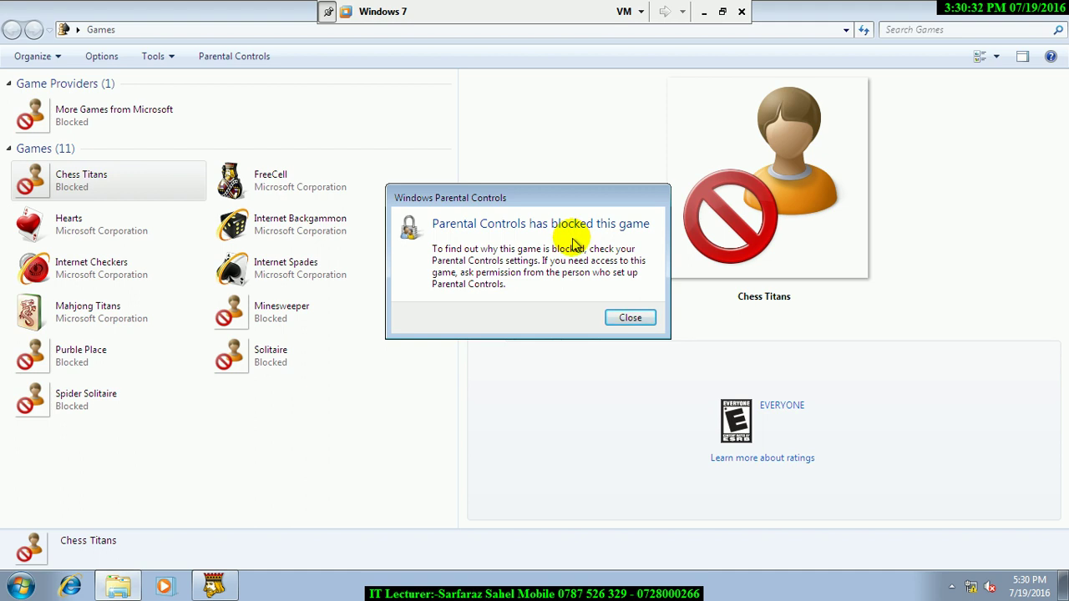
{"action": "left_click", "coordinate": [622, 321]}
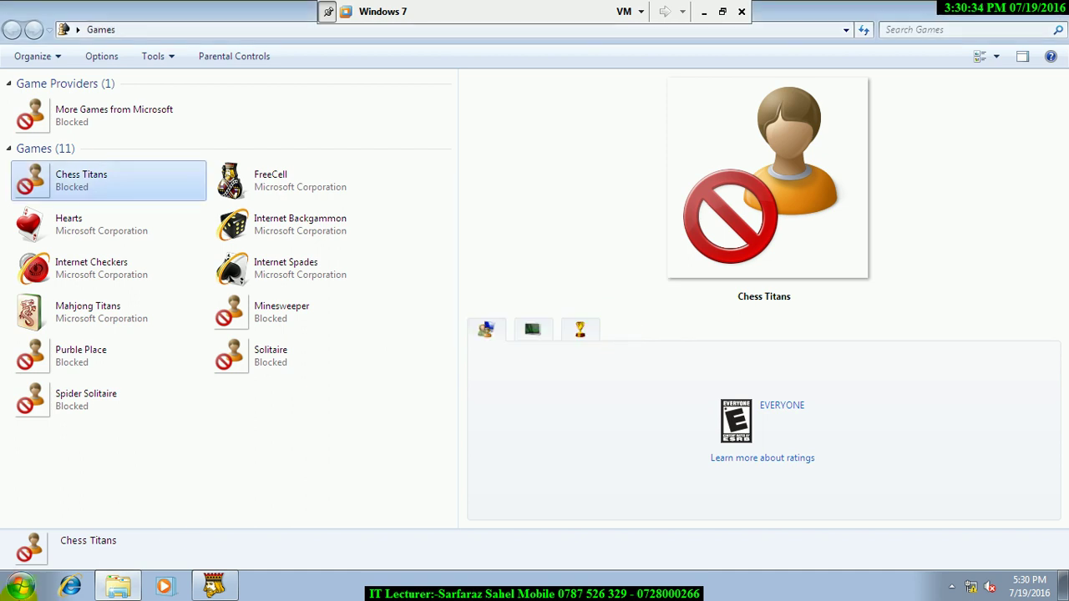
- Log off the restricted user
{"action": "key", "text": "super"}
{"action": "mouse_move", "coordinate": [284, 543]}
{"action": "left_click", "coordinate": [317, 473]}
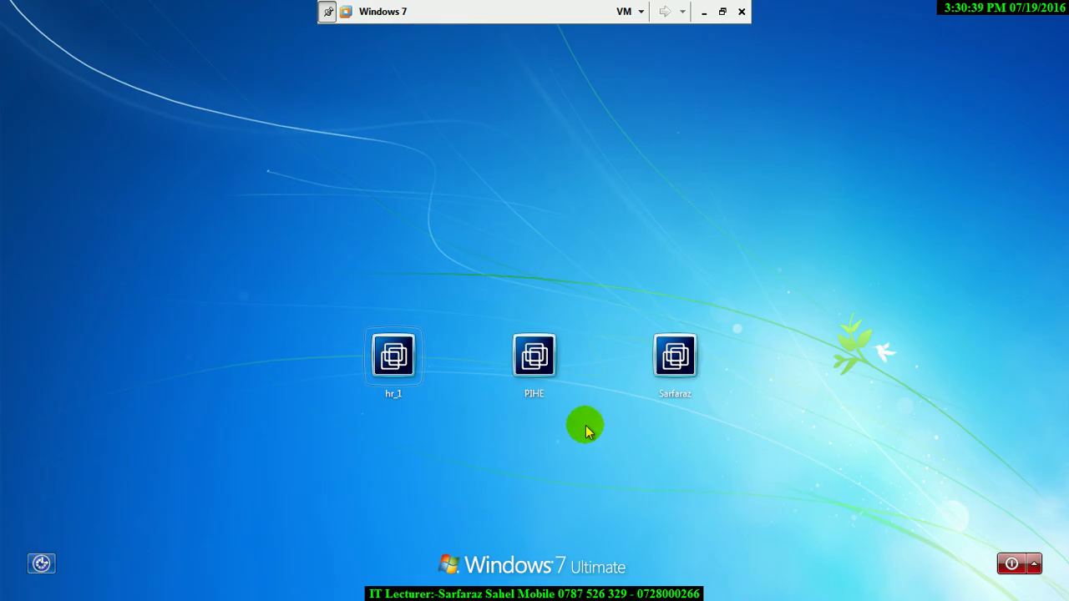
- Sign back in as the administrator, re-entering the password after the wrong-password error
{"action": "left_click", "coordinate": [668, 380]}
{"action": "type", "text": "1"}
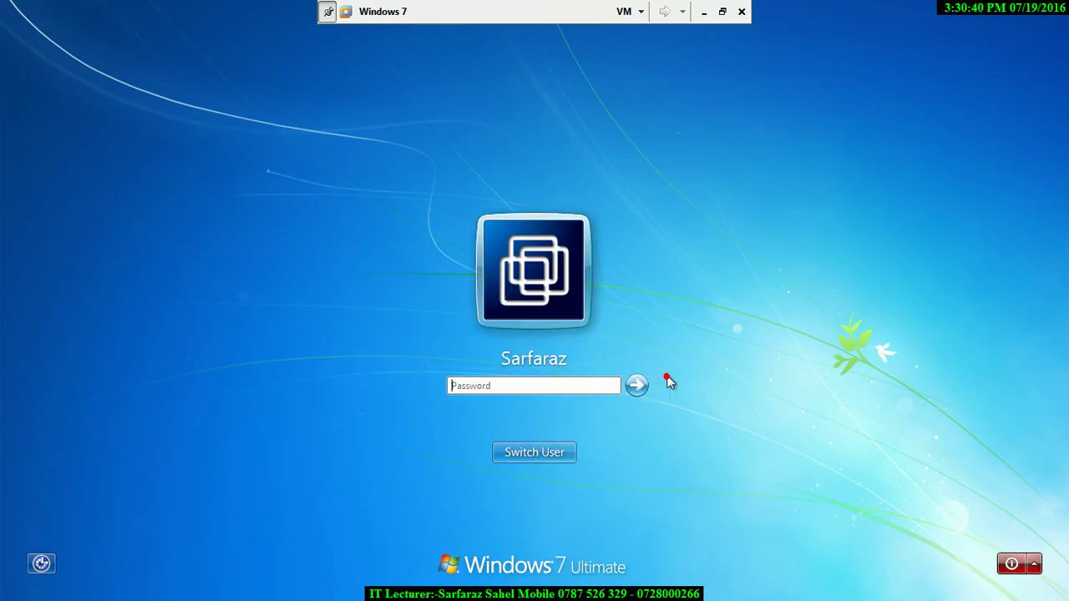
{"action": "key", "text": "Return"}
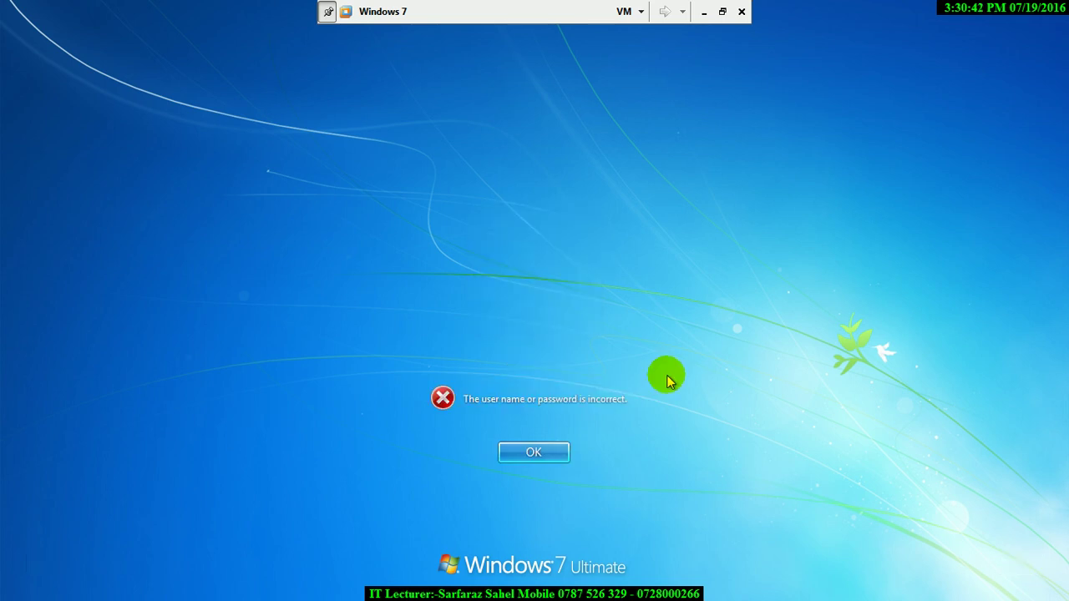
{"action": "key", "text": "Return"}
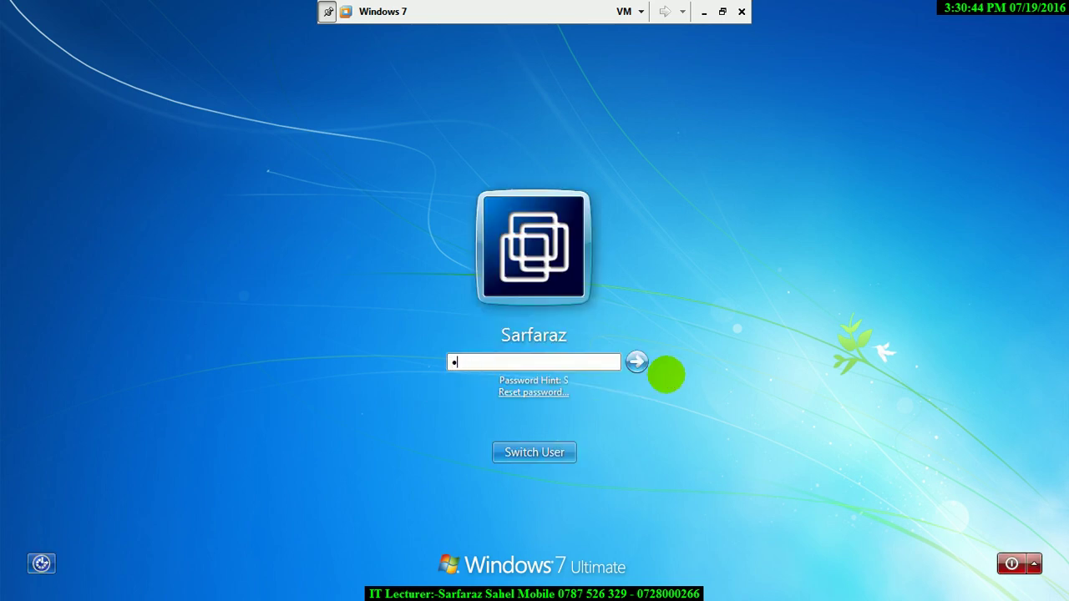
{"action": "key", "text": "Return"}
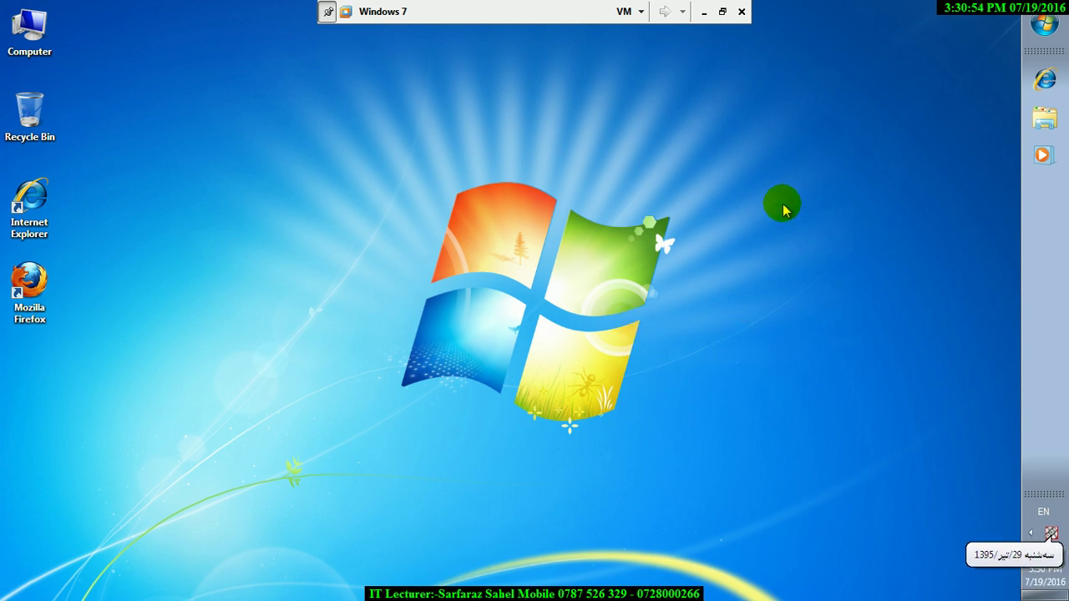
- Open Control Panel by running 'control' from the Run box
{"action": "key", "text": "super+r"}
{"action": "type", "text": "control"}
{"action": "key", "text": "Return"}
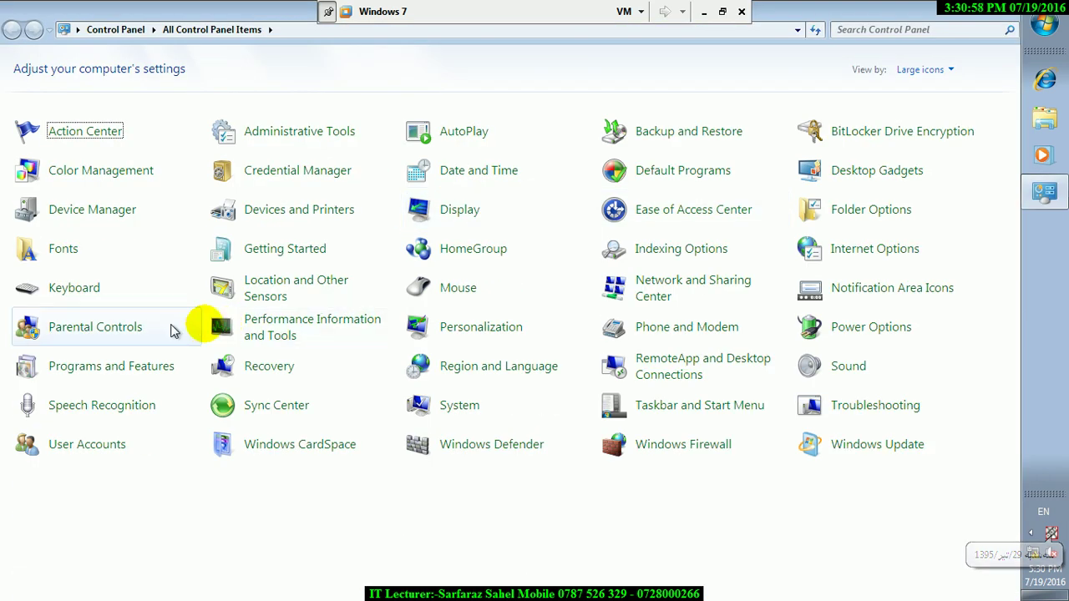
- Open hr_1's Parental Controls, glance at its program list, then open its game rating settings
{"action": "left_click", "coordinate": [41, 332]}
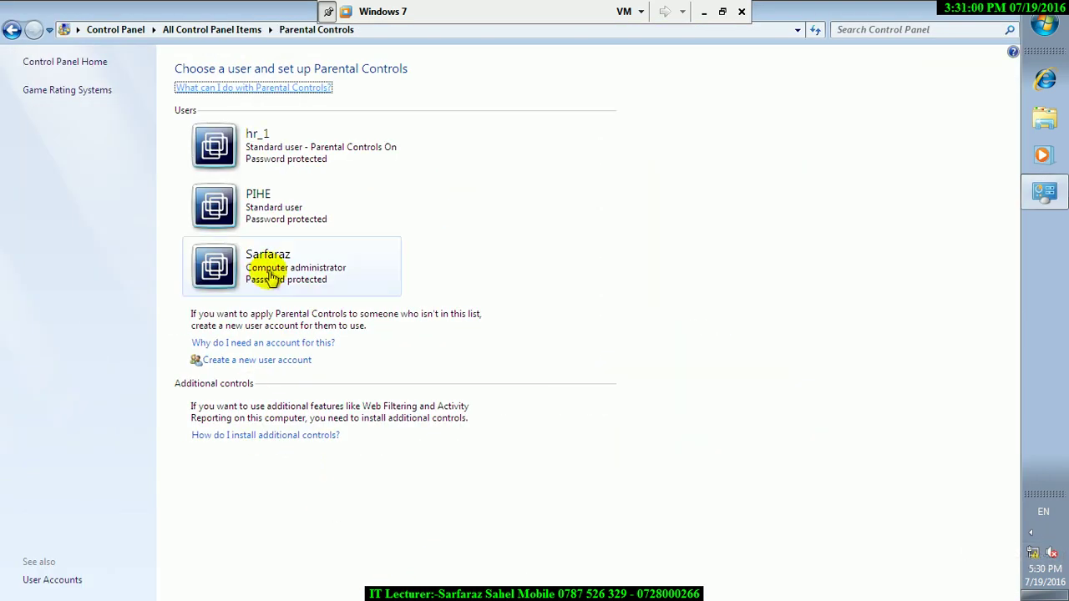
{"action": "left_click", "coordinate": [213, 167]}
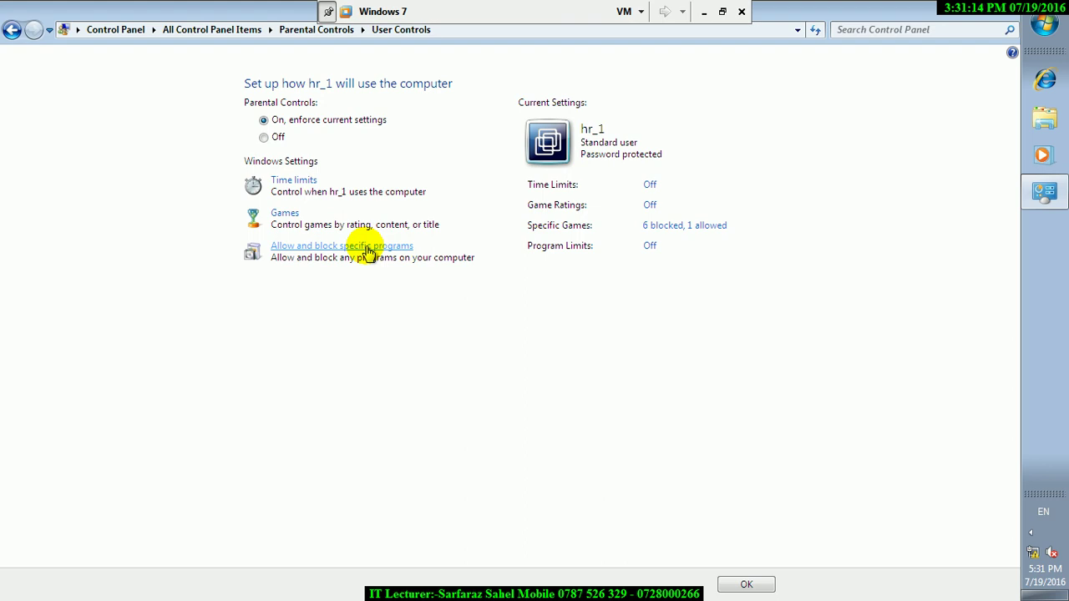
{"action": "left_click", "coordinate": [367, 247]}
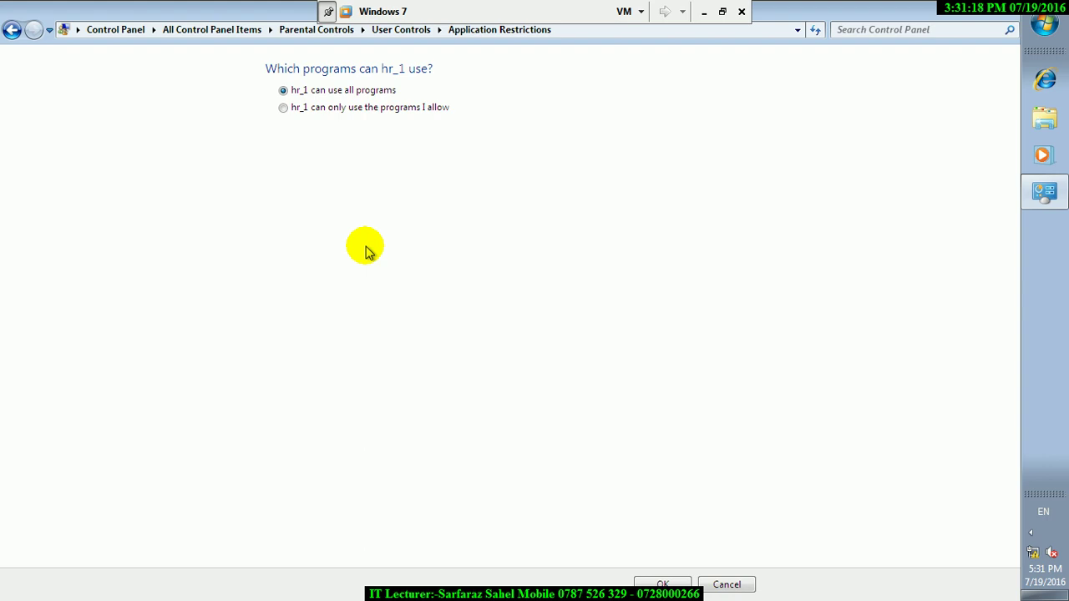
{"action": "left_click", "coordinate": [12, 30]}
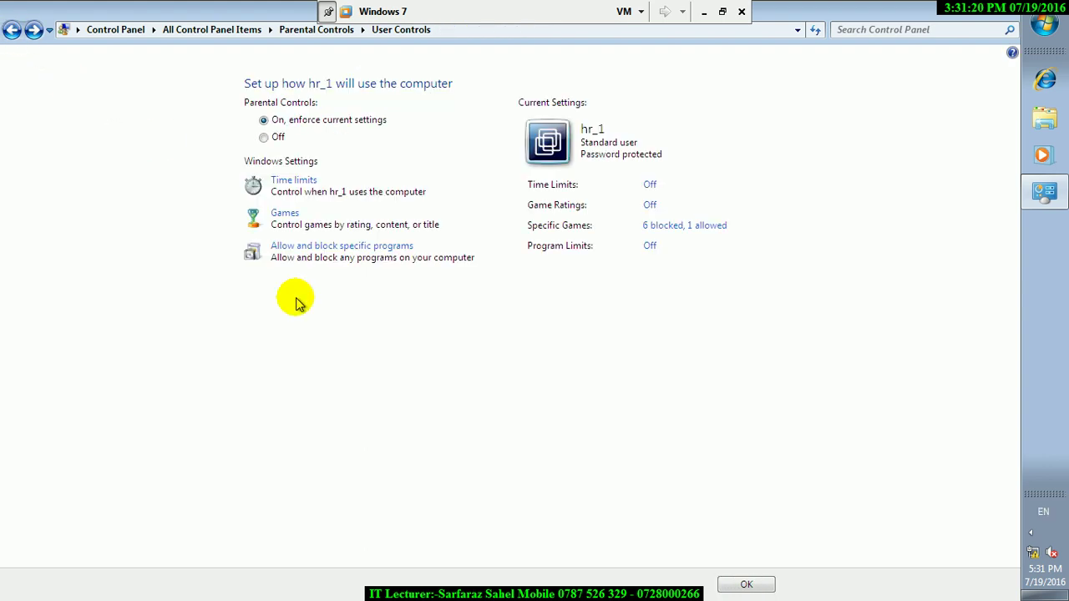
{"action": "left_click", "coordinate": [291, 217]}
{"action": "left_click", "coordinate": [314, 202]}
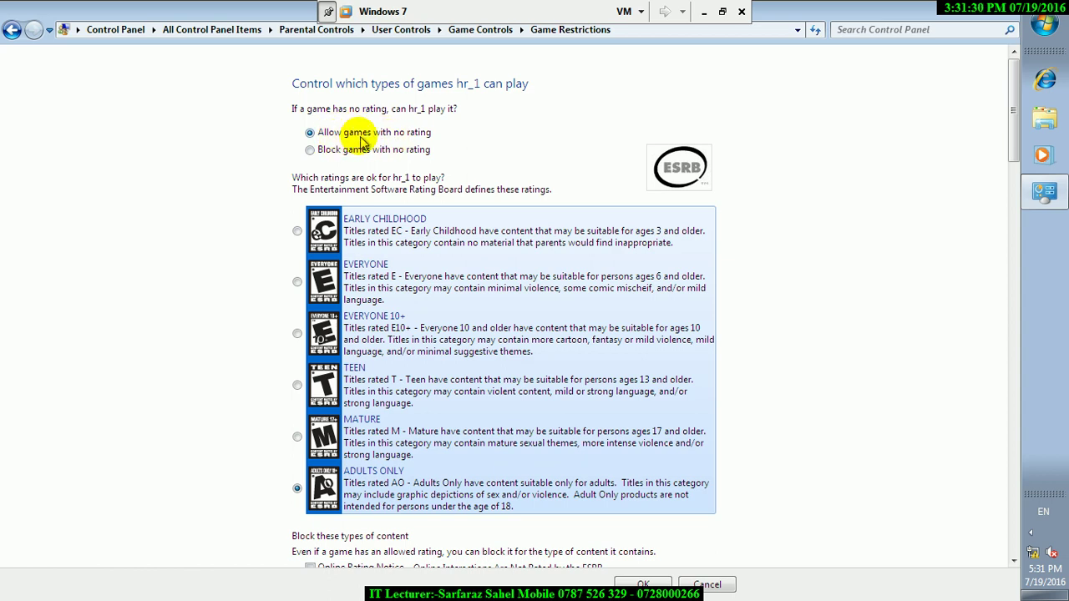
- Try the Early Childhood and Teen game ratings, then cancel, leaving Adults Only
{"action": "left_click", "coordinate": [297, 232]}
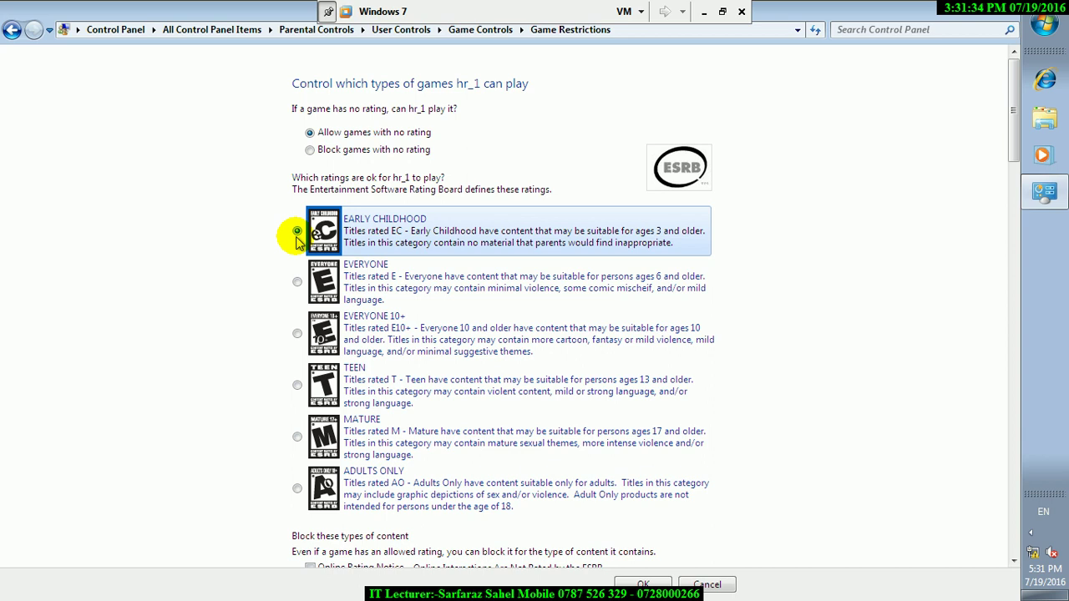
{"action": "left_click", "coordinate": [298, 385]}
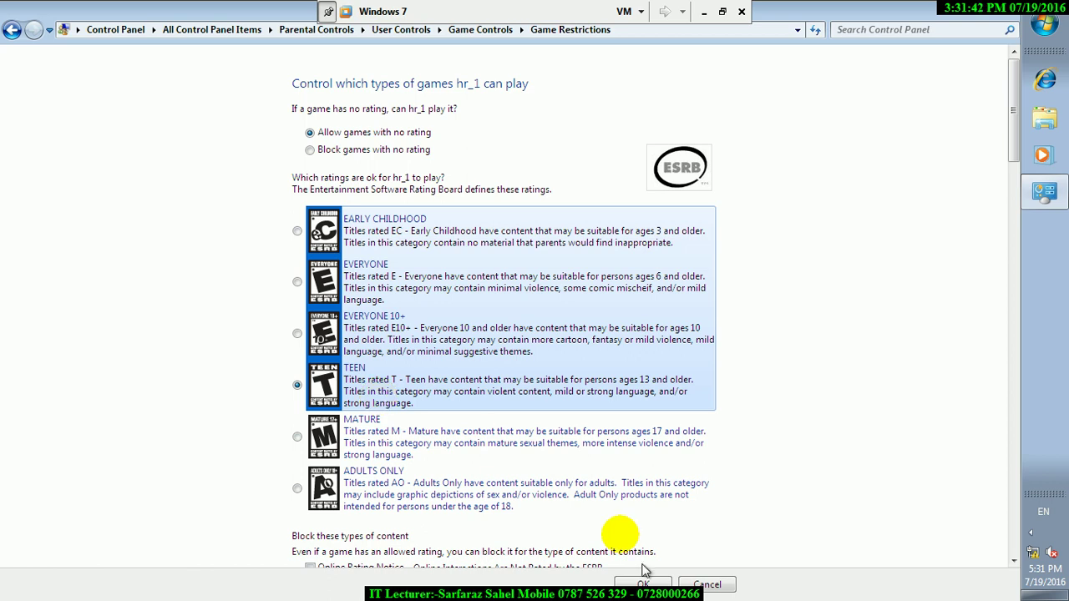
{"action": "left_click", "coordinate": [713, 582]}
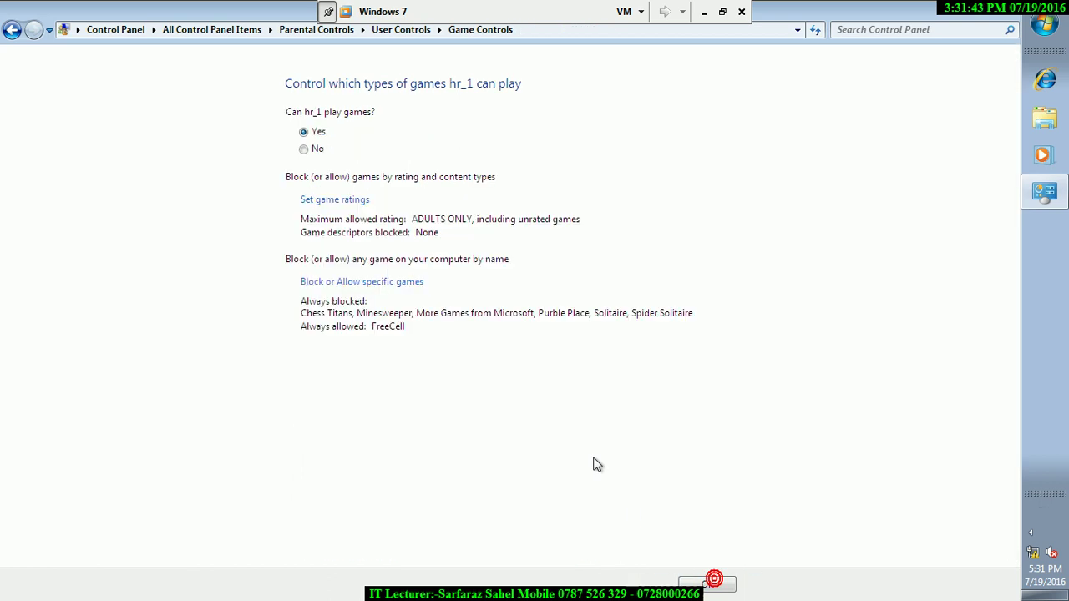
- Review the blocked and allowed specific games, then go back to hr_1's overview
{"action": "left_click", "coordinate": [332, 284]}
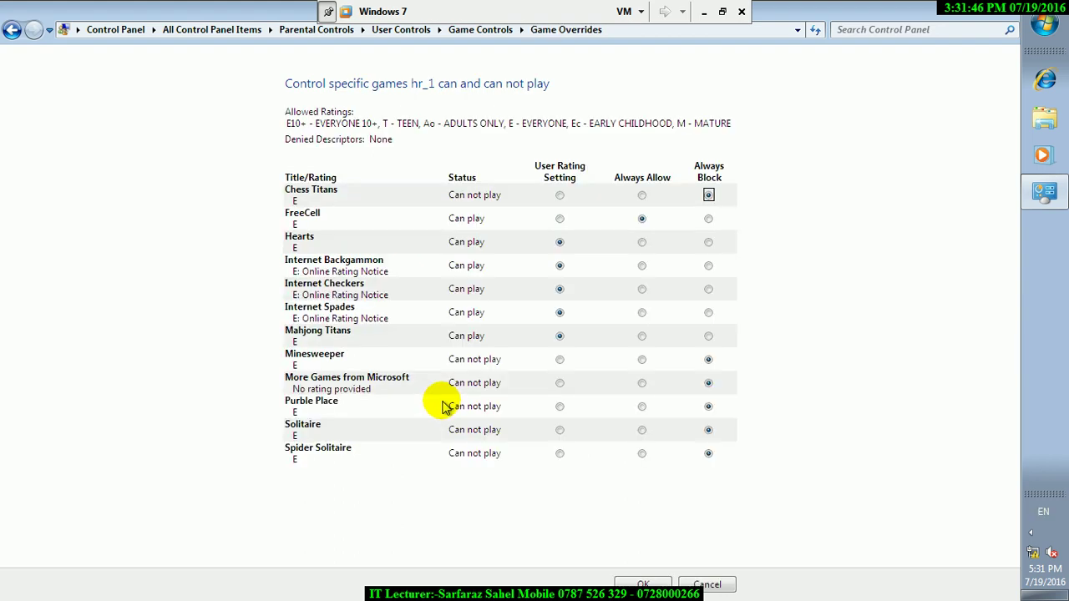
{"action": "left_click", "coordinate": [15, 30]}
{"action": "left_click", "coordinate": [13, 31]}
{"action": "left_click", "coordinate": [12, 32]}
{"action": "left_click", "coordinate": [12, 34]}
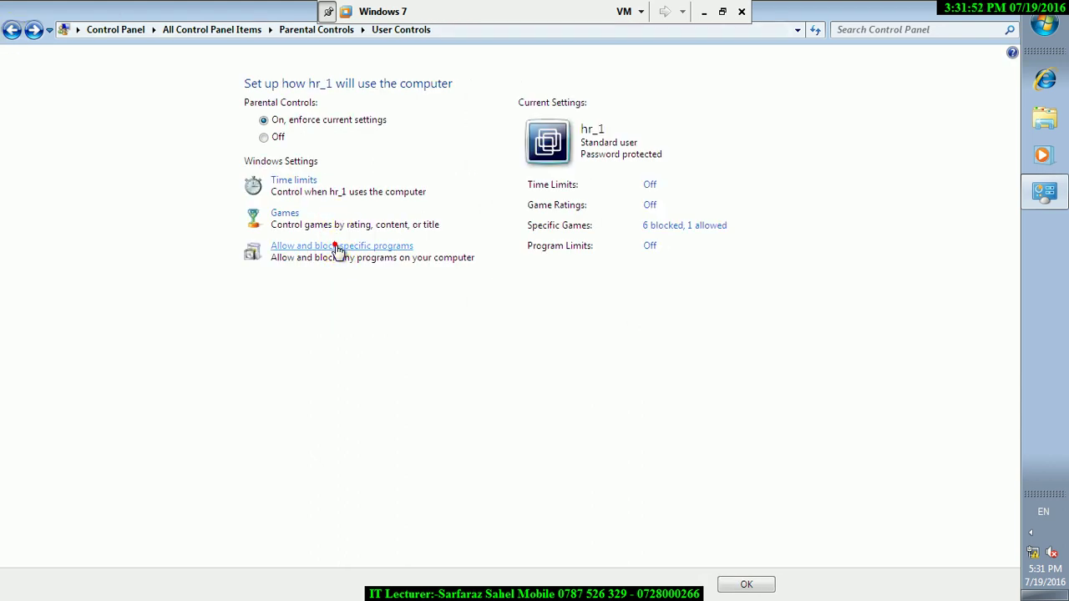
- Restrict hr_1 to allowed programs only, permitting wmplayer.exe and wordpad.exe, and save
{"action": "left_click", "coordinate": [339, 248]}
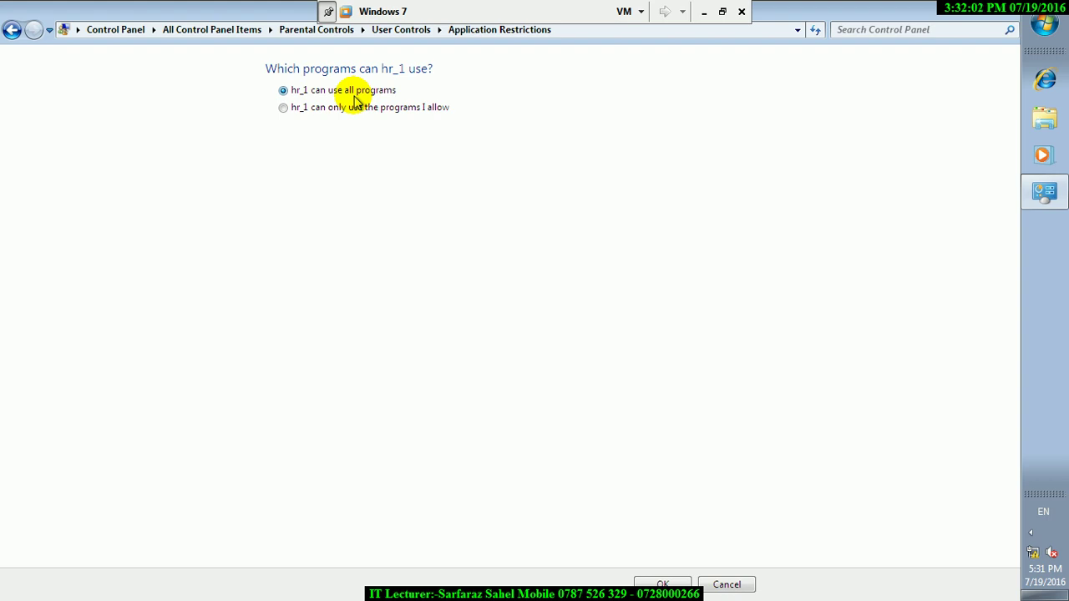
{"action": "left_click", "coordinate": [286, 107]}
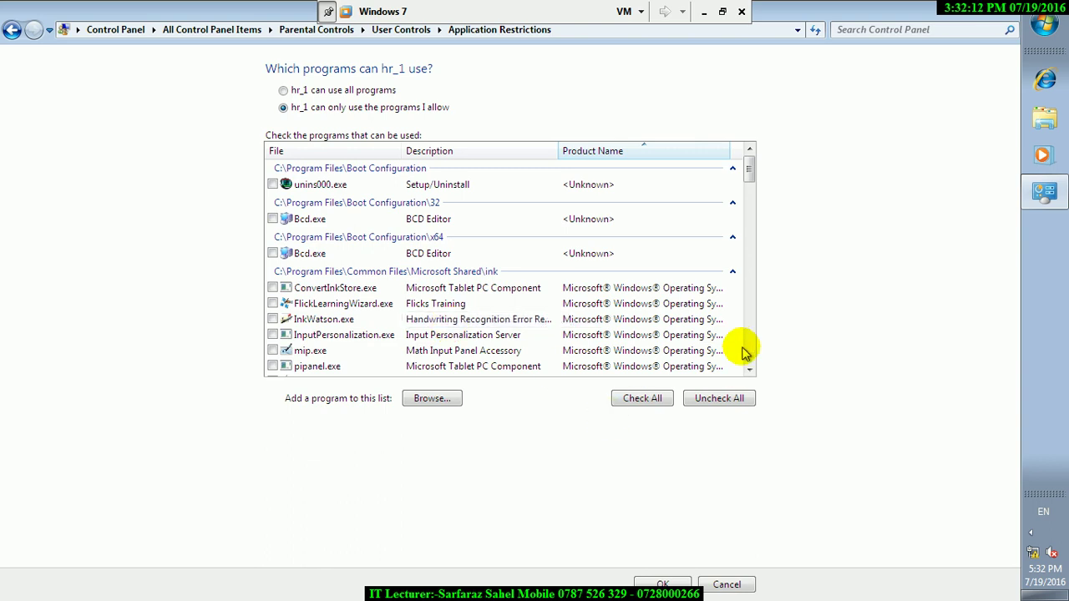
{"action": "left_click_drag", "start_coordinate": [749, 171], "coordinate": [754, 250]}
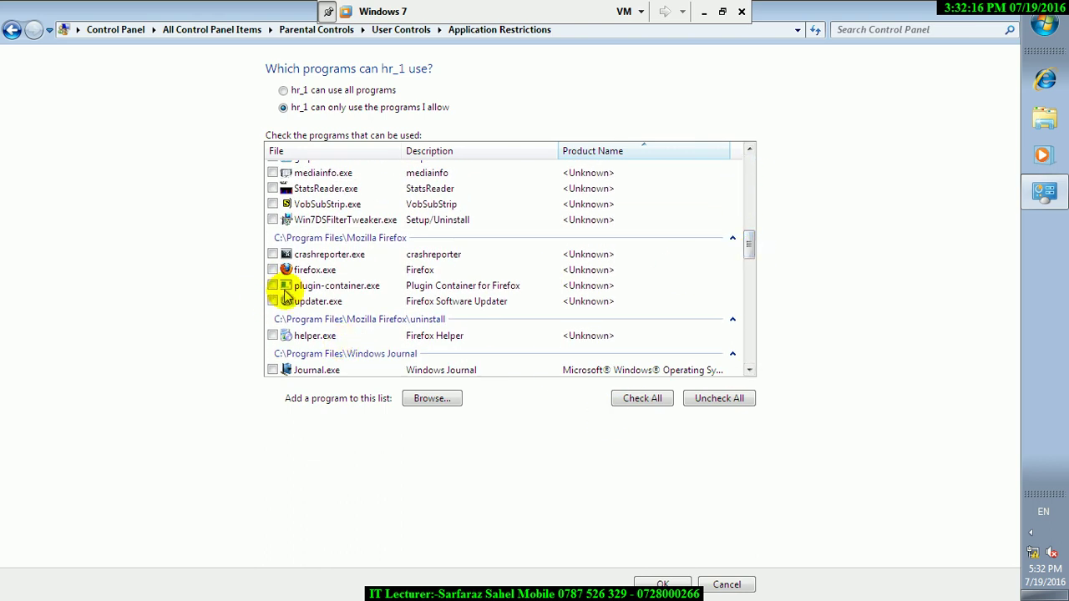
{"action": "left_click_drag", "start_coordinate": [750, 369], "coordinate": [751, 370]}
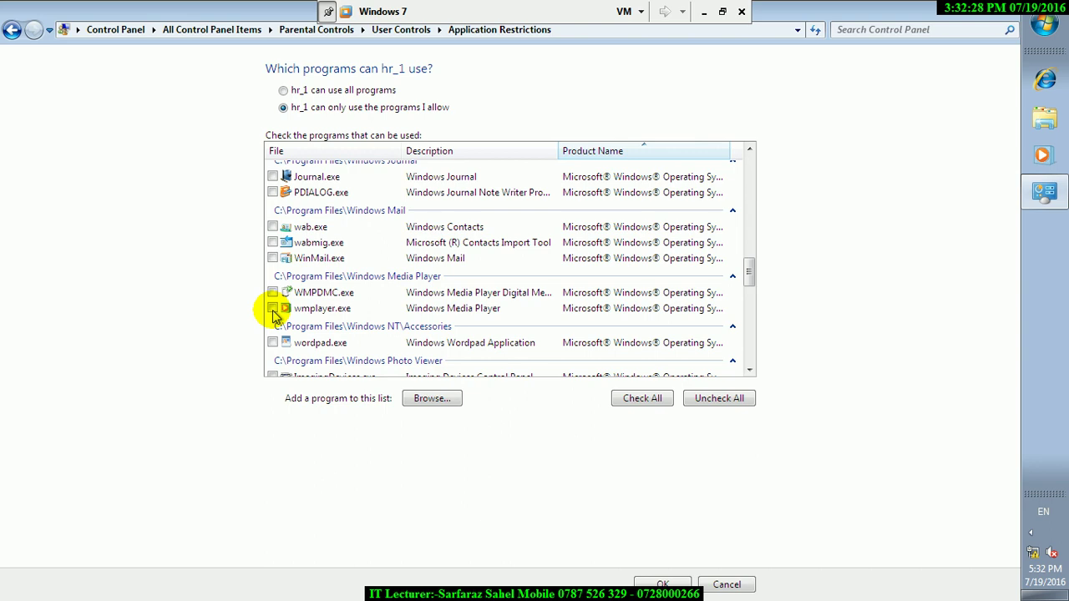
{"action": "left_click", "coordinate": [273, 309]}
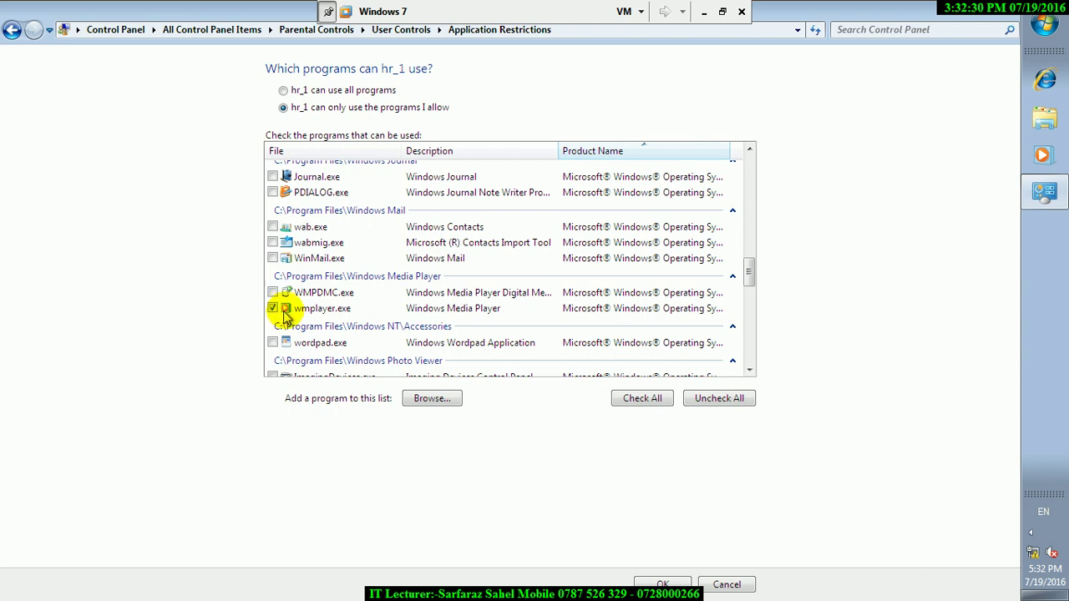
{"action": "left_click", "coordinate": [272, 343]}
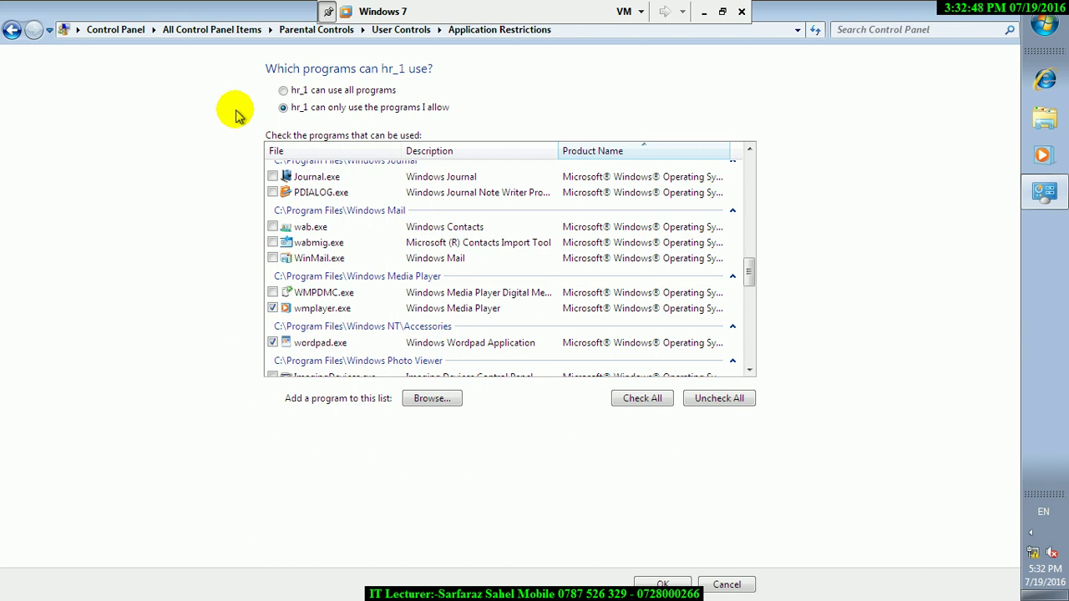
{"action": "left_click", "coordinate": [673, 582]}
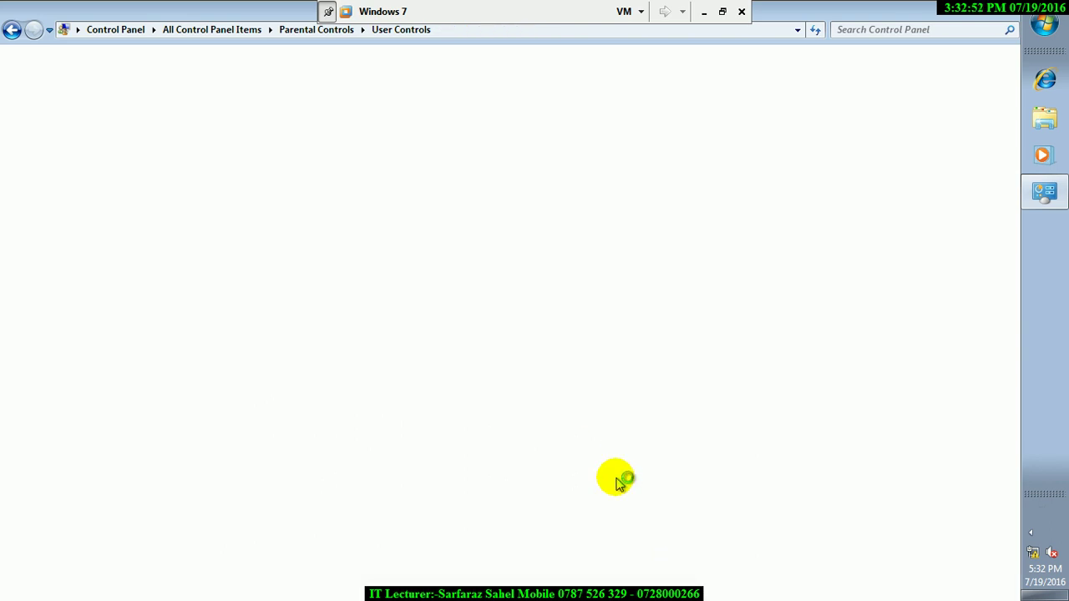
- Close hr_1's Parental Controls overview and log off the administrator
{"action": "left_click", "coordinate": [746, 584]}
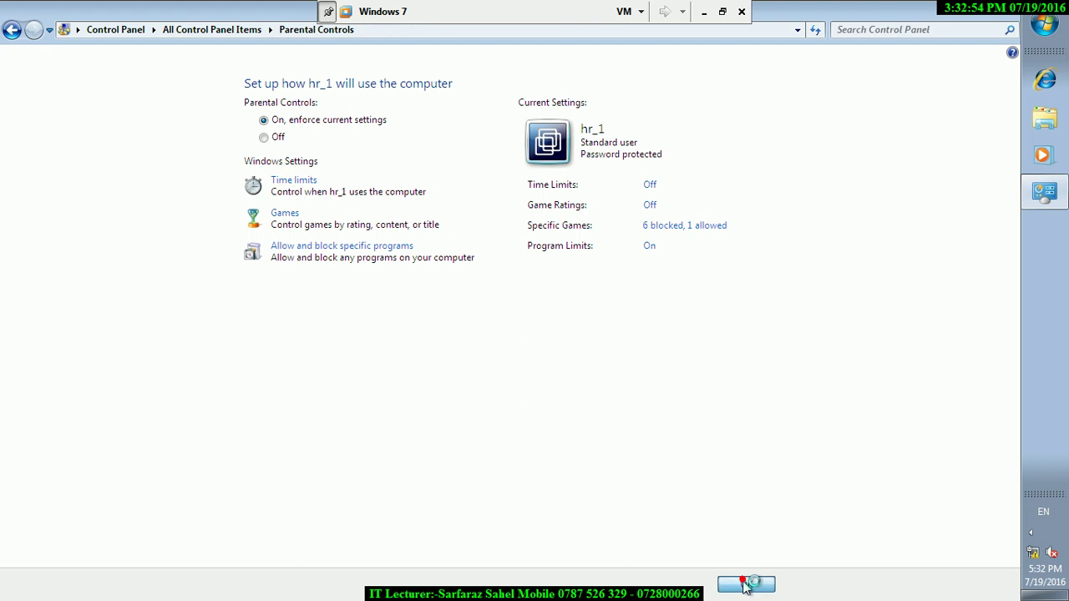
{"action": "left_click", "coordinate": [1041, 23]}
{"action": "left_click", "coordinate": [1018, 398]}
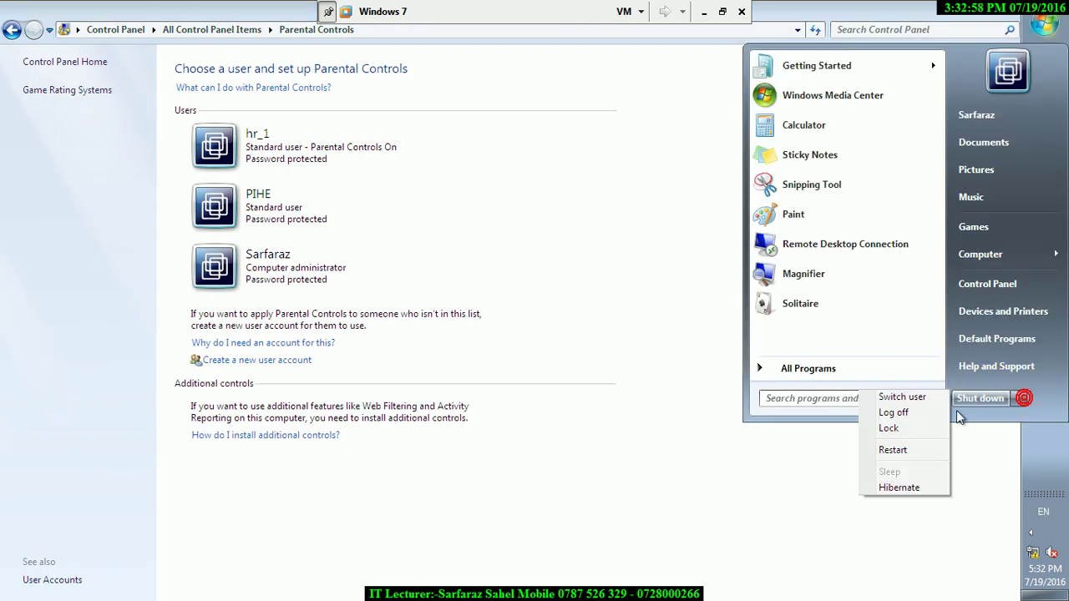
{"action": "left_click", "coordinate": [894, 412]}
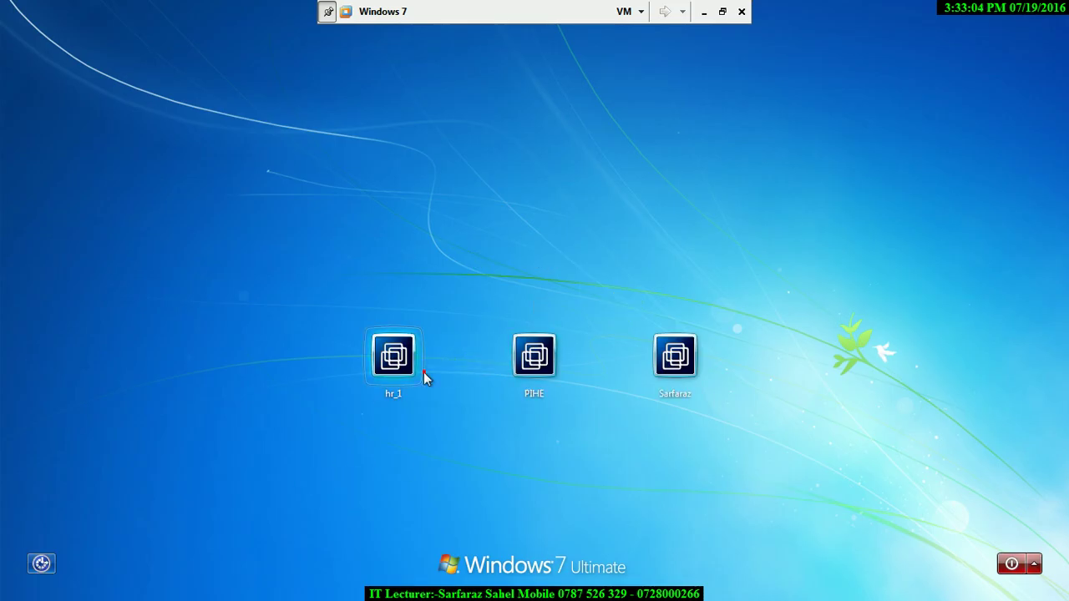
- Sign in as hr_1 with its password
{"action": "left_click", "coordinate": [420, 375]}
{"action": "type", "text": "12"}
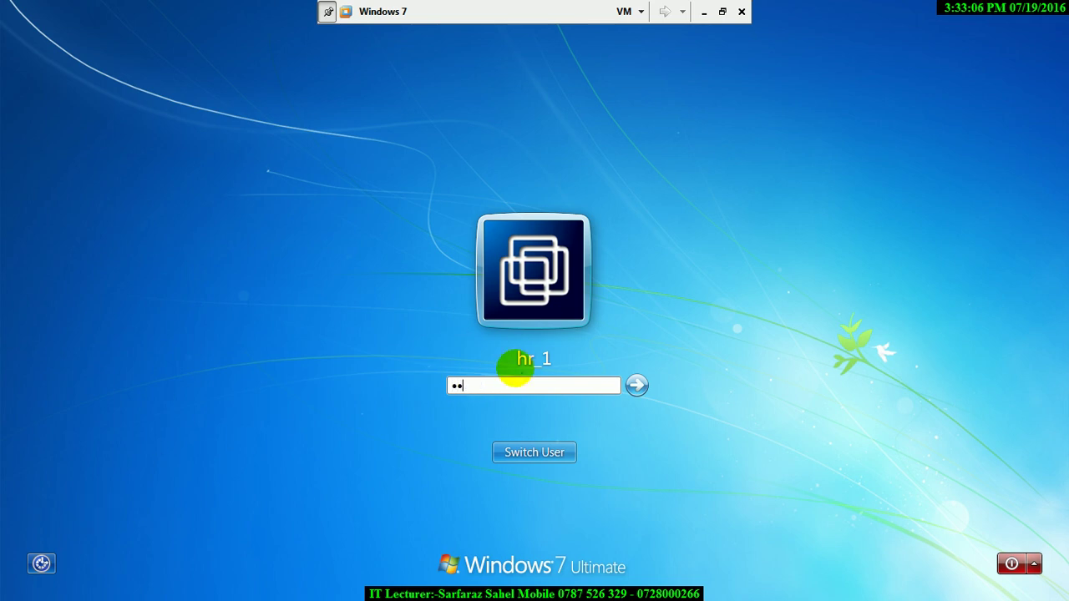
{"action": "key", "text": "Return"}
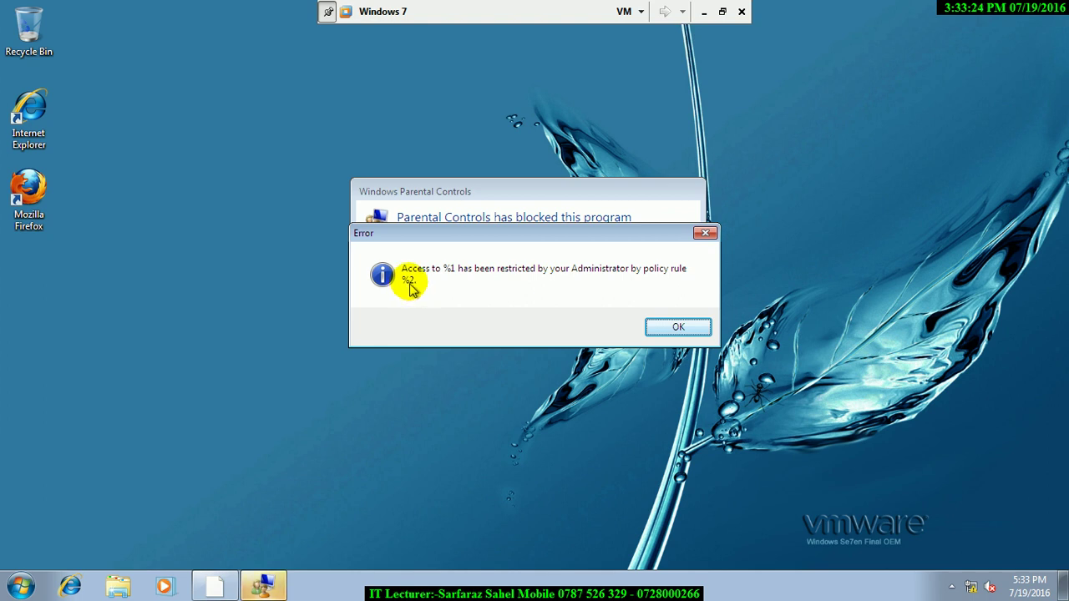
- Dismiss the access-restricted error and the blocked-program notice
{"action": "left_click", "coordinate": [445, 242]}
{"action": "left_click_drag", "start_coordinate": [425, 236], "coordinate": [438, 400]}
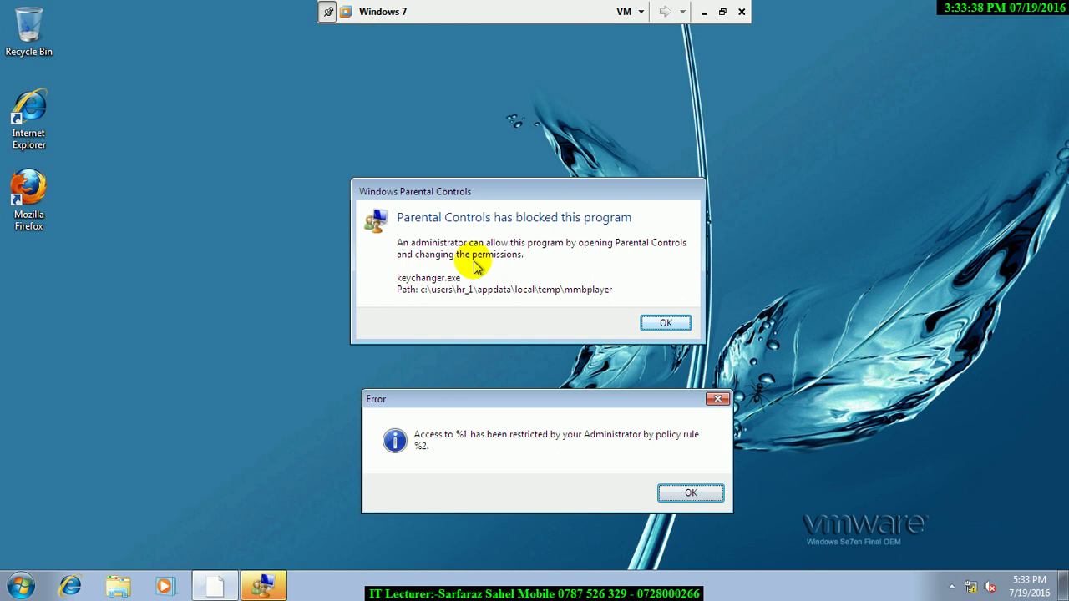
{"action": "left_click_drag", "start_coordinate": [585, 400], "coordinate": [428, 125]}
{"action": "left_click", "coordinate": [506, 192]}
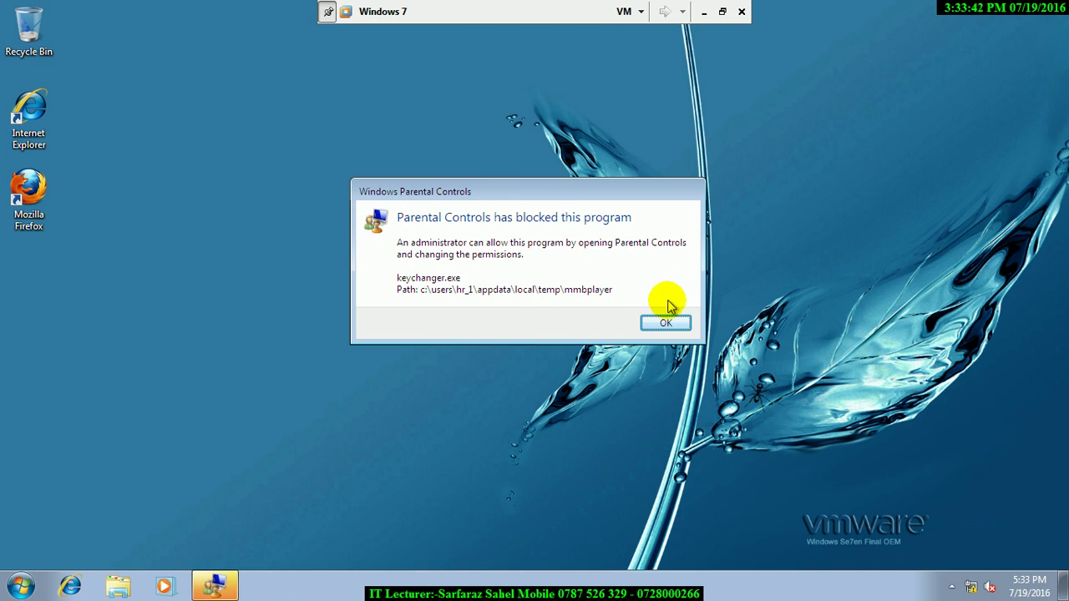
{"action": "left_click", "coordinate": [660, 321]}
- Launch WordPad by running 'write' from the Run box
{"action": "key", "text": "super+r"}
{"action": "type", "text": "cmd"}
{"action": "key", "text": "BackSpace"}
{"action": "key", "text": "BackSpace"}
{"action": "key", "text": "BackSpace"}
{"action": "type", "text": "con"}
{"action": "key", "text": "BackSpace"}
{"action": "key", "text": "BackSpace"}
{"action": "key", "text": "BackSpace"}
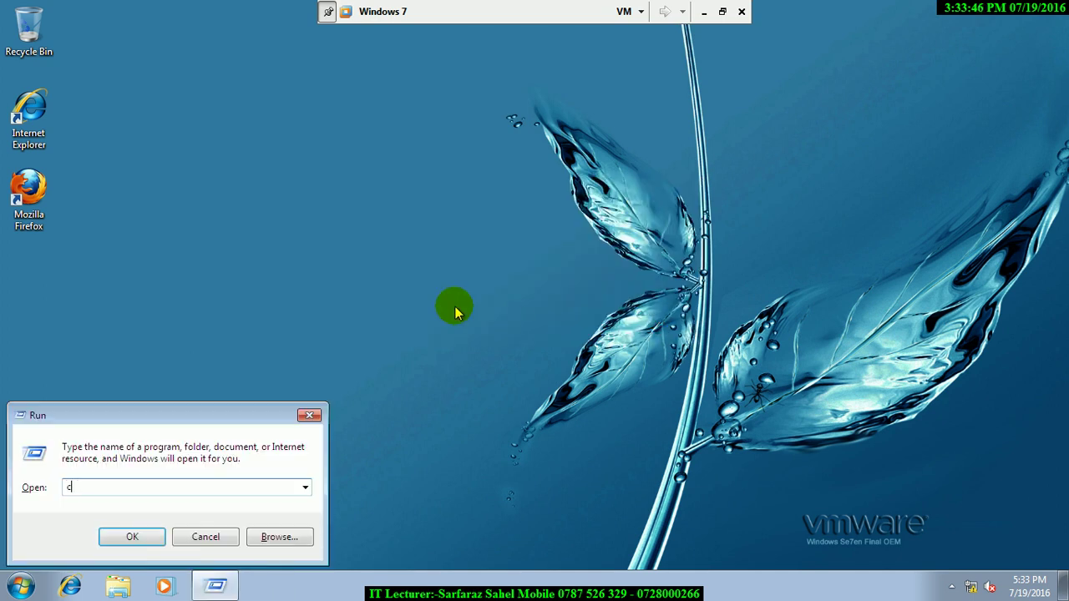
{"action": "type", "text": "con"}
{"action": "key", "text": "BackSpace"}
{"action": "key", "text": "BackSpace"}
{"action": "key", "text": "BackSpace"}
{"action": "type", "text": "c"}
{"action": "key", "text": "BackSpace"}
{"action": "type", "text": "write"}
{"action": "key", "text": "Return"}
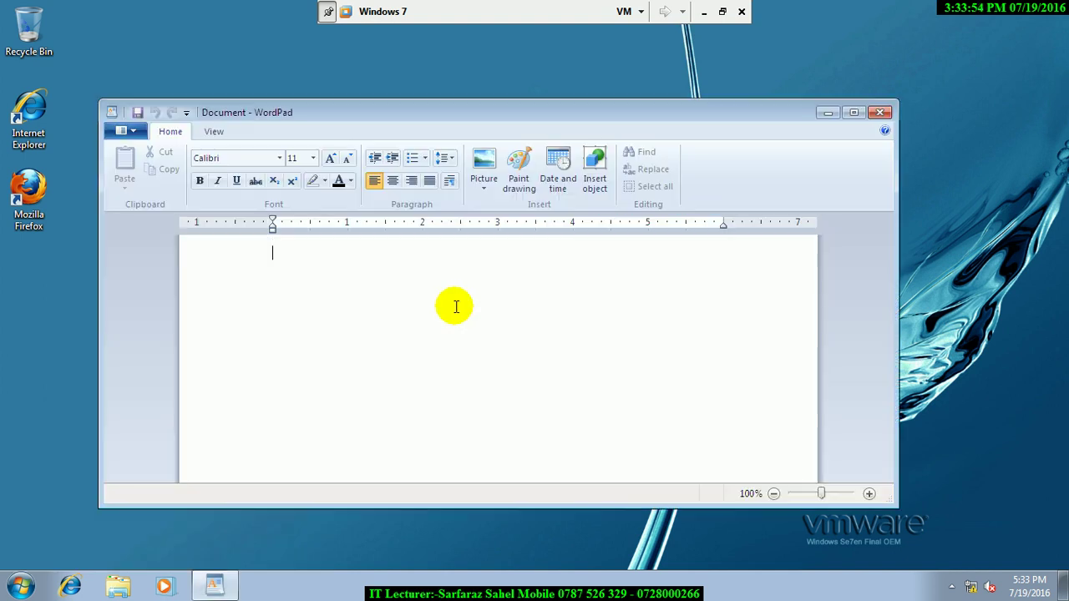
- Launch Windows Media Player from the Run box, then close the open windows
{"action": "key", "text": "super+r"}
{"action": "type", "text": "wm"}
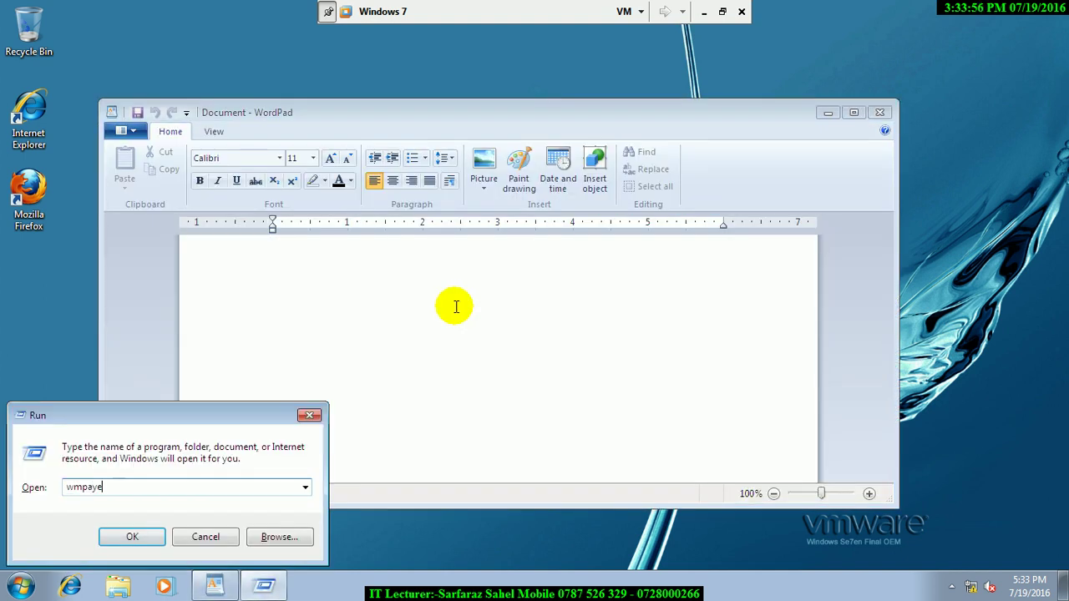
{"action": "type", "text": "p.a"}
{"action": "type", "text": ";a"}
{"action": "type", "text": "ayer"}
{"action": "key", "text": "Return"}
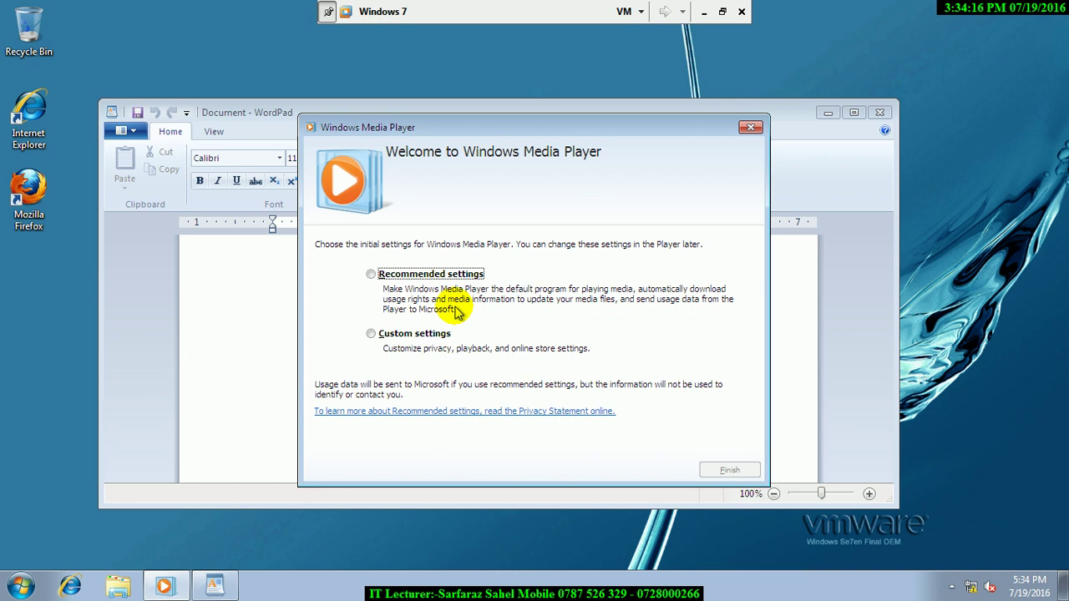
{"action": "left_click", "coordinate": [750, 127]}
{"action": "left_click", "coordinate": [879, 112]}
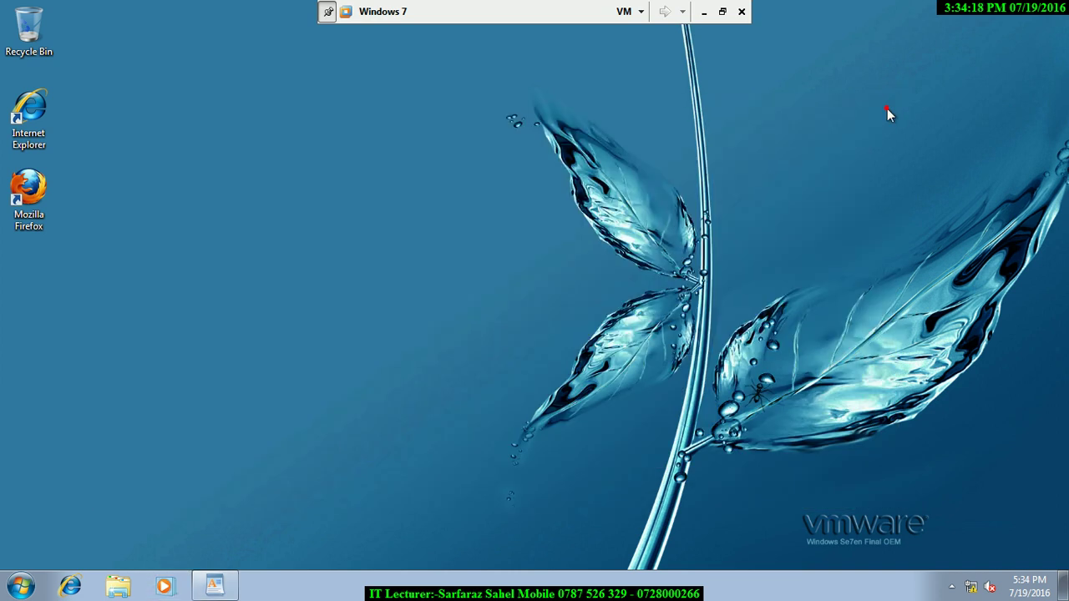
- Log off the restricted user from the Start menu
{"action": "left_click", "coordinate": [20, 586]}
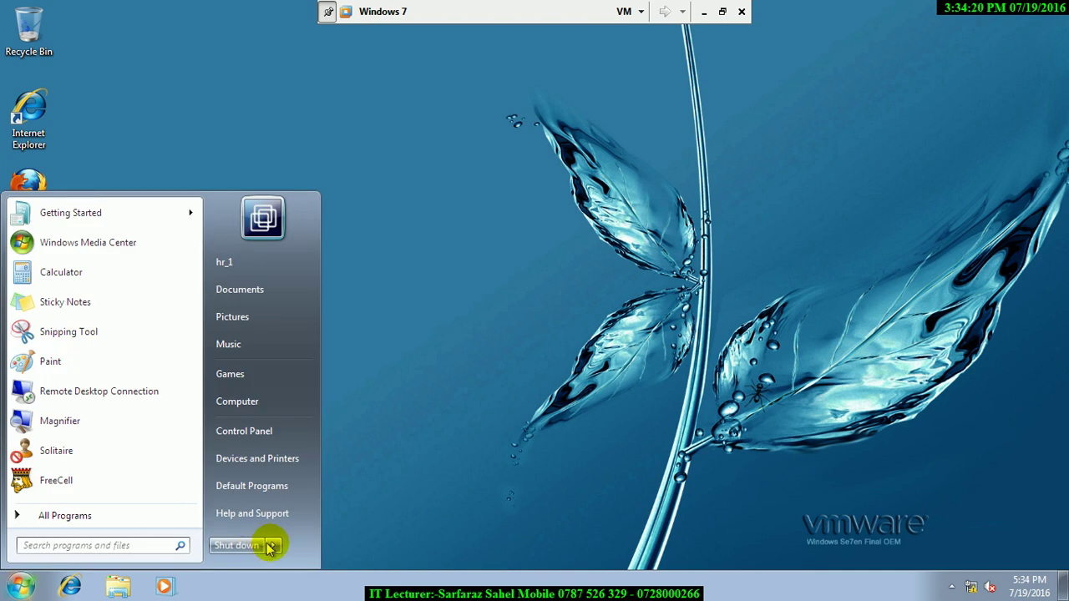
{"action": "left_click", "coordinate": [273, 545]}
{"action": "left_click", "coordinate": [309, 473]}
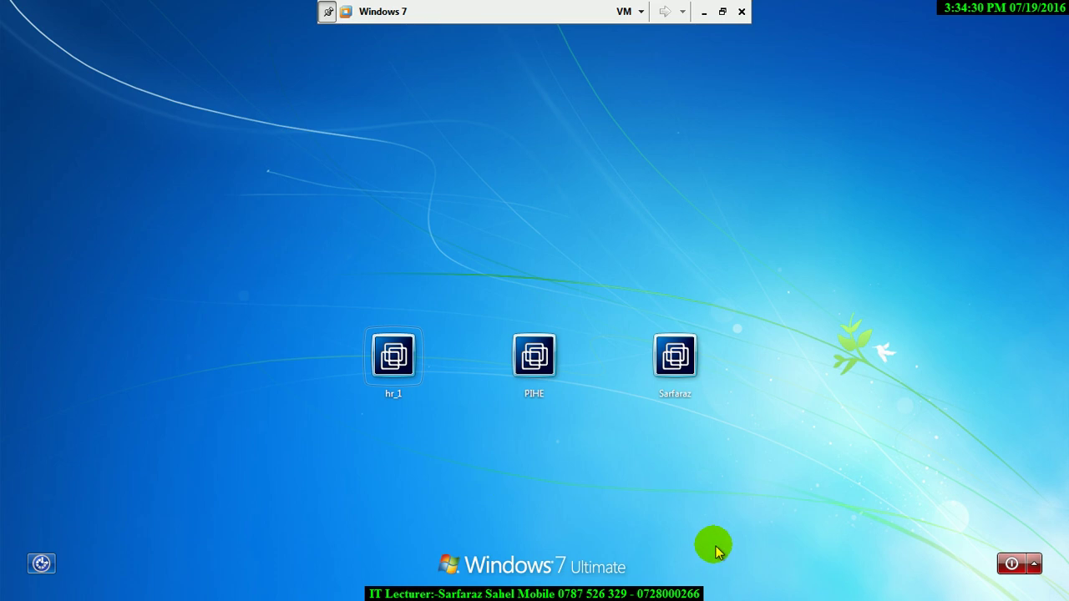
- Sign in to the administrator account with its password
{"action": "left_click", "coordinate": [673, 407]}
{"action": "type", "text": "1234"}
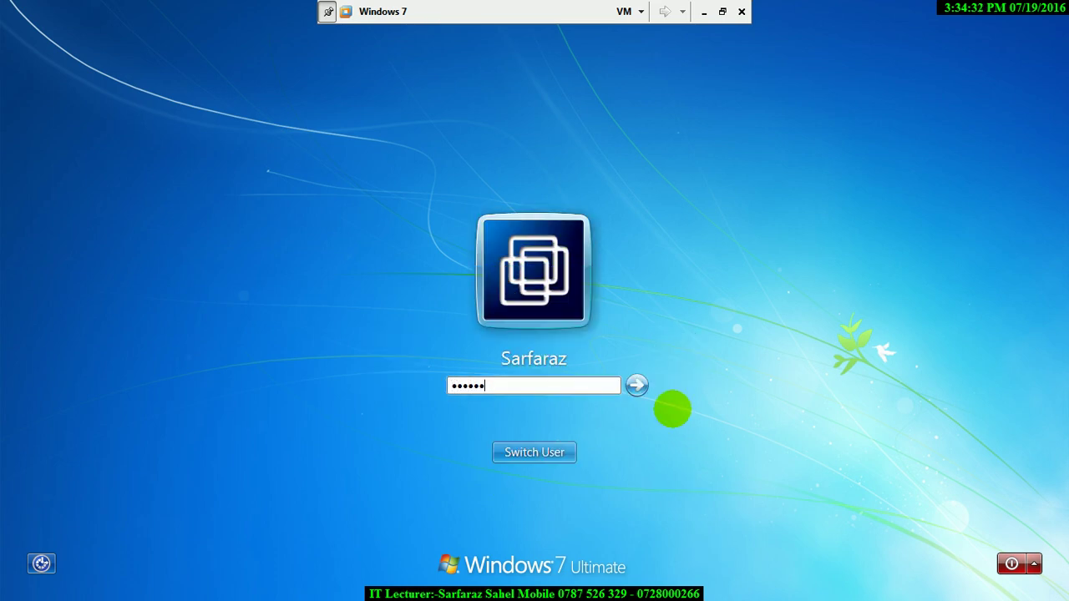
{"action": "type", "text": "5678"}
{"action": "key", "text": "Return"}
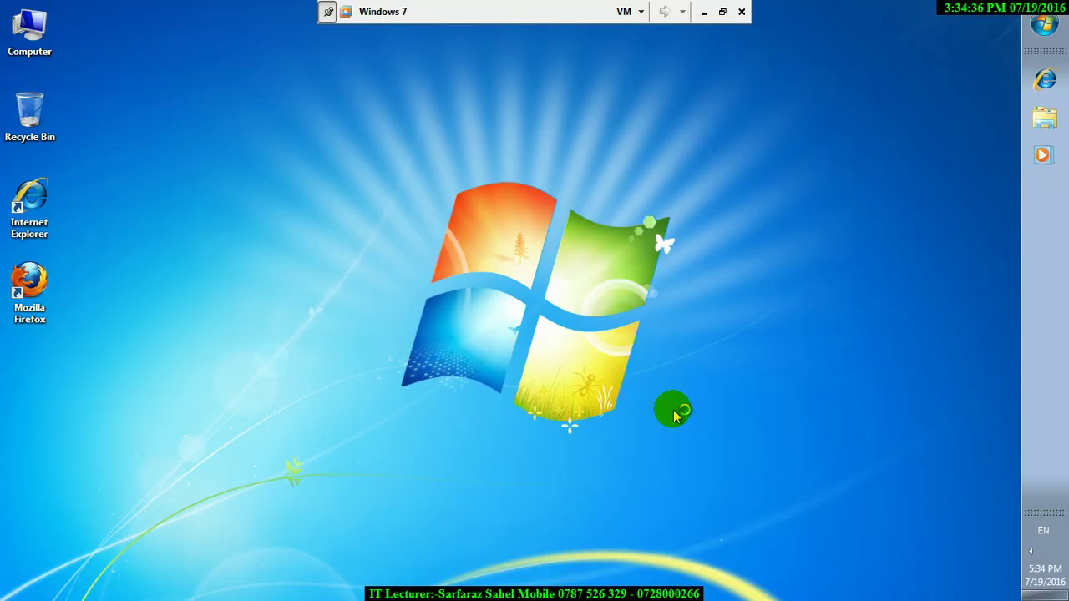
- Launch Notepad from the Run box
{"action": "key", "text": "super+r"}
{"action": "type", "text": "notepad"}
{"action": "key", "text": "Return"}
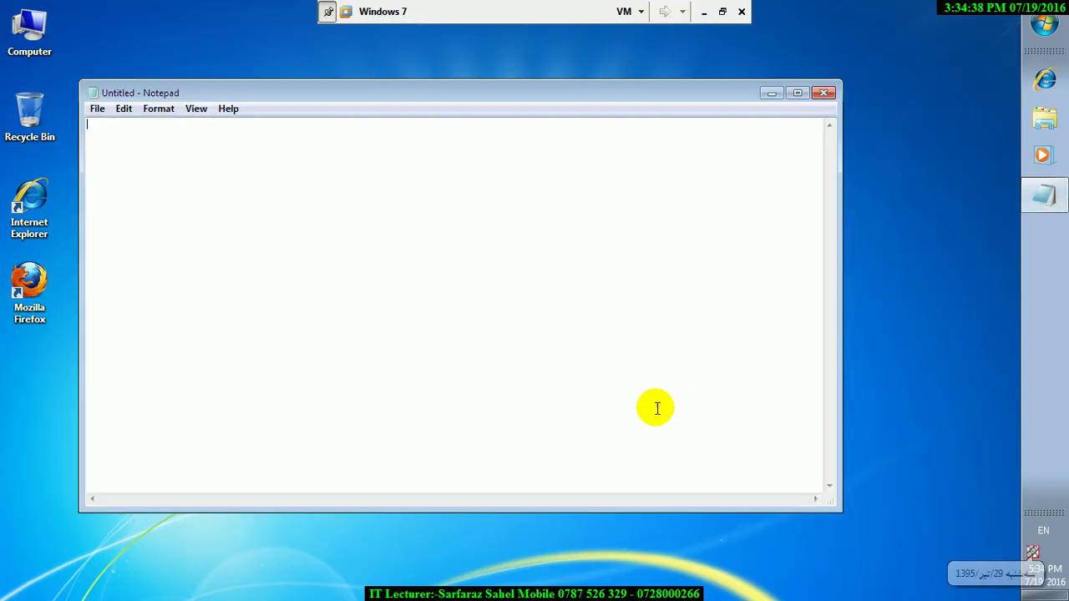
- Set the Notepad font to Lucida Console, Bold, size 40
{"action": "key", "text": "alt+f"}
{"action": "key", "text": "Right"}
{"action": "key", "text": "Right"}
{"action": "key", "text": "Escape"}
{"action": "key", "text": "Escape"}
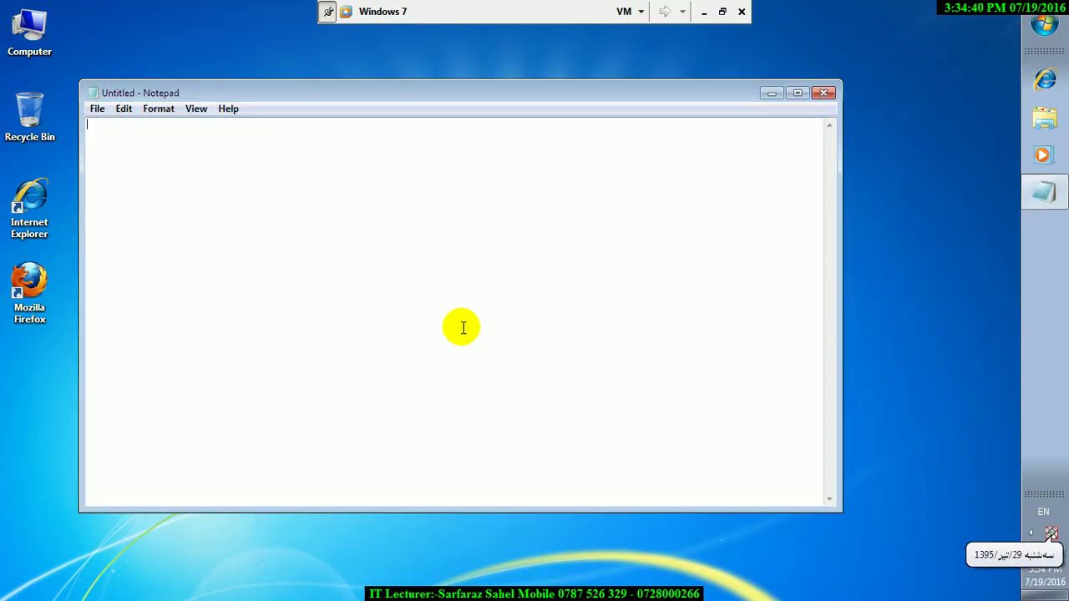
{"action": "key", "text": "alt+f"}
{"action": "key", "text": "Right"}
{"action": "key", "text": "Right"}
{"action": "key", "text": "Right"}
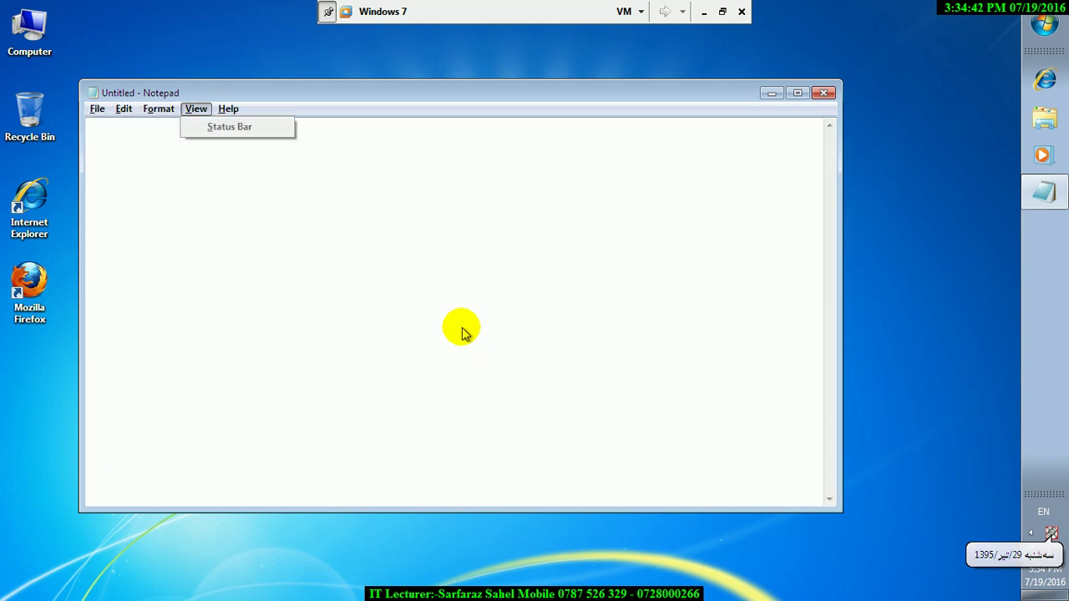
{"action": "key", "text": "Left"}
{"action": "key", "text": "Down"}
{"action": "key", "text": "Return"}
{"action": "double_click", "coordinate": [401, 249]}
{"action": "type", "text": "40"}
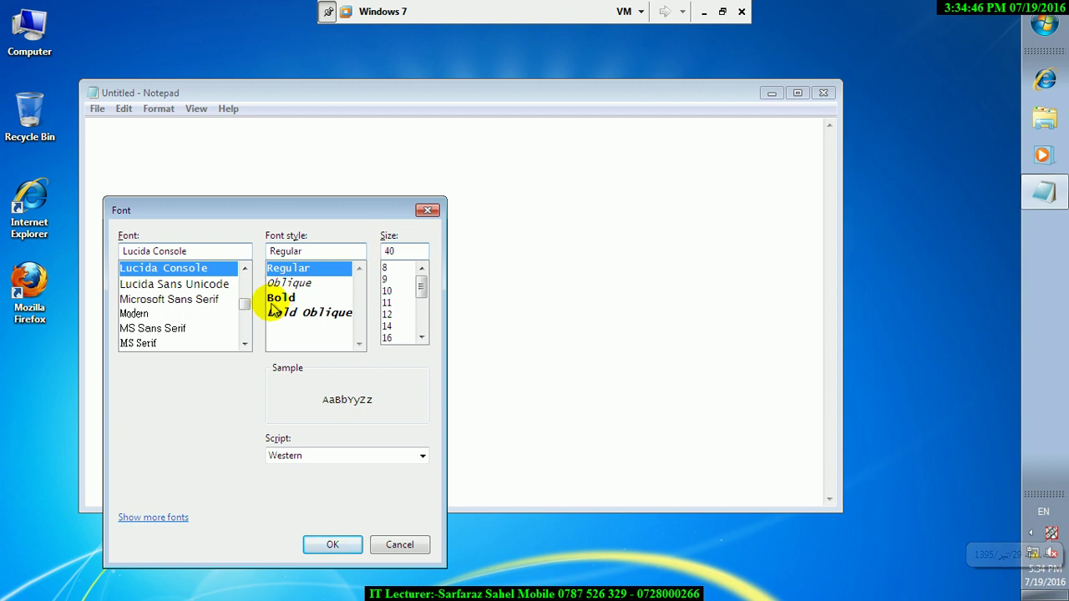
{"action": "left_click", "coordinate": [280, 298]}
{"action": "left_click", "coordinate": [333, 545]}
- Type the heading 'how to block some specific program?' and maximize Notepad
{"action": "type", "text": "how"}
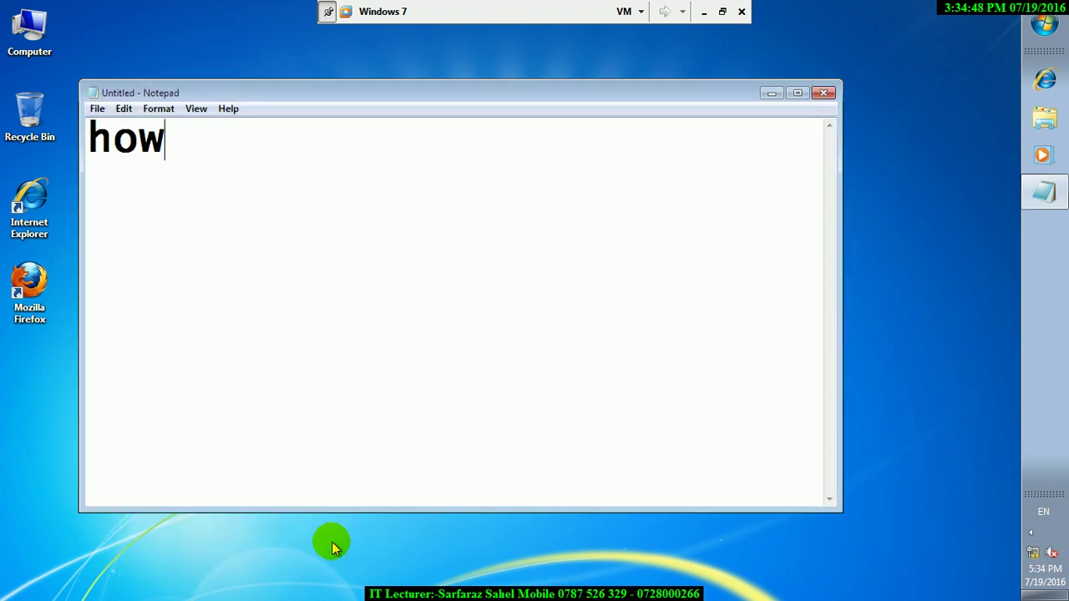
{"action": "type", "text": " to bo"}
{"action": "key", "text": "BackSpace"}
{"action": "type", "text": "la"}
{"action": "key", "text": "BackSpace"}
{"action": "type", "text": "co"}
{"action": "key", "text": "BackSpace"}
{"action": "key", "text": "BackSpace"}
{"action": "key", "text": "BackSpace"}
{"action": "type", "text": "co"}
{"action": "key", "text": "BackSpace"}
{"action": "key", "text": "BackSpace"}
{"action": "type", "text": "o"}
{"action": "key", "text": "BackSpace"}
{"action": "key", "text": "BackSpace"}
{"action": "type", "text": "ock s"}
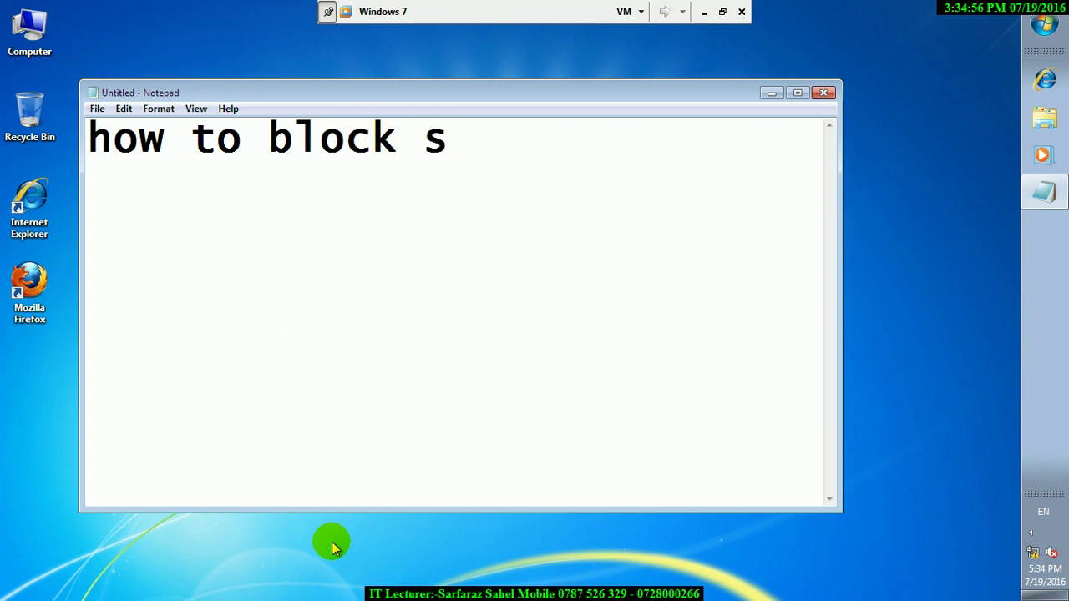
{"action": "type", "text": "ome pse"}
{"action": "key", "text": "BackSpace"}
{"action": "key", "text": "BackSpace"}
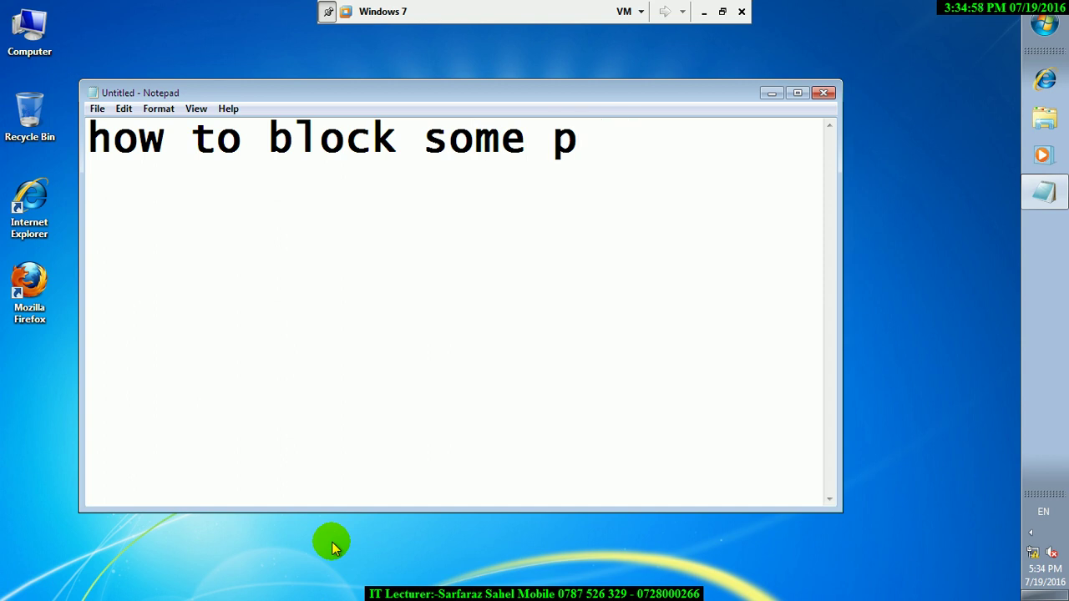
{"action": "type", "text": "ecific"}
{"action": "key", "text": "Return"}
{"action": "type", "text": "progra"}
{"action": "key", "text": "BackSpace"}
{"action": "type", "text": "am?"}
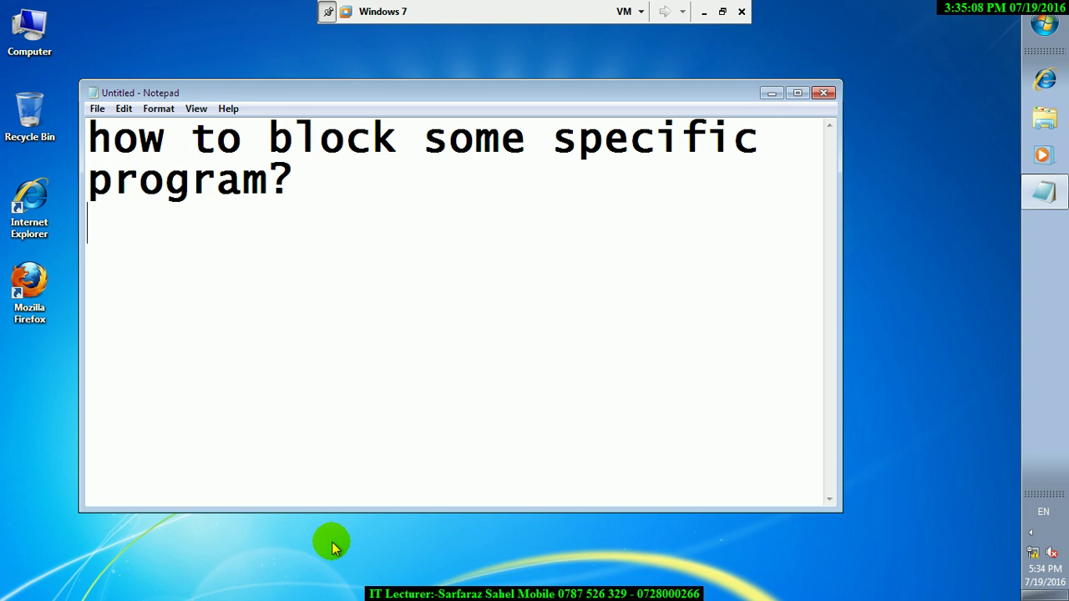
{"action": "key", "text": "Return"}
{"action": "left_click", "coordinate": [795, 93]}
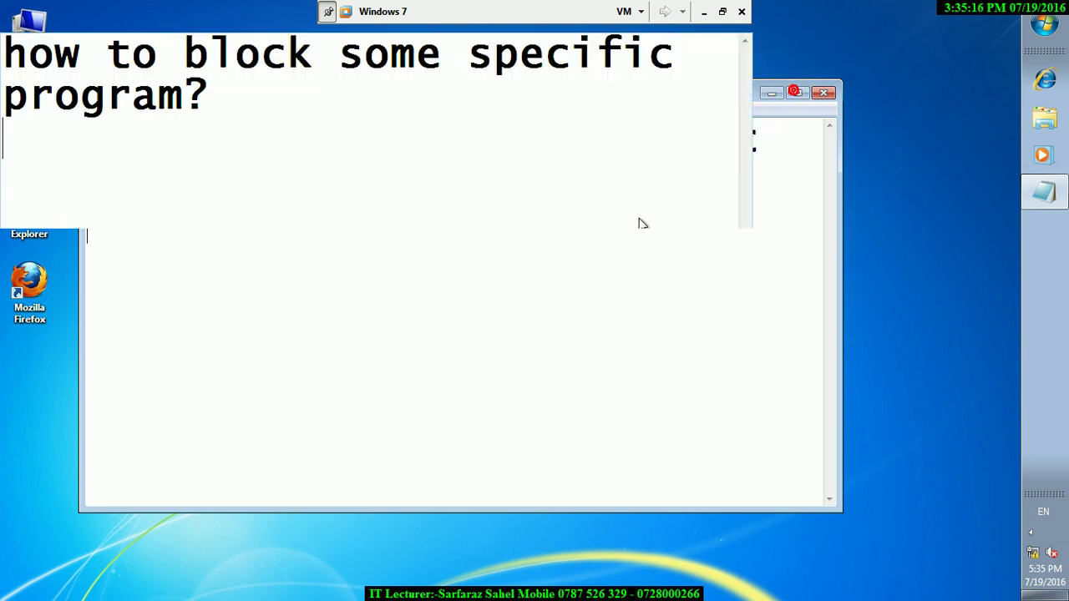
- Add the line 'type in run:gpedit.msc' to the note
{"action": "type", "text": "type in rgun"}
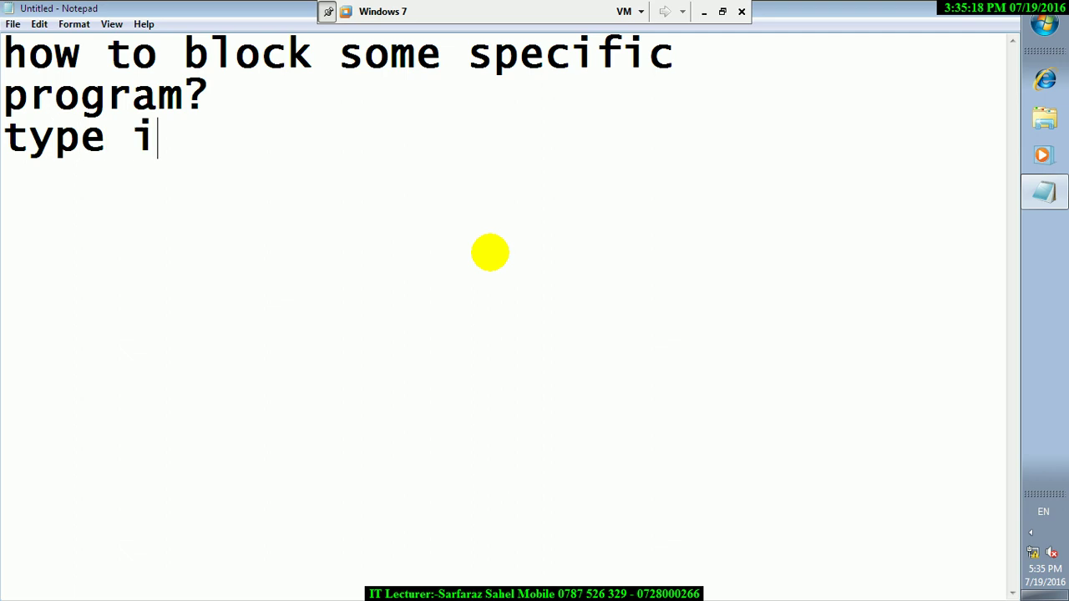
{"action": "key", "text": "BackSpace"}
{"action": "key", "text": "BackSpace"}
{"action": "key", "text": "BackSpace"}
{"action": "type", "text": "u"}
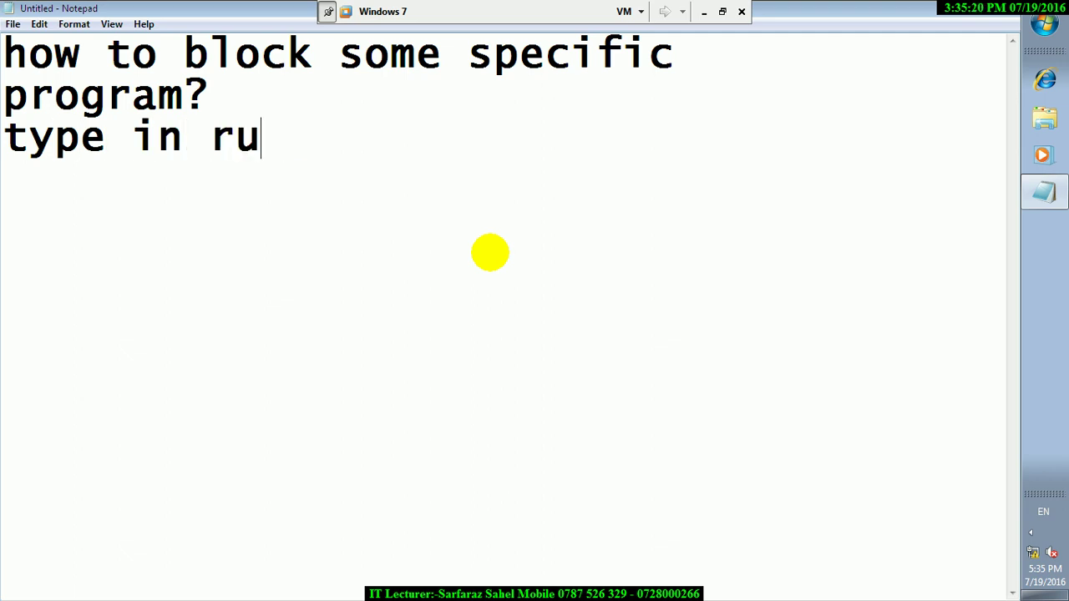
{"action": "type", "text": "n:gpedt"}
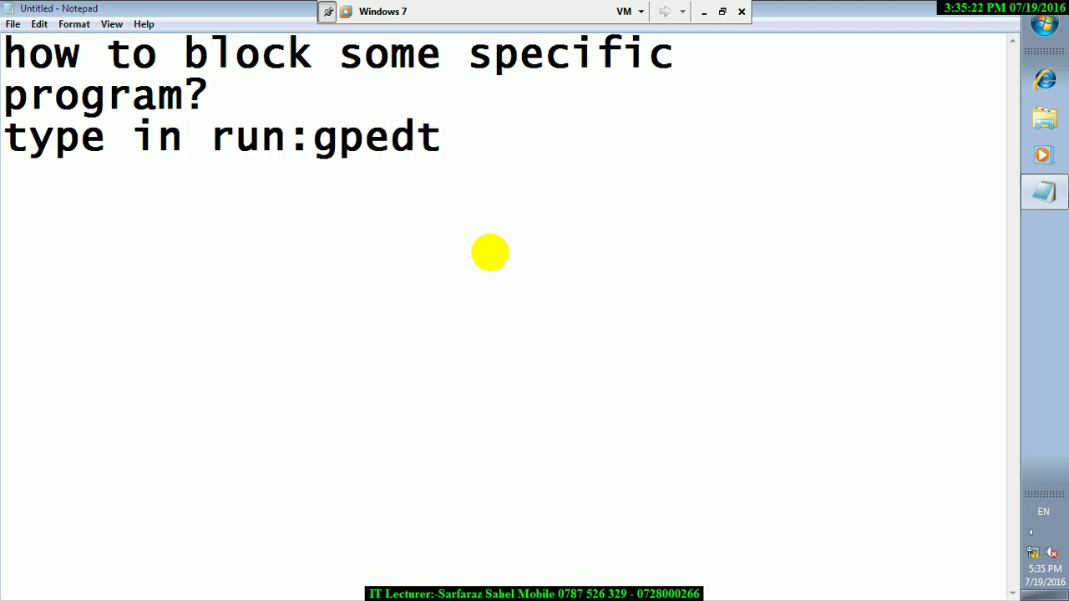
{"action": "key", "text": "BackSpace"}
{"action": "type", "text": "it.msc."}
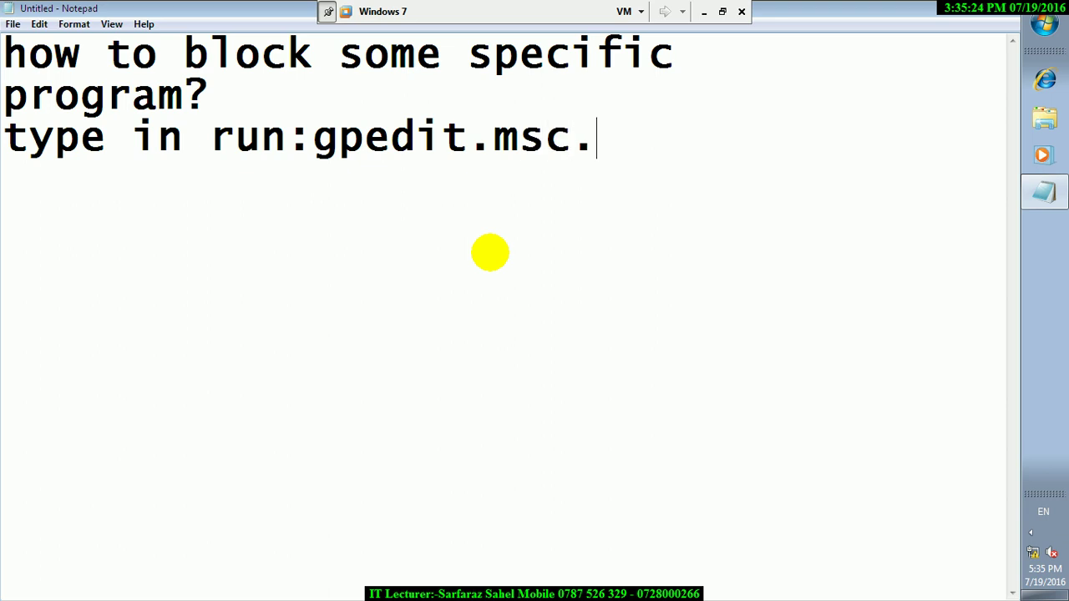
{"action": "key", "text": "BackSpace"}
{"action": "key", "text": "Return"}
- Add the line 'administrative templates/system' below it
{"action": "type", "text": "administraatig"}
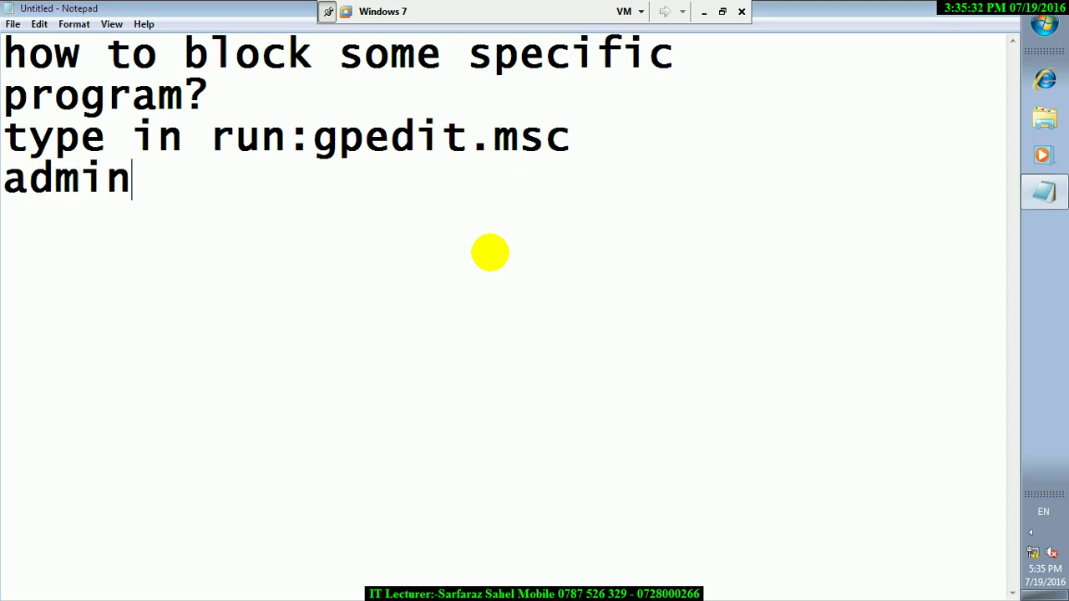
{"action": "key", "text": "BackSpace"}
{"action": "key", "text": "BackSpace"}
{"action": "key", "text": "BackSpace"}
{"action": "key", "text": "BackSpace"}
{"action": "type", "text": "tige"}
{"action": "key", "text": "BackSpace"}
{"action": "key", "text": "BackSpace"}
{"action": "type", "text": "ve tj"}
{"action": "key", "text": "BackSpace"}
{"action": "type", "text": "om"}
{"action": "key", "text": "BackSpace"}
{"action": "key", "text": "BackSpace"}
{"action": "type", "text": "e"}
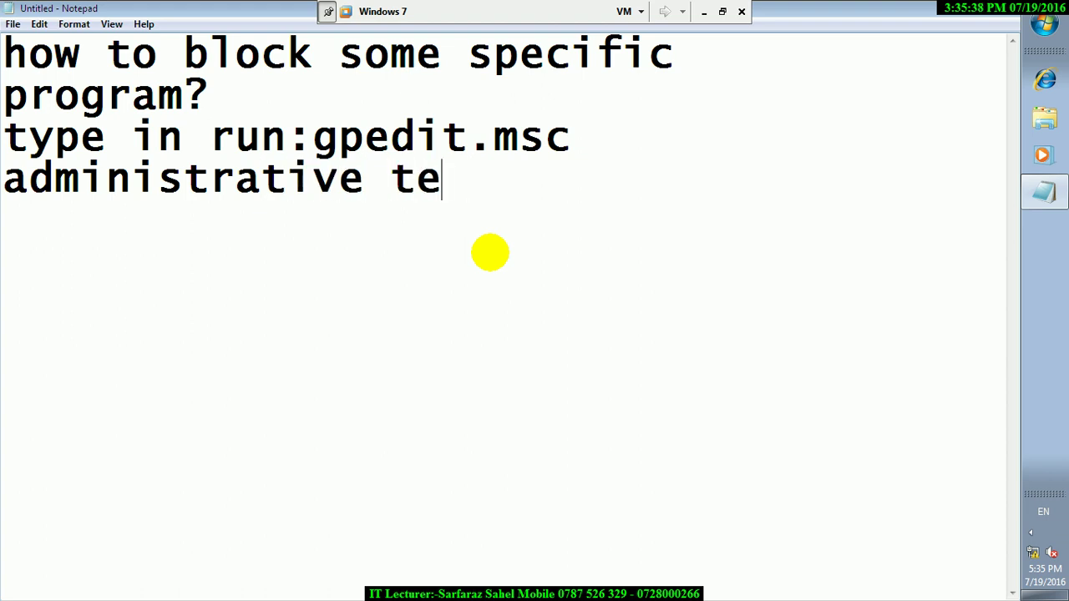
{"action": "type", "text": "mplates/ys"}
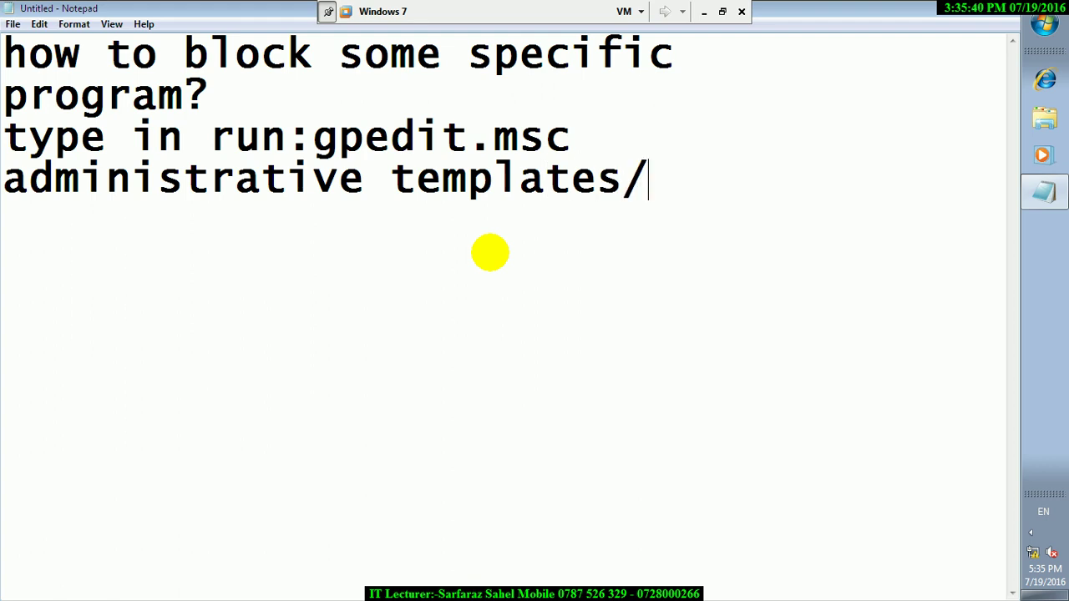
{"action": "type", "text": "administrative templates/system"}
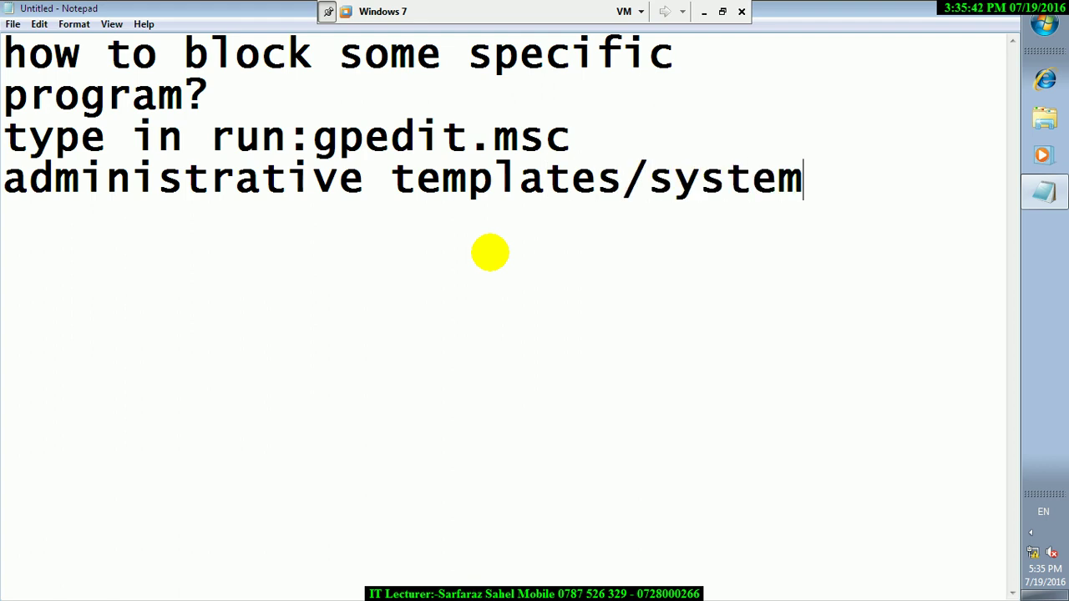
{"action": "key", "text": "Return"}
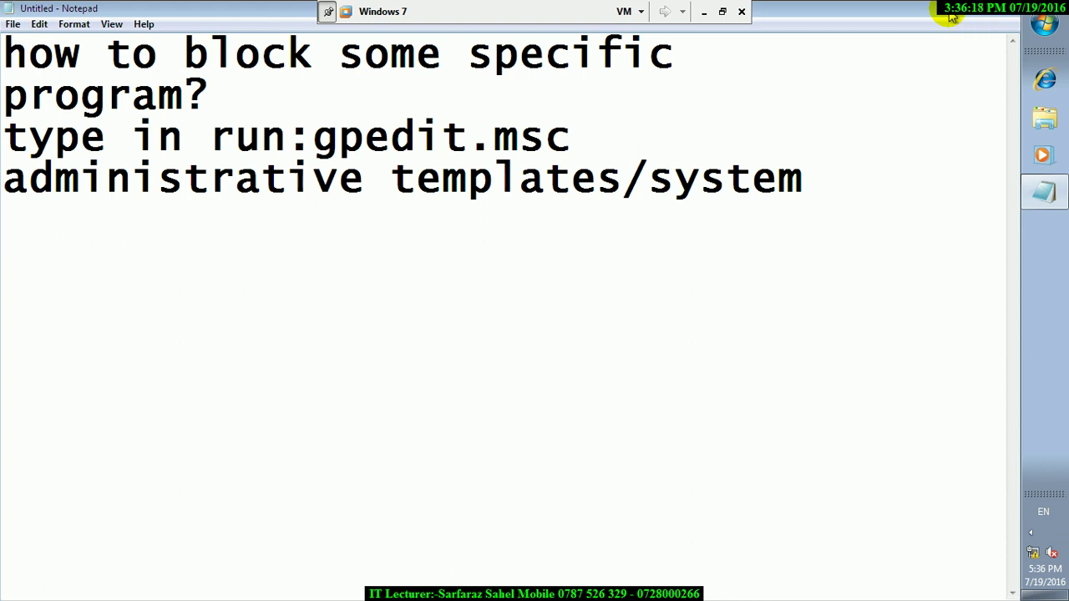
- Minimize Notepad and open gpedit.msc maximized
{"action": "left_click", "coordinate": [949, 17]}
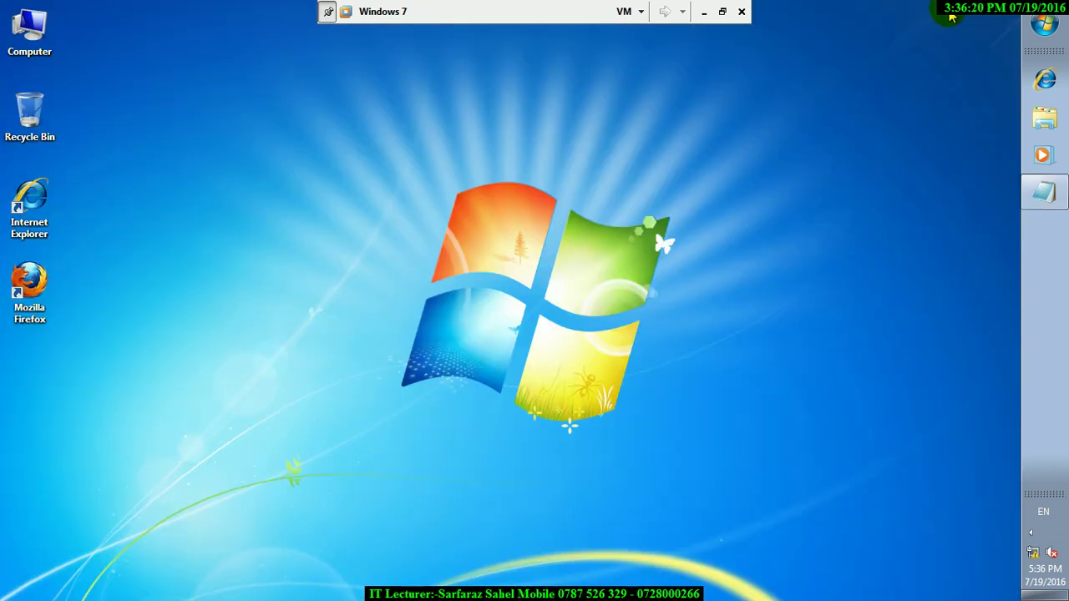
{"action": "key", "text": "super+r"}
{"action": "type", "text": "gp"}
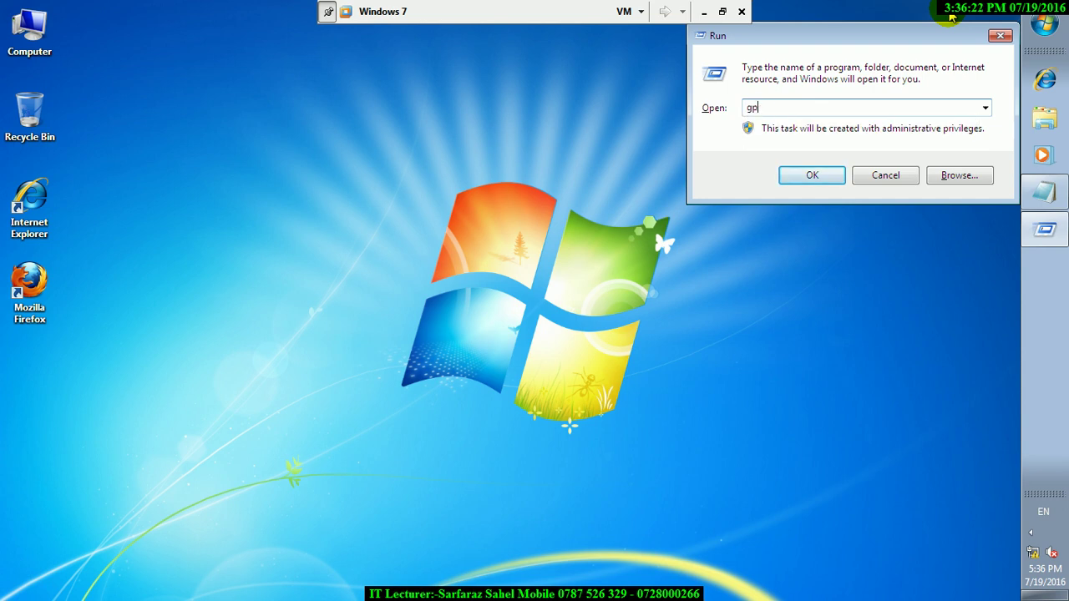
{"action": "type", "text": "edit.msc"}
{"action": "left_click", "coordinate": [827, 175]}
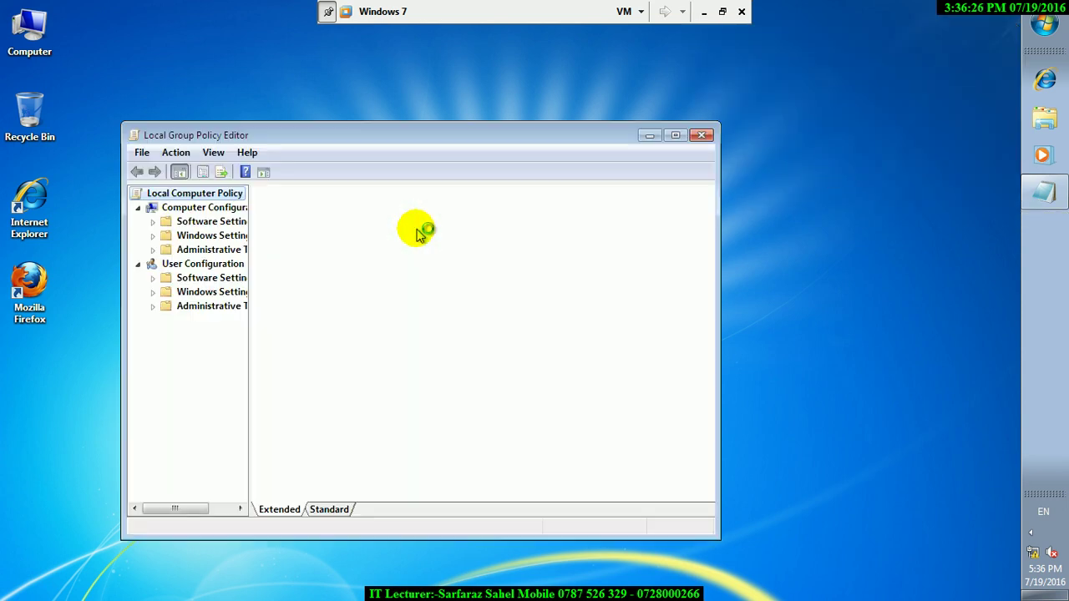
{"action": "left_click", "coordinate": [677, 135]}
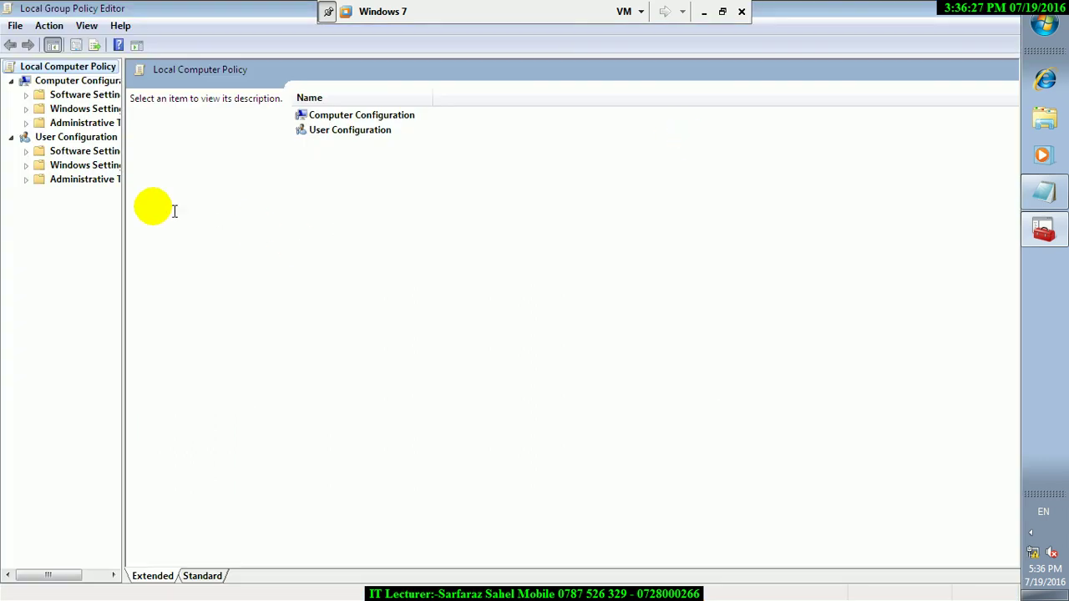
- Widen the tree and open User Configuration > Administrative Templates > System
{"action": "left_click", "coordinate": [122, 200]}
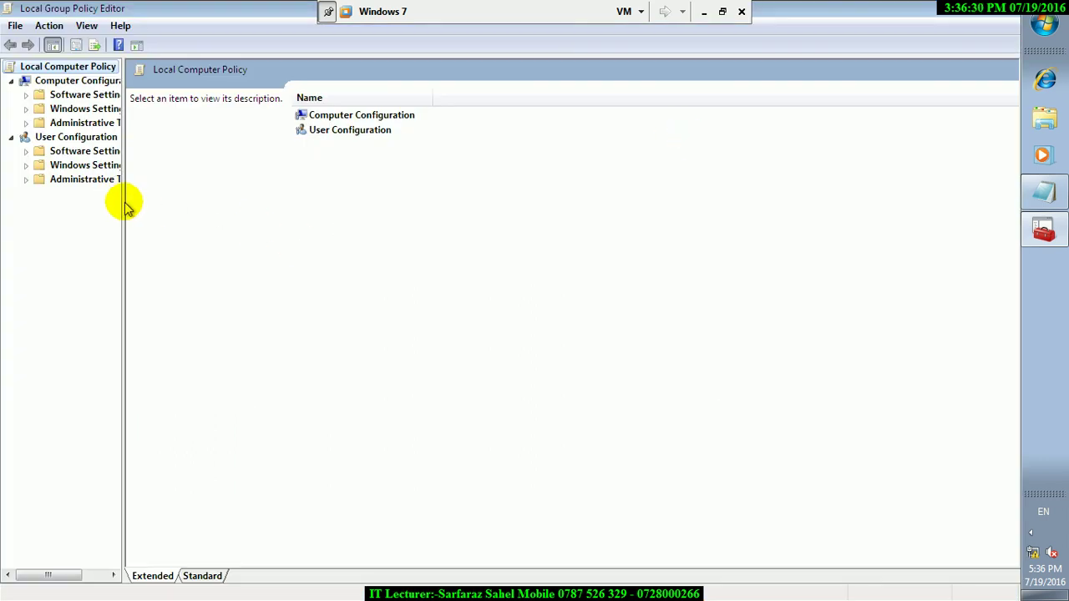
{"action": "left_click_drag", "start_coordinate": [125, 200], "coordinate": [167, 201]}
{"action": "left_click", "coordinate": [129, 186]}
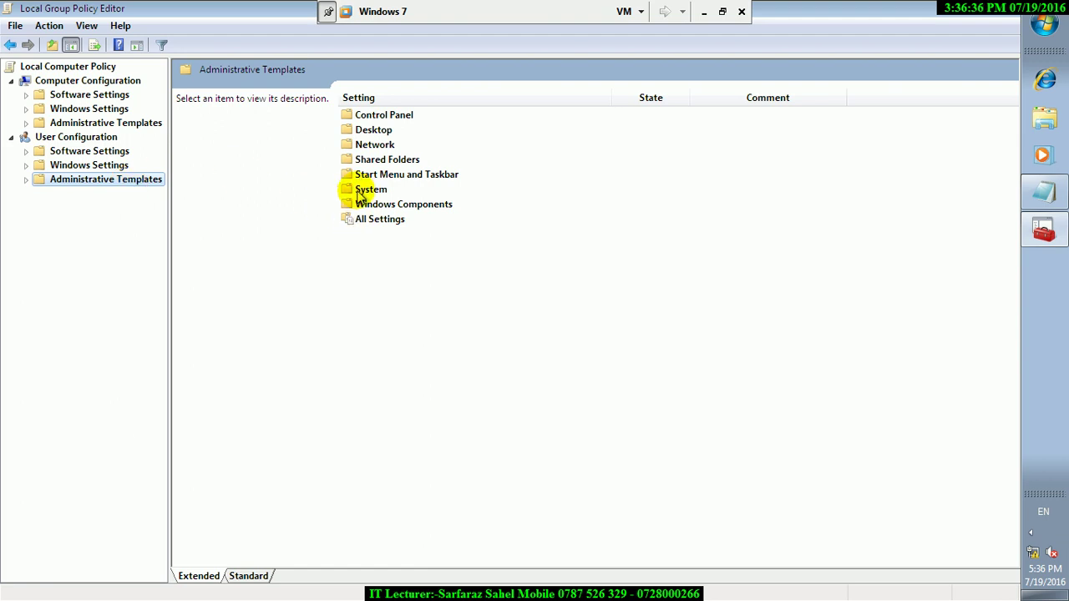
{"action": "double_click", "coordinate": [361, 192]}
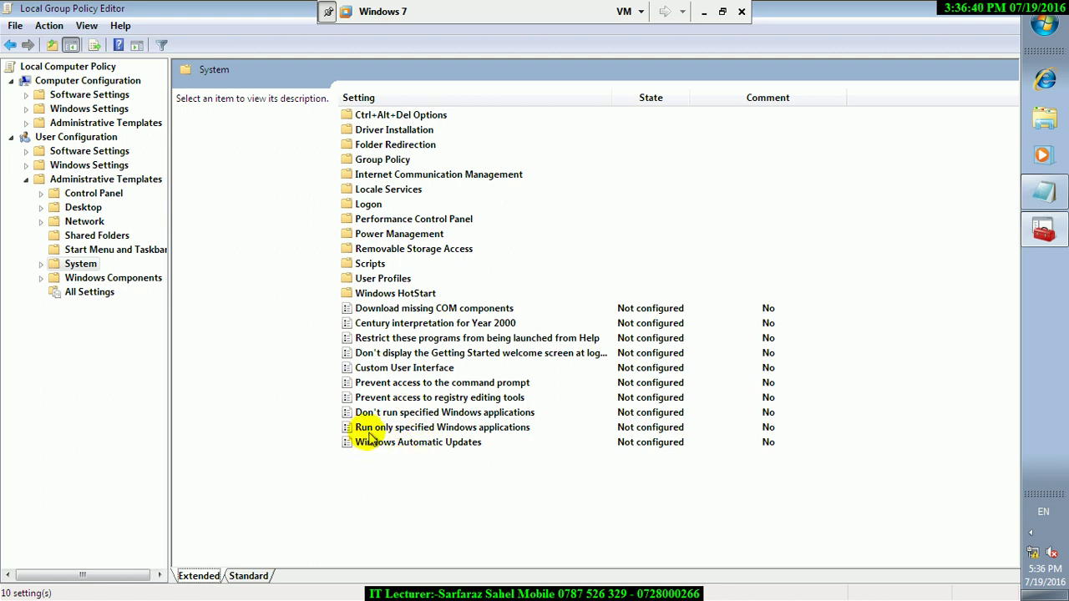
- Enable Run only specified Windows applications and add wordpad.exe to the allowed list
{"action": "double_click", "coordinate": [494, 440]}
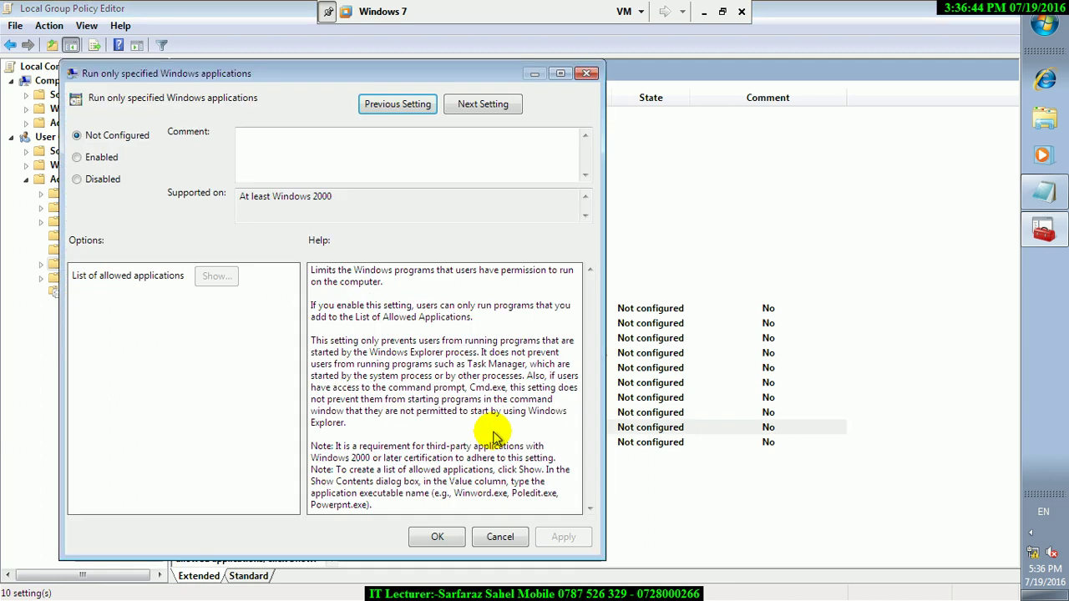
{"action": "left_click", "coordinate": [77, 157]}
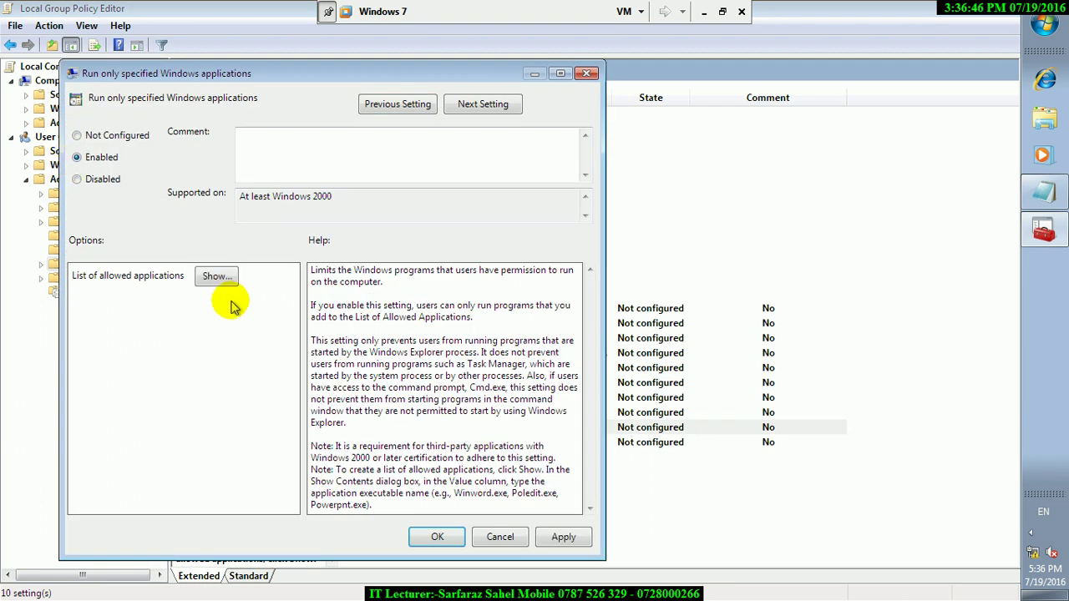
{"action": "left_click", "coordinate": [217, 276]}
{"action": "left_click", "coordinate": [161, 168]}
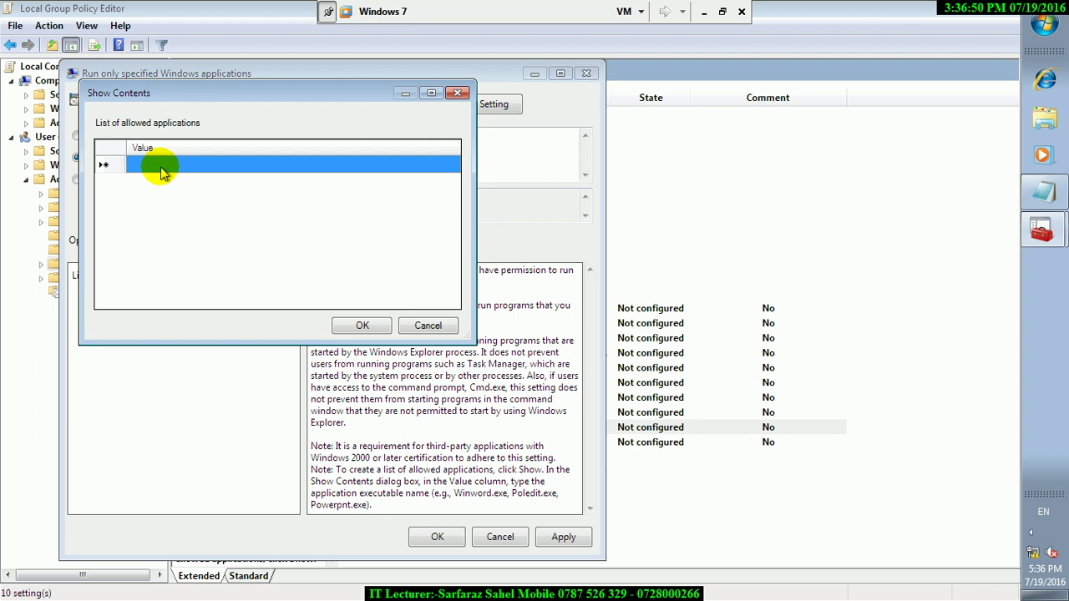
{"action": "type", "text": "wo"}
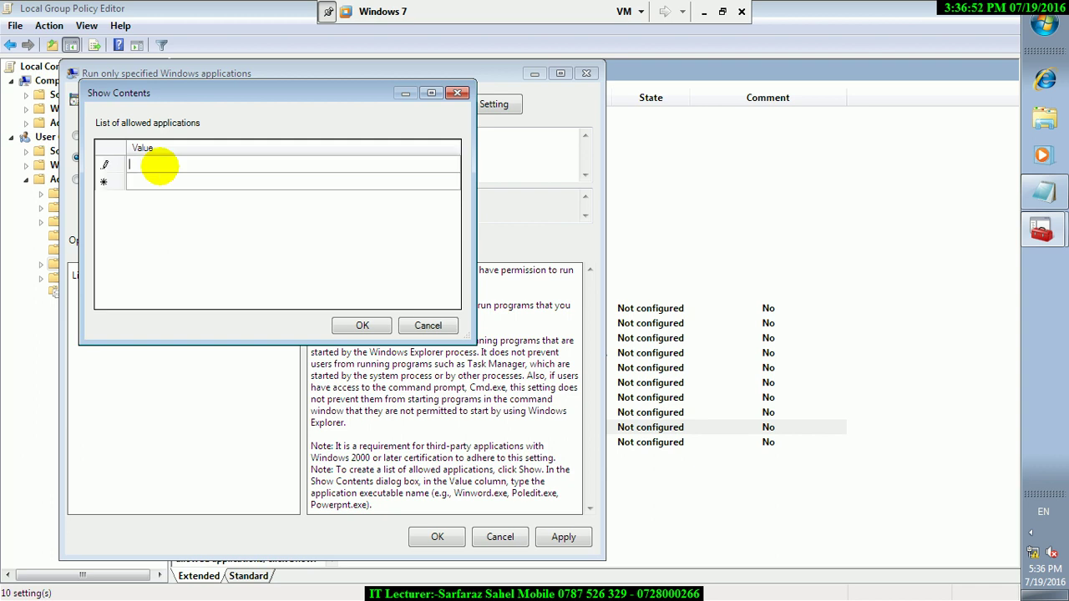
{"action": "type", "text": "rdpad.ee"}
{"action": "type", "text": "e"}
{"action": "key", "text": "Return"}
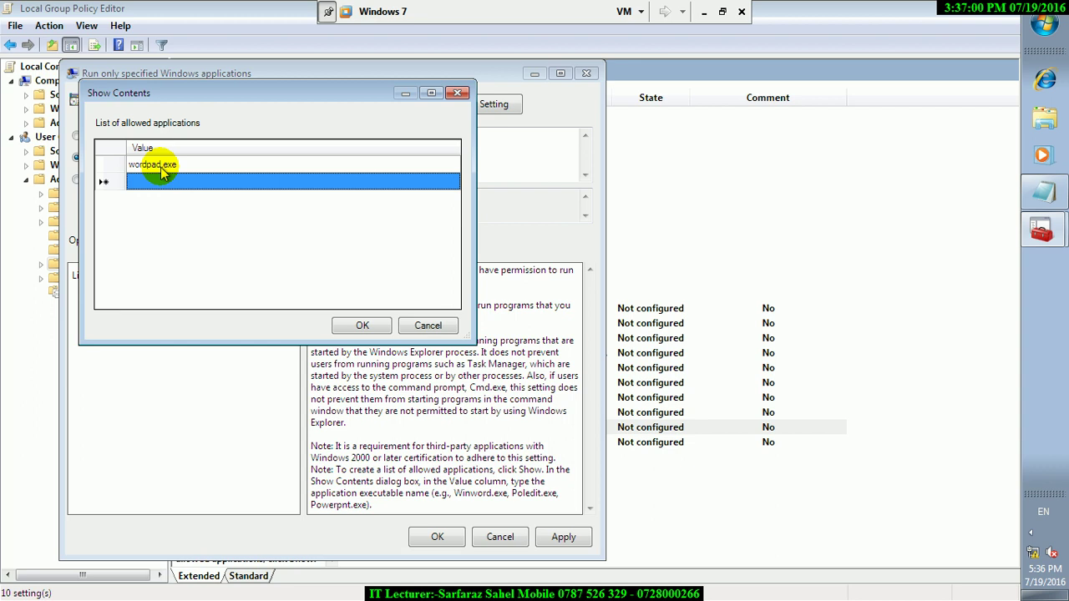
- Add wmplyer.exe and mspaint.exe to the list, then apply the policy
{"action": "type", "text": "wmplyer"}
{"action": "key", "text": "BackSpace"}
{"action": "key", "text": "BackSpace"}
{"action": "key", "text": "BackSpace"}
{"action": "type", "text": "ay"}
{"action": "key", "text": "BackSpace"}
{"action": "key", "text": "BackSpace"}
{"action": "type", "text": "yer."}
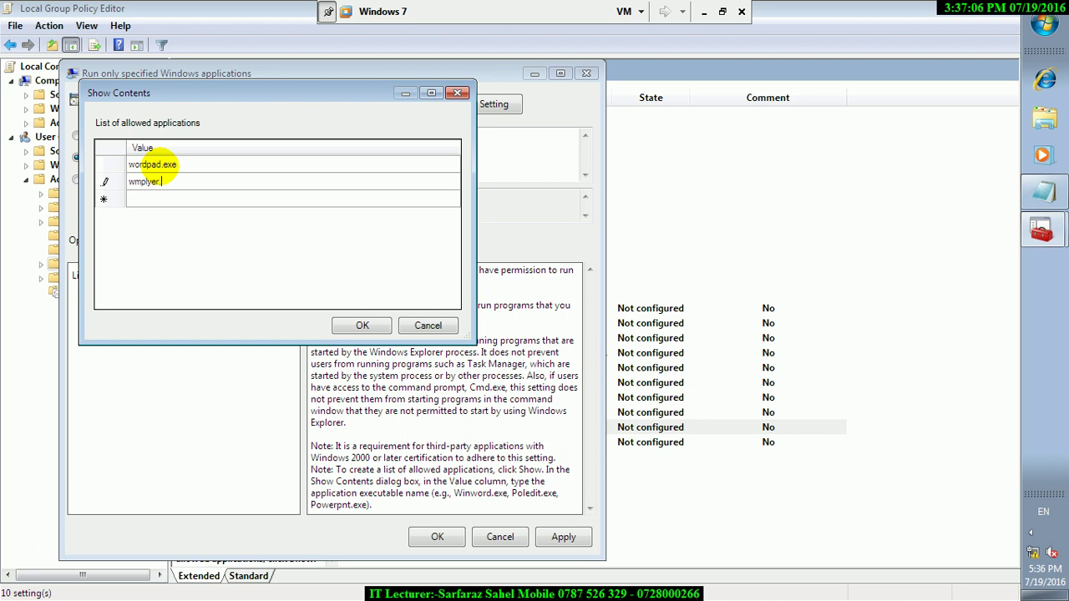
{"action": "type", "text": "exe"}
{"action": "key", "text": "Return"}
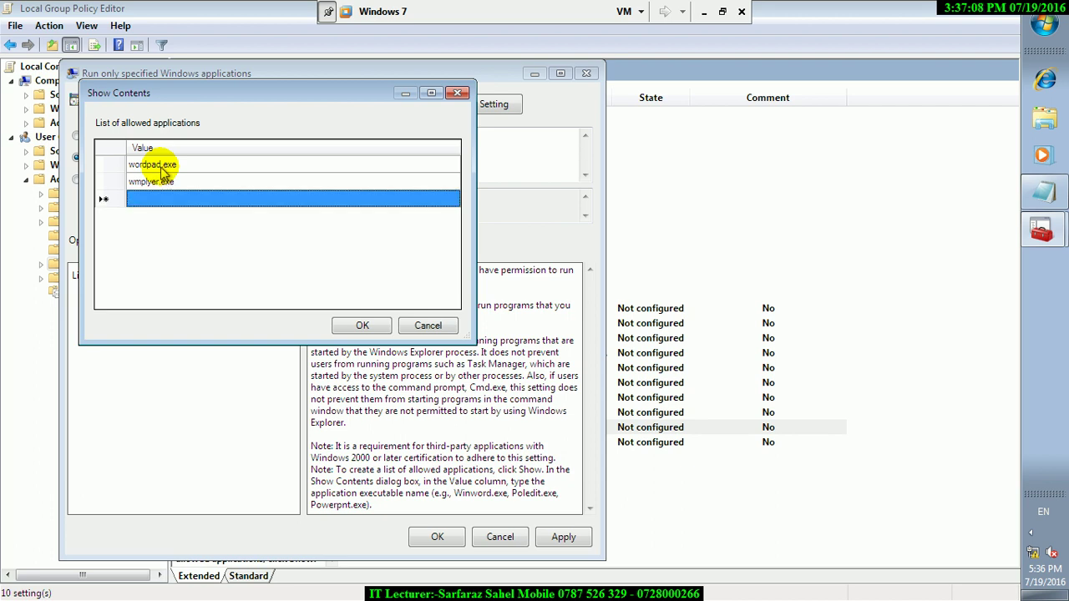
{"action": "type", "text": "mspaint.exe"}
{"action": "key", "text": "Return"}
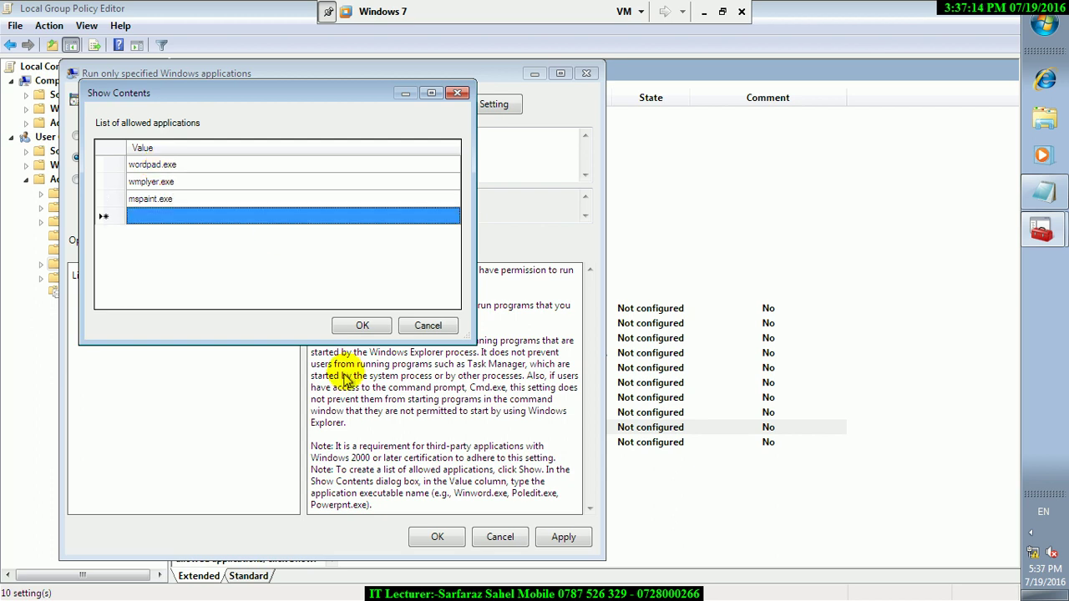
{"action": "left_click", "coordinate": [355, 325]}
{"action": "left_click", "coordinate": [563, 537]}
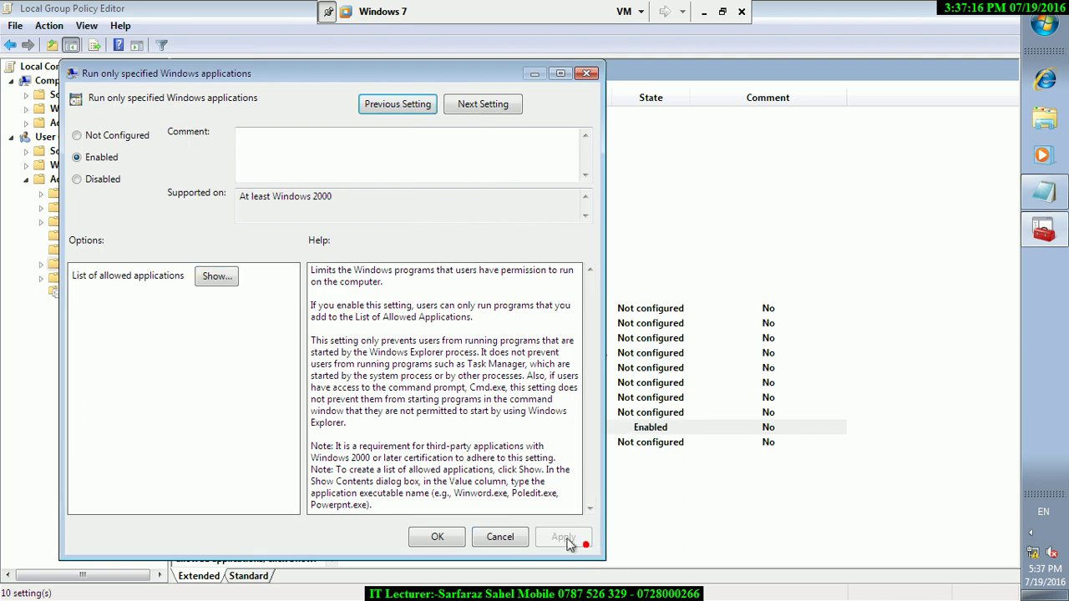
{"action": "left_click", "coordinate": [437, 537]}
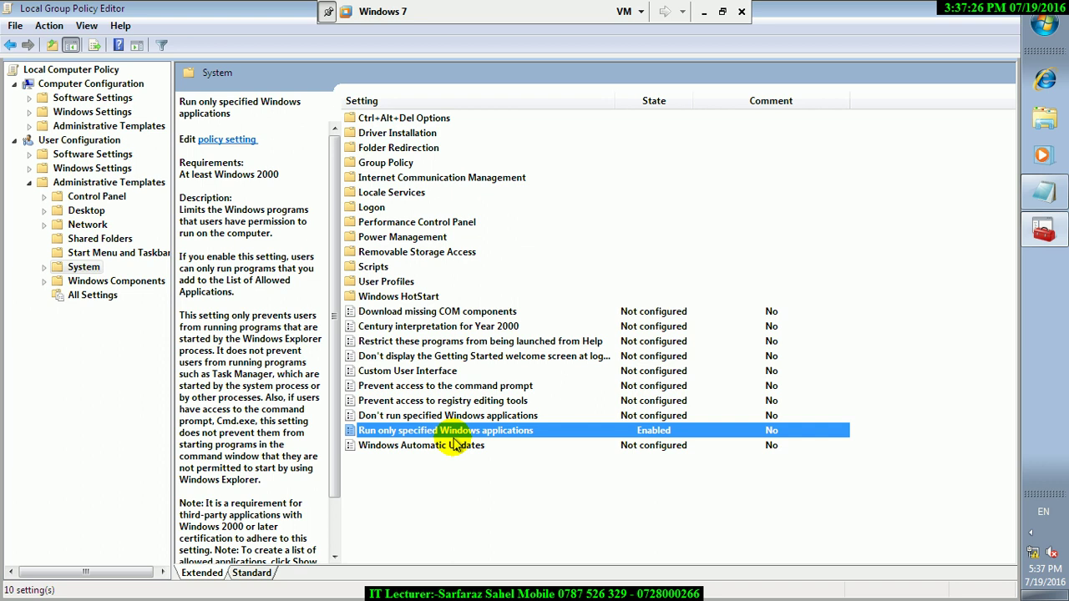
{"action": "left_click", "coordinate": [949, 15]}
- Try running calc from Run and get a Restrictions error
{"action": "key", "text": "super+r"}
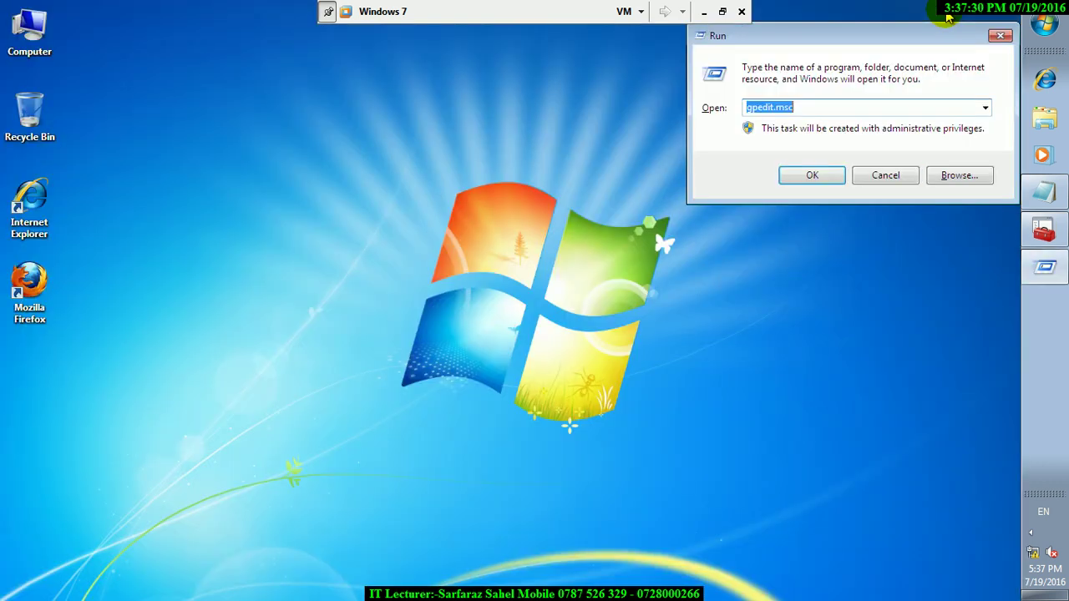
{"action": "type", "text": "clac"}
{"action": "key", "text": "Return"}
{"action": "key", "text": "Return"}
{"action": "type", "text": "ca"}
{"action": "key", "text": "BackSpace"}
{"action": "type", "text": "acl"}
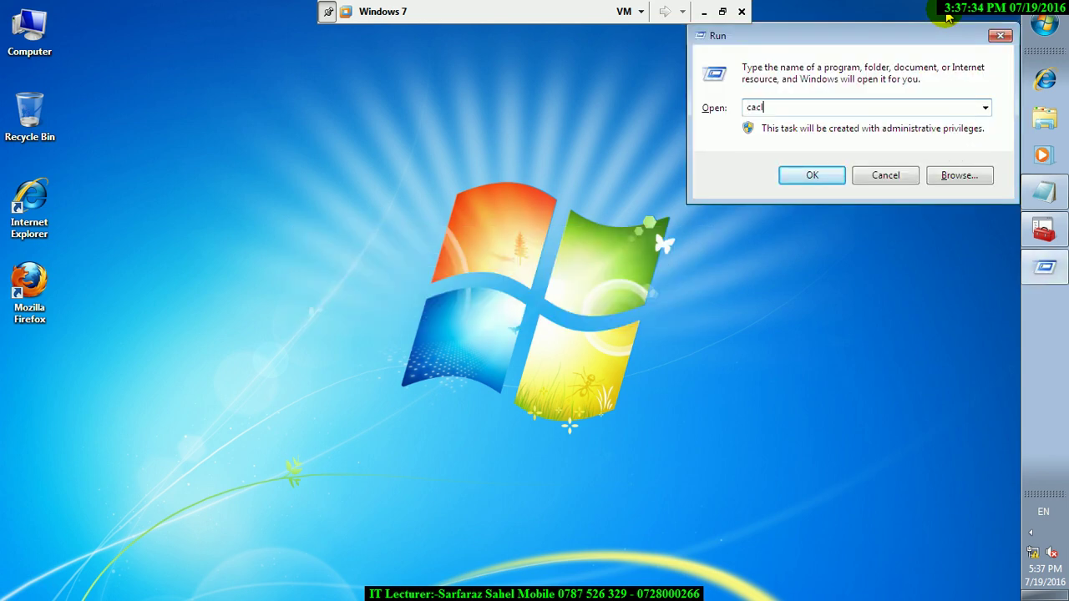
{"action": "key", "text": "Return"}
{"action": "key", "text": "Return"}
{"action": "type", "text": "calc"}
{"action": "key", "text": "Return"}
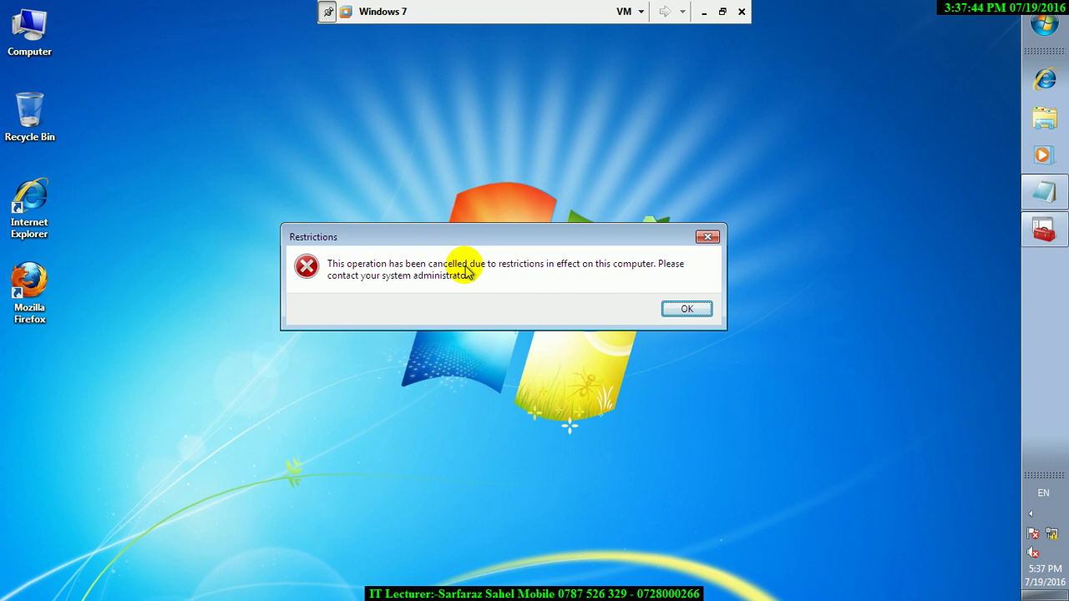
{"action": "key", "text": "Return"}
- Try running control and get a Restrictions error
{"action": "key", "text": "super+r"}
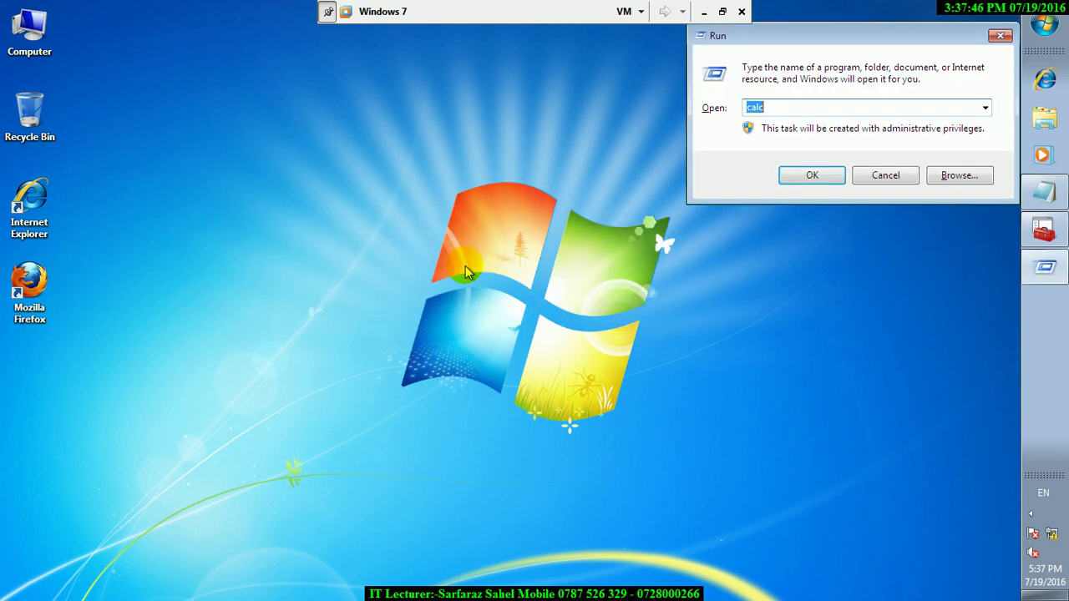
{"action": "type", "text": "control"}
{"action": "key", "text": "Return"}
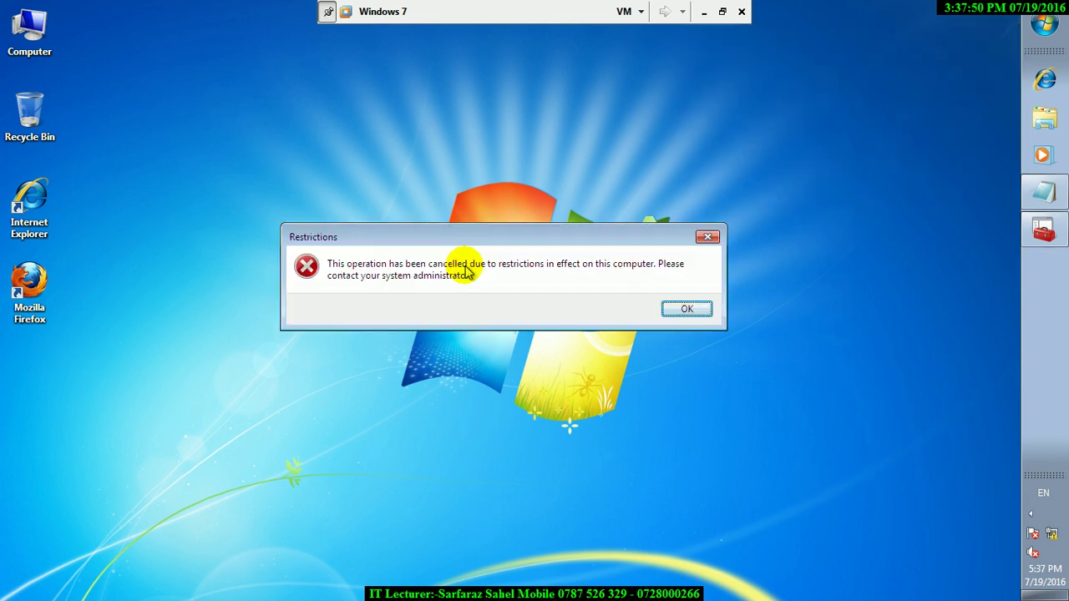
{"action": "key", "text": "Return"}
- Run c: to open Local Disk (C:)
{"action": "key", "text": "super+r"}
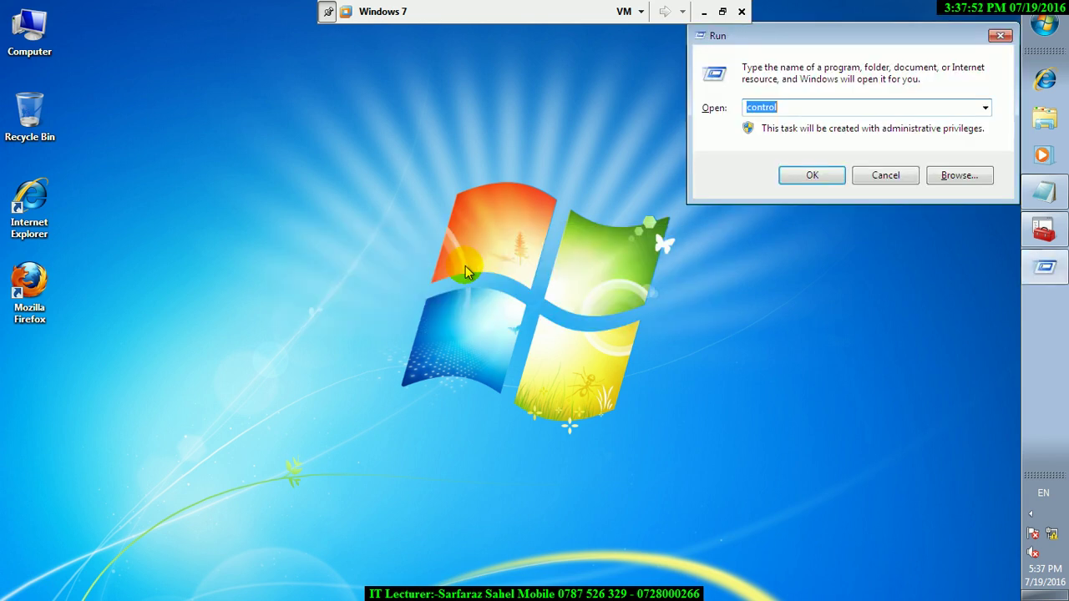
{"action": "key", "text": "BackSpace"}
{"action": "type", "text": "c"}
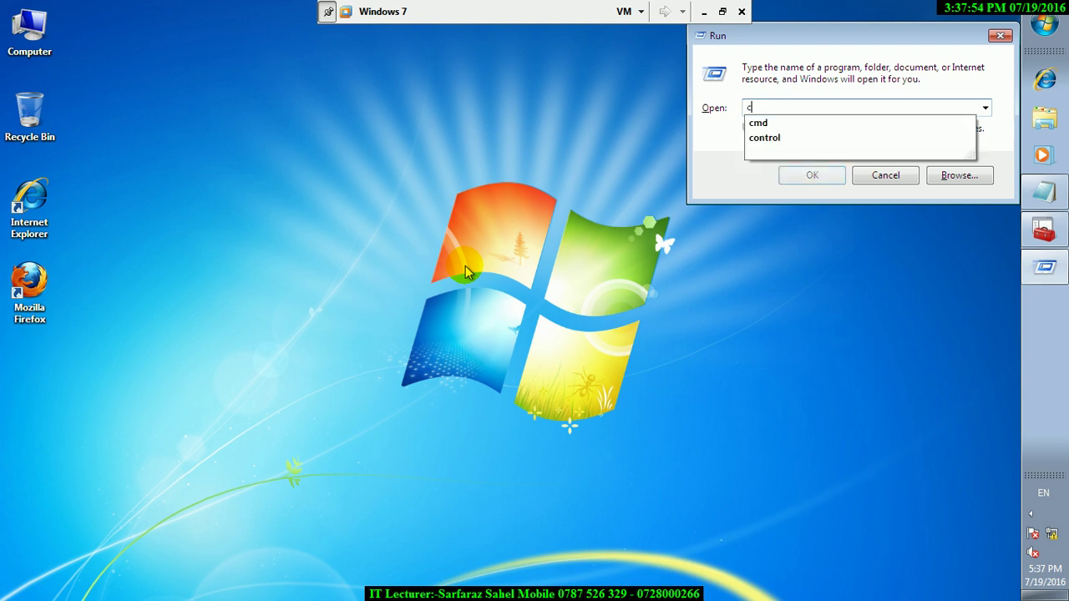
{"action": "key", "text": "Down"}
{"action": "type", "text": "c:"}
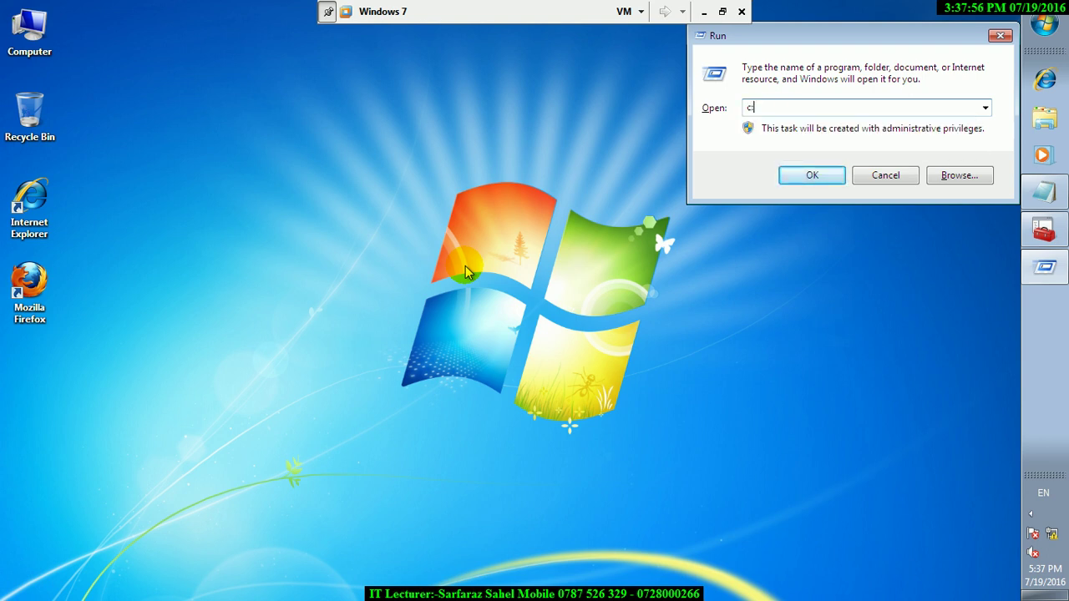
{"action": "key", "text": "Return"}
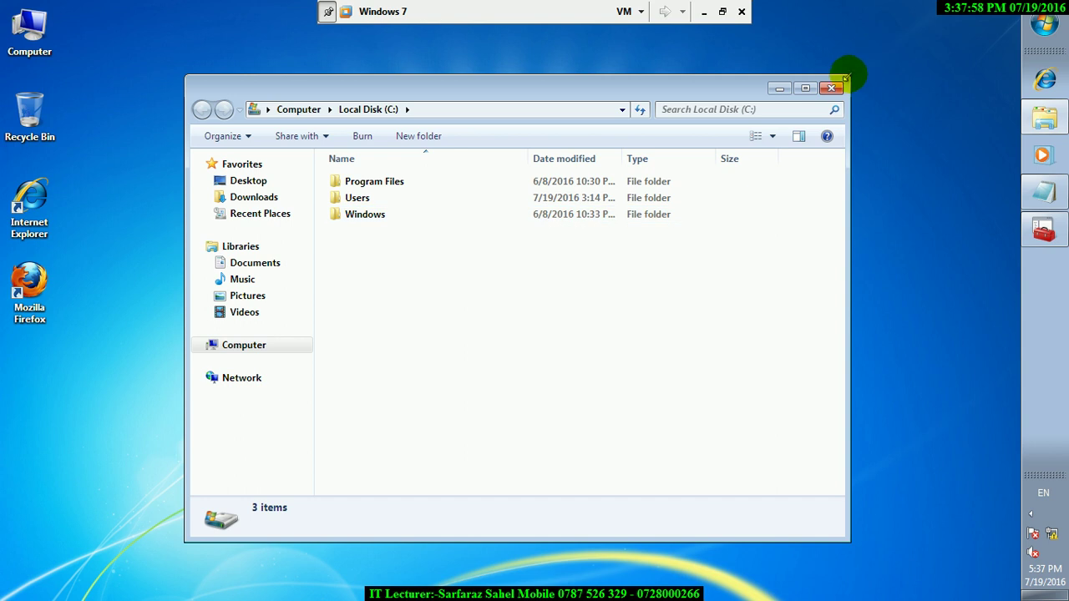
- Close Local Disk (C:) and try running notepad, which is refused
{"action": "left_click", "coordinate": [831, 88]}
{"action": "left_click", "coordinate": [1044, 23]}
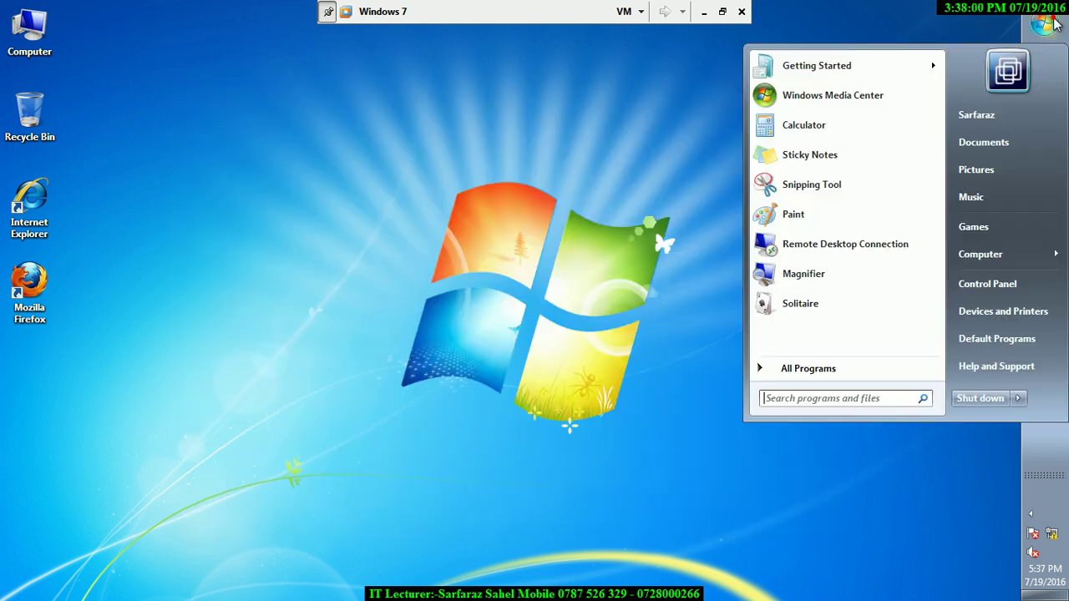
{"action": "key", "text": "super+r"}
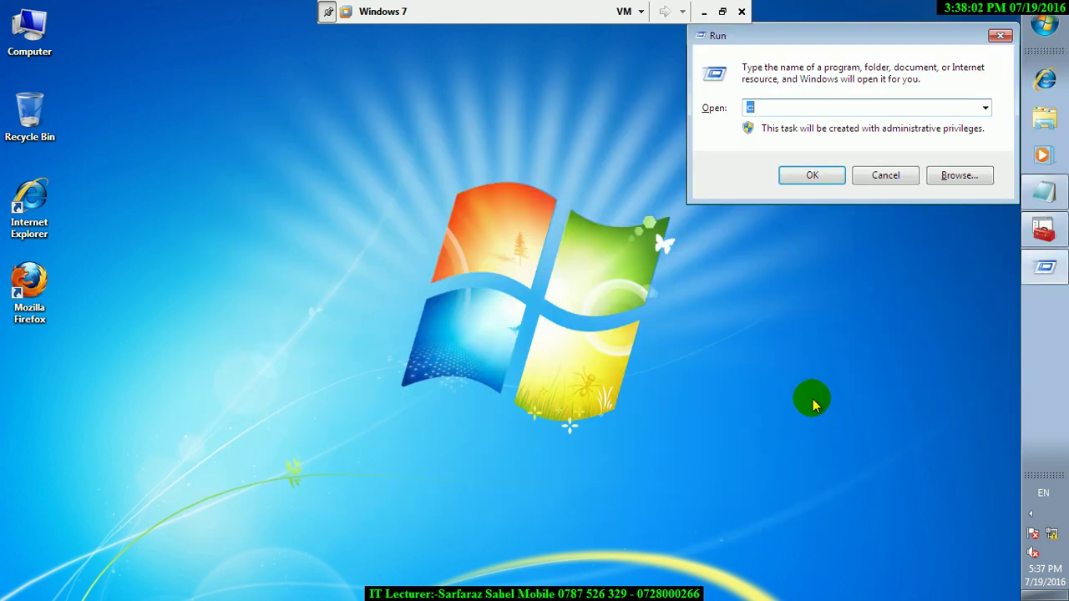
{"action": "type", "text": "notepad"}
{"action": "key", "text": "Return"}
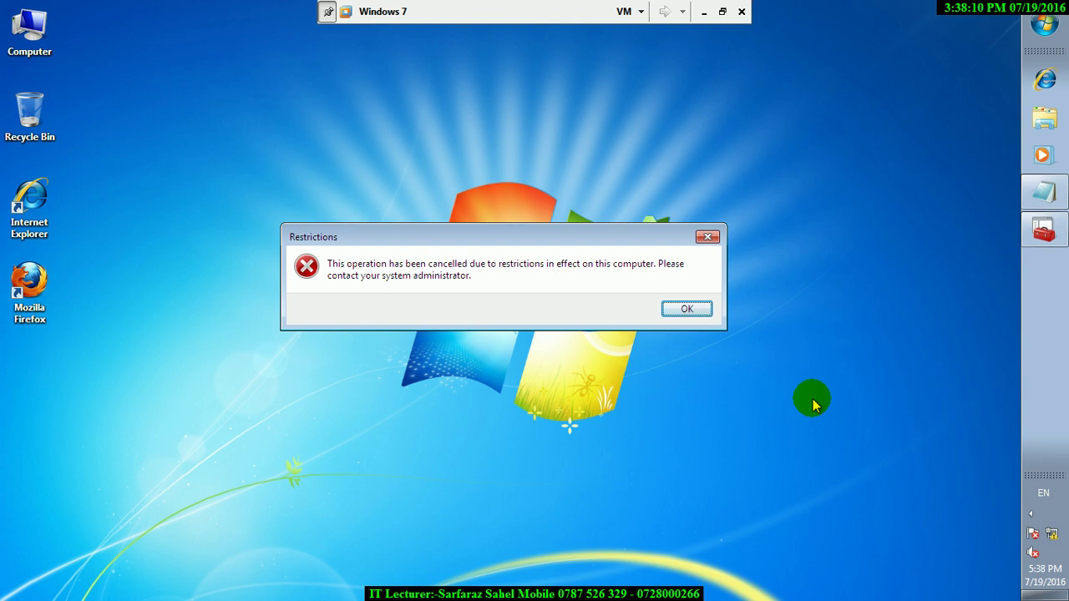
{"action": "key", "text": "Return"}
- Try running gpedit.msc from Run and dismiss the Restrictions error
{"action": "key", "text": "super+r"}
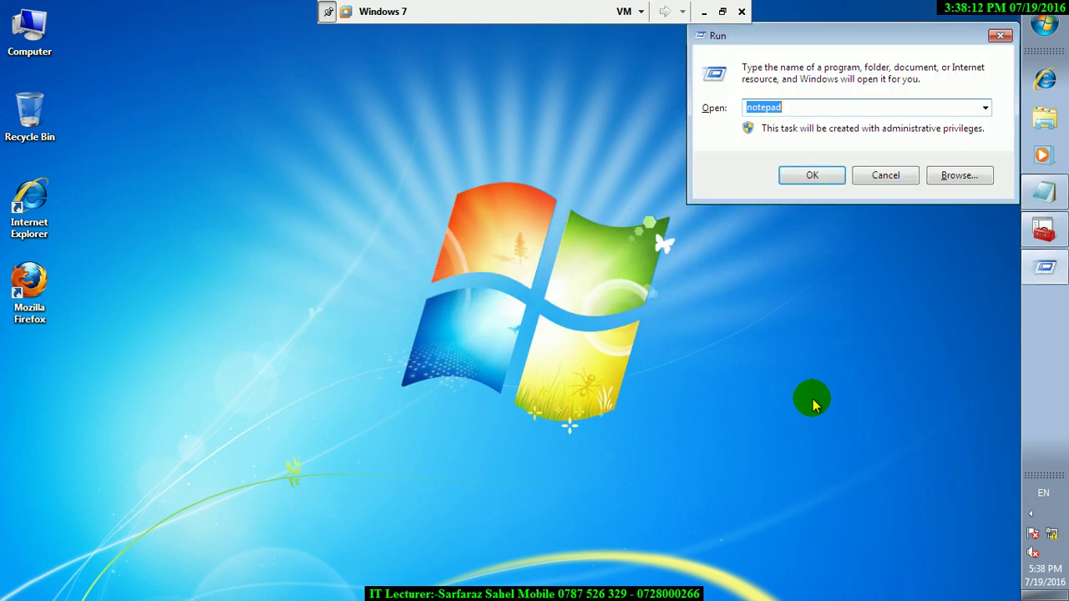
{"action": "type", "text": "gpe"}
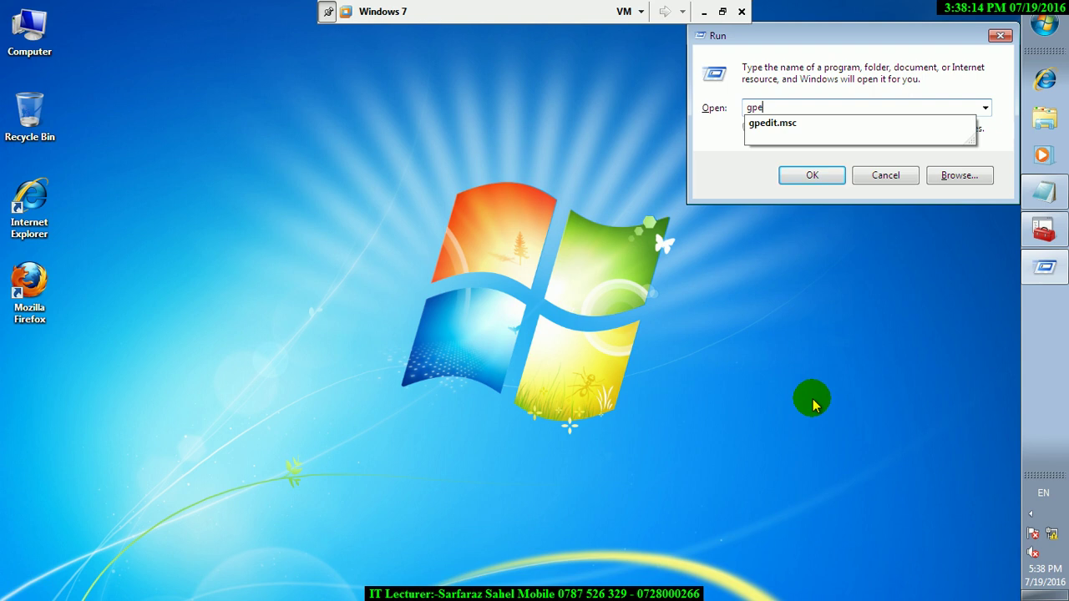
{"action": "key", "text": "Down"}
{"action": "key", "text": "Return"}
{"action": "key", "text": "Return"}
{"action": "key", "text": "super+r"}
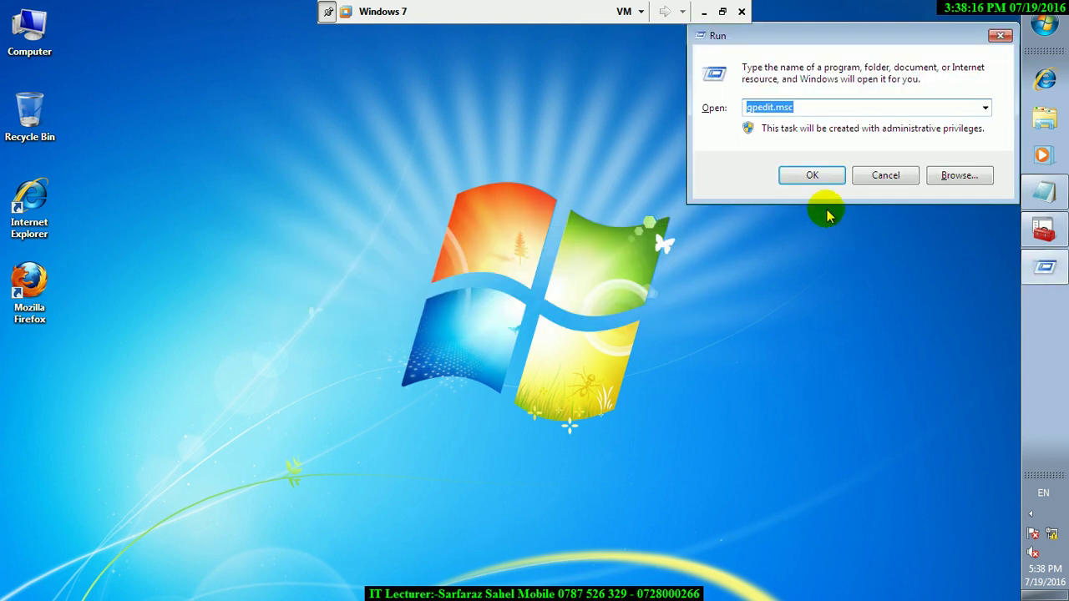
{"action": "left_click", "coordinate": [986, 108]}
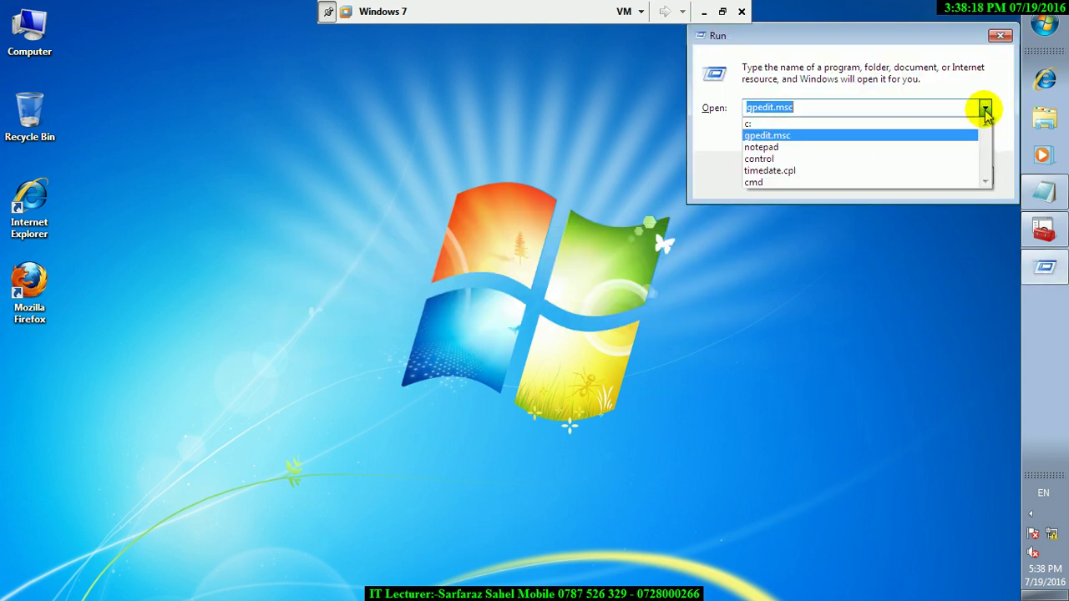
{"action": "left_click", "coordinate": [767, 126]}
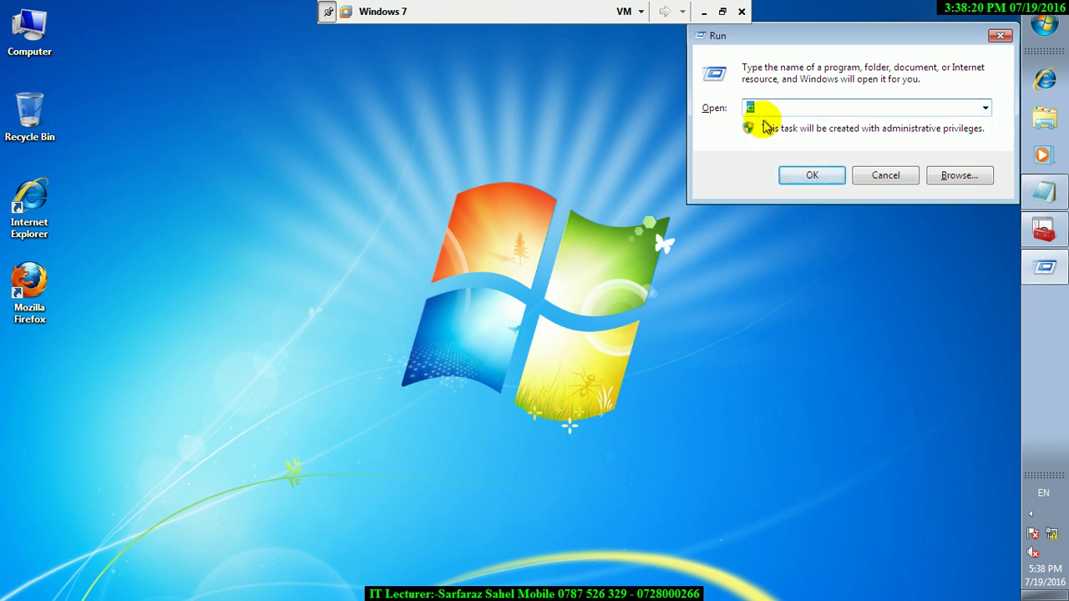
{"action": "type", "text": "gpedit"}
{"action": "left_click", "coordinate": [766, 123]}
{"action": "key", "text": "Return"}
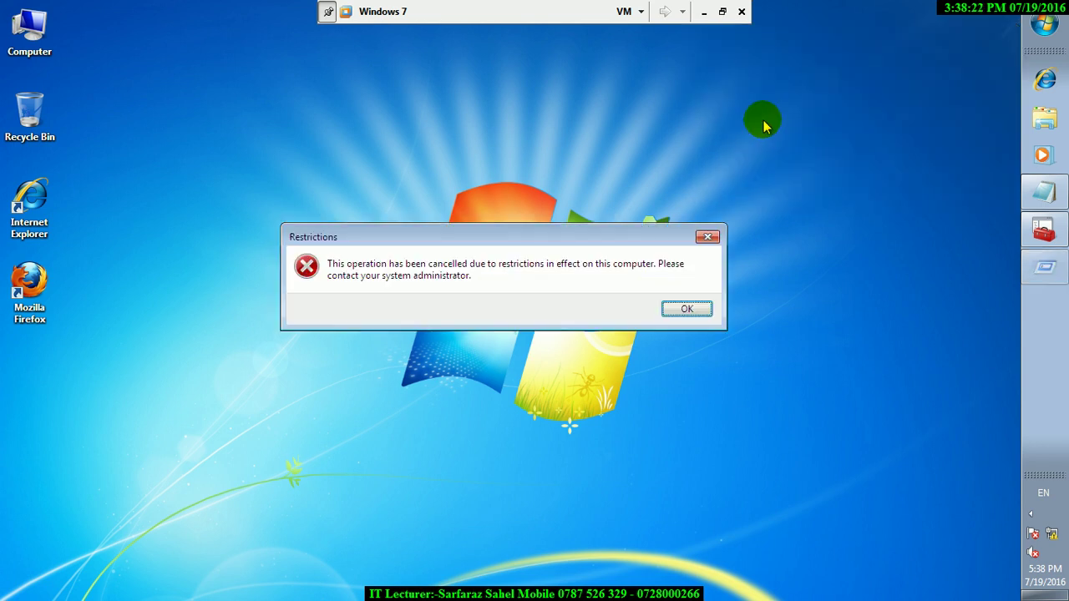
{"action": "key", "text": "Return"}
{"action": "key", "text": "super+r"}
{"action": "key", "text": "Return"}
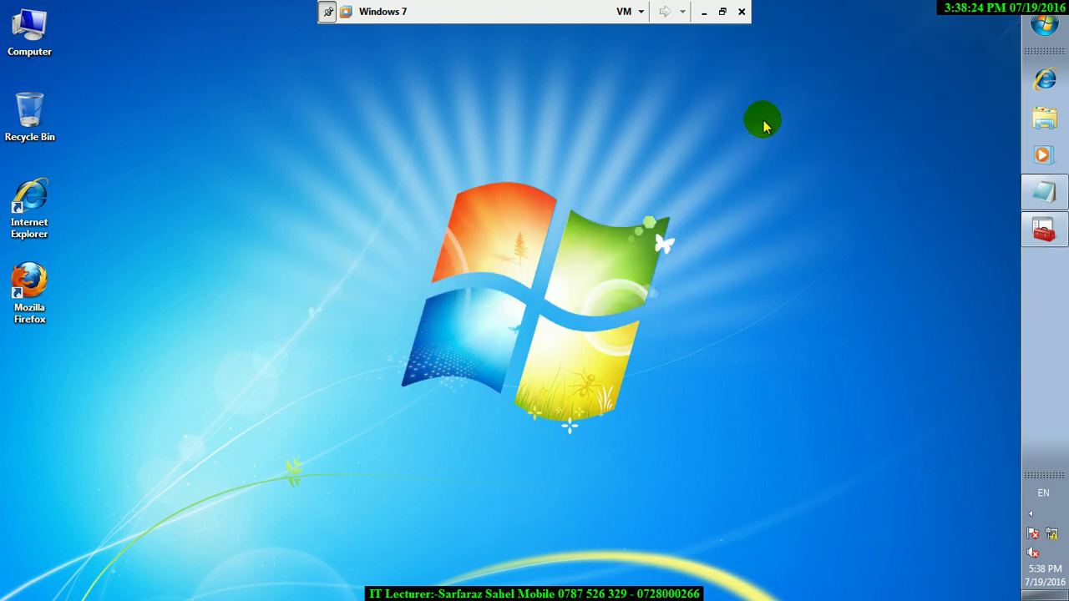
- Minimize the VM and run gpedit.msc on the host
{"action": "left_click", "coordinate": [704, 11]}
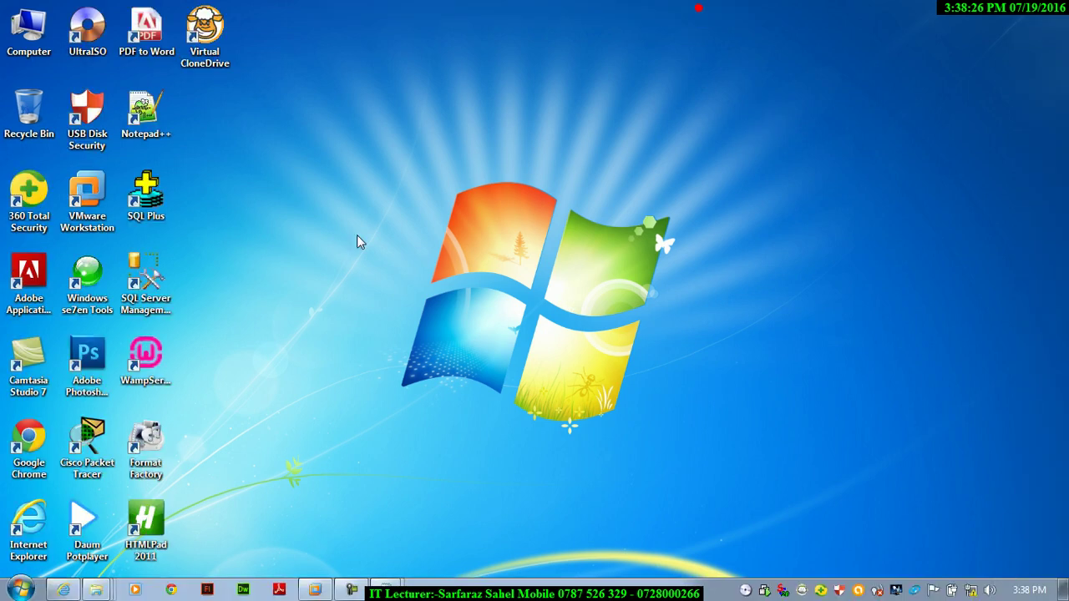
{"action": "key", "text": "super+r"}
{"action": "type", "text": "gp"}
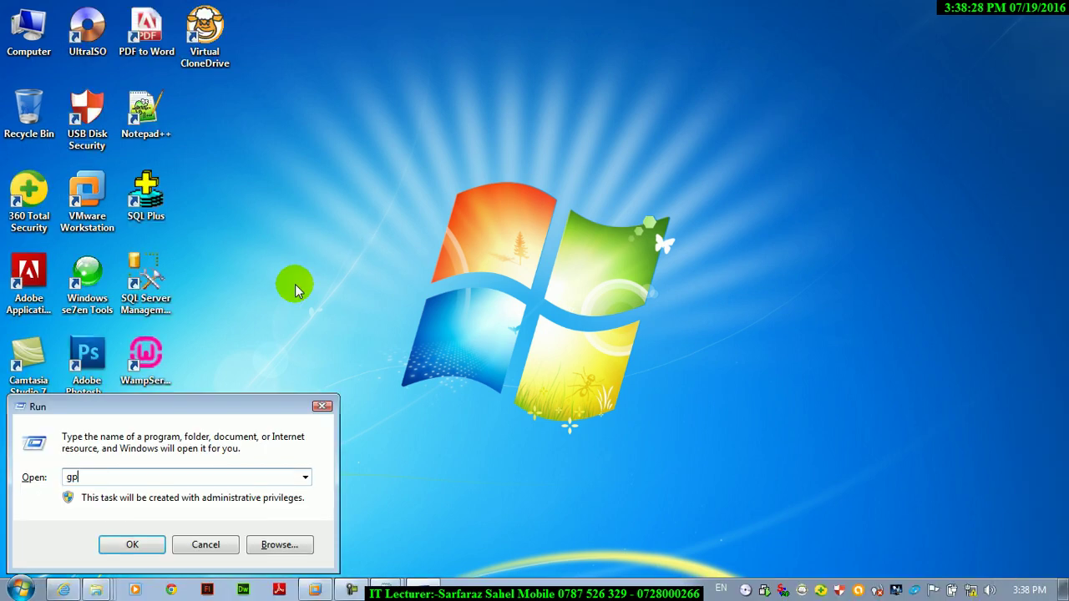
{"action": "type", "text": "edit.msc"}
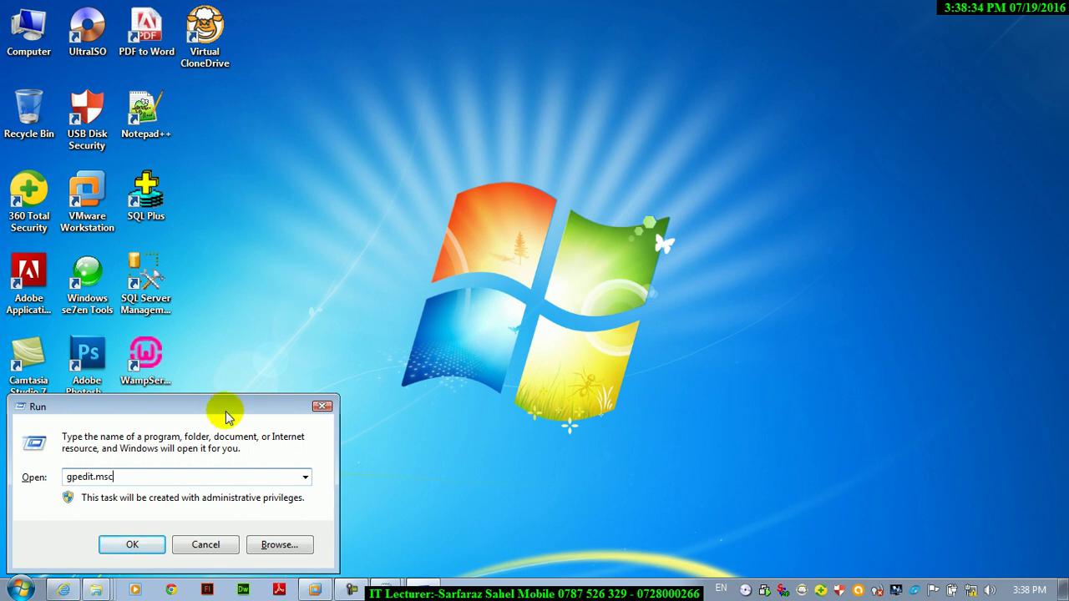
{"action": "left_click_drag", "start_coordinate": [239, 402], "coordinate": [501, 164]}
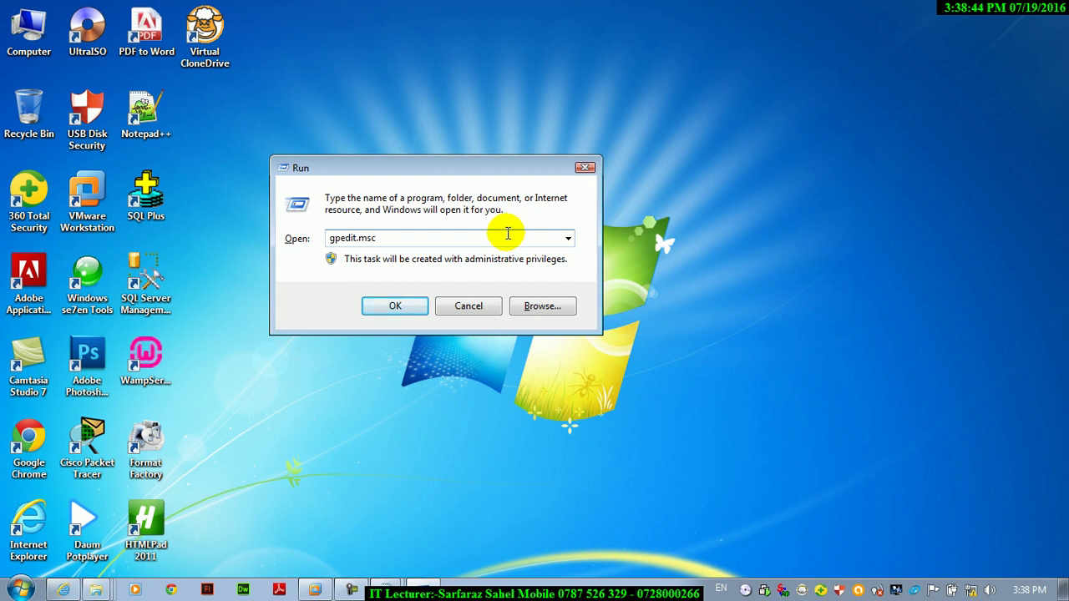
{"action": "left_click", "coordinate": [409, 306]}
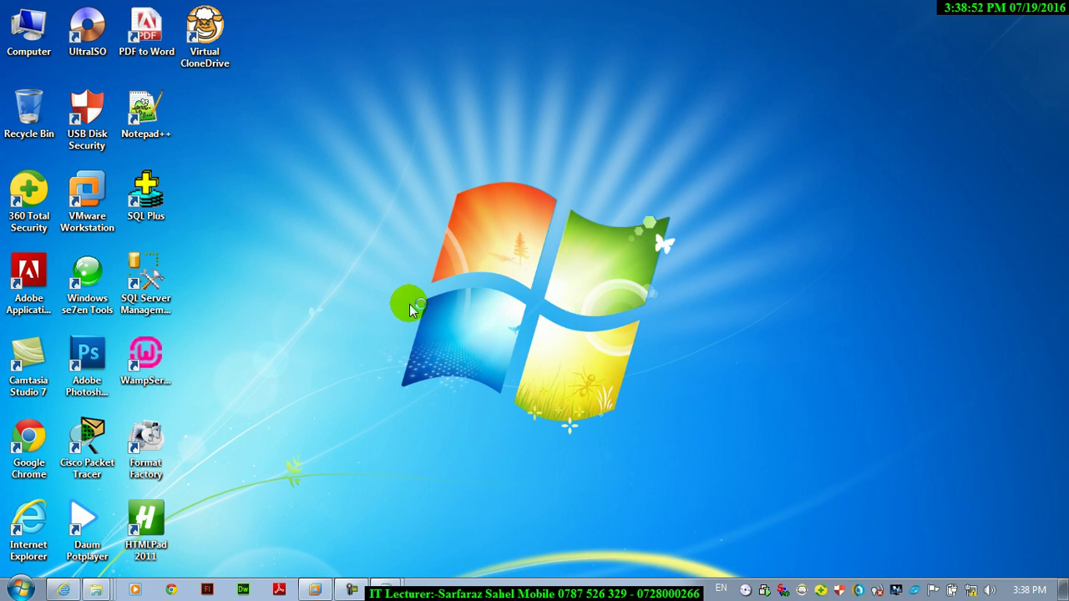
- Dismiss the sfc Run entry and refresh the host desktop several times
{"action": "key", "text": "super+r"}
{"action": "type", "text": "sfc"}
{"action": "key", "text": "Return"}
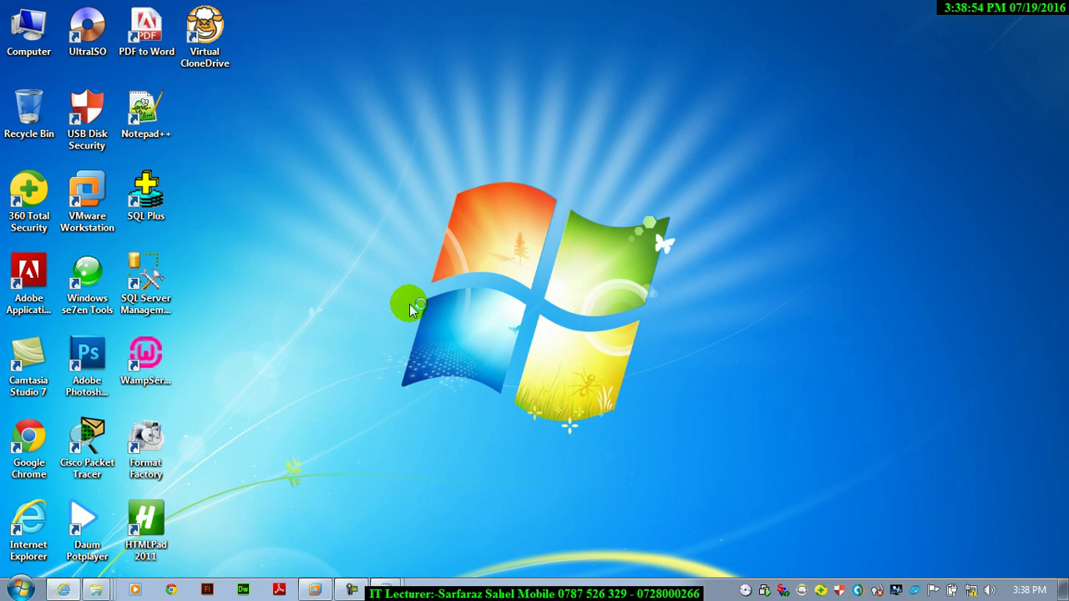
{"action": "right_click", "coordinate": [767, 302]}
{"action": "left_click", "coordinate": [832, 368]}
{"action": "right_click", "coordinate": [824, 378]}
{"action": "left_click", "coordinate": [854, 203]}
{"action": "right_click", "coordinate": [852, 206]}
{"action": "left_click", "coordinate": [895, 270]}
{"action": "right_click", "coordinate": [887, 266]}
{"action": "left_click", "coordinate": [923, 332]}
{"action": "right_click", "coordinate": [925, 338]}
{"action": "left_click", "coordinate": [948, 401]}
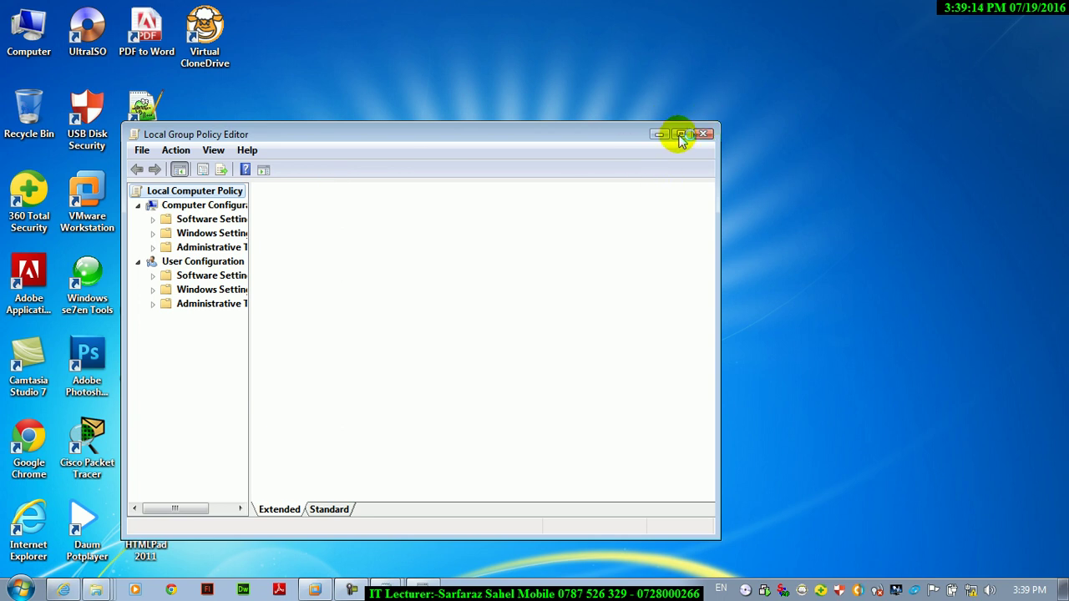
- Return to the VM, shut down the guest and discard Notepad's unsaved notes
{"action": "left_click", "coordinate": [315, 590]}
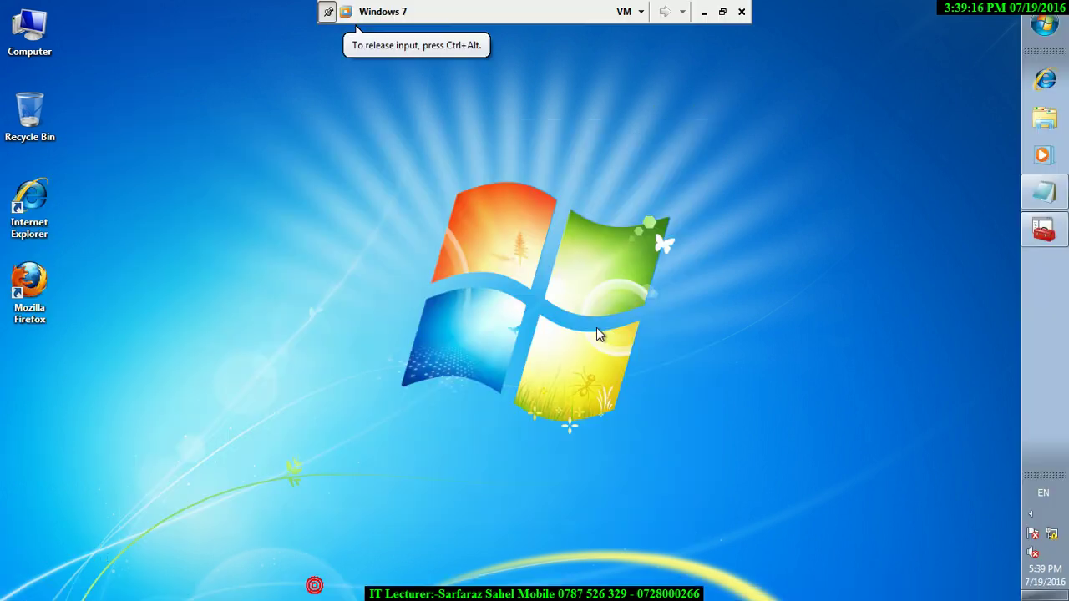
{"action": "left_click", "coordinate": [1044, 25]}
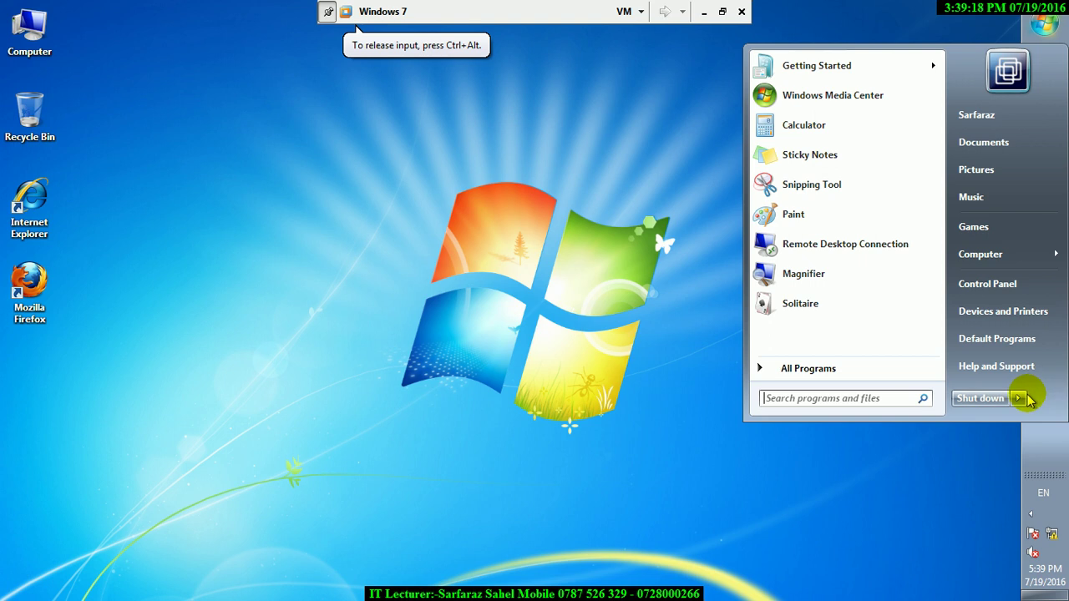
{"action": "left_click", "coordinate": [984, 399]}
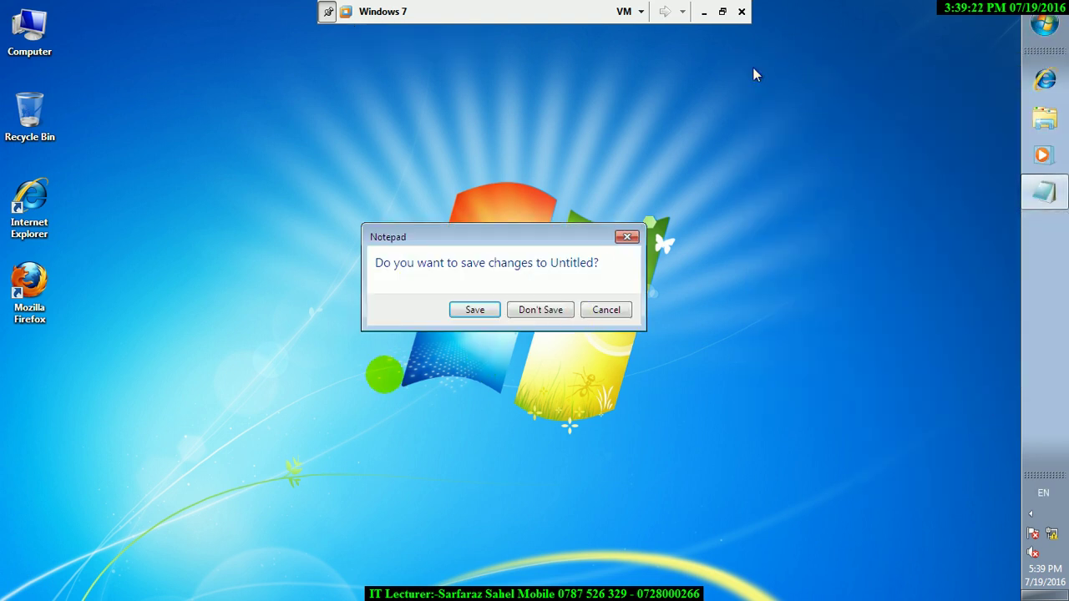
{"action": "left_click", "coordinate": [527, 310]}
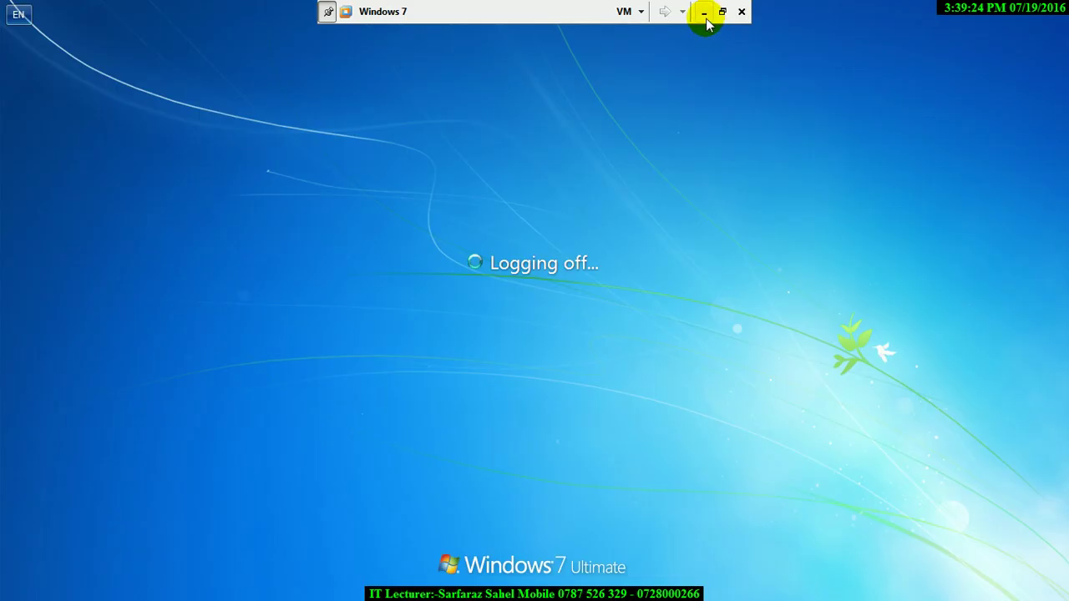
- Bring the Local Group Policy Editor window up and refresh the desktop while it recovers
{"action": "left_click", "coordinate": [704, 12]}
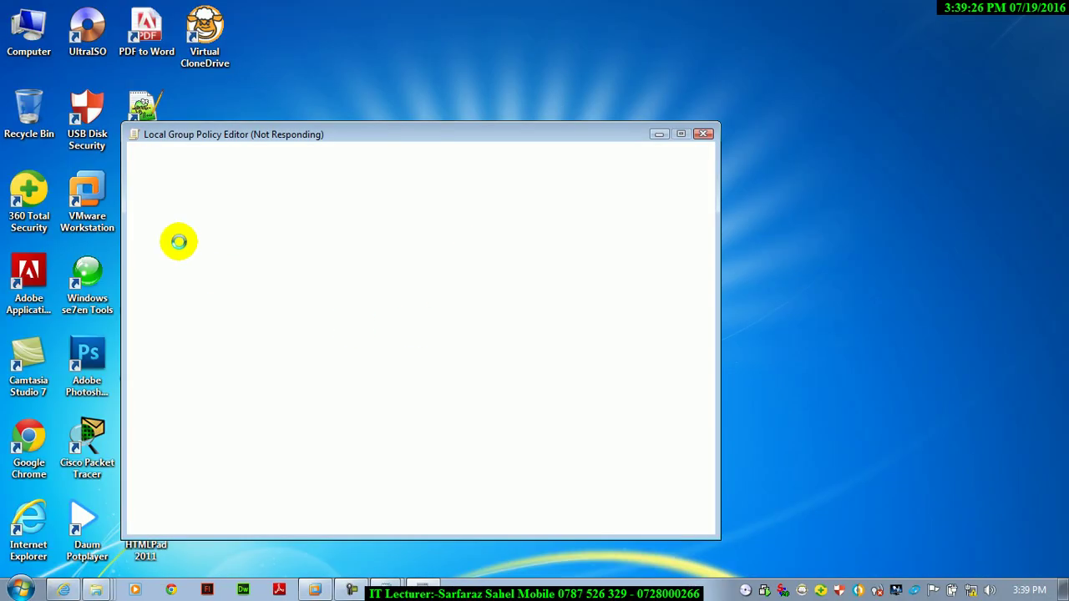
{"action": "left_click_drag", "start_coordinate": [342, 140], "coordinate": [534, 43]}
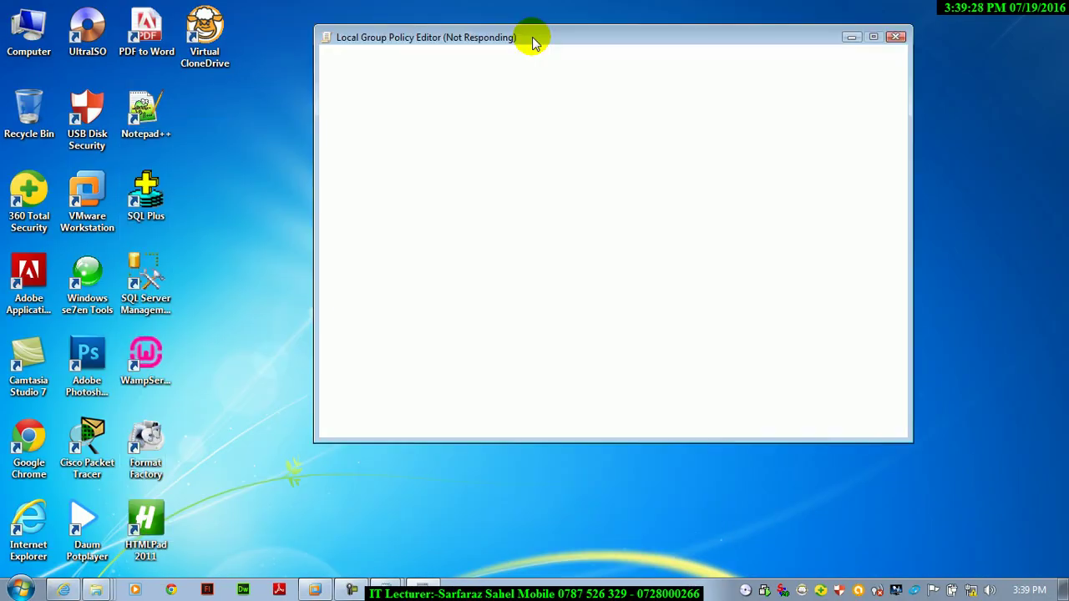
{"action": "right_click", "coordinate": [253, 252]}
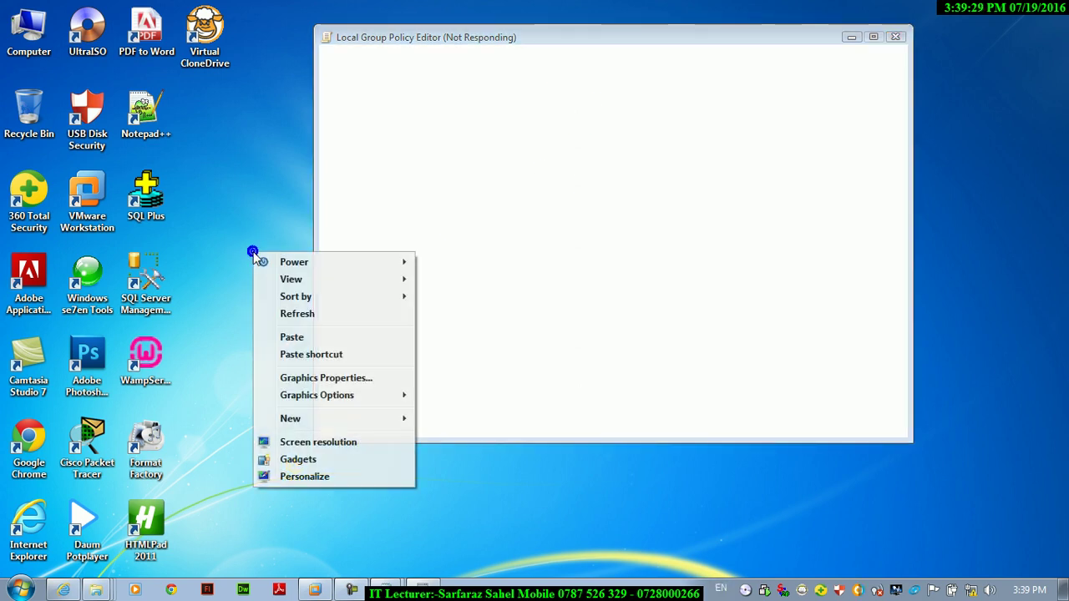
{"action": "left_click", "coordinate": [289, 315]}
{"action": "right_click", "coordinate": [289, 318]}
{"action": "left_click", "coordinate": [324, 380]}
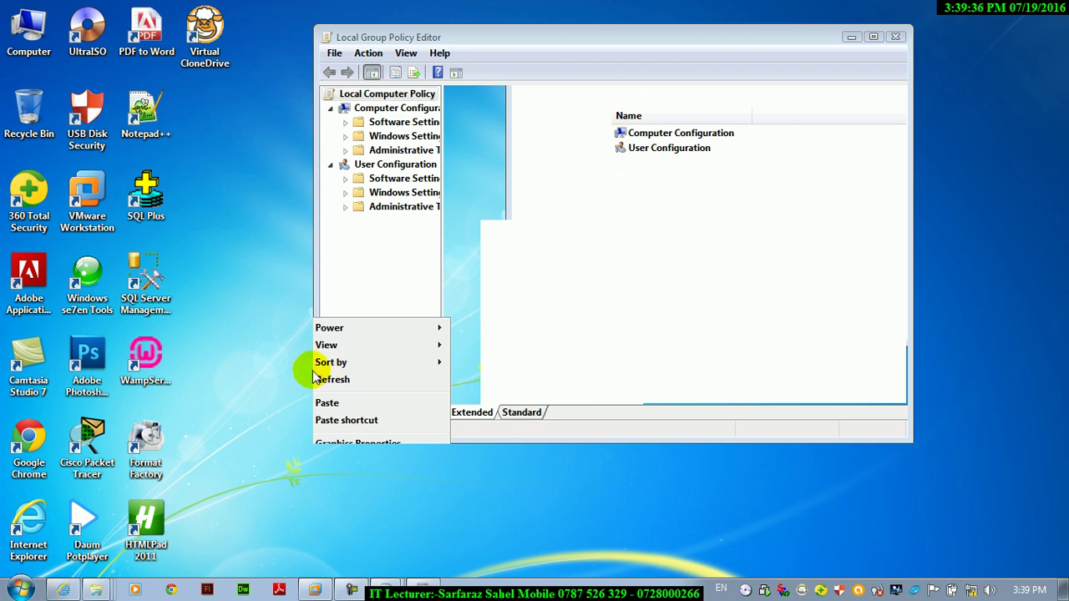
- Maximize the editor and open Don't run specified Windows applications under User Configuration > Administrative Templates > System
{"action": "left_click", "coordinate": [873, 37]}
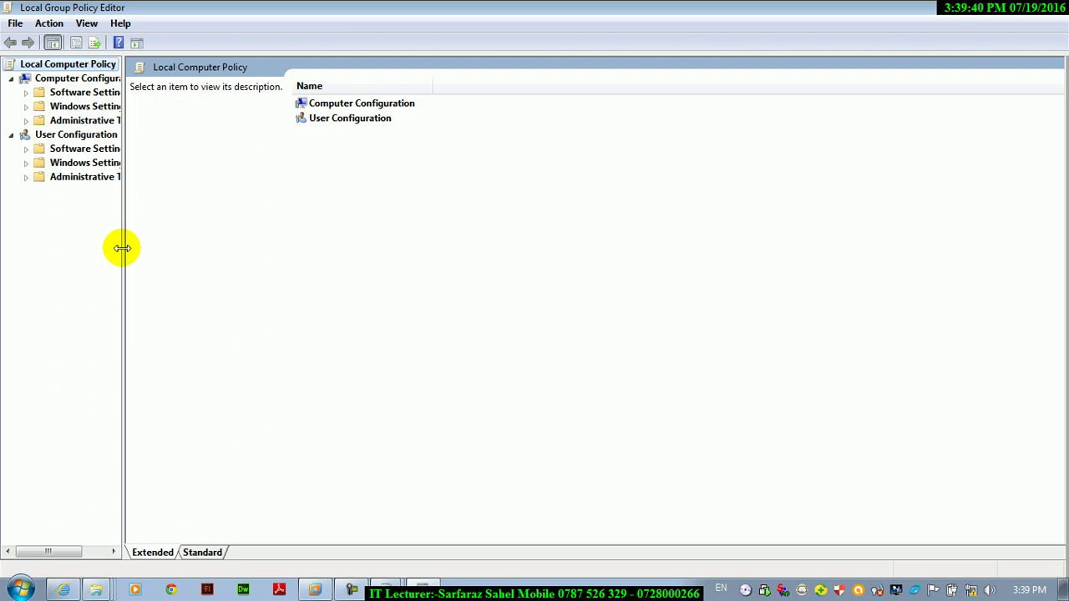
{"action": "left_click_drag", "start_coordinate": [122, 244], "coordinate": [220, 237]}
{"action": "left_click", "coordinate": [136, 178]}
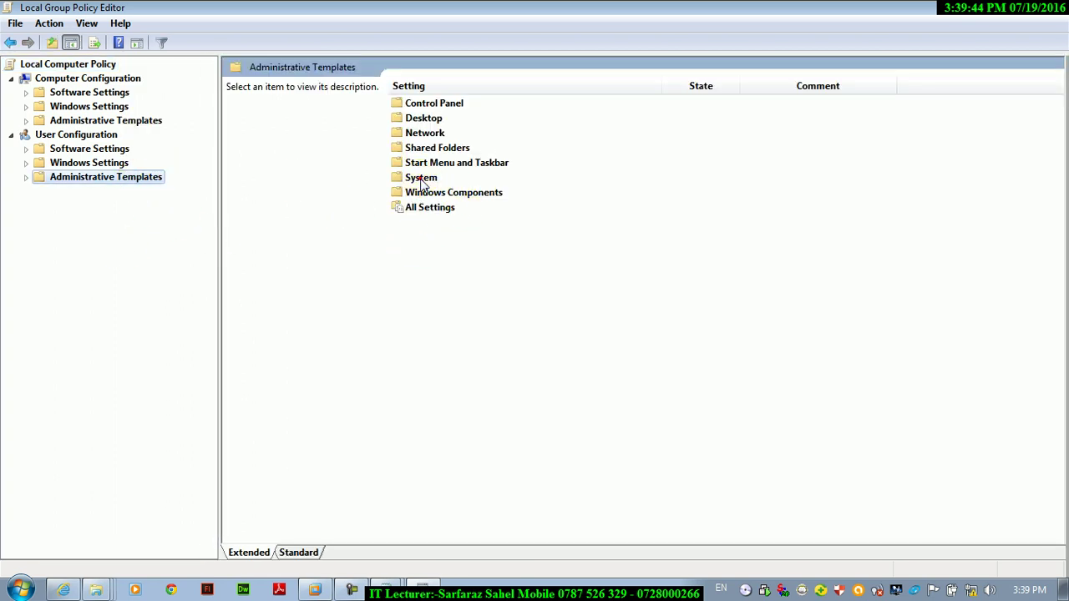
{"action": "double_click", "coordinate": [420, 178]}
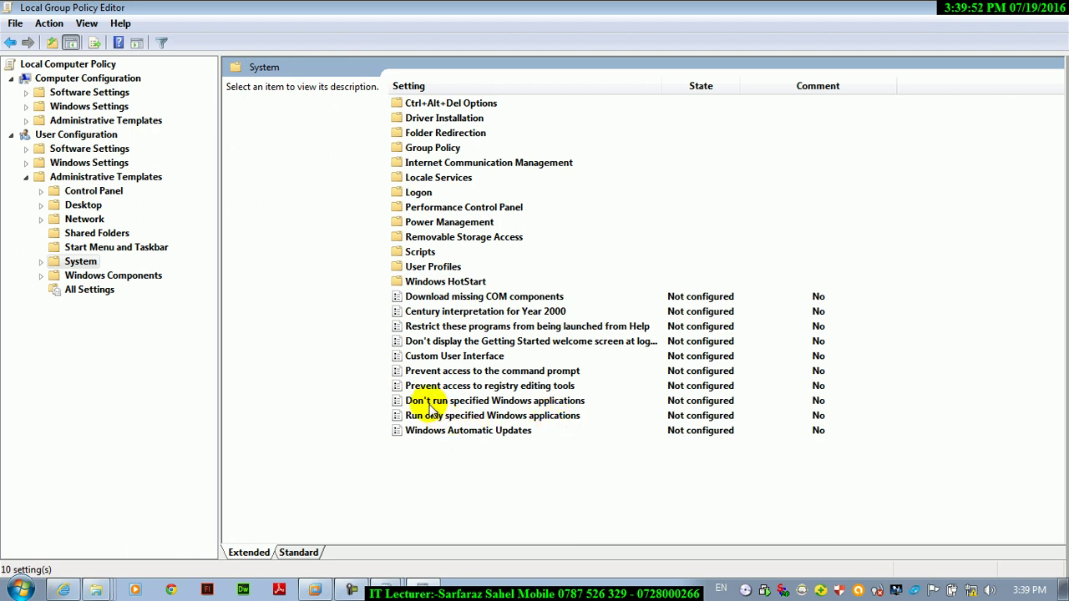
{"action": "left_click", "coordinate": [482, 404]}
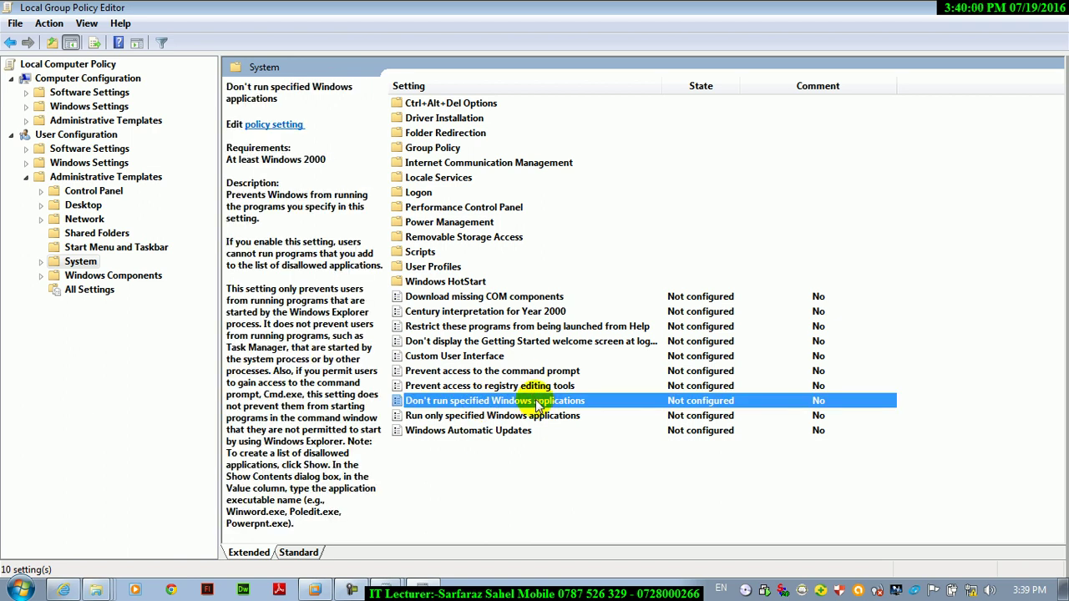
{"action": "double_click", "coordinate": [538, 403]}
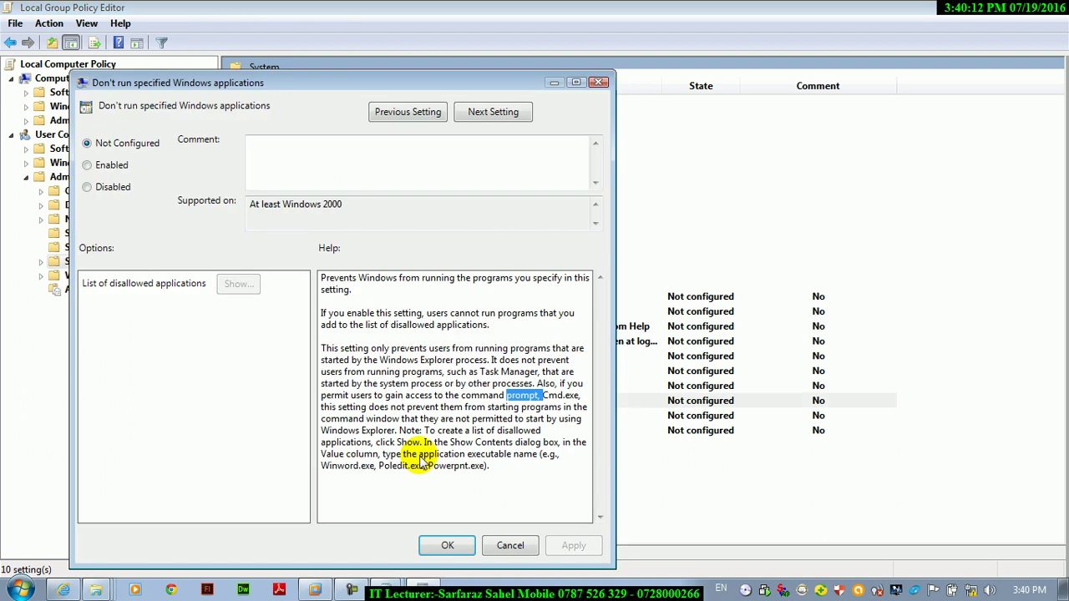
- Enable the policy with winword.exe and excel.exe on the disallowed list, then apply and close
{"action": "left_click", "coordinate": [88, 165]}
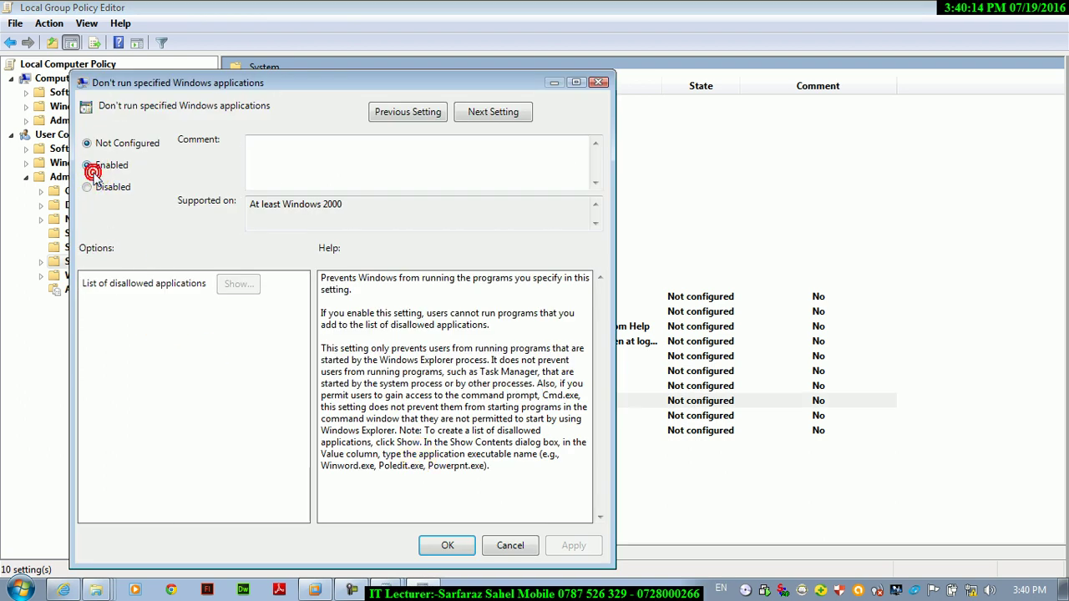
{"action": "left_click", "coordinate": [228, 288]}
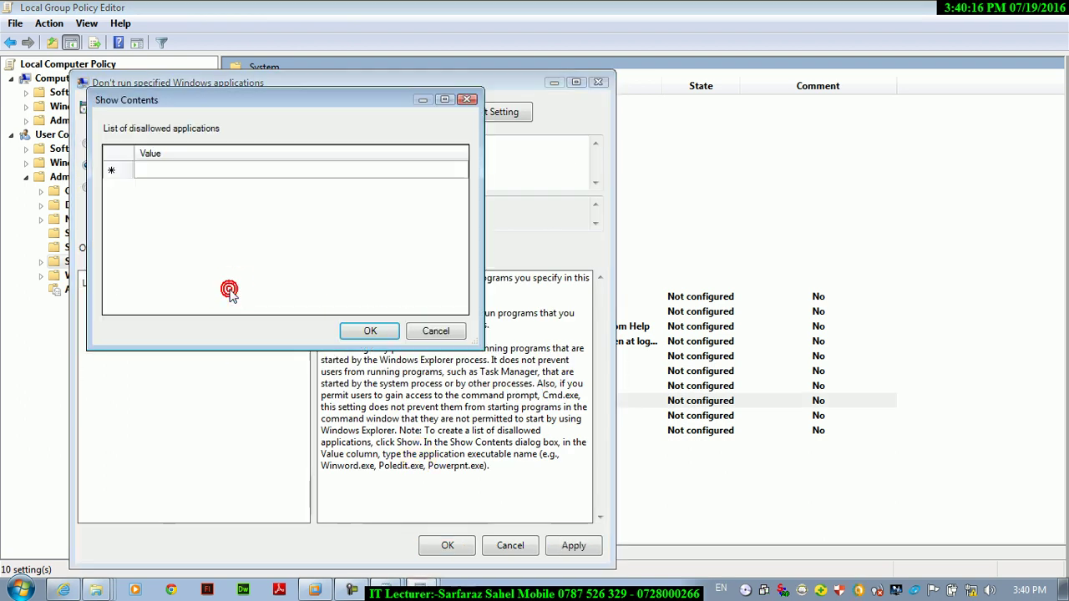
{"action": "left_click", "coordinate": [155, 177]}
{"action": "type", "text": "win"}
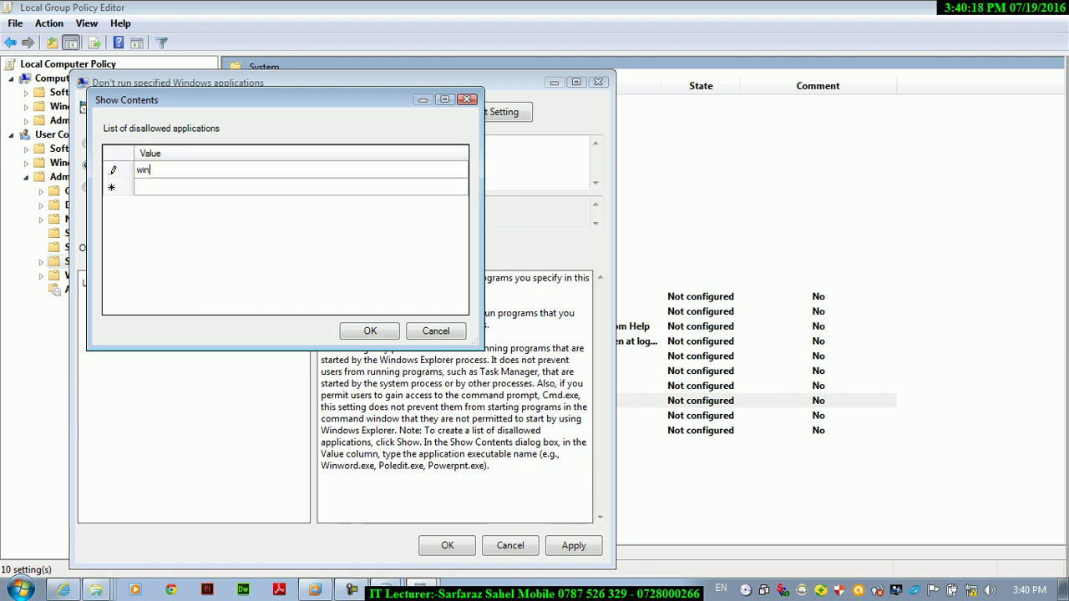
{"action": "type", "text": "word.exe"}
{"action": "left_click", "coordinate": [156, 185]}
{"action": "type", "text": "excel.exe"}
{"action": "left_click", "coordinate": [368, 329]}
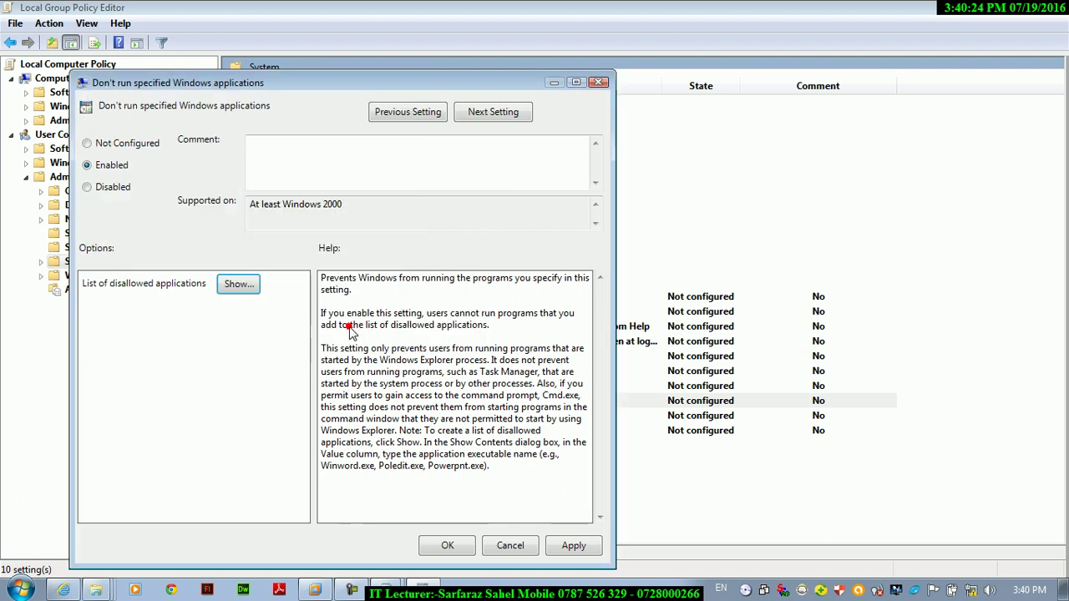
{"action": "left_click", "coordinate": [573, 547]}
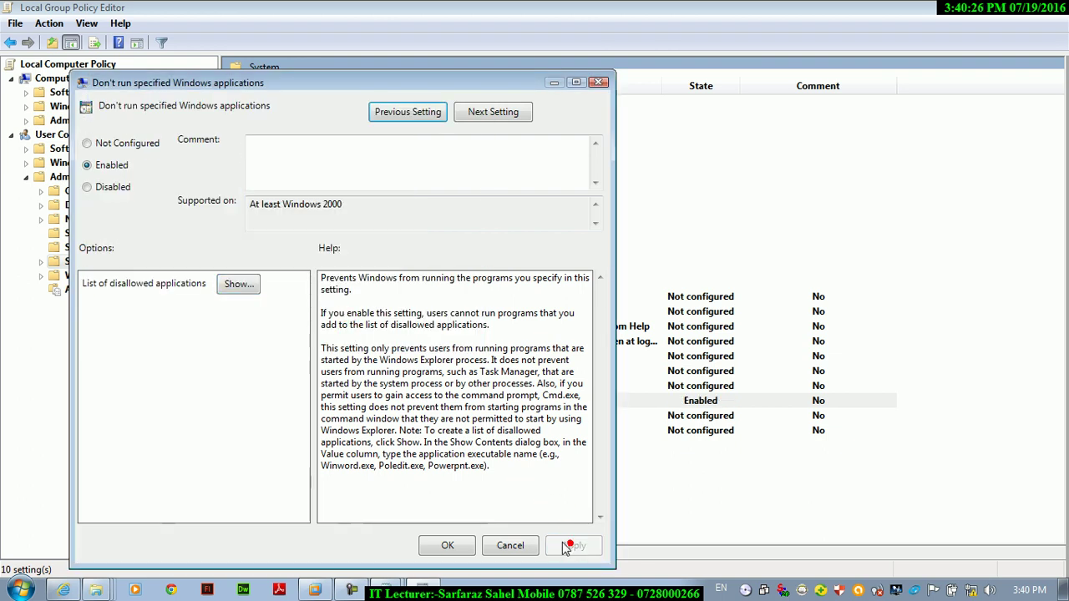
{"action": "left_click", "coordinate": [447, 545]}
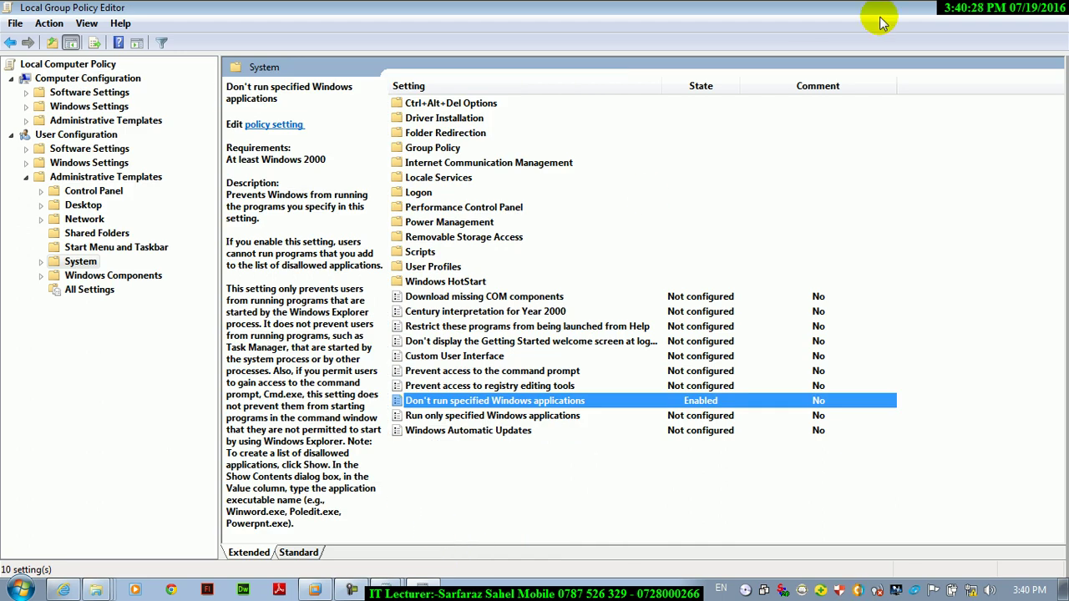
- From the desktop, run winword and dismiss the Restrictions error that blocks it
{"action": "key", "text": "super+d"}
{"action": "key", "text": "super+r"}
{"action": "type", "text": "winword"}
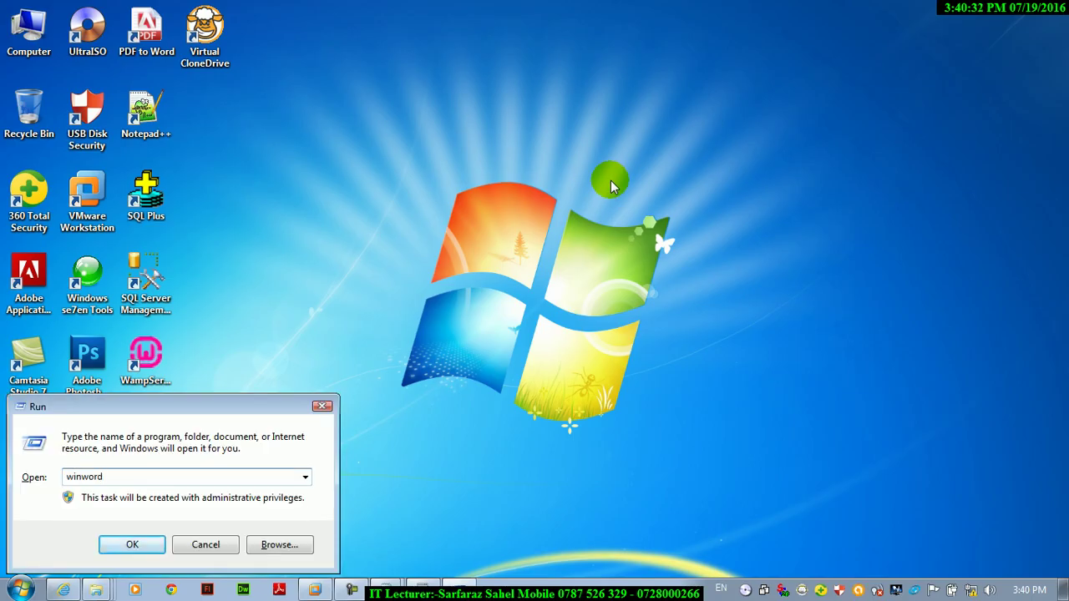
{"action": "key", "text": "Return"}
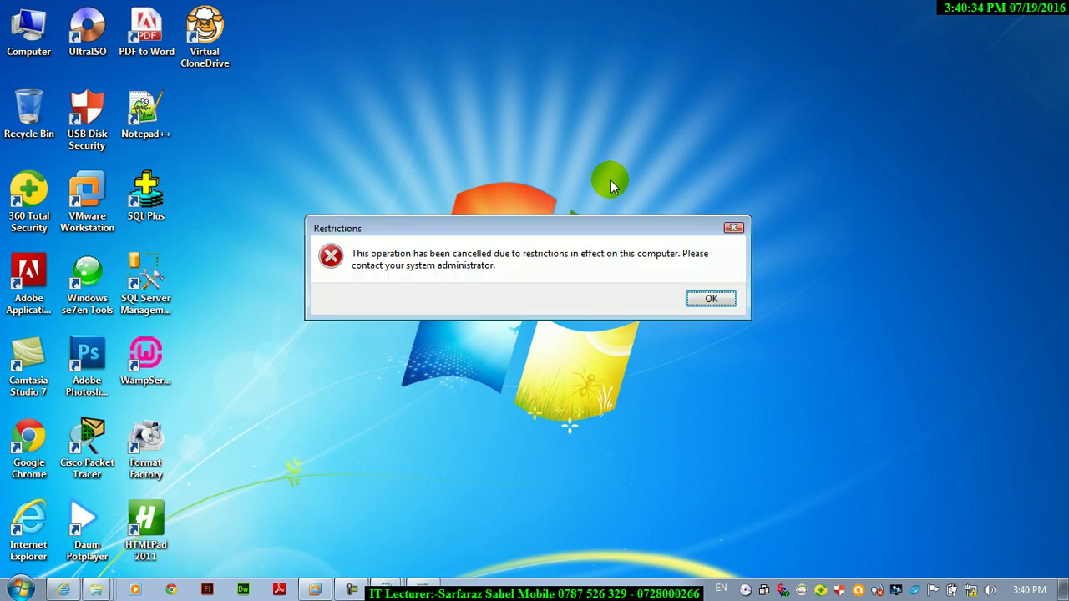
{"action": "key", "text": "Return"}
- Try running excel (blocked), then launch mspaint and close Paint again
{"action": "type", "text": "excel"}
{"action": "key", "text": "BackSpace"}
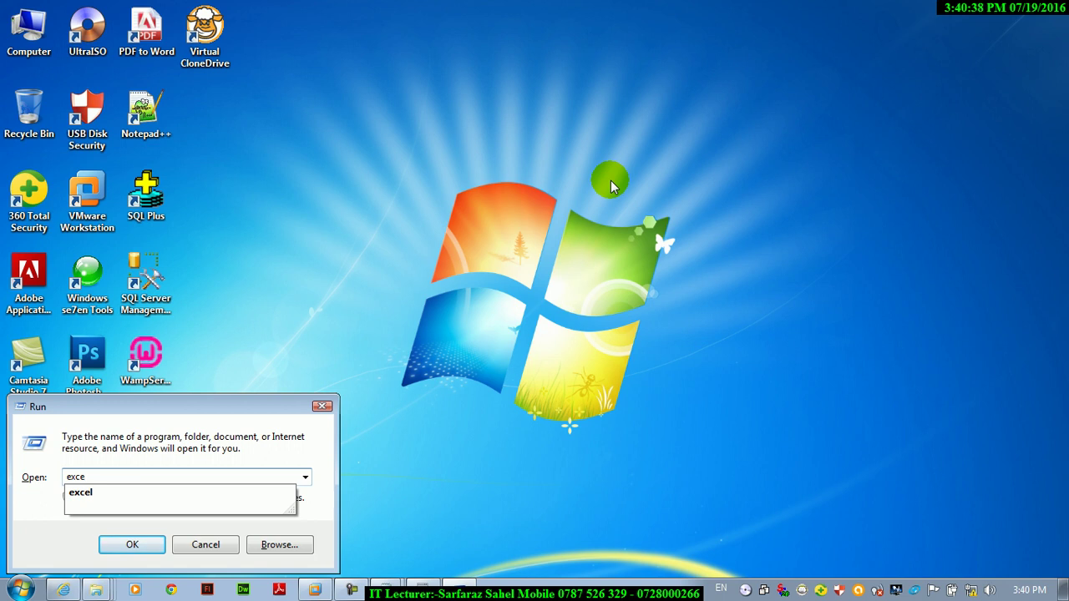
{"action": "key", "text": "Return"}
{"action": "key", "text": "Return"}
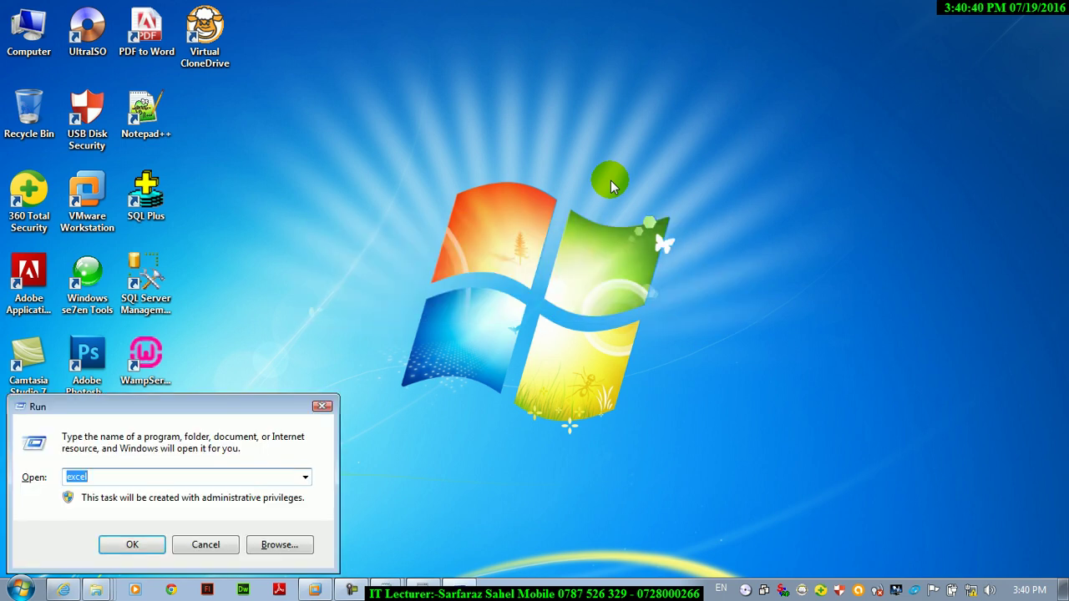
{"action": "type", "text": "mspaint"}
{"action": "key", "text": "Return"}
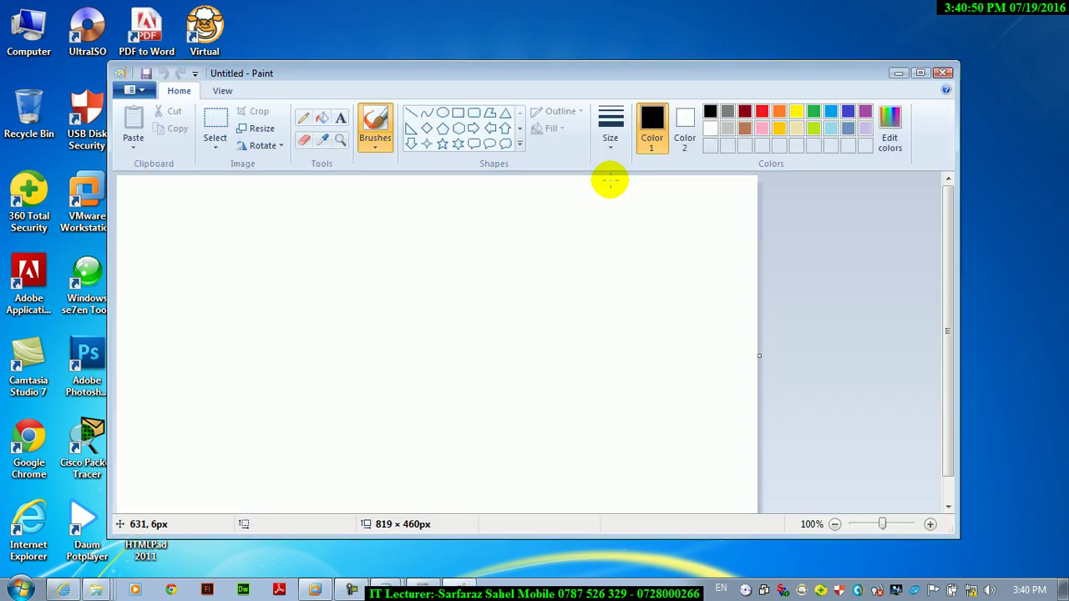
{"action": "left_click", "coordinate": [942, 73]}
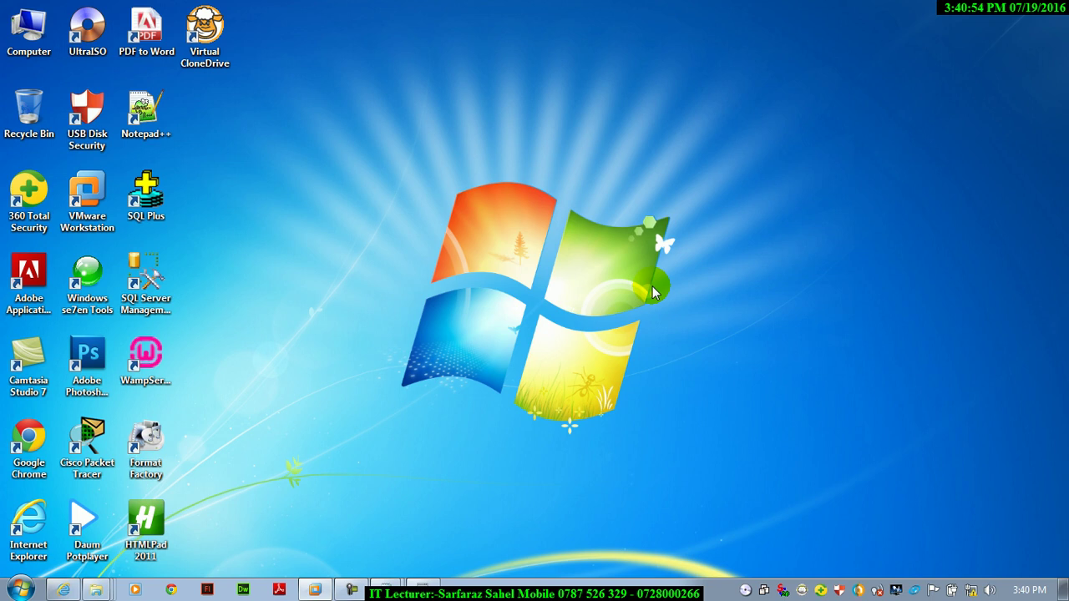
- Open the Control Panel by running control from the Run box
{"action": "key", "text": "super+r"}
{"action": "type", "text": "control"}
{"action": "key", "text": "Return"}
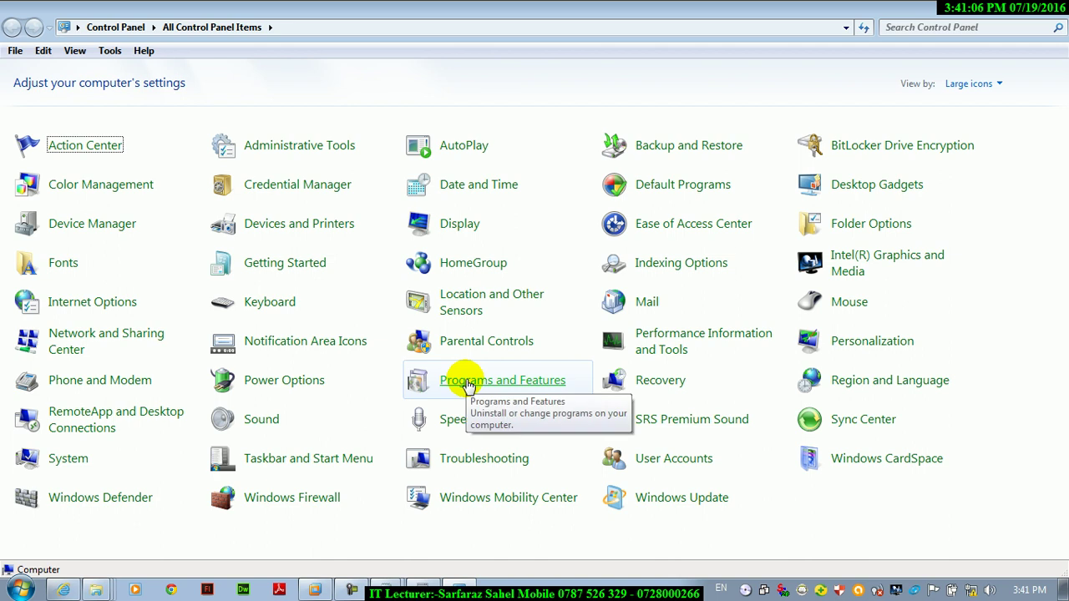
- Try running notepd from the Run box and dismiss the cannot-find error
{"action": "key", "text": "super+r"}
{"action": "type", "text": "n"}
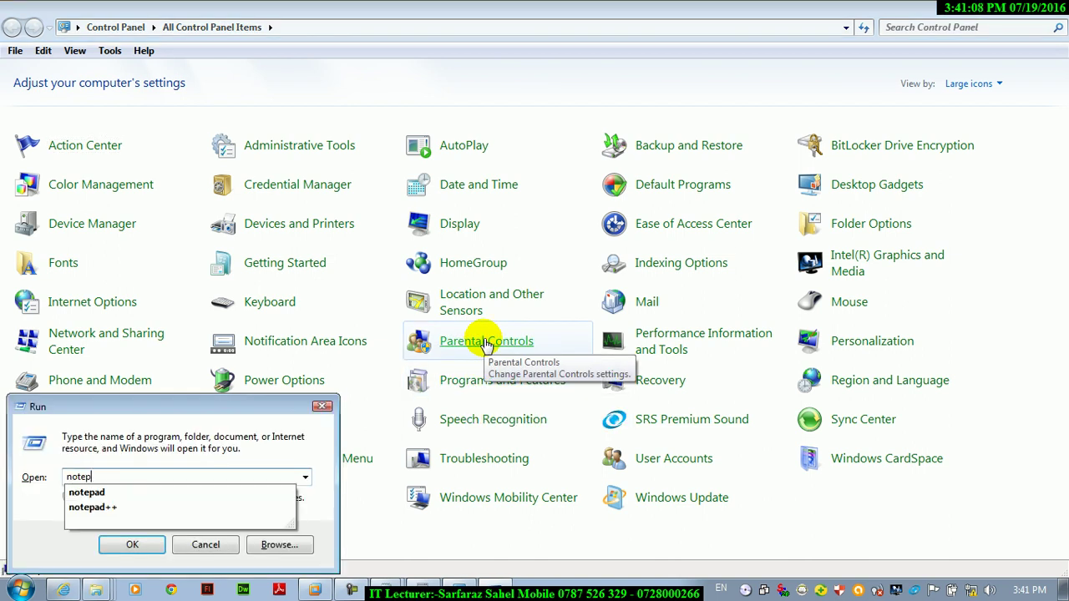
{"action": "key", "text": "Return"}
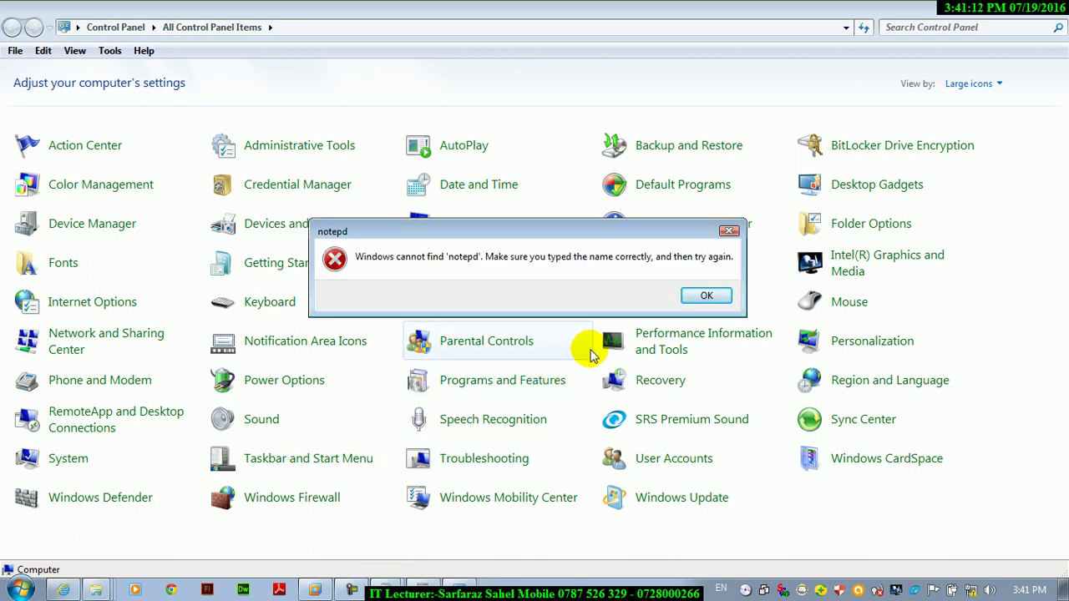
{"action": "key", "text": "Return"}
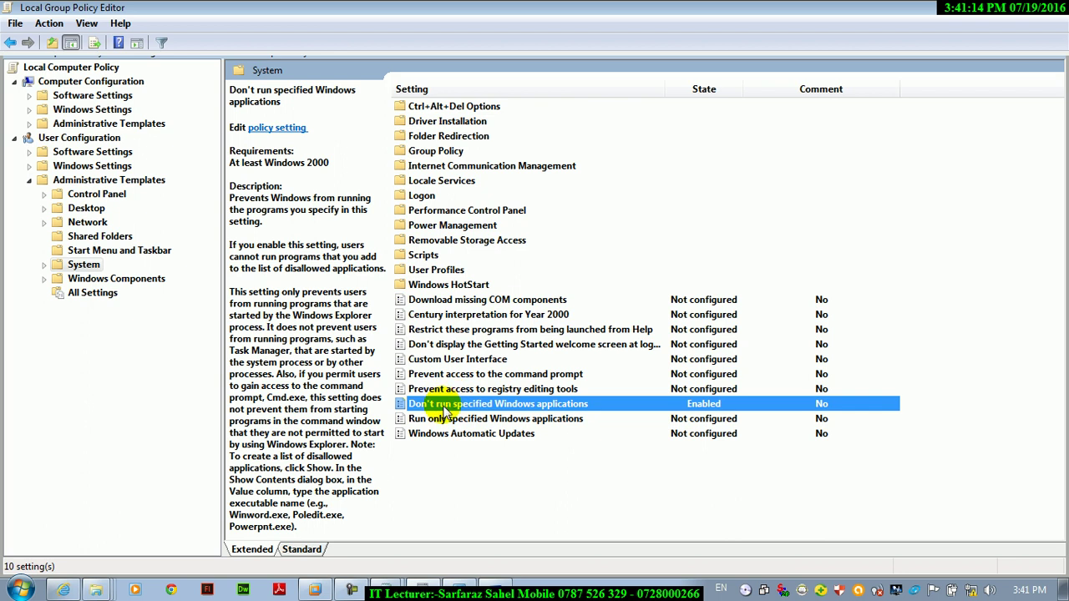
- Set Don't run specified Windows applications back to Not Configured and apply it
{"action": "double_click", "coordinate": [447, 403]}
{"action": "left_click", "coordinate": [139, 174]}
{"action": "left_click", "coordinate": [620, 573]}
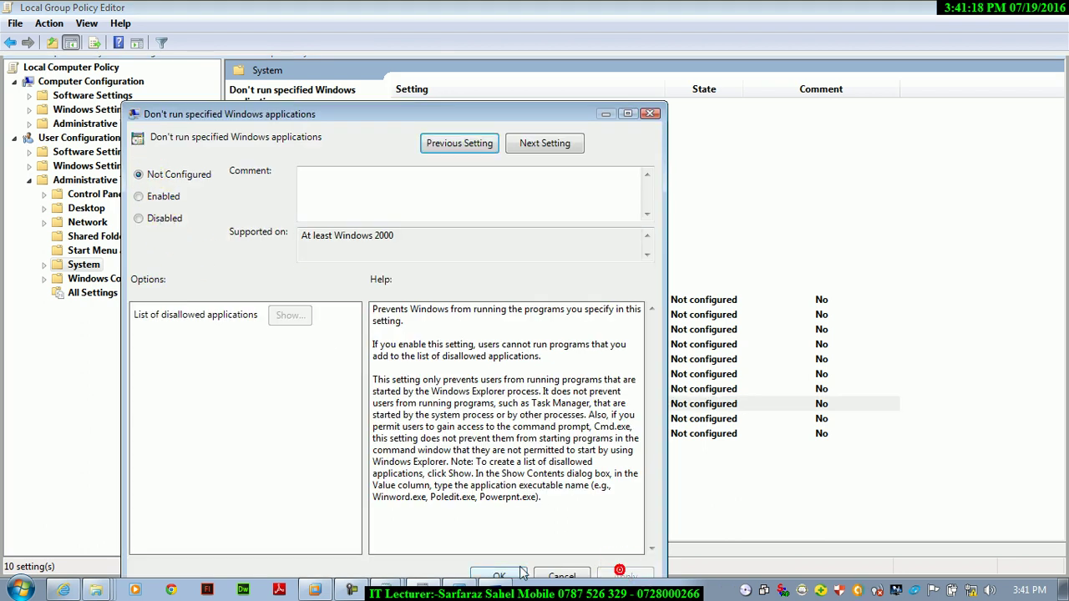
{"action": "left_click", "coordinate": [547, 573]}
- Bring the Notepad notes to the front from the taskbar
{"action": "key", "text": "super+r"}
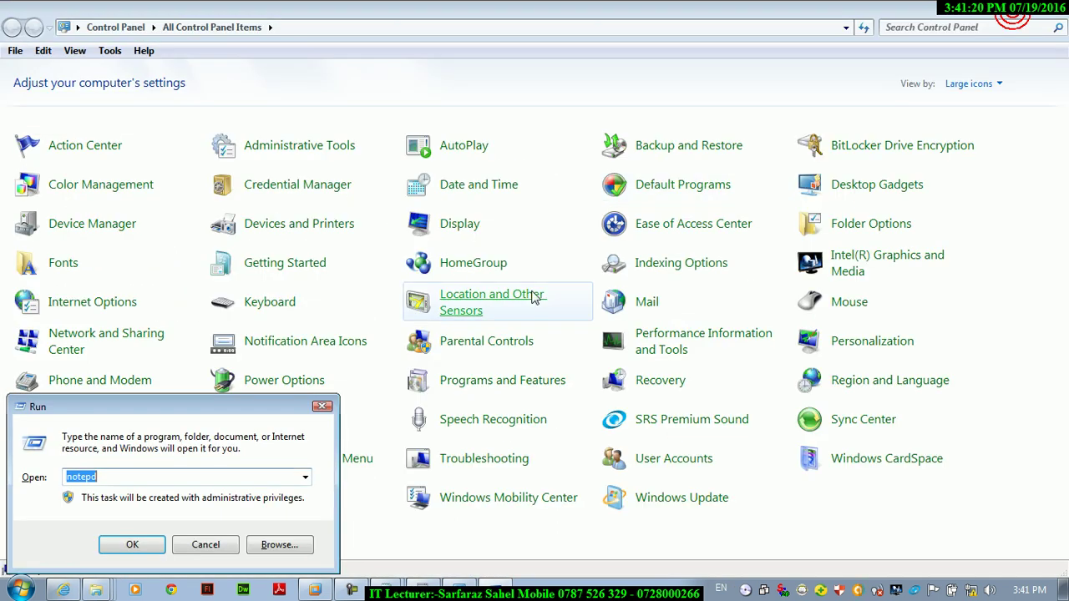
{"action": "left_click", "coordinate": [395, 582]}
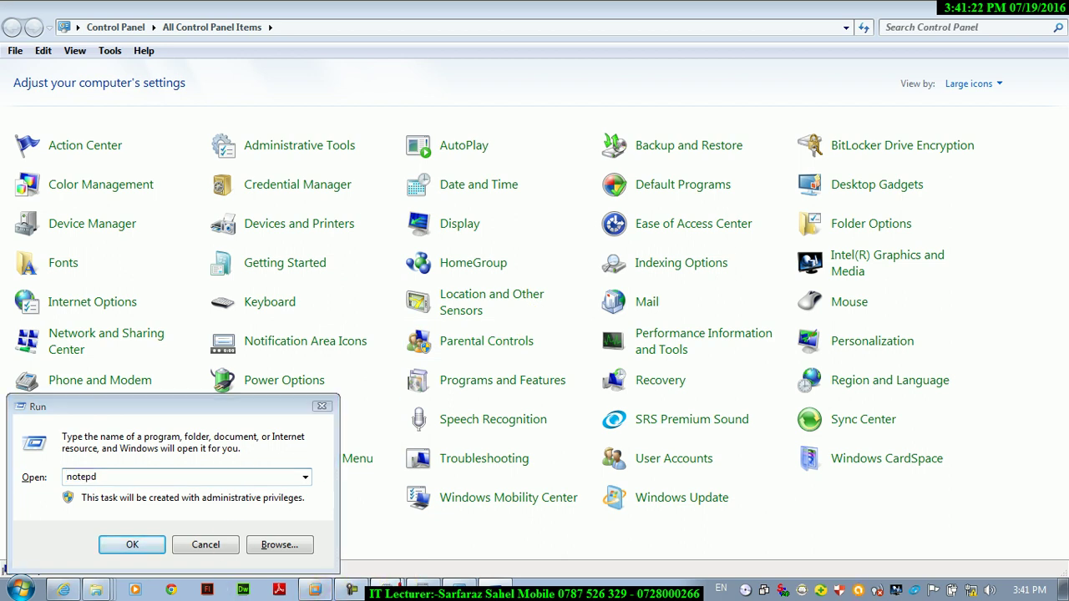
{"action": "left_click", "coordinate": [367, 553]}
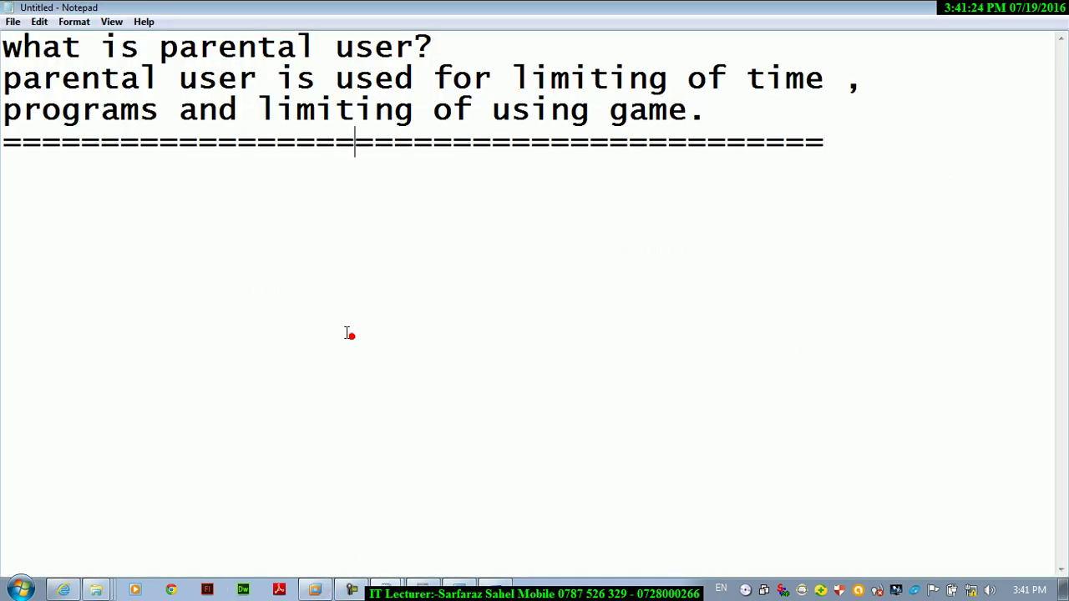
- Add the question 'what is proram and feature?' after the ===== line
{"action": "left_click", "coordinate": [840, 139]}
{"action": "type", "text": "what is pog"}
{"action": "key", "text": "BackSpace"}
{"action": "key", "text": "BackSpace"}
{"action": "type", "text": "rog"}
{"action": "key", "text": "BackSpace"}
{"action": "type", "text": "ram "}
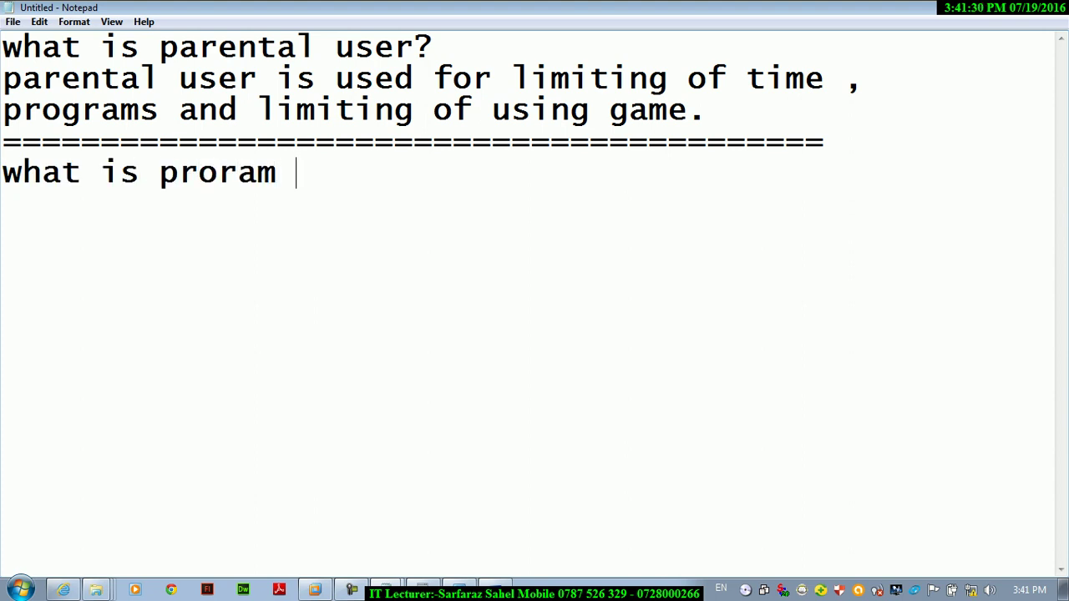
{"action": "type", "text": "and feature"}
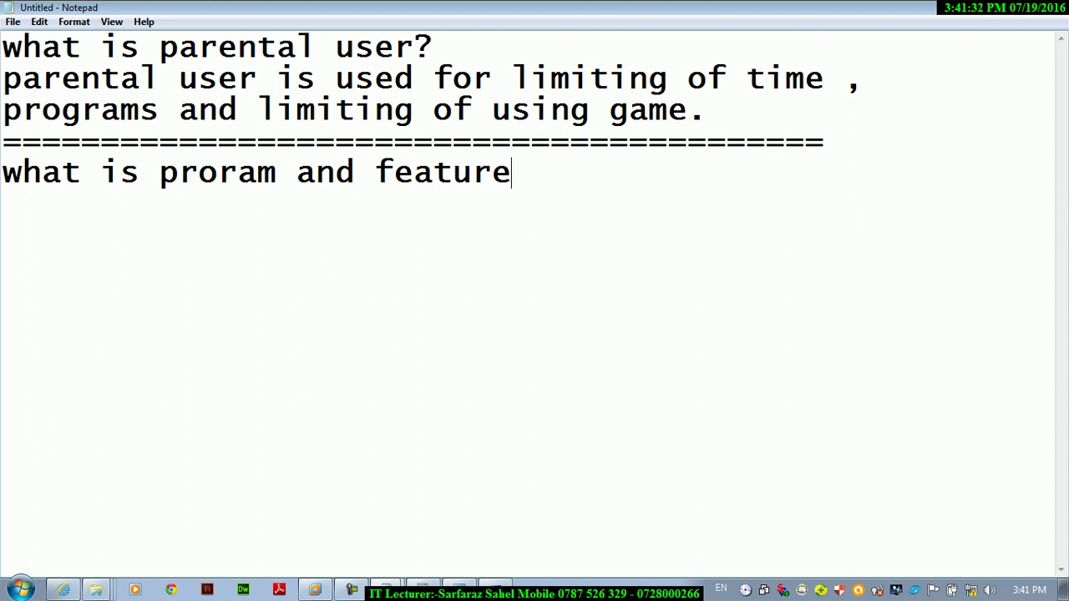
{"action": "type", "text": "?"}
{"action": "key", "text": "Return"}
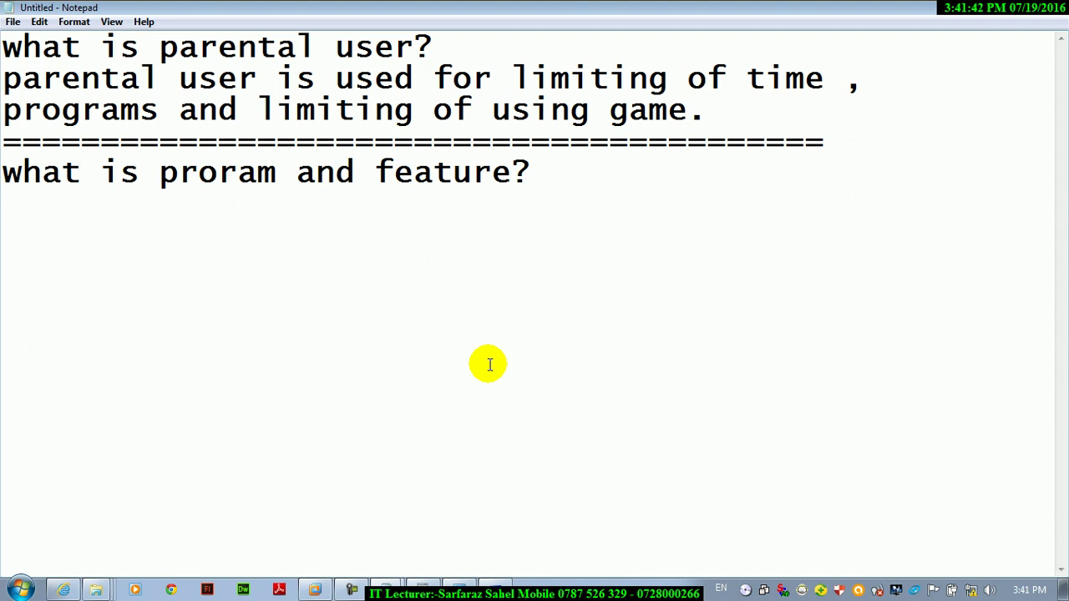
- Answer that it is used for uninstalling, removing, changing and repairing application and system software
{"action": "type", "text": "is used for "}
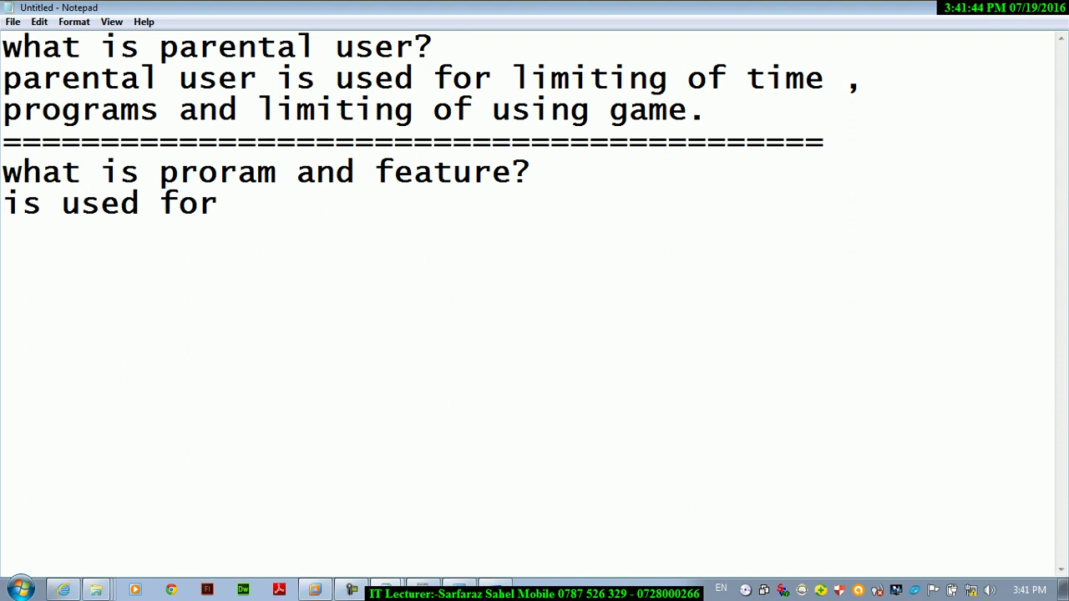
{"action": "type", "text": "unis"}
{"action": "key", "text": "BackSpace"}
{"action": "type", "text": "ntalling "}
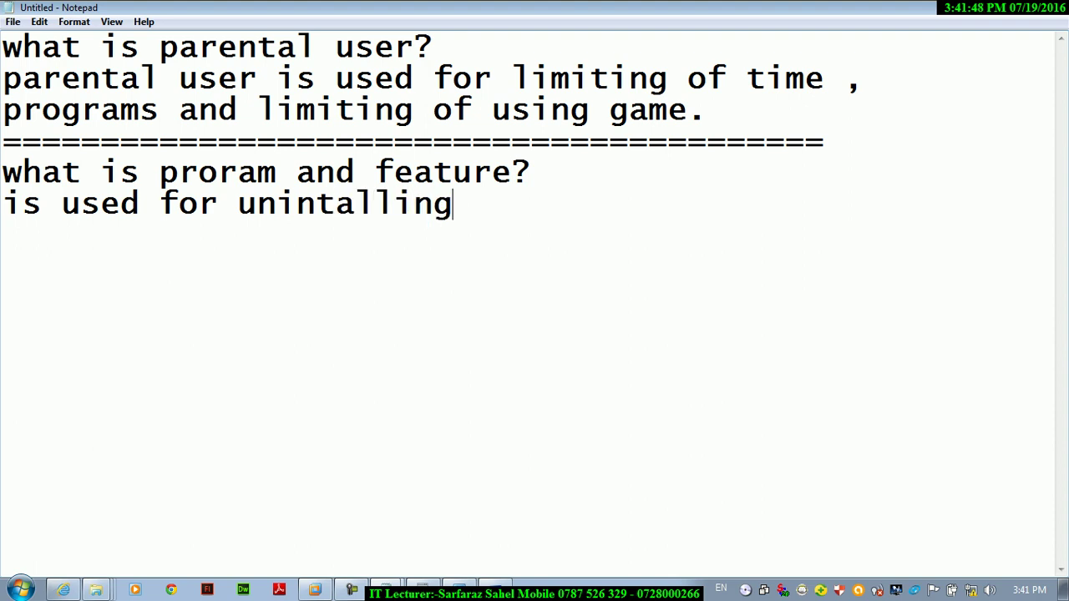
{"action": "type", "text": ", remobin"}
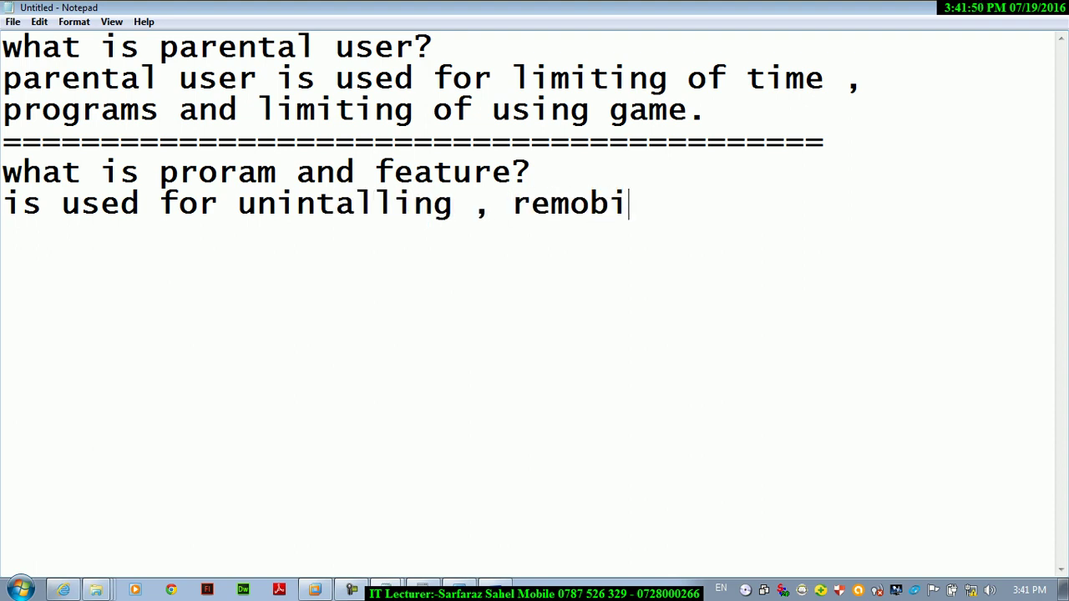
{"action": "key", "text": "BackSpace"}
{"action": "key", "text": "BackSpace"}
{"action": "key", "text": "BackSpace"}
{"action": "type", "text": "ing"}
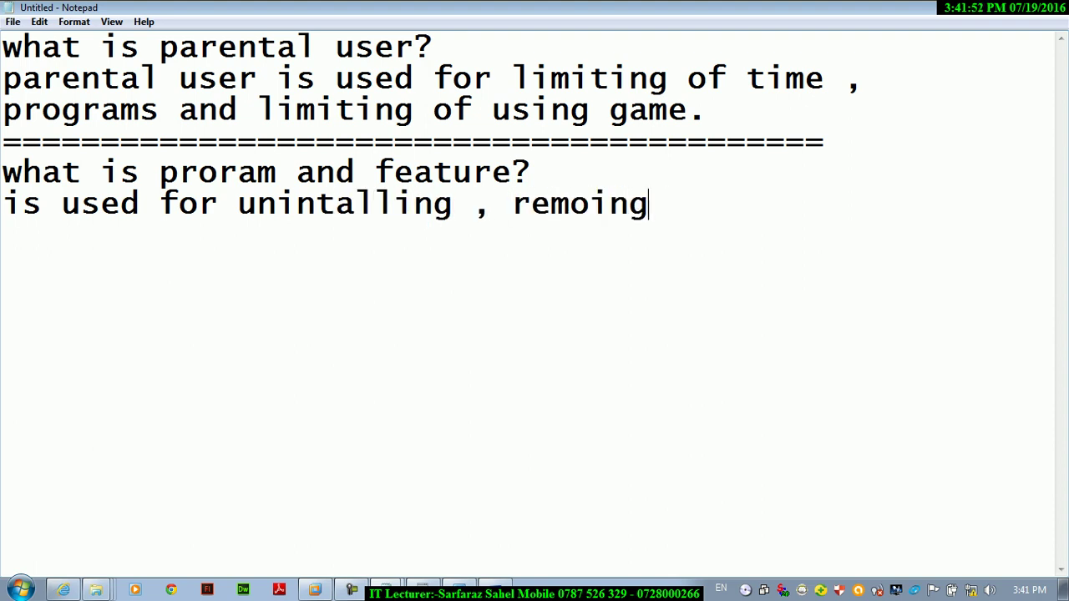
{"action": "type", "text": " , cha"}
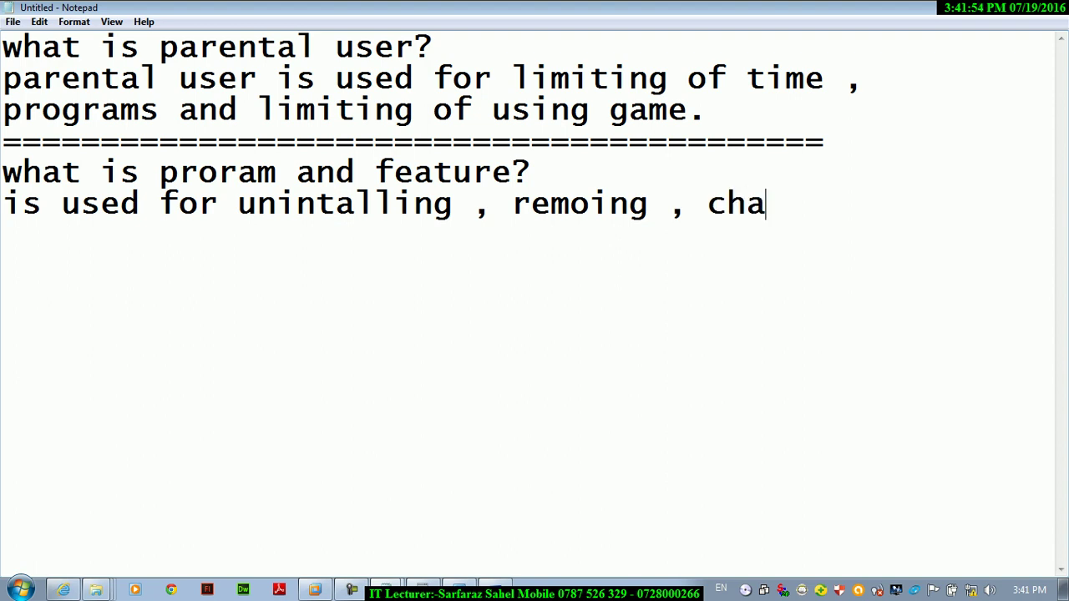
{"action": "type", "text": "nging and reparing"}
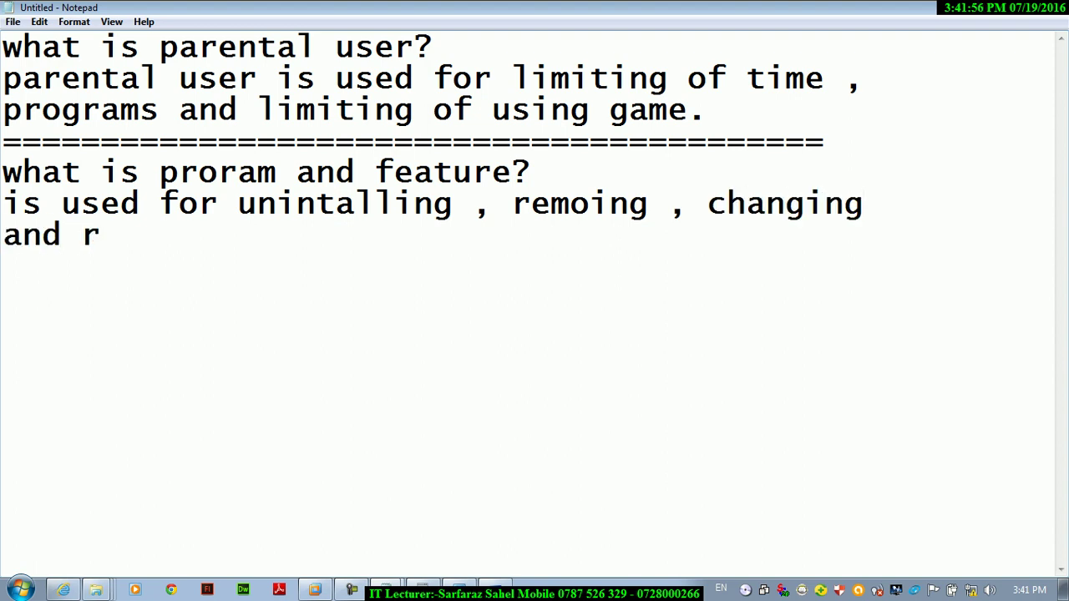
{"action": "key", "text": "BackSpace"}
{"action": "key", "text": "BackSpace"}
{"action": "key", "text": "BackSpace"}
{"action": "key", "text": "BackSpace"}
{"action": "type", "text": "ri"}
{"action": "key", "text": "BackSpace"}
{"action": "key", "text": "BackSpace"}
{"action": "type", "text": "iring the "}
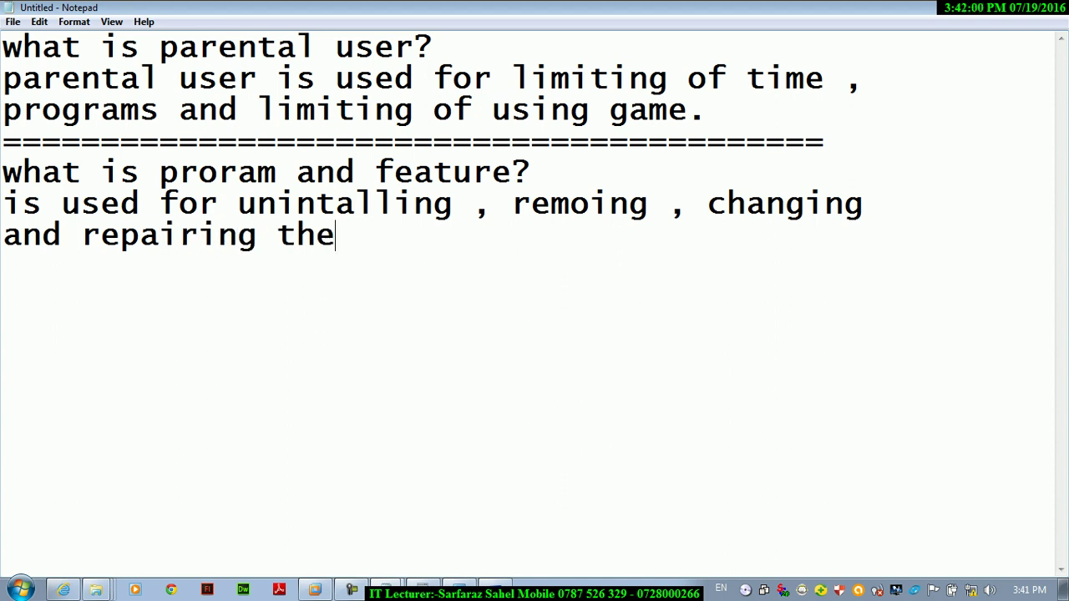
{"action": "type", "text": "applo"}
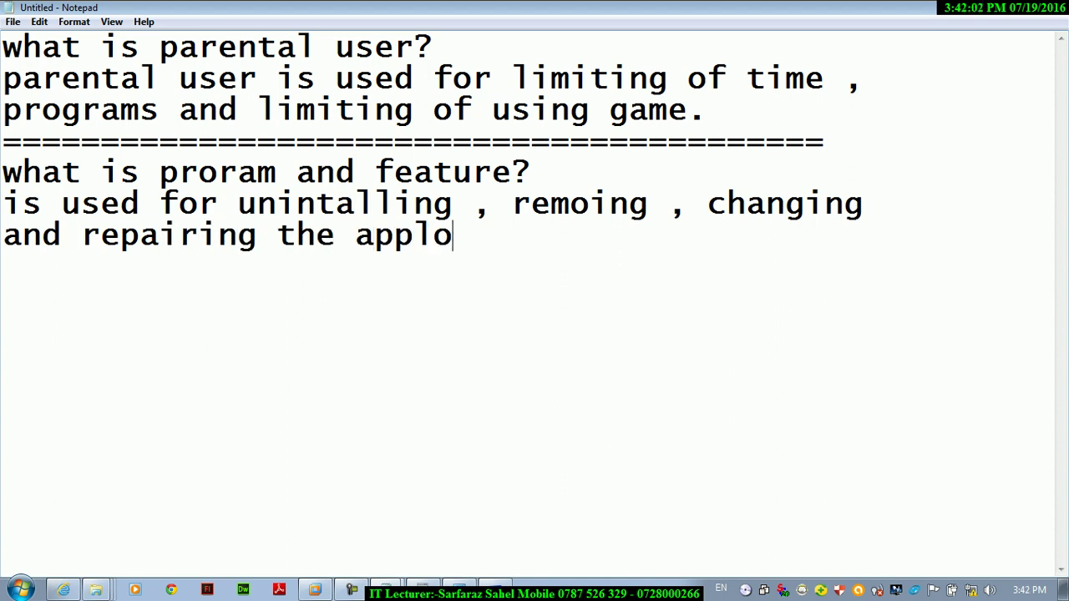
{"action": "key", "text": "BackSpace"}
{"action": "type", "text": "icanti"}
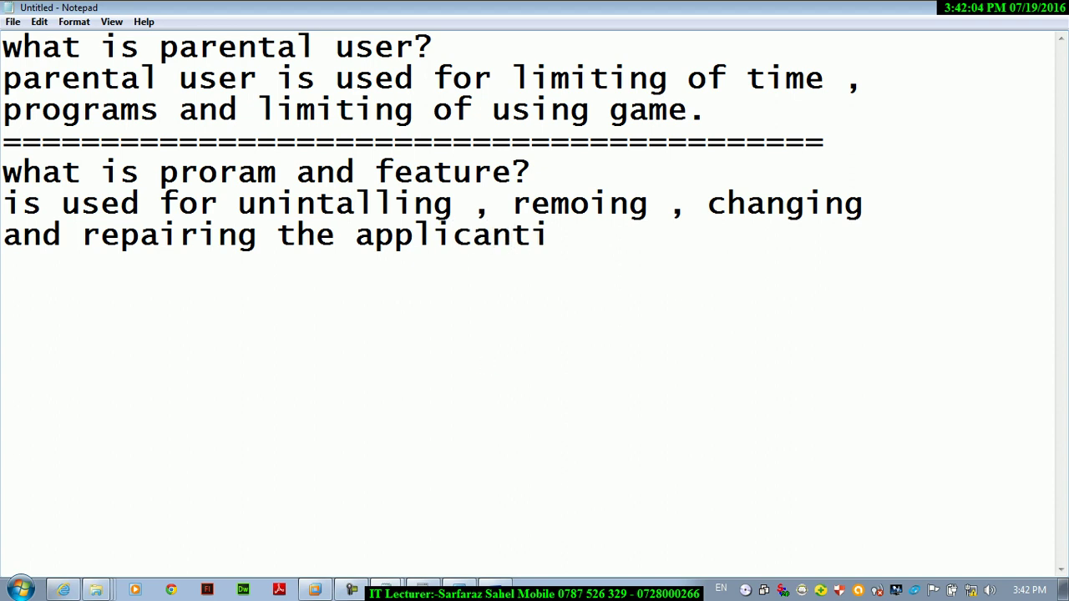
{"action": "key", "text": "BackSpace"}
{"action": "left_click", "coordinate": [563, 268]}
{"action": "type", "text": "on"}
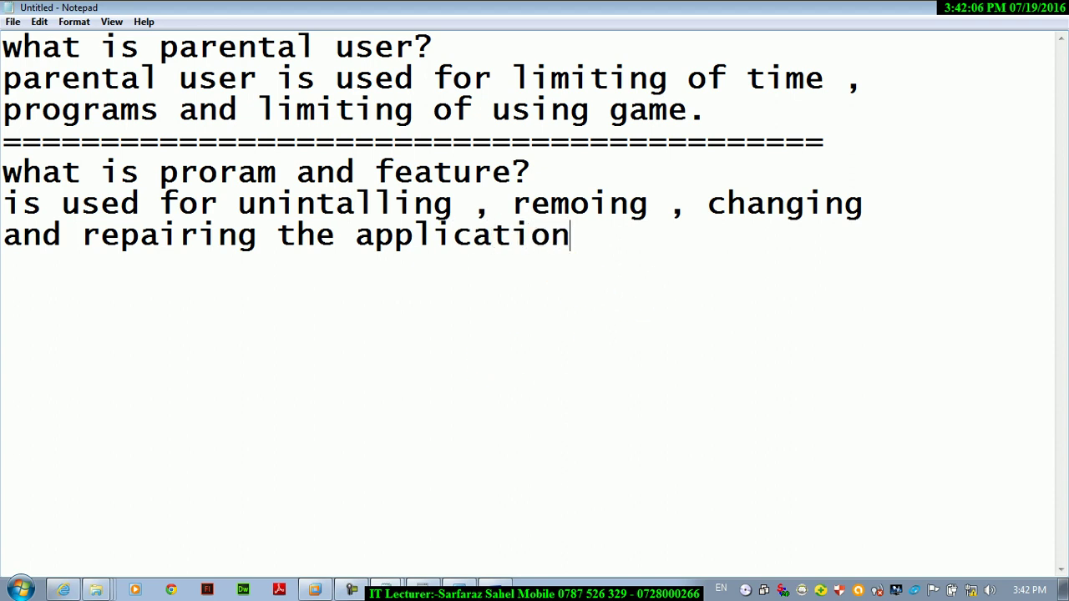
{"action": "type", "text": " ans sys"}
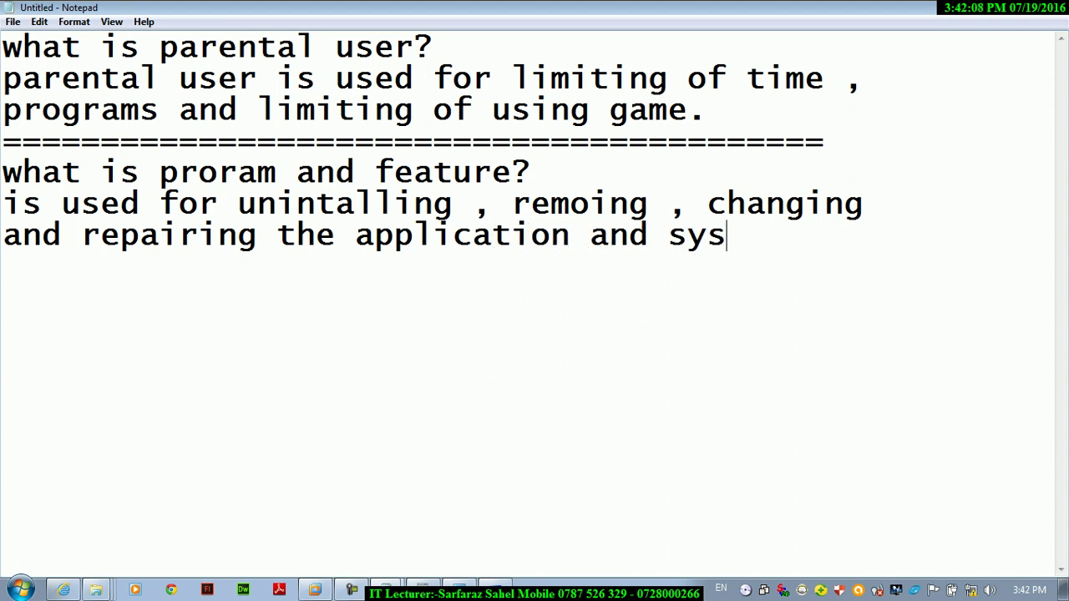
{"action": "type", "text": "tem software."}
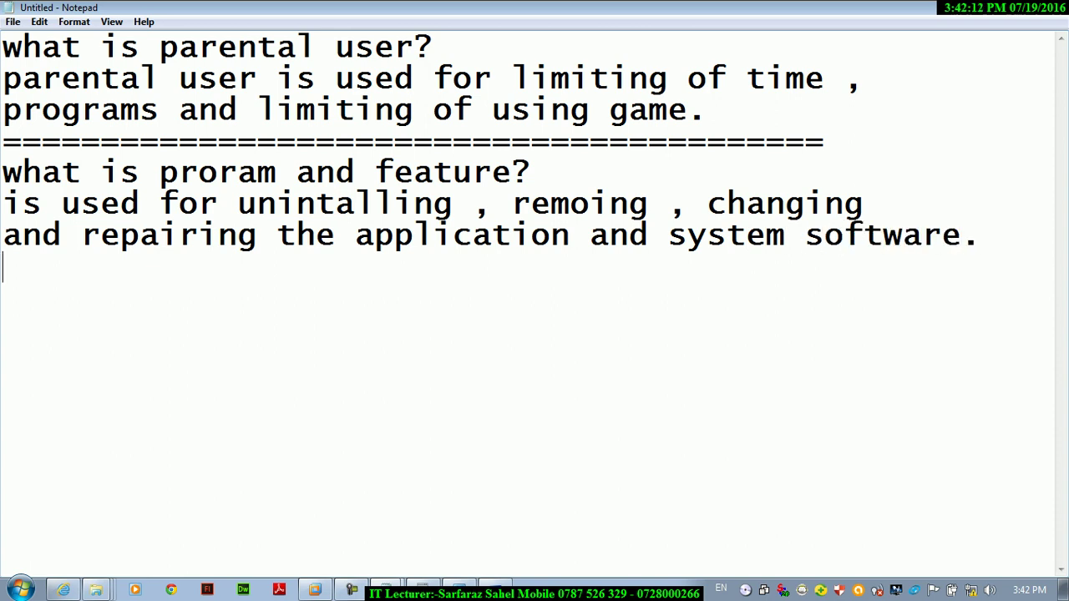
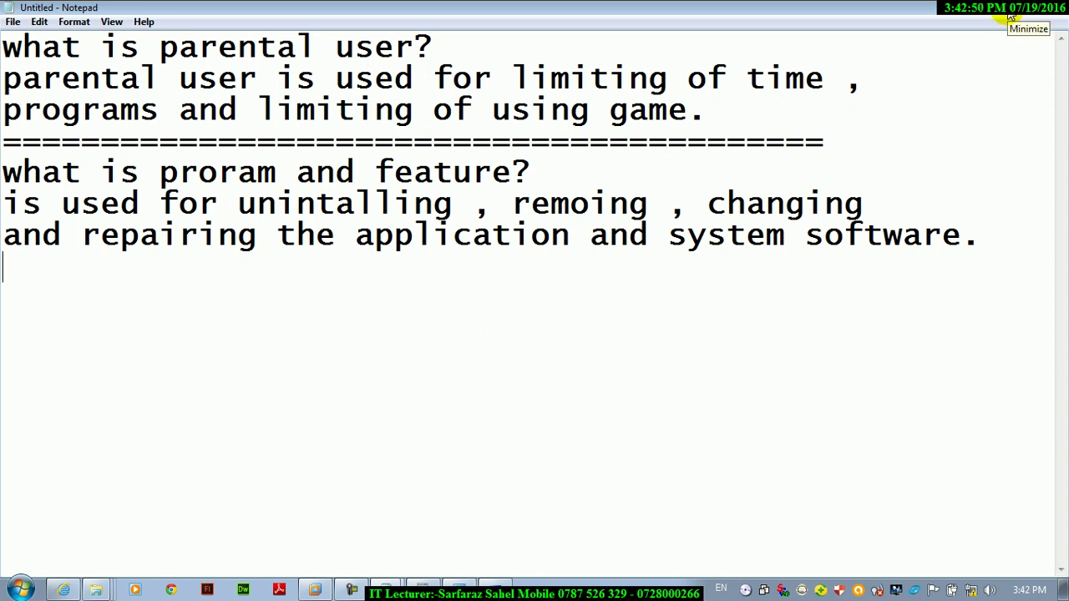
- Add the line 'for opening type in run:appwiz.cpl' to the Notepad notes
{"action": "type", "text": "for op"}
{"action": "key", "text": "BackSpace"}
{"action": "type", "text": "ope"}
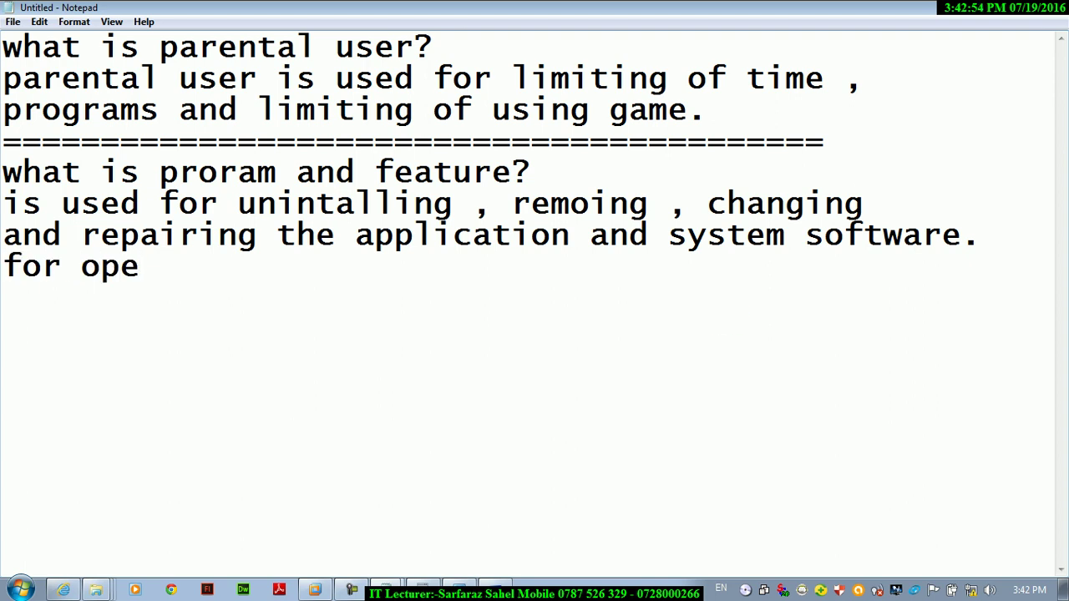
{"action": "type", "text": "ning type in rgun"}
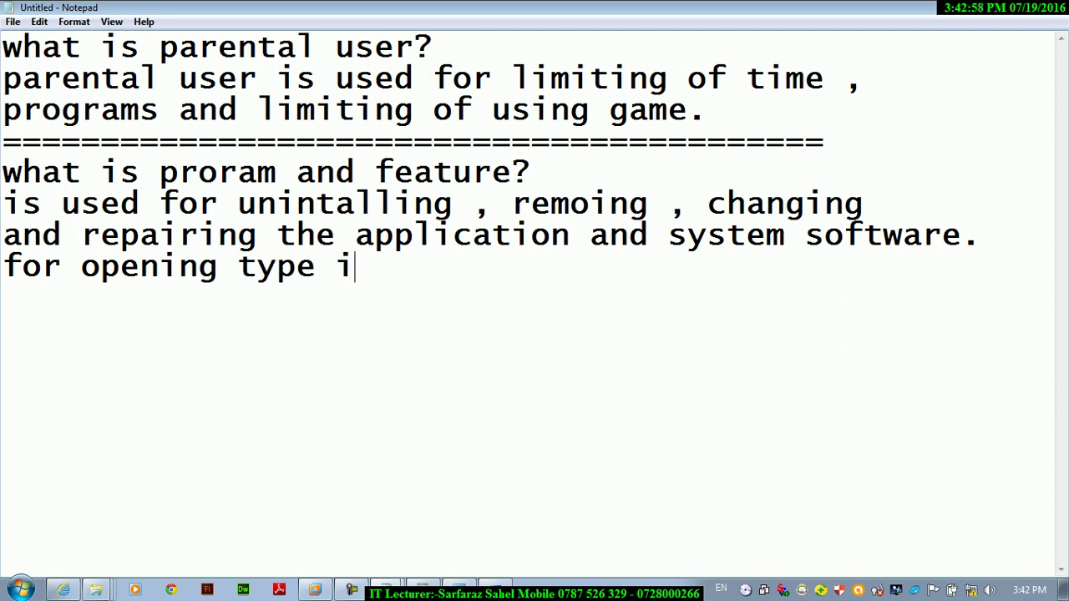
{"action": "key", "text": "BackSpace"}
{"action": "key", "text": "BackSpace"}
{"action": "key", "text": "BackSpace"}
{"action": "type", "text": "un:jap"}
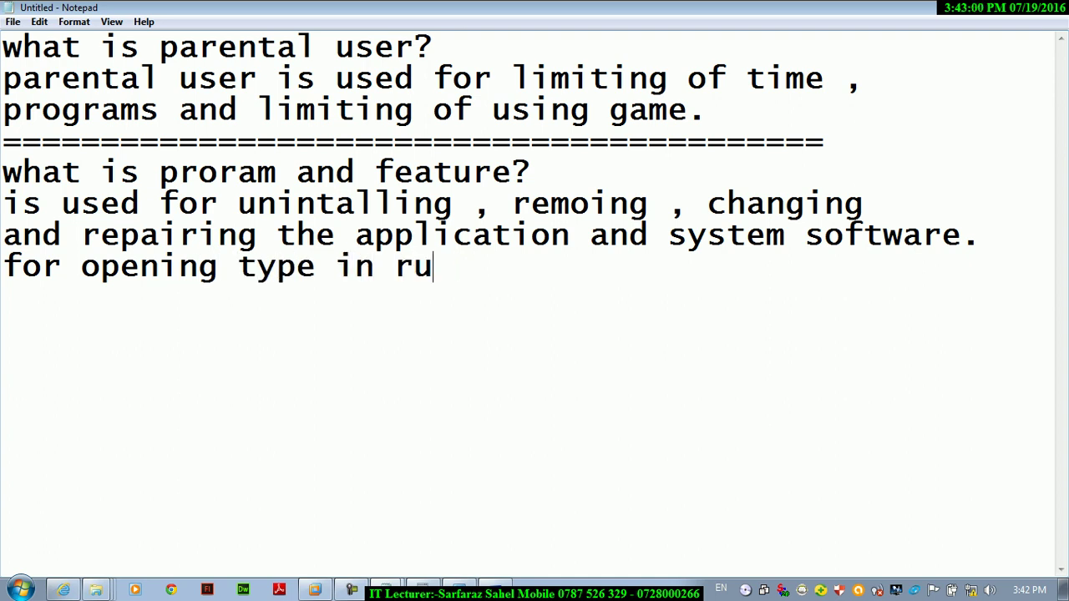
{"action": "key", "text": "BackSpace"}
{"action": "key", "text": "BackSpace"}
{"action": "key", "text": "BackSpace"}
{"action": "type", "text": "app"}
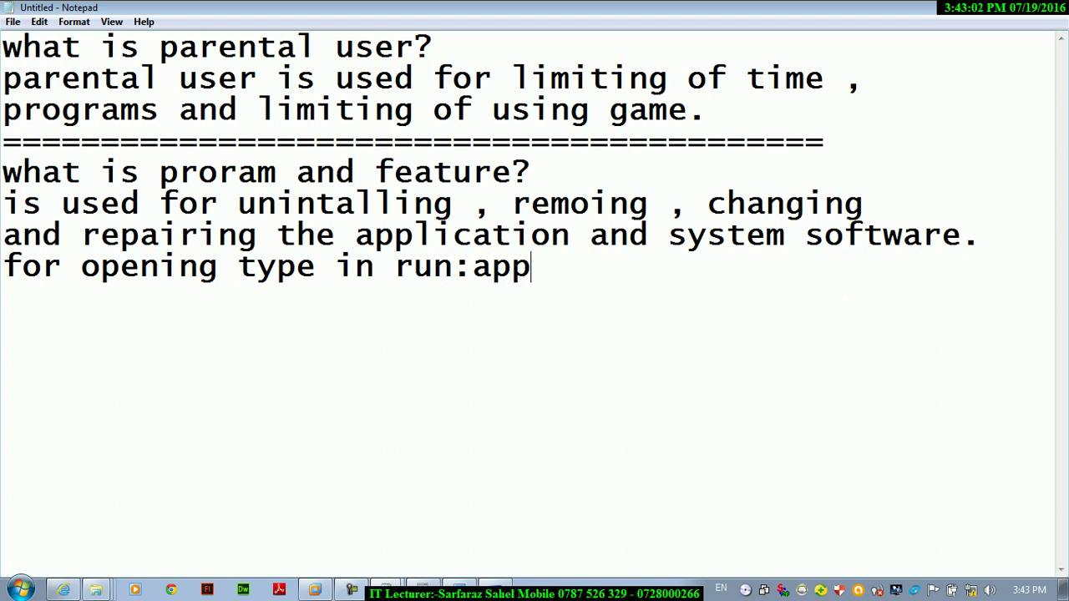
{"action": "type", "text": "wiz.cpl"}
{"action": "key", "text": "Return"}
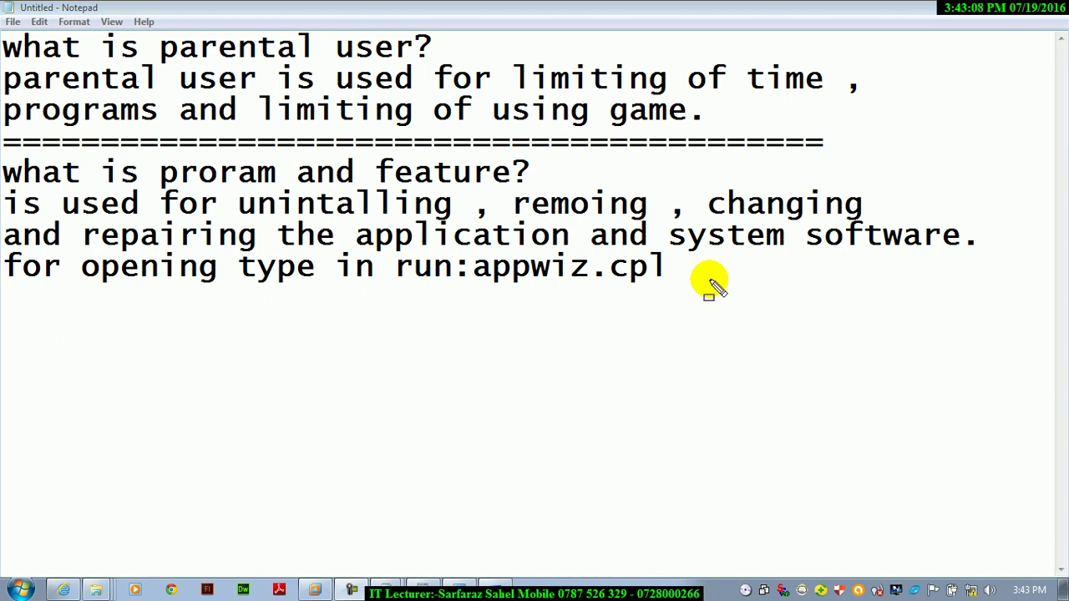
- Frame appwiz.cpl with an annotation box, then clear it again
{"action": "mouse_move", "coordinate": [471, 255]}
{"action": "left_mouse_down"}
{"action": "mouse_move", "coordinate": [656, 269]}
{"action": "mouse_move", "coordinate": [724, 293]}
{"action": "left_mouse_up"}
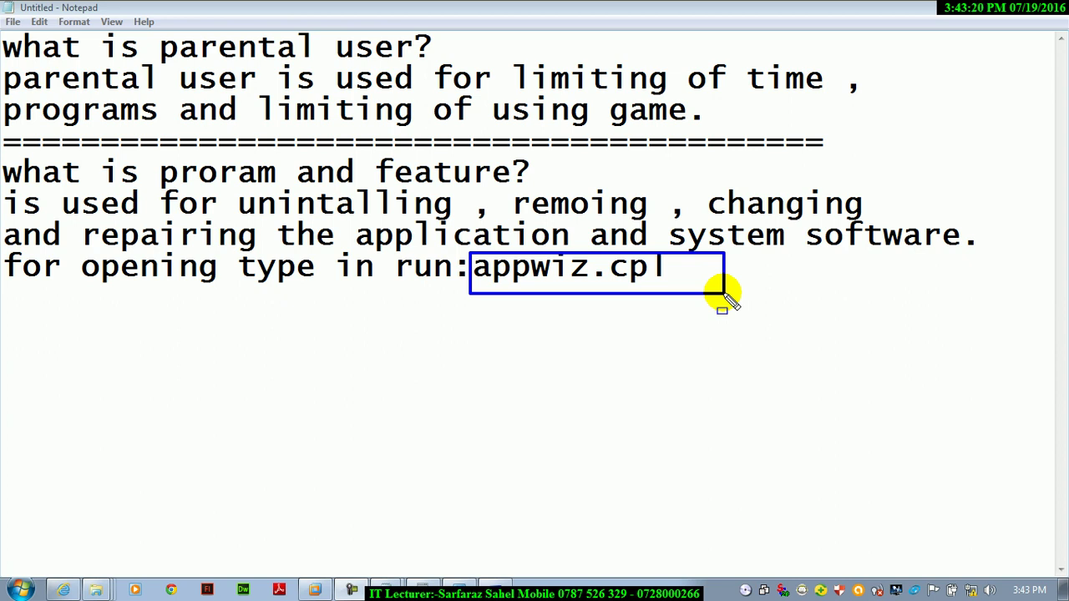
{"action": "key", "text": "Escape"}
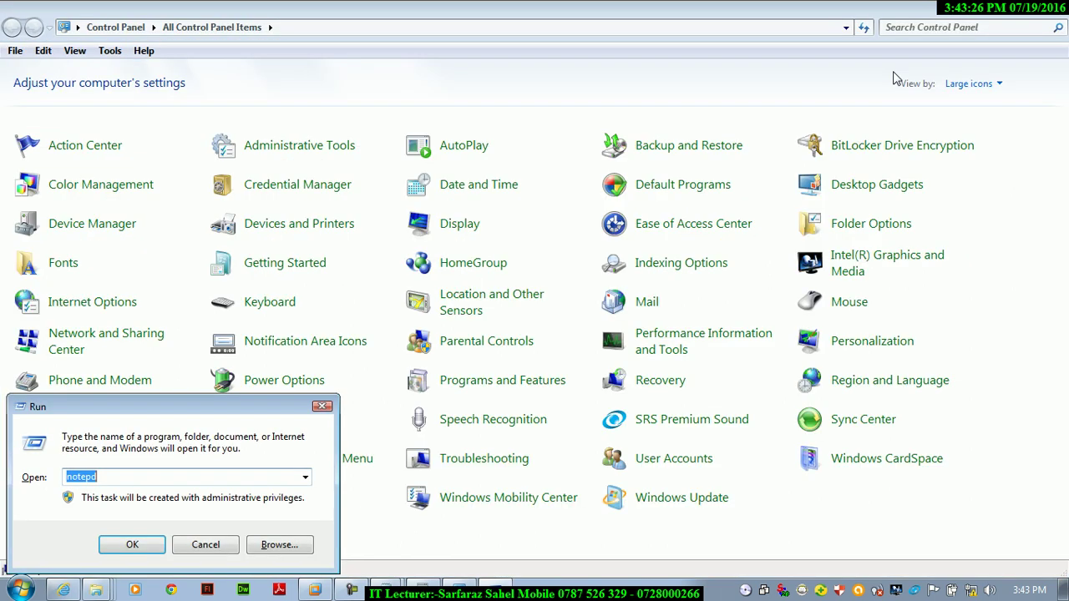
{"action": "left_click", "coordinate": [1002, 11]}
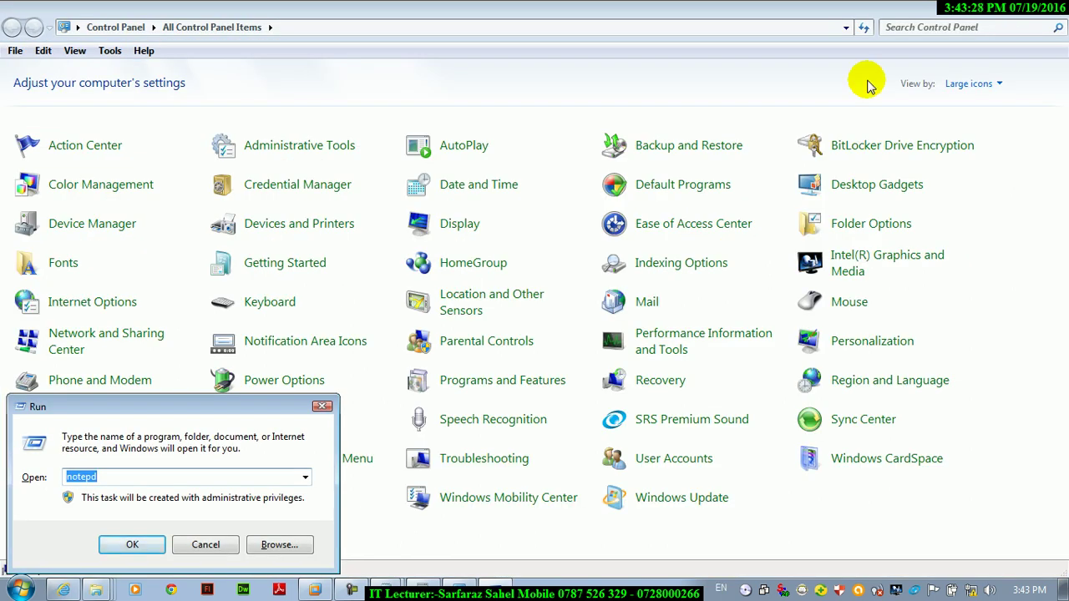
- Open Programs and Features by running appwiz.cpl from the Run dialog
{"action": "type", "text": "app"}
{"action": "key", "text": "Escape"}
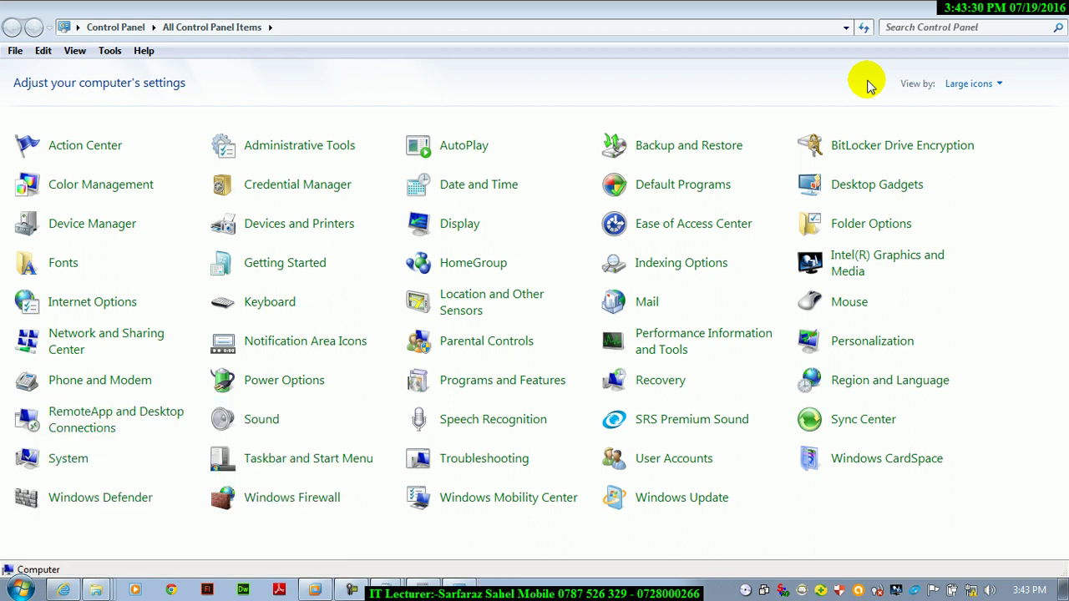
{"action": "key", "text": "super+d"}
{"action": "key", "text": "super+r"}
{"action": "type", "text": "a"}
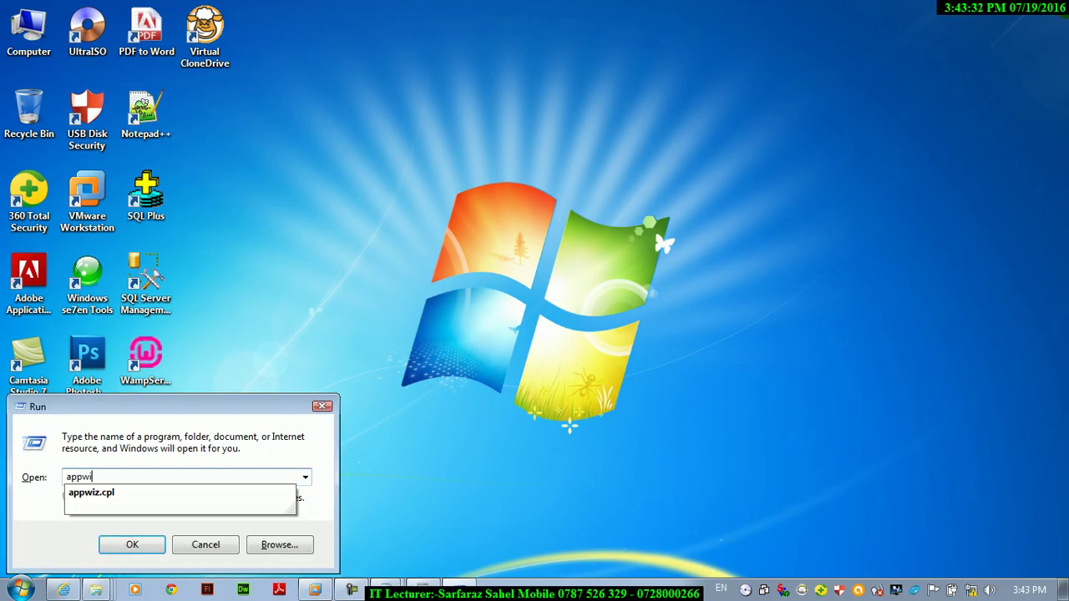
{"action": "key", "text": "Down"}
{"action": "key", "text": "Return"}
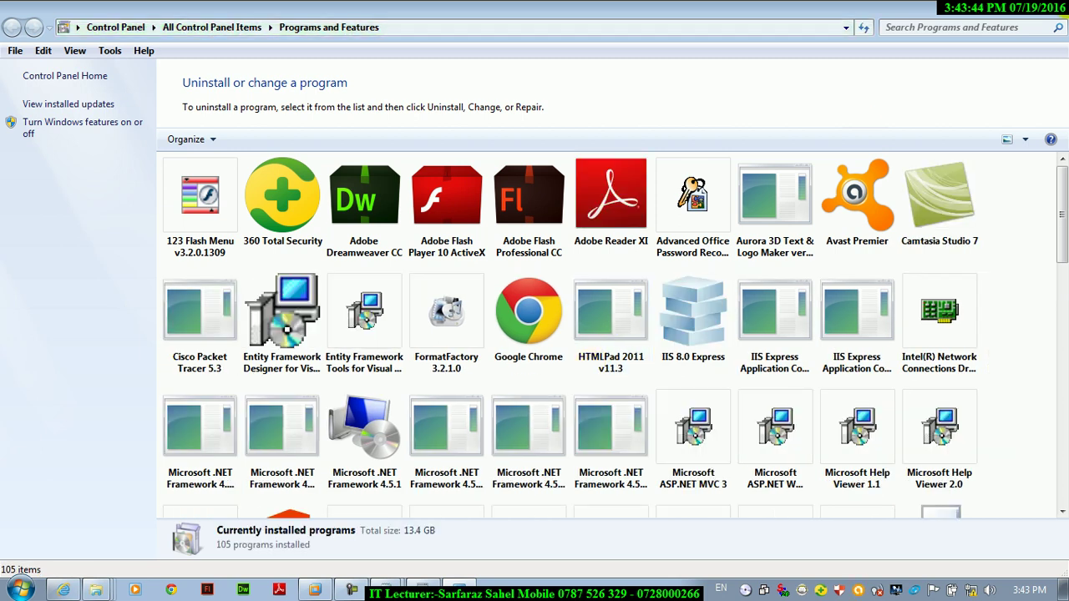
- Create a desktop shortcut to Programs and Features from Control Panel and open it
{"action": "key", "text": "super+d"}
{"action": "key", "text": "super+r"}
{"action": "type", "text": "control"}
{"action": "key", "text": "Return"}
{"action": "right_click", "coordinate": [449, 386]}
{"action": "left_click", "coordinate": [501, 434]}
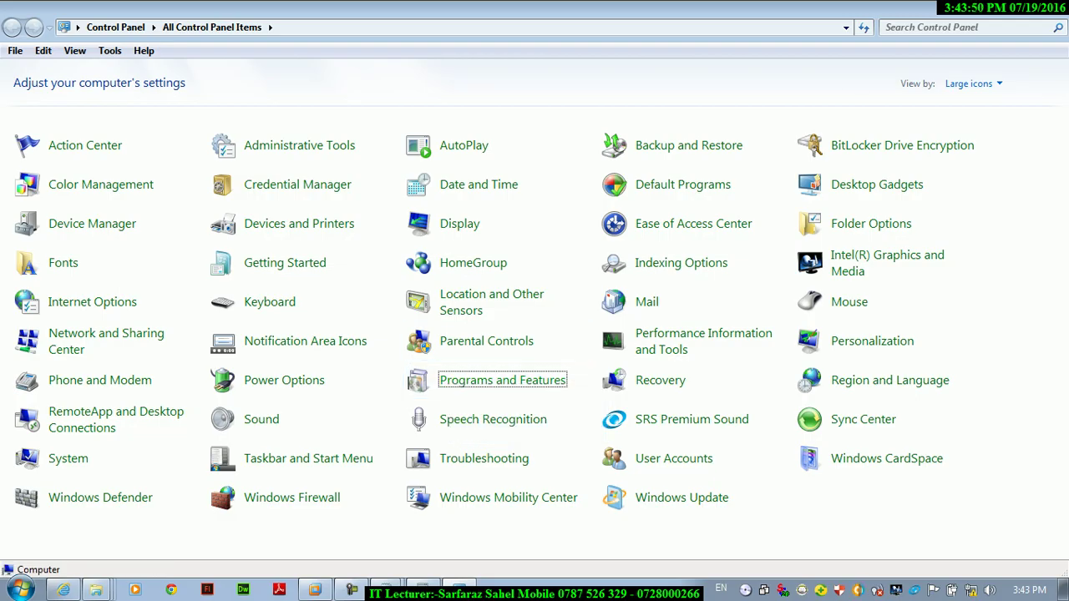
{"action": "key", "text": "super+d"}
{"action": "double_click", "coordinate": [204, 119]}
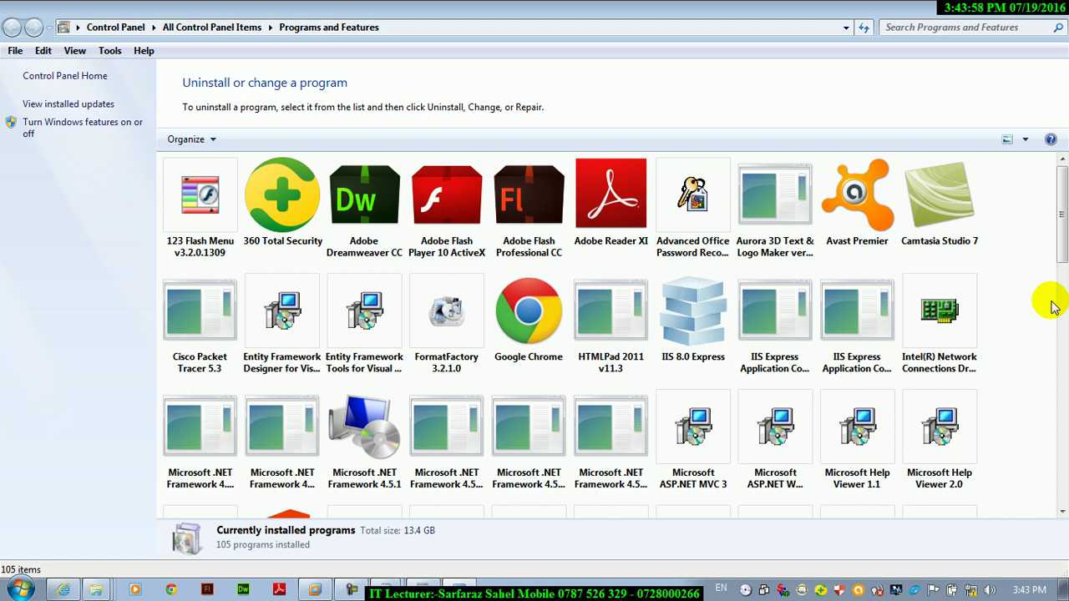
- Run the sfc command from the Run dialog
{"action": "left_click", "coordinate": [1026, 139]}
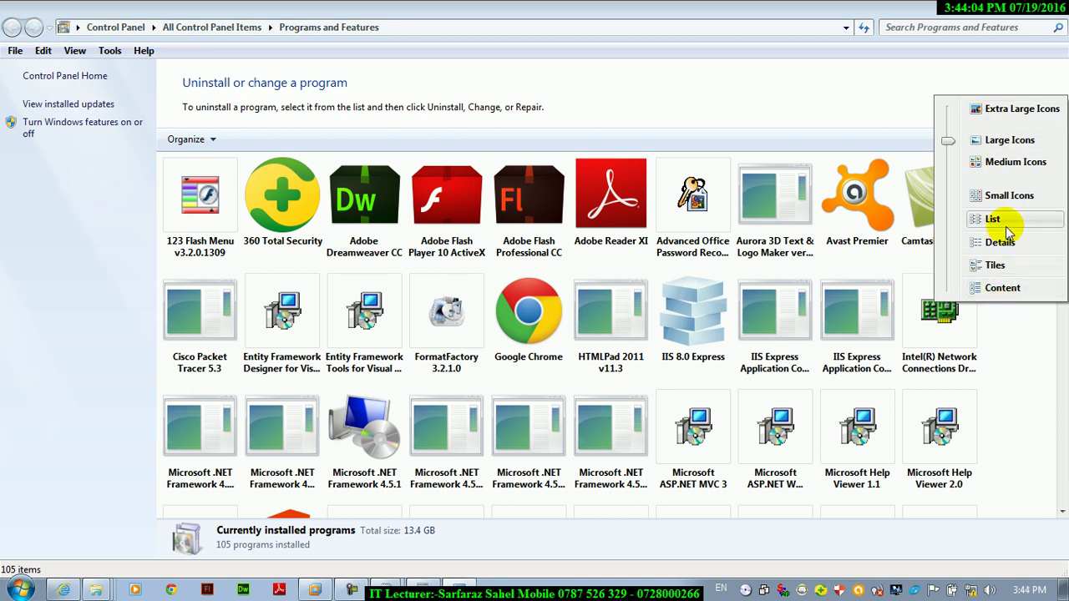
{"action": "key", "text": "Escape"}
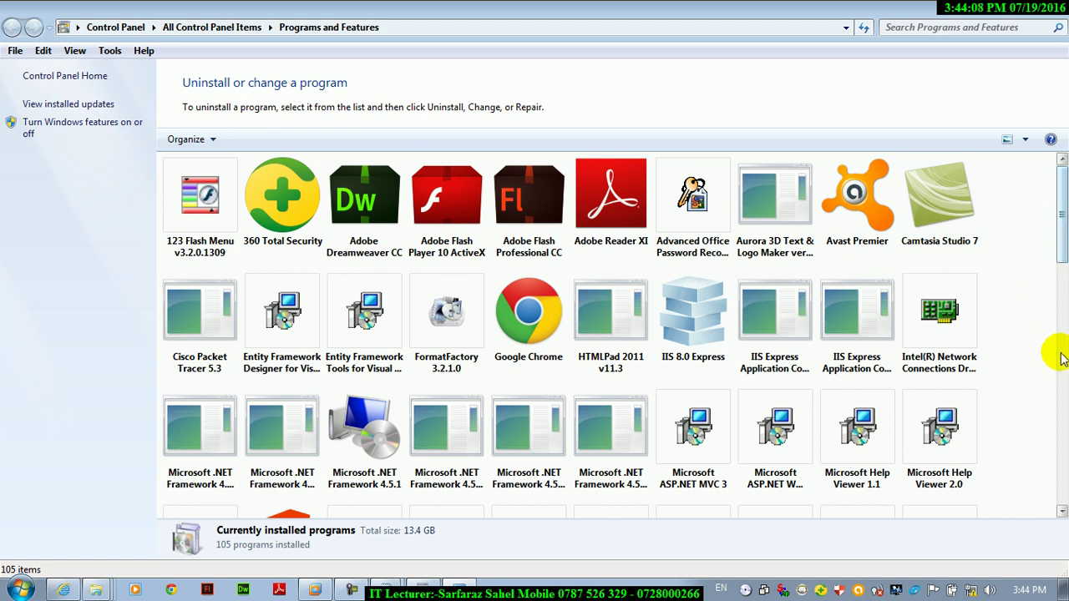
{"action": "key", "text": "super+r"}
{"action": "type", "text": "sfc"}
{"action": "key", "text": "Return"}
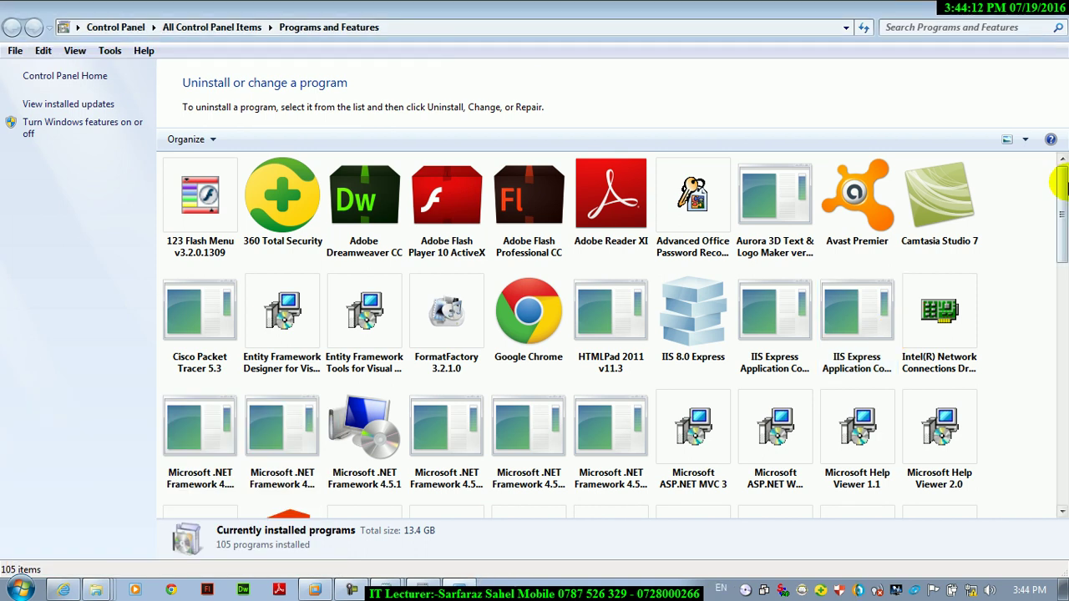
{"action": "mouse_move", "coordinate": [1056, 219]}
{"action": "left_mouse_down"}
{"action": "mouse_move", "coordinate": [1057, 425]}
{"action": "mouse_move", "coordinate": [1061, 209]}
{"action": "left_mouse_up"}
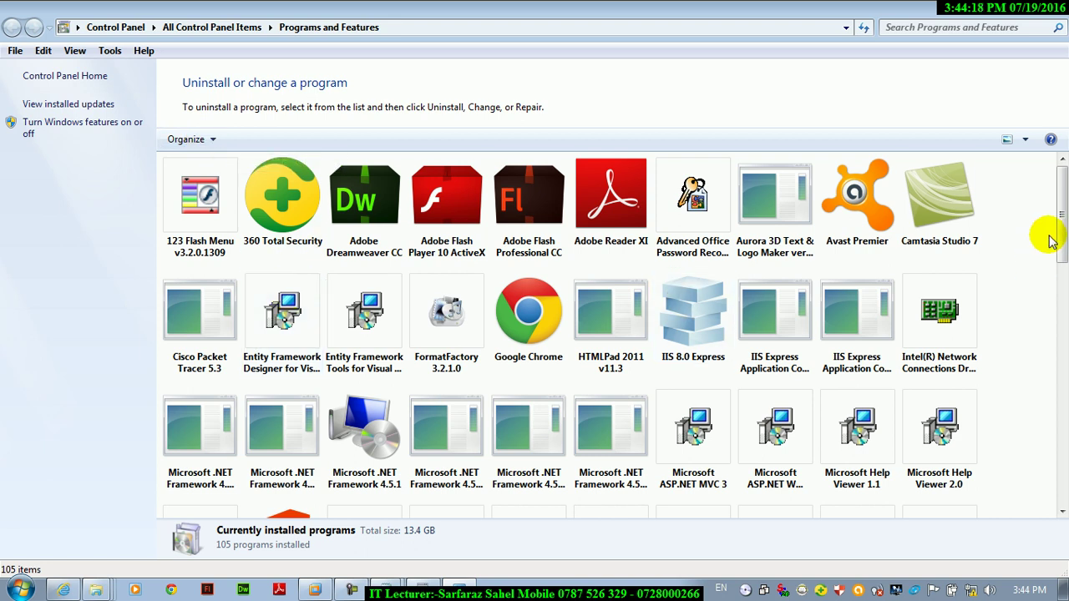
- Switch the program list to Details view, after briefly trying List view
{"action": "left_click", "coordinate": [215, 140]}
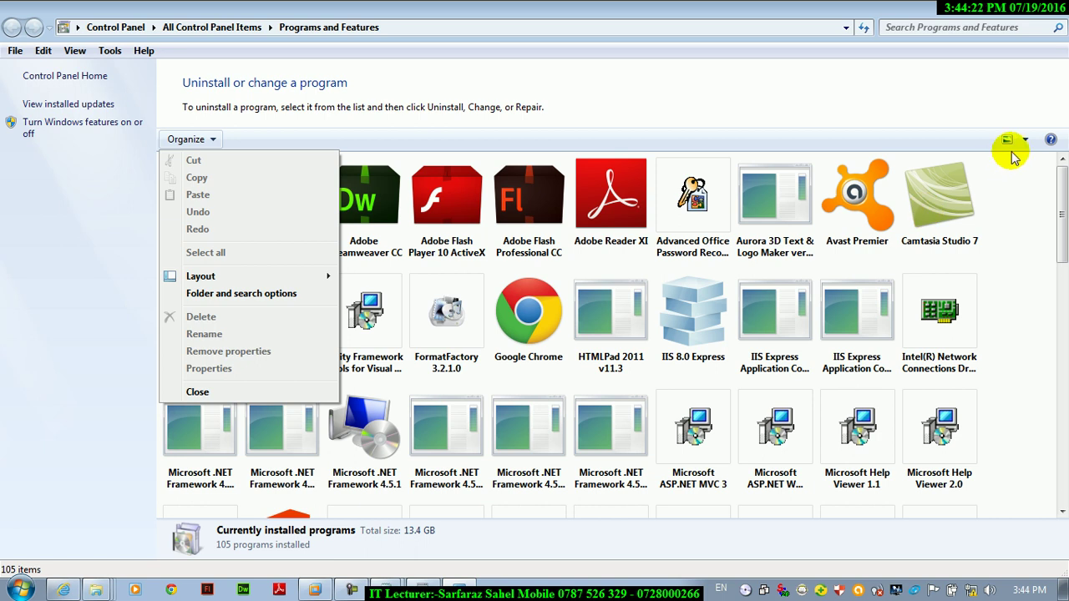
{"action": "left_click", "coordinate": [1011, 141]}
{"action": "left_click", "coordinate": [1025, 140]}
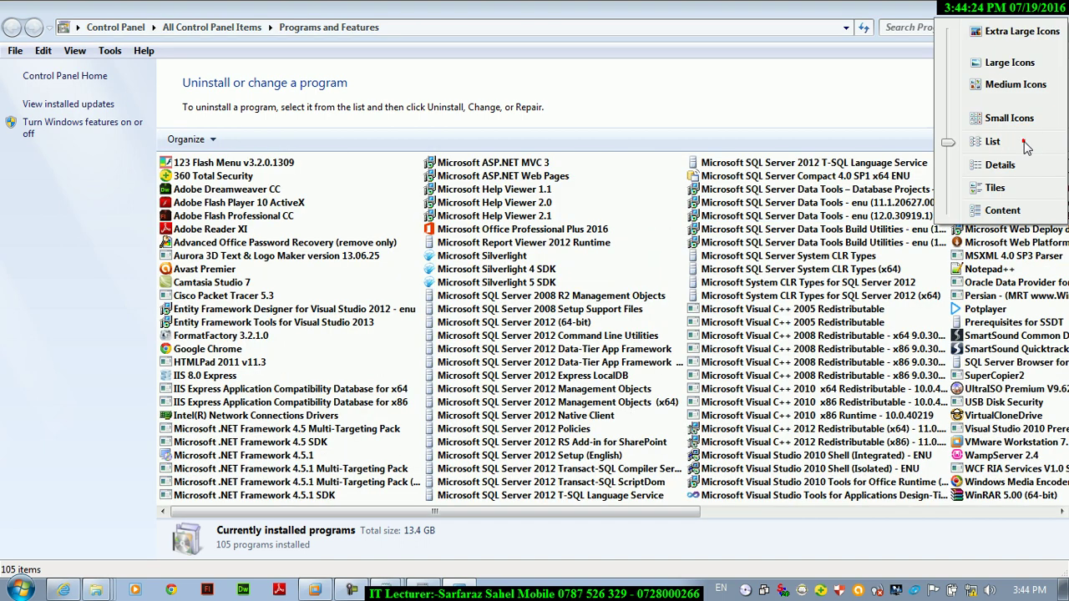
{"action": "left_click", "coordinate": [993, 169]}
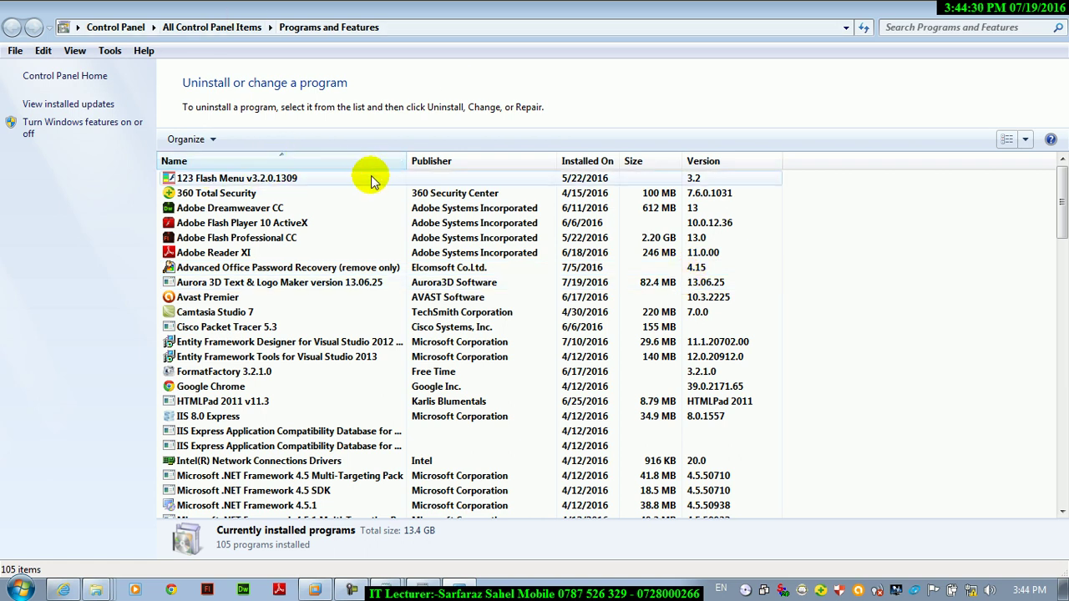
- Tick 0–9, A–H and I–P in the Name column filter, leaving Q–Z out
{"action": "left_click", "coordinate": [399, 162]}
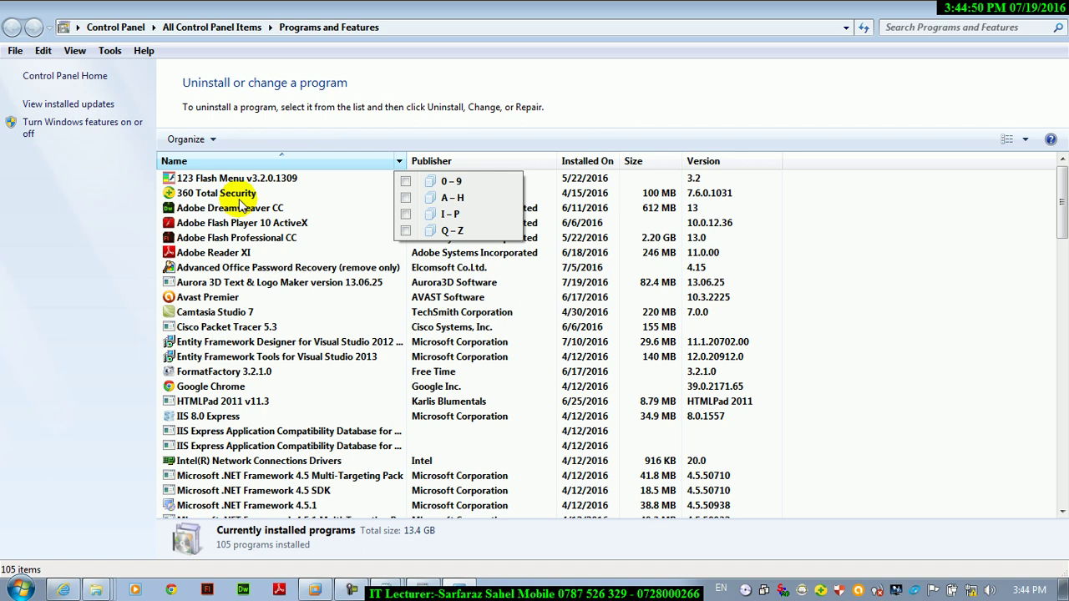
{"action": "left_click", "coordinate": [431, 180]}
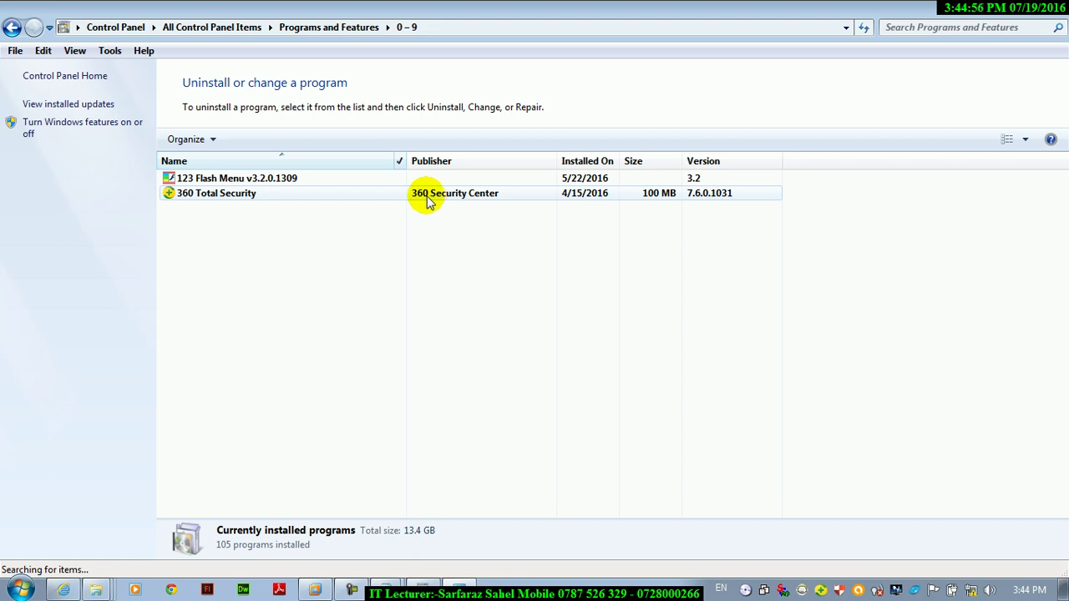
{"action": "left_click", "coordinate": [399, 161]}
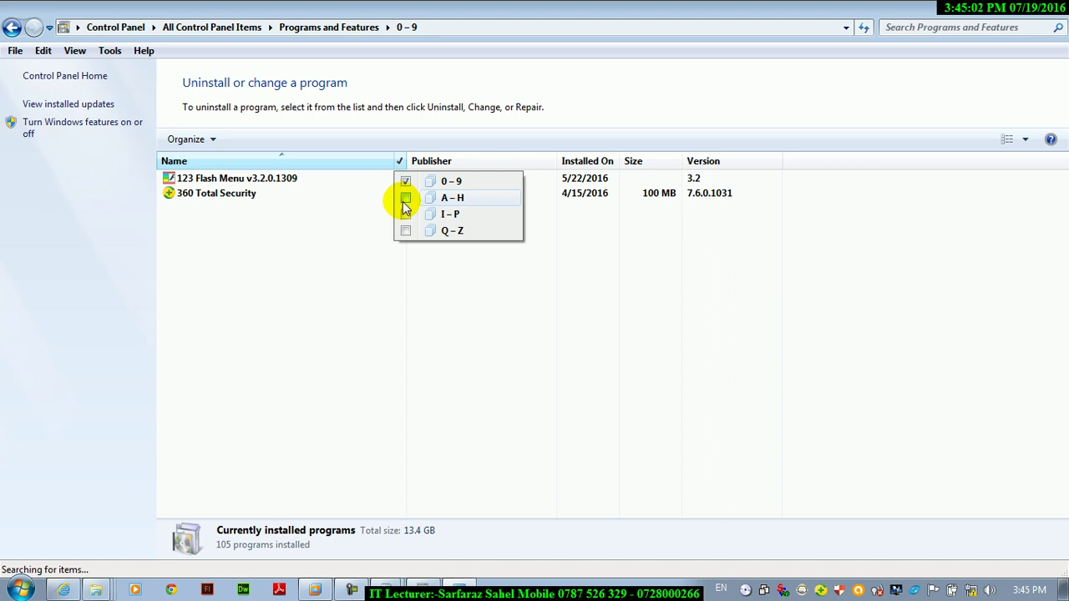
{"action": "left_click", "coordinate": [405, 205]}
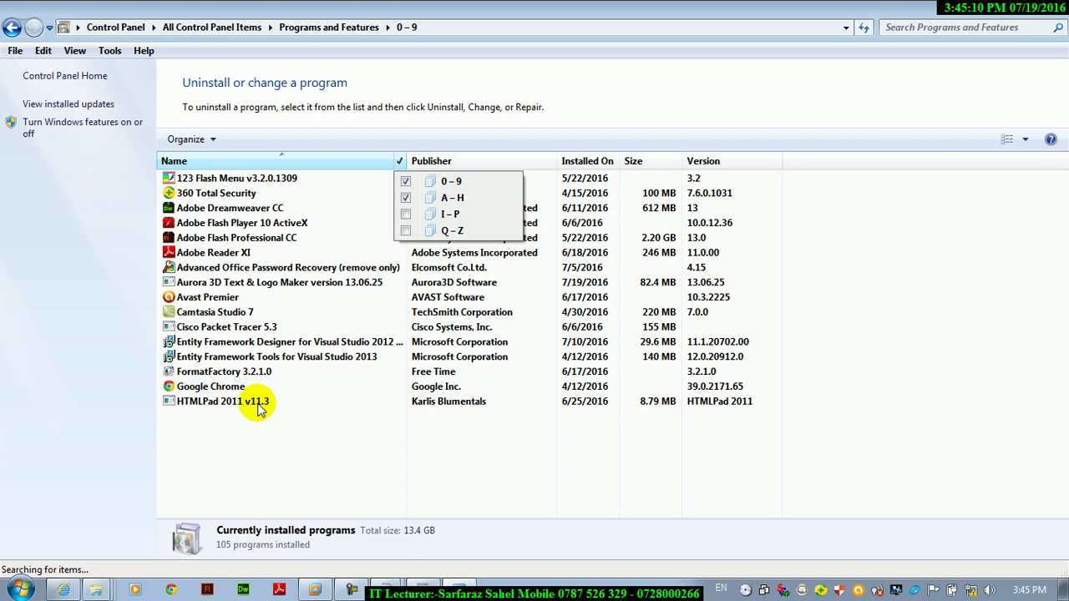
{"action": "left_click", "coordinate": [406, 215]}
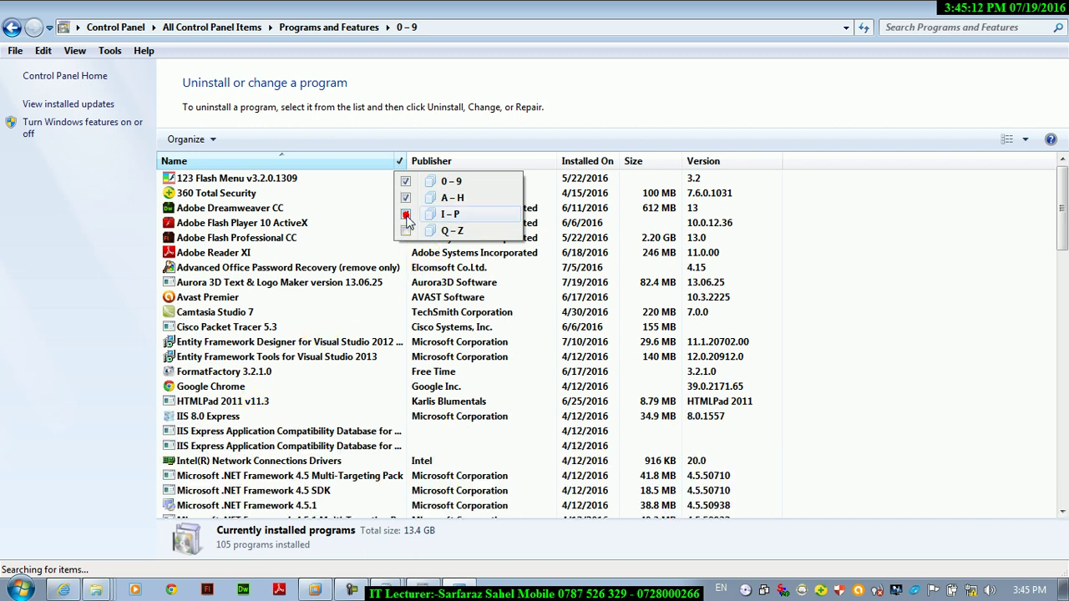
{"action": "left_click", "coordinate": [1063, 221]}
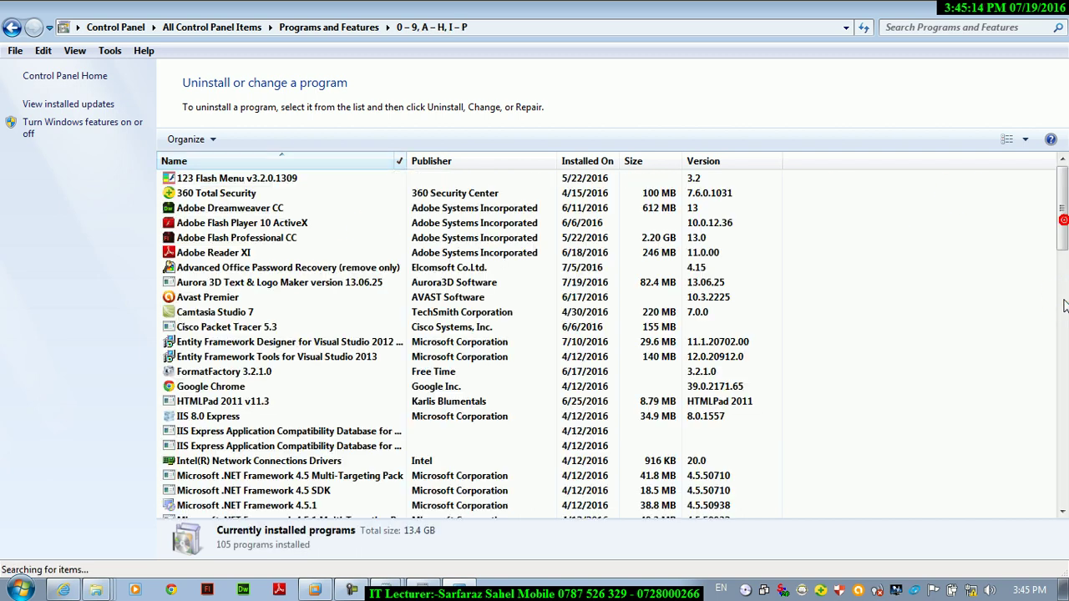
{"action": "left_click", "coordinate": [399, 162]}
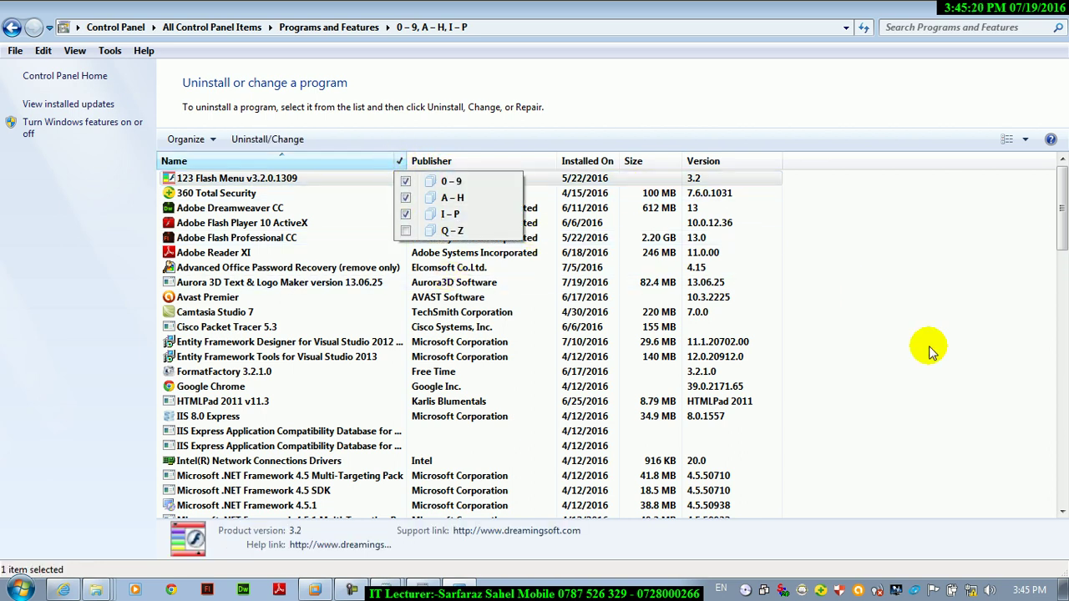
- Add Q–Z to the Name filter so all four name groups are selected
{"action": "left_click_drag", "start_coordinate": [1059, 250], "coordinate": [1060, 484]}
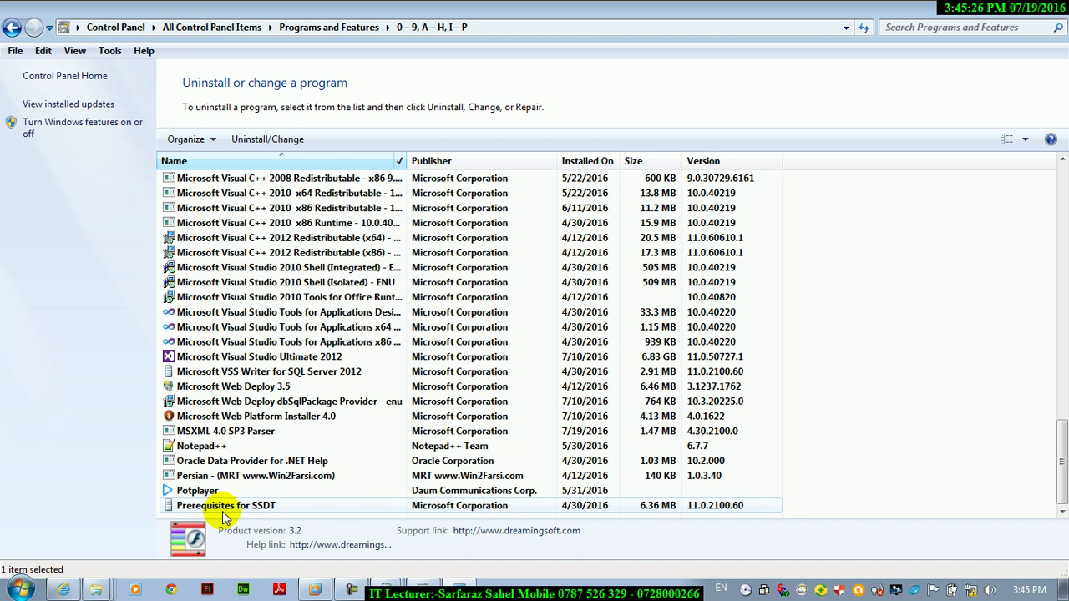
{"action": "left_click", "coordinate": [399, 164]}
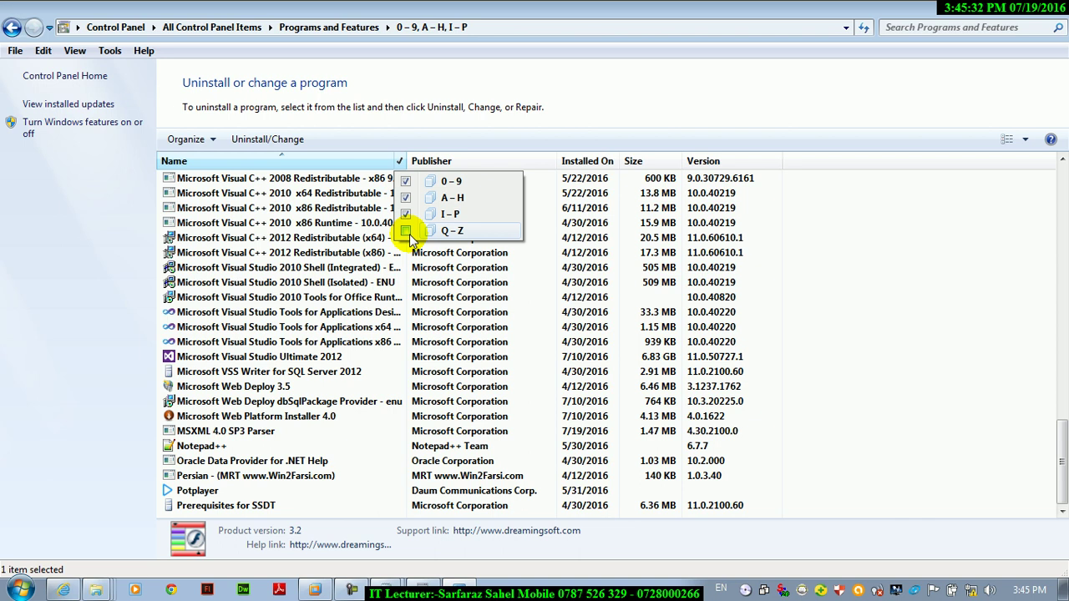
{"action": "left_click", "coordinate": [407, 231]}
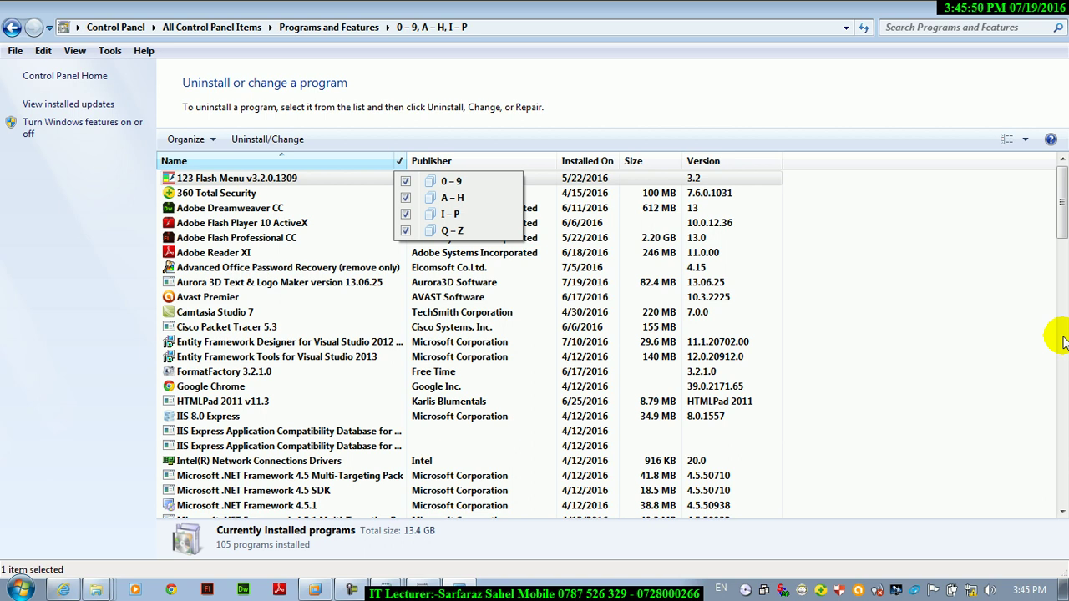
{"action": "left_click", "coordinate": [1019, 346]}
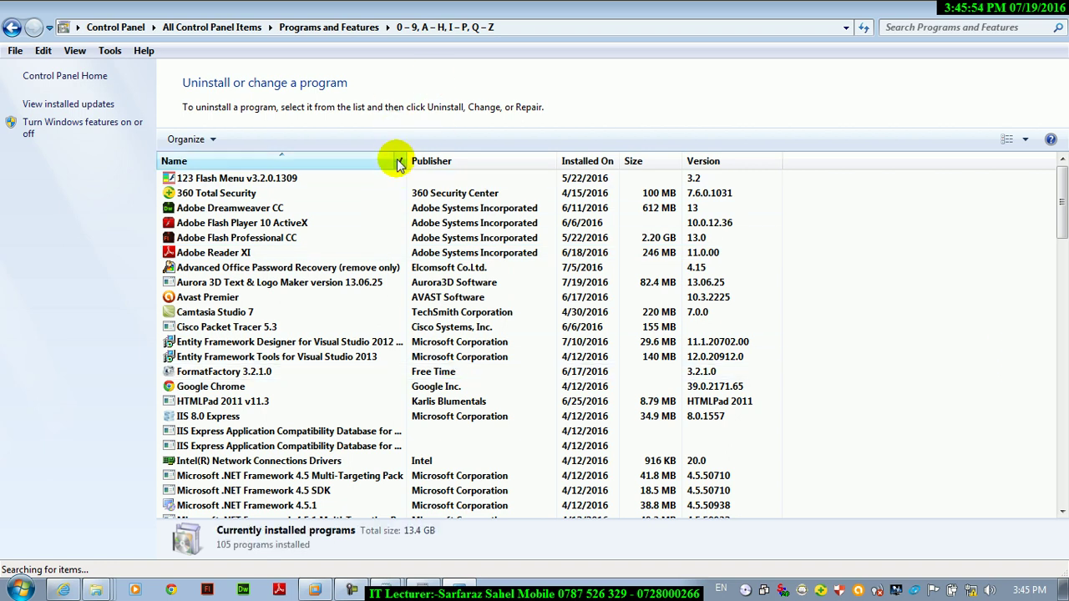
{"action": "left_click", "coordinate": [550, 162]}
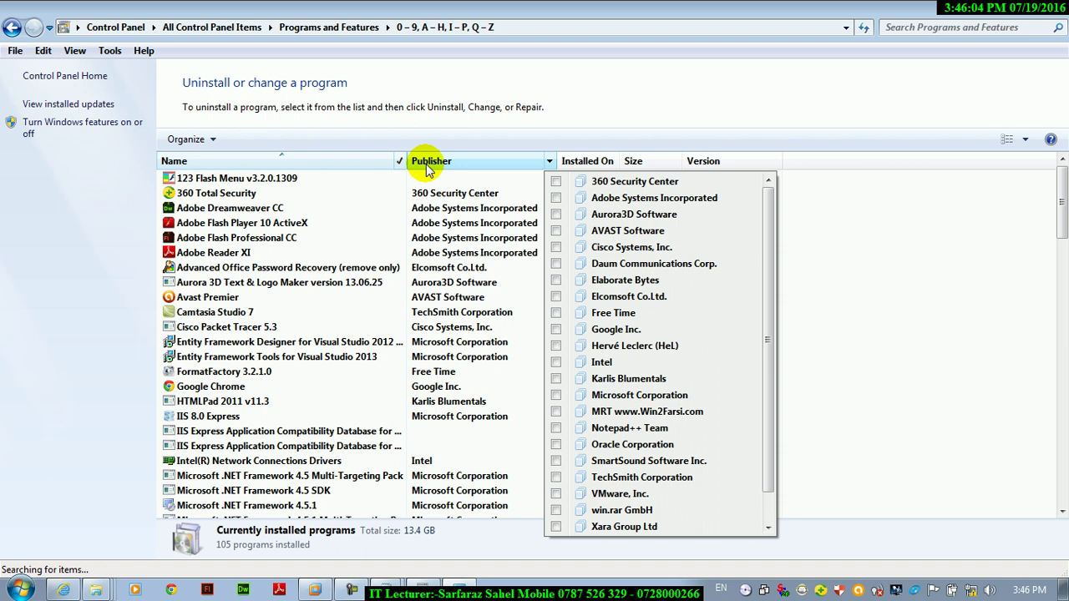
{"action": "left_click", "coordinate": [557, 182]}
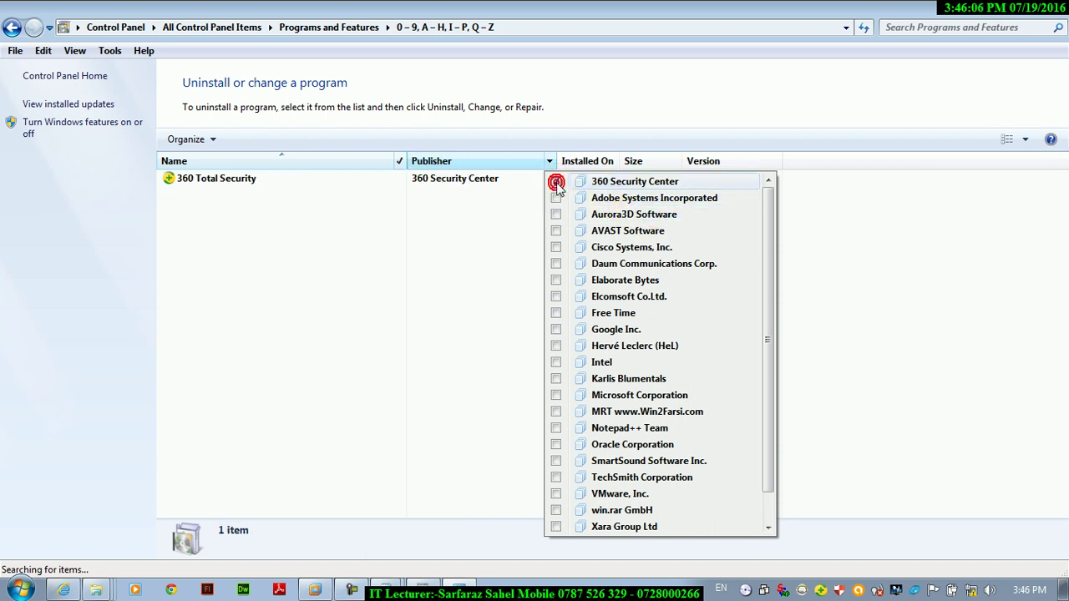
{"action": "left_click", "coordinate": [556, 182]}
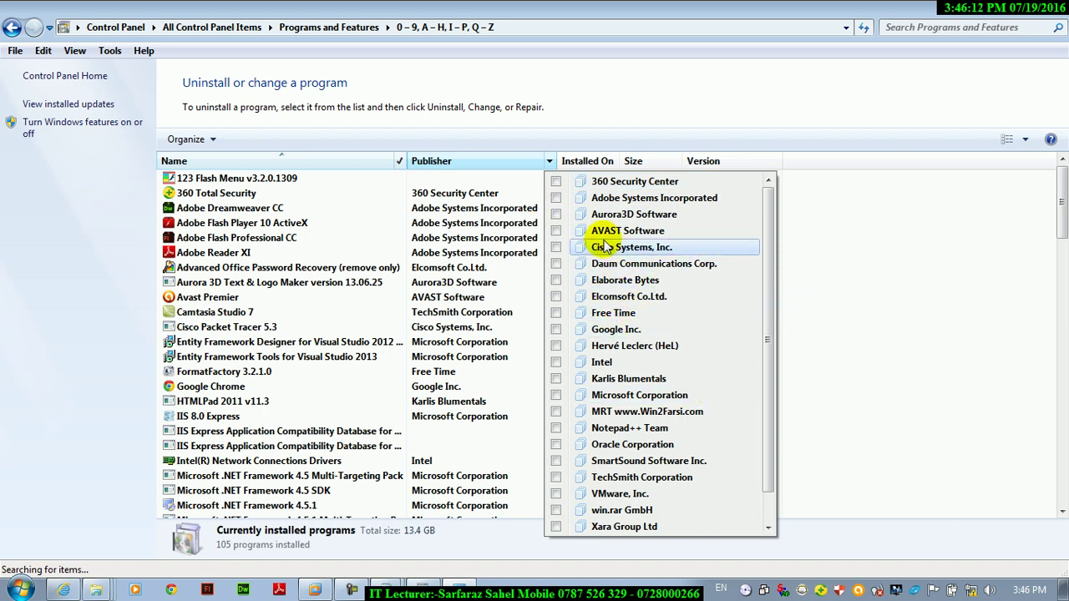
{"action": "left_click", "coordinate": [556, 231]}
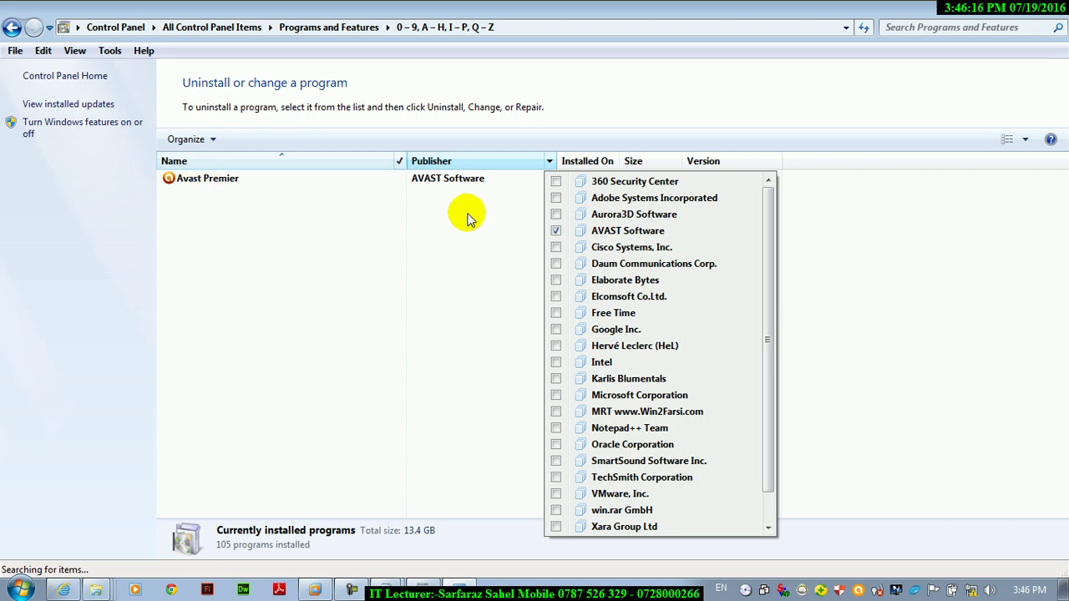
{"action": "left_click", "coordinate": [556, 230]}
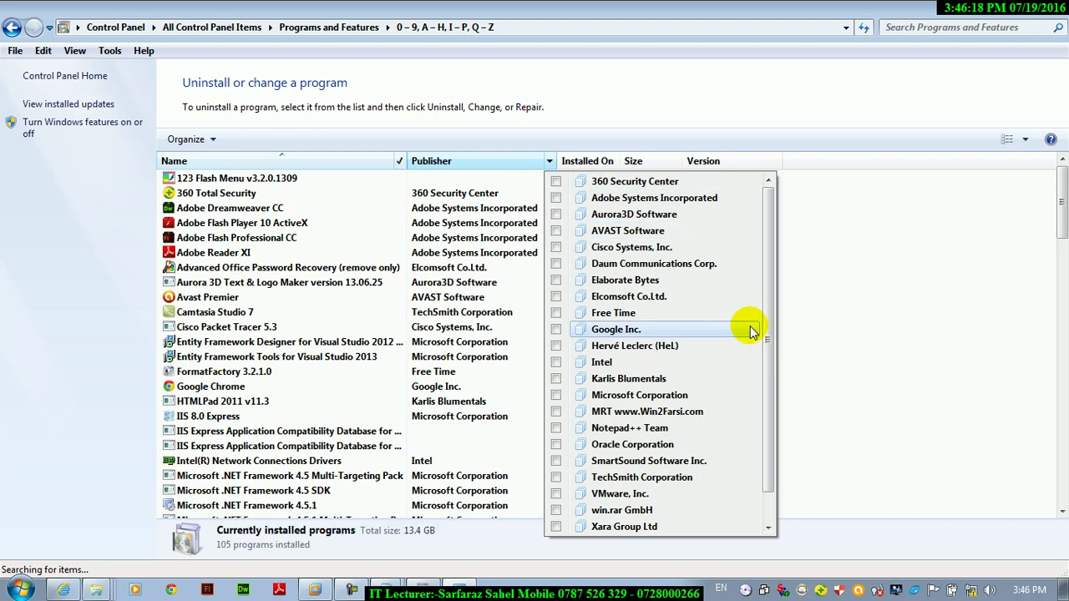
{"action": "left_click_drag", "start_coordinate": [766, 289], "coordinate": [770, 391]}
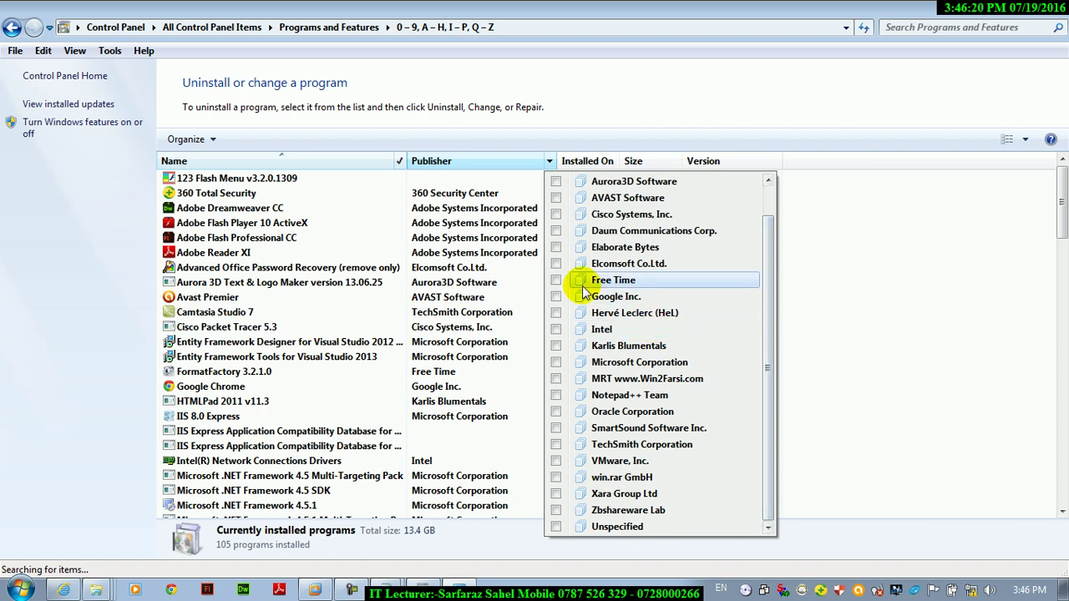
{"action": "left_click", "coordinate": [556, 330]}
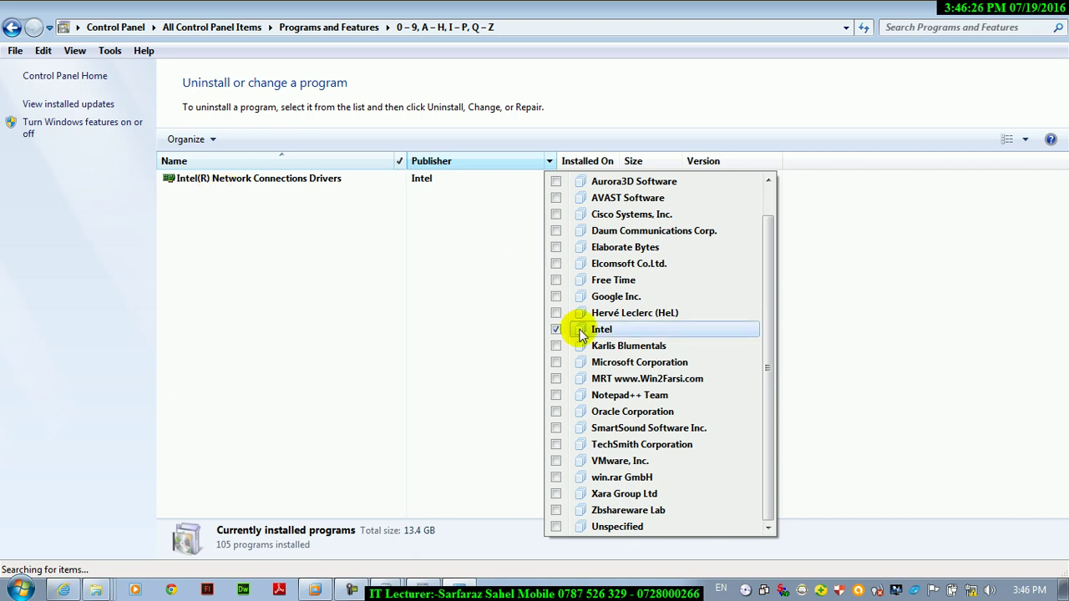
{"action": "left_click", "coordinate": [556, 330]}
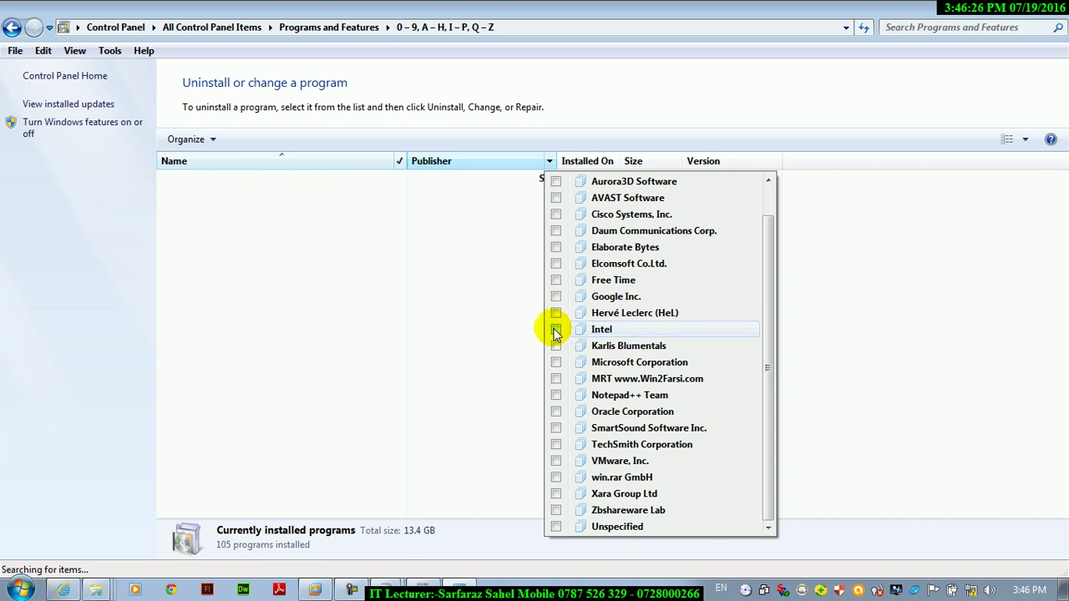
{"action": "left_click", "coordinate": [757, 401]}
{"action": "left_click_drag", "start_coordinate": [770, 337], "coordinate": [649, 411]}
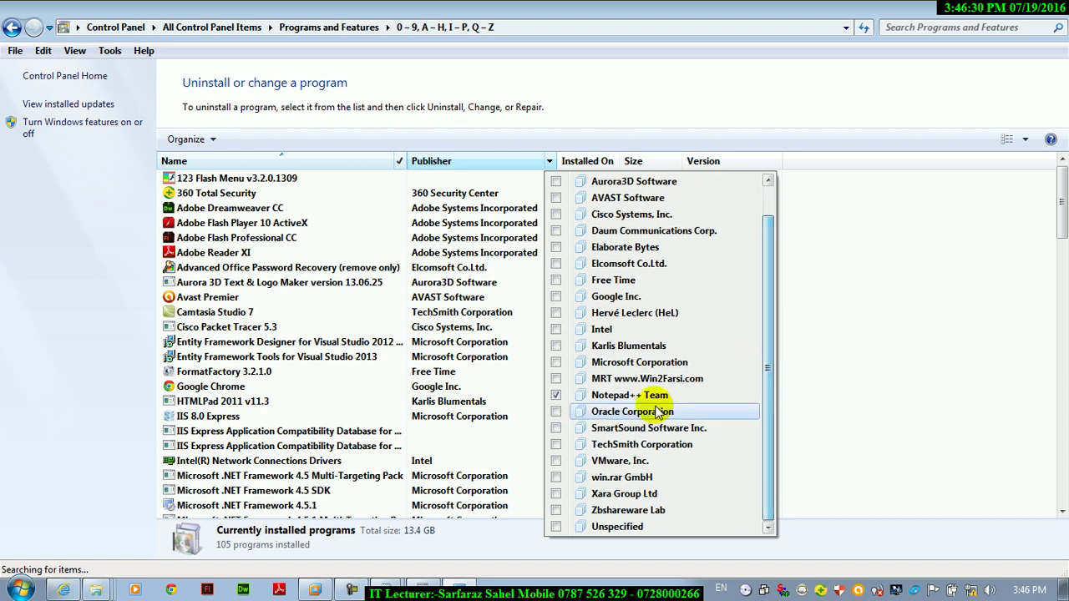
{"action": "left_click", "coordinate": [557, 363]}
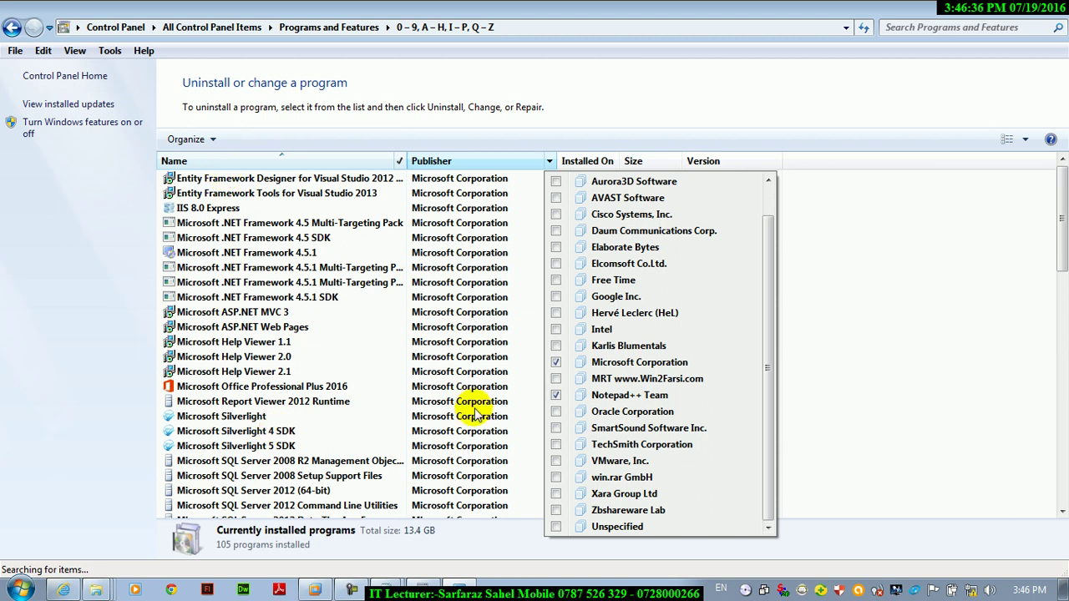
{"action": "left_click", "coordinate": [1059, 209]}
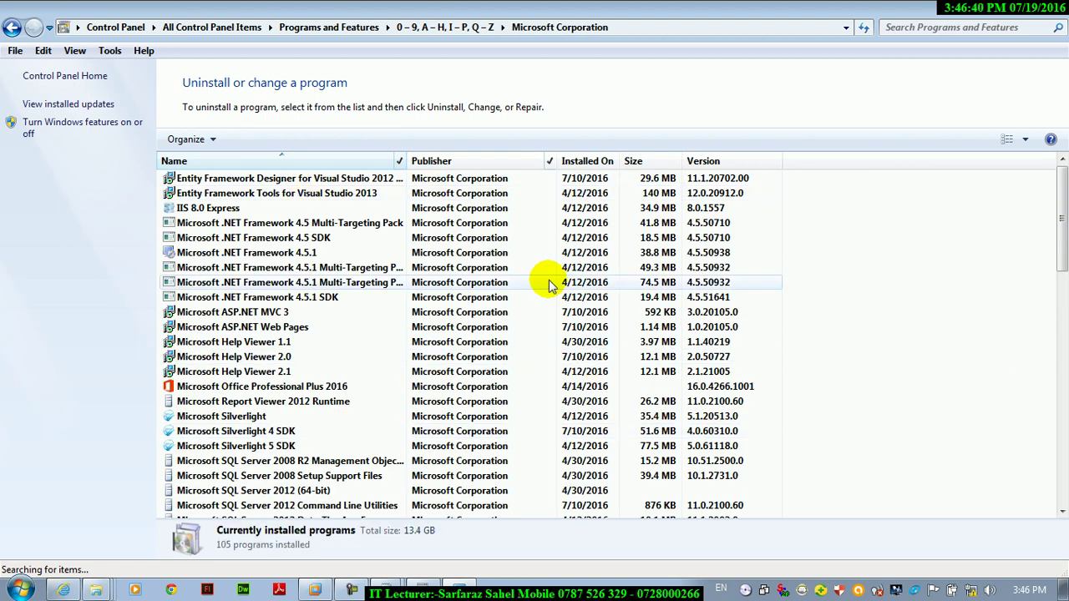
{"action": "left_click", "coordinate": [553, 174]}
{"action": "left_click", "coordinate": [550, 163]}
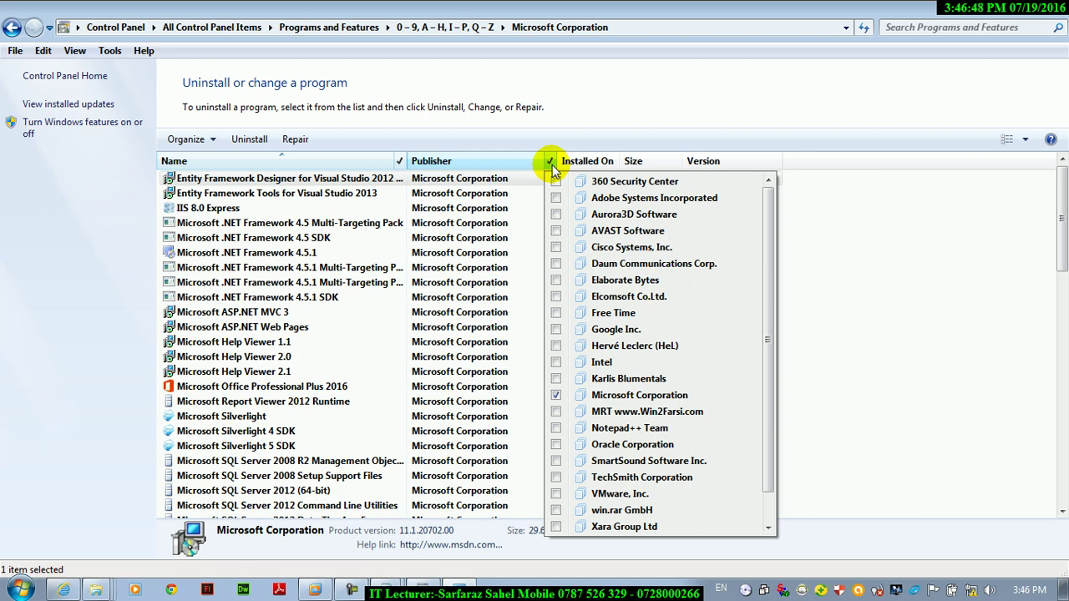
{"action": "left_click", "coordinate": [556, 395]}
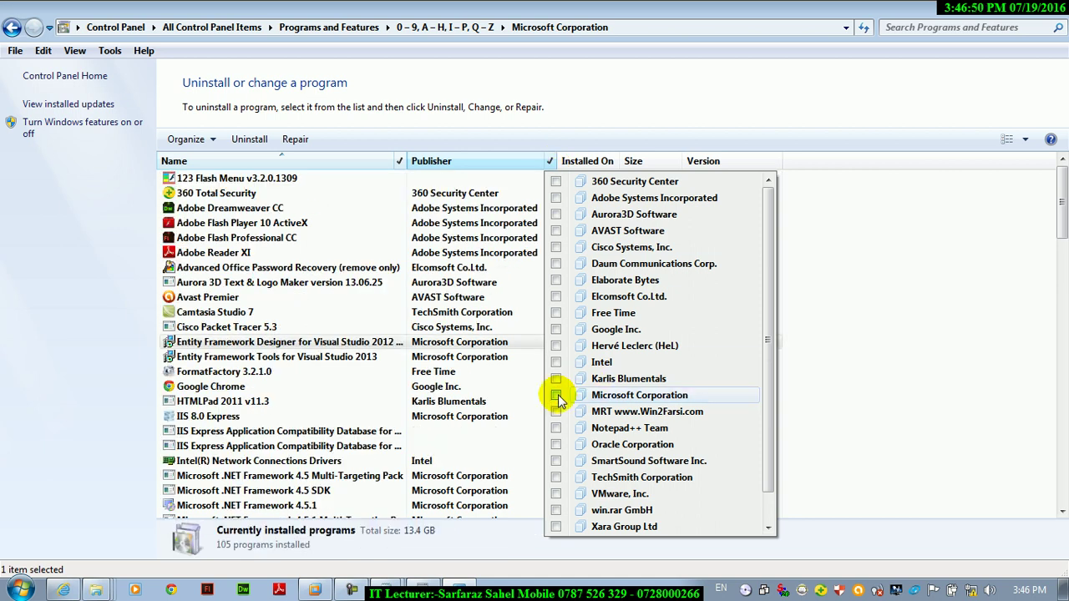
- Try Installed On filters for 7/19/2016, July 3 and Earlier this year
{"action": "left_click", "coordinate": [613, 164]}
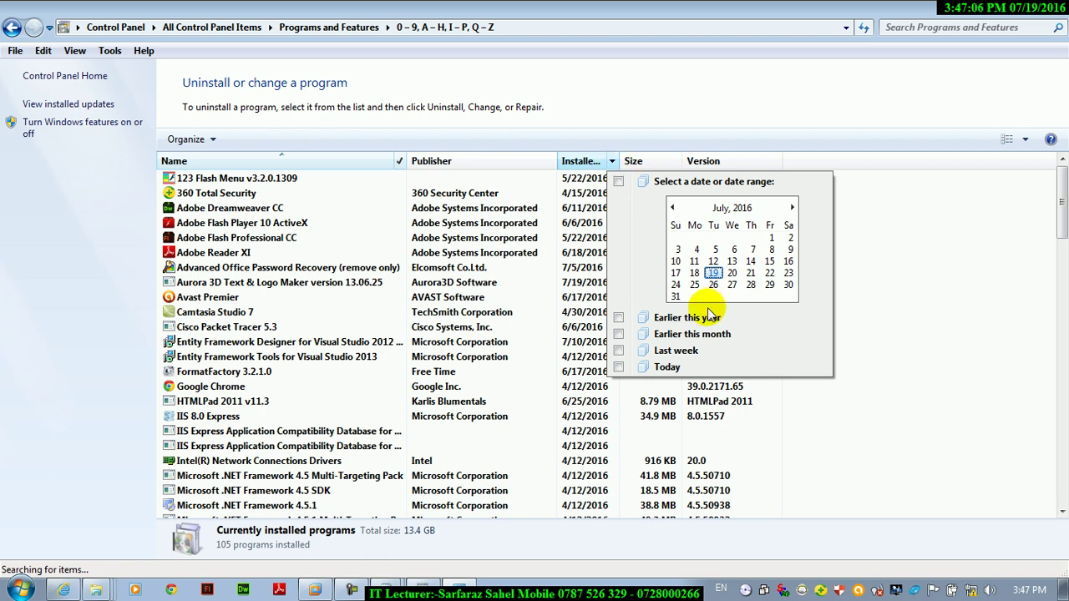
{"action": "left_click", "coordinate": [618, 180]}
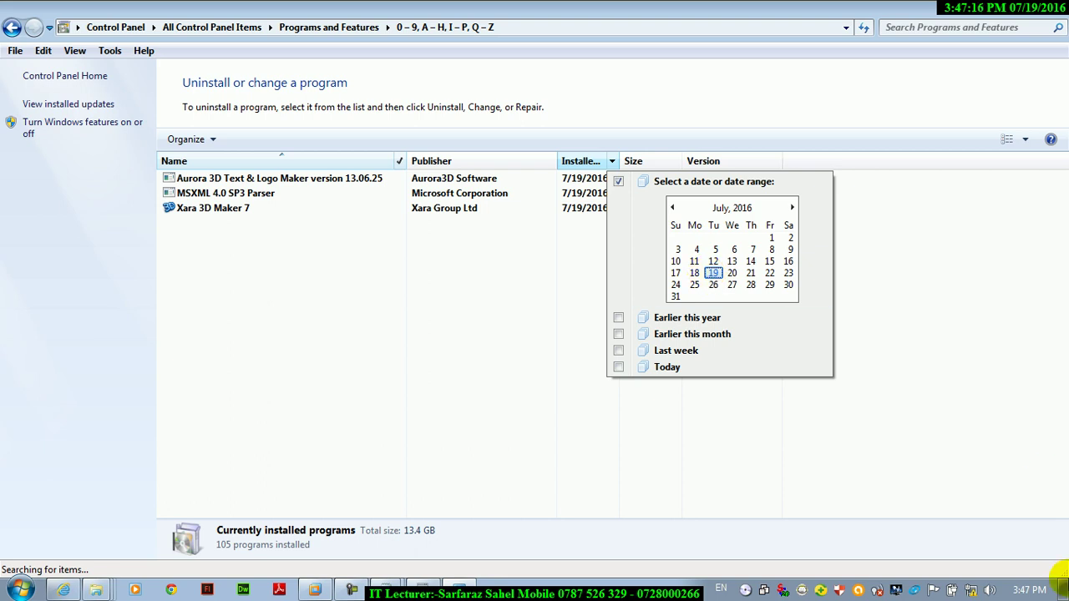
{"action": "left_click", "coordinate": [1022, 590]}
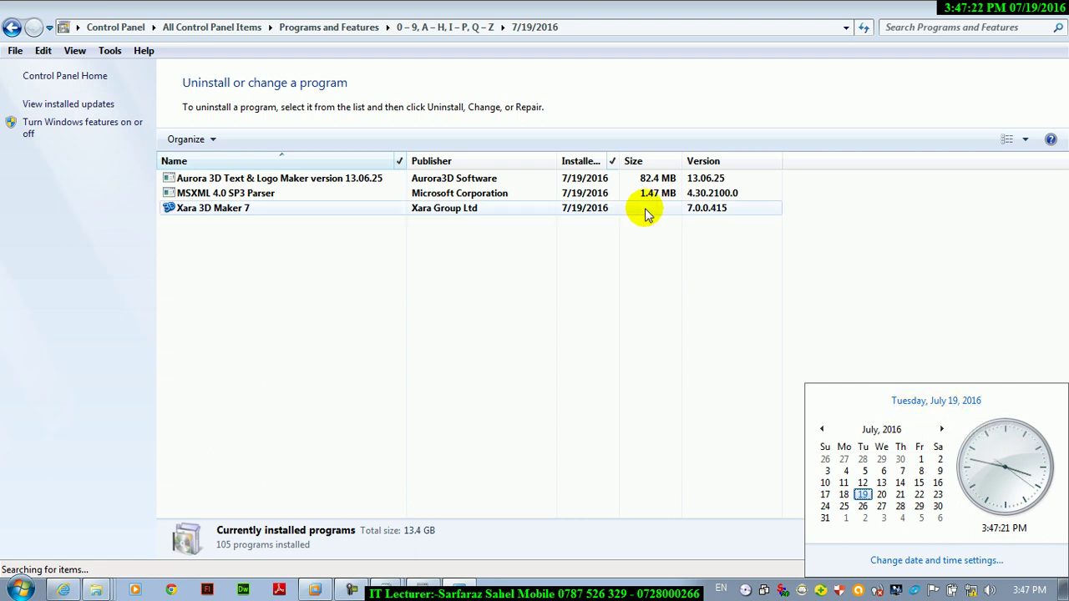
{"action": "left_click", "coordinate": [616, 161]}
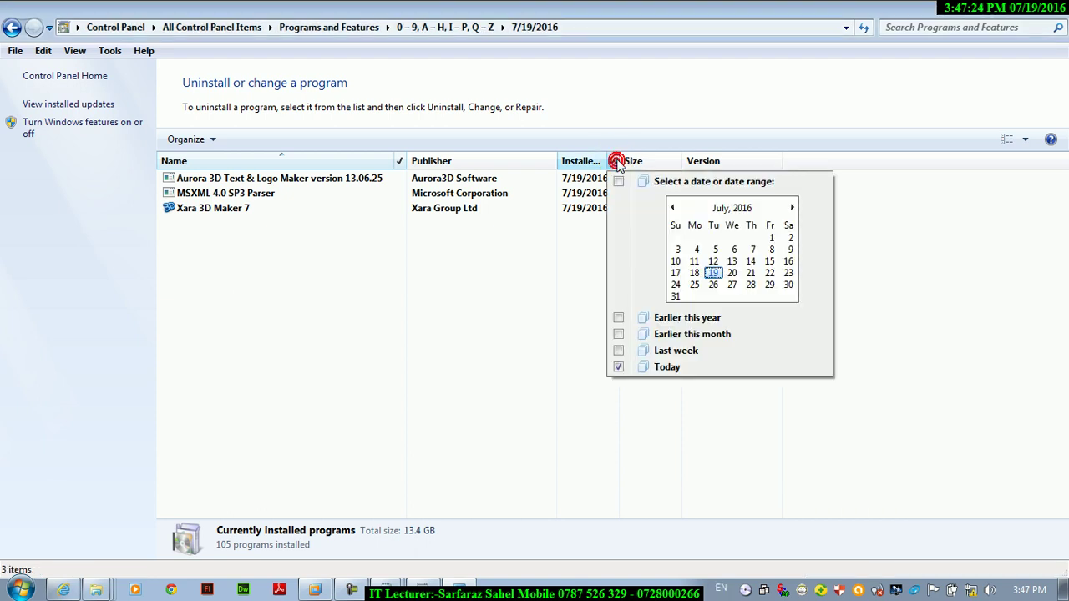
{"action": "left_click", "coordinate": [676, 249]}
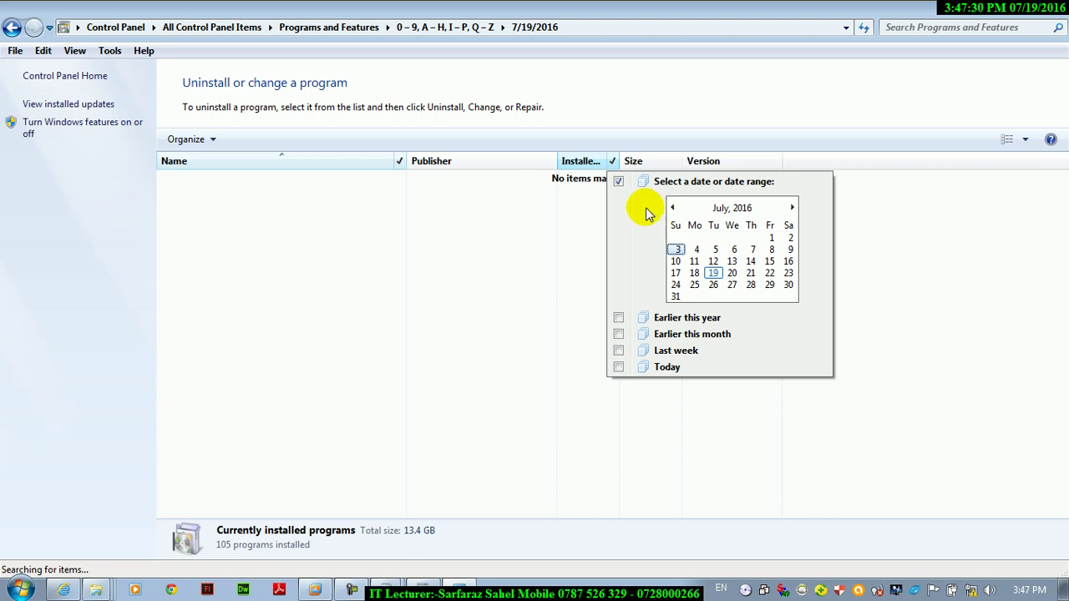
{"action": "left_click", "coordinate": [618, 181]}
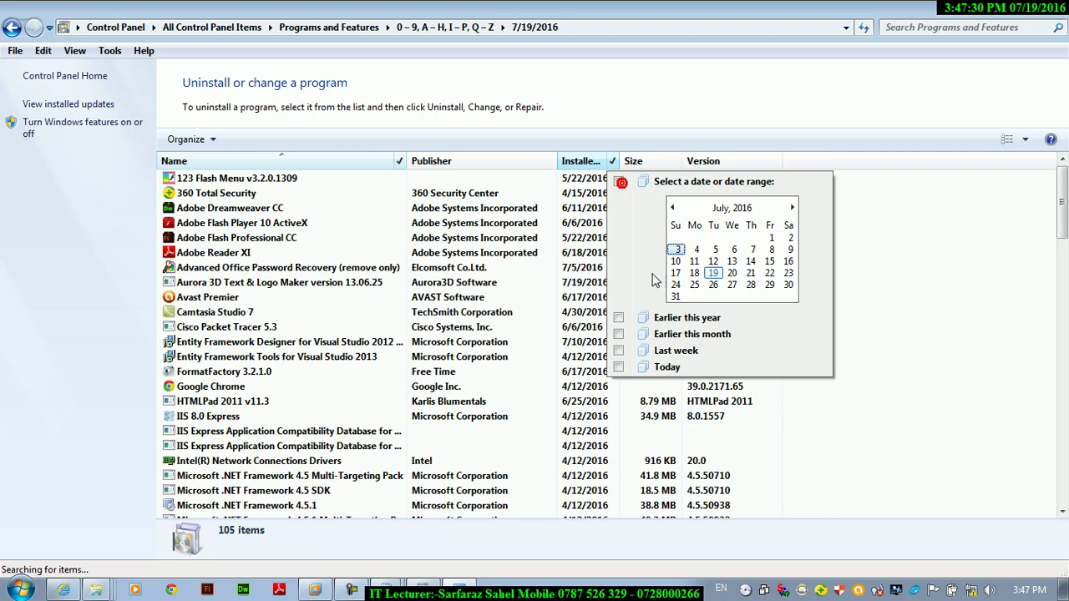
{"action": "left_click", "coordinate": [618, 318]}
{"action": "left_click", "coordinate": [1044, 285]}
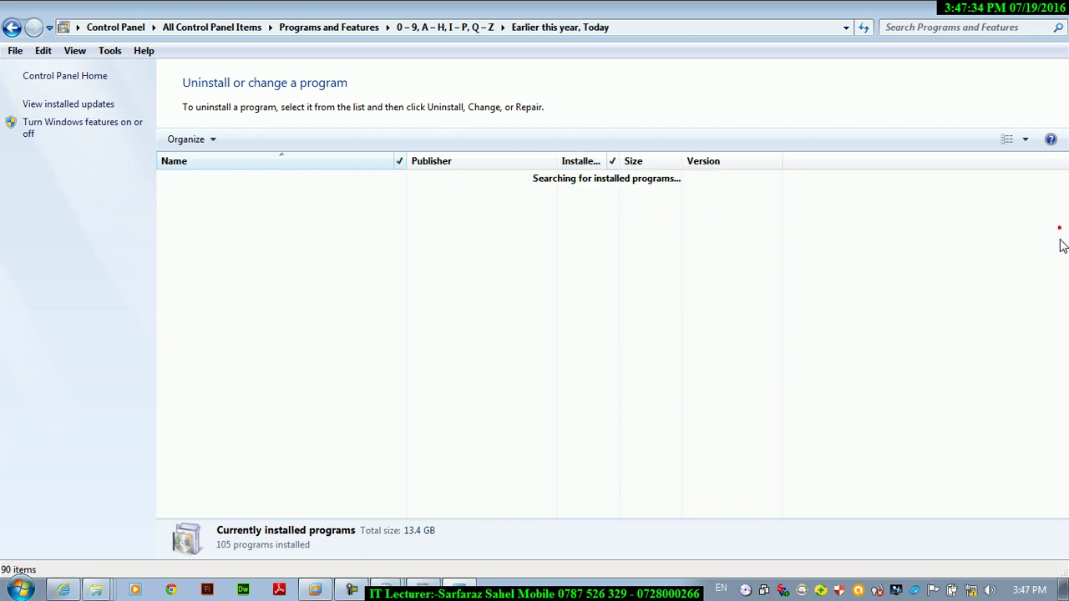
- Refine the Installed On filter through Earlier this month and Last week to Today
{"action": "left_click", "coordinate": [613, 163]}
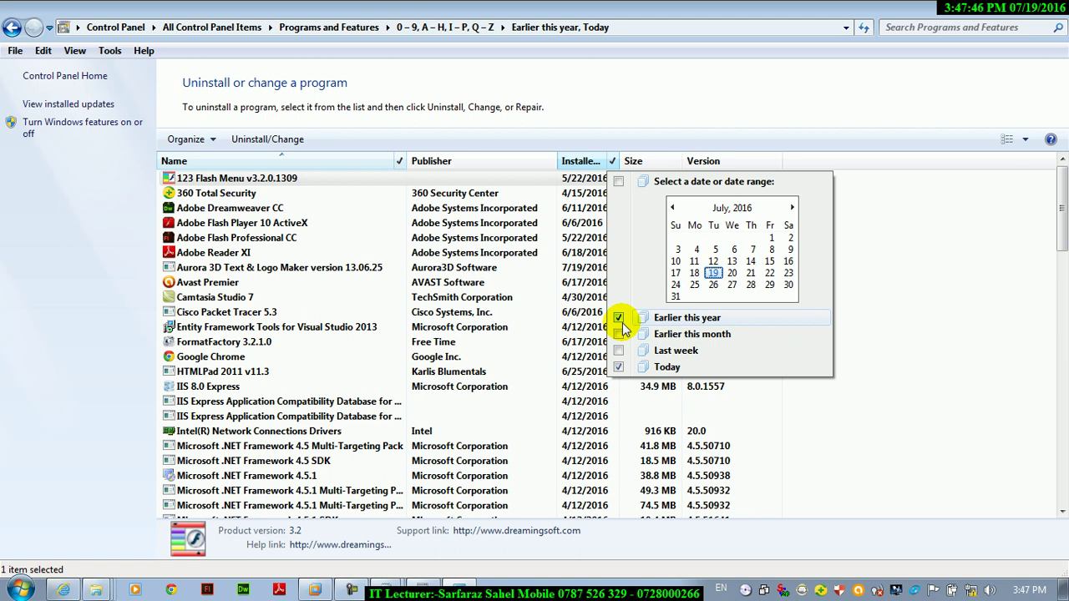
{"action": "left_click", "coordinate": [618, 334]}
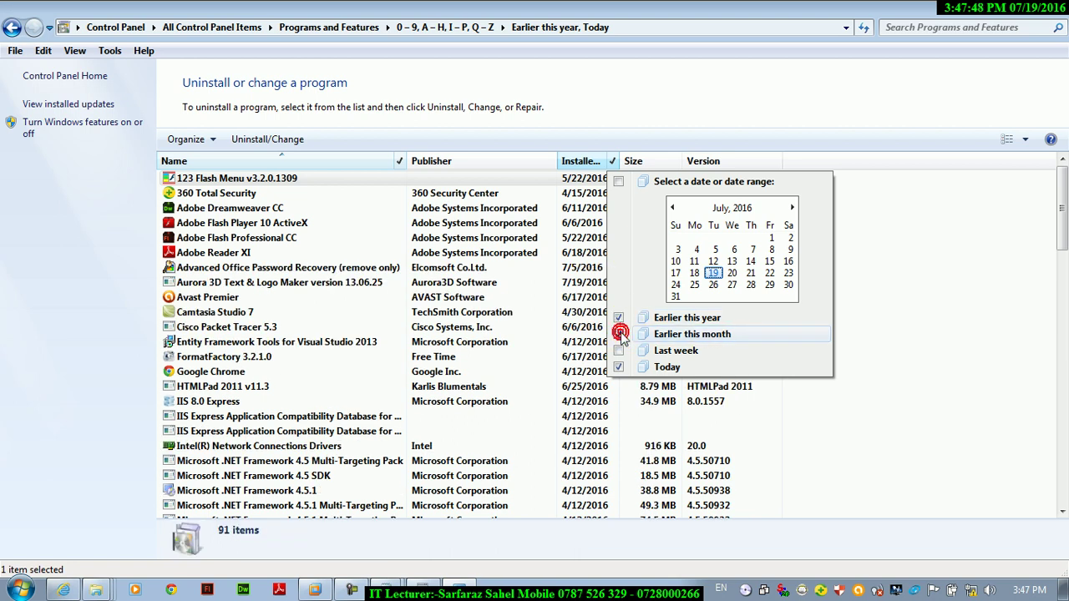
{"action": "left_click", "coordinate": [618, 351]}
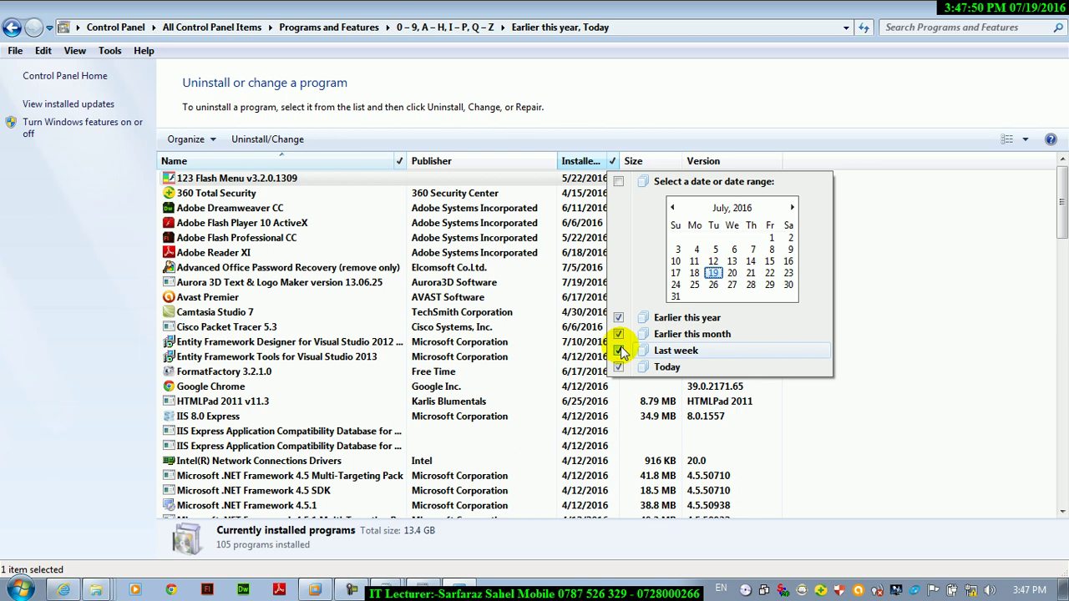
{"action": "left_click", "coordinate": [627, 368]}
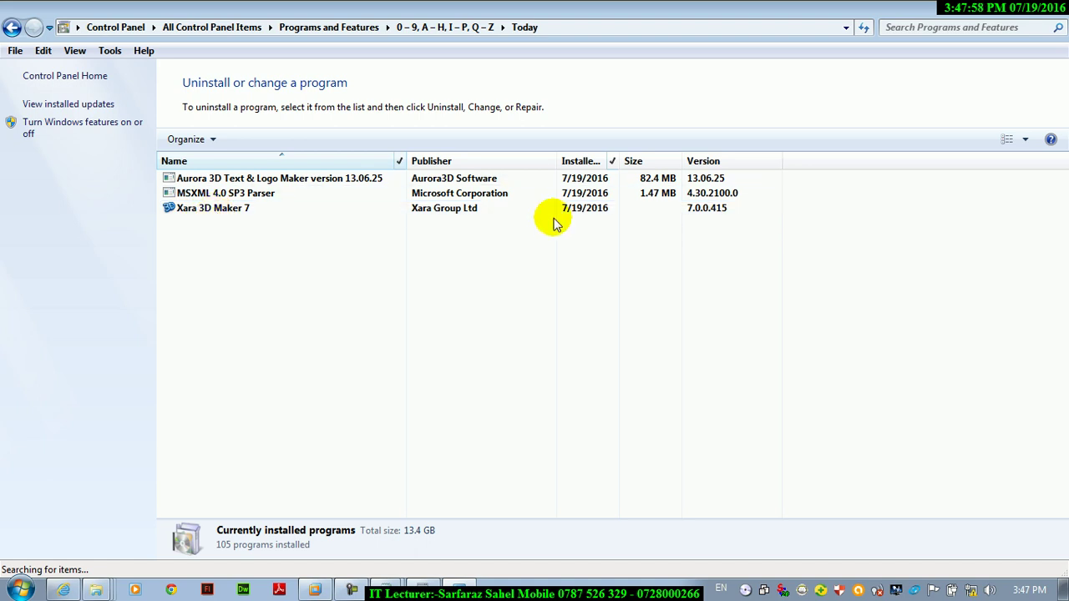
{"action": "left_click", "coordinate": [612, 162]}
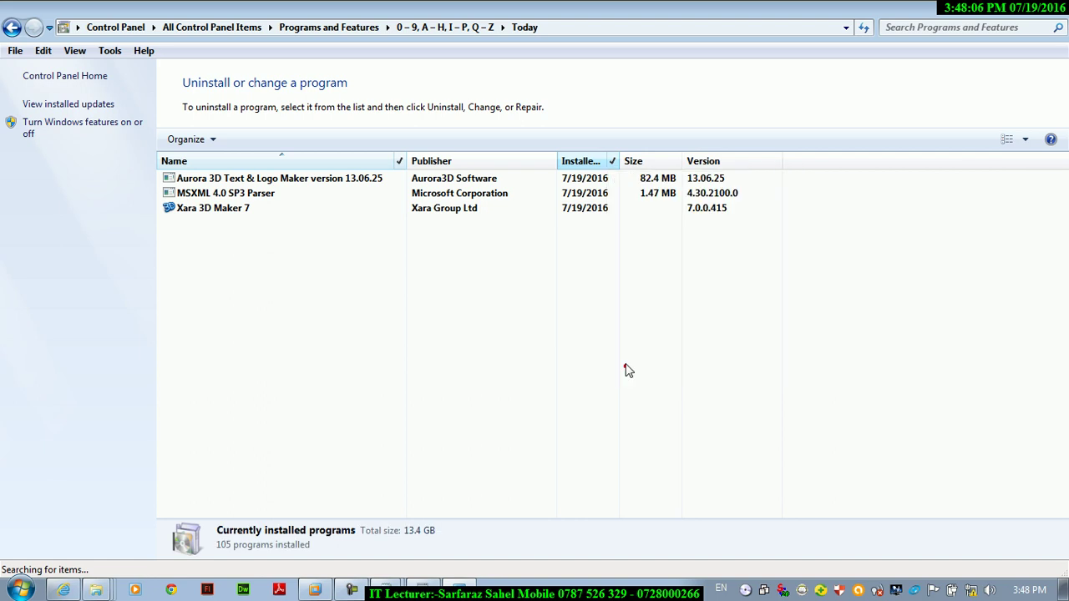
{"action": "left_click", "coordinate": [674, 161]}
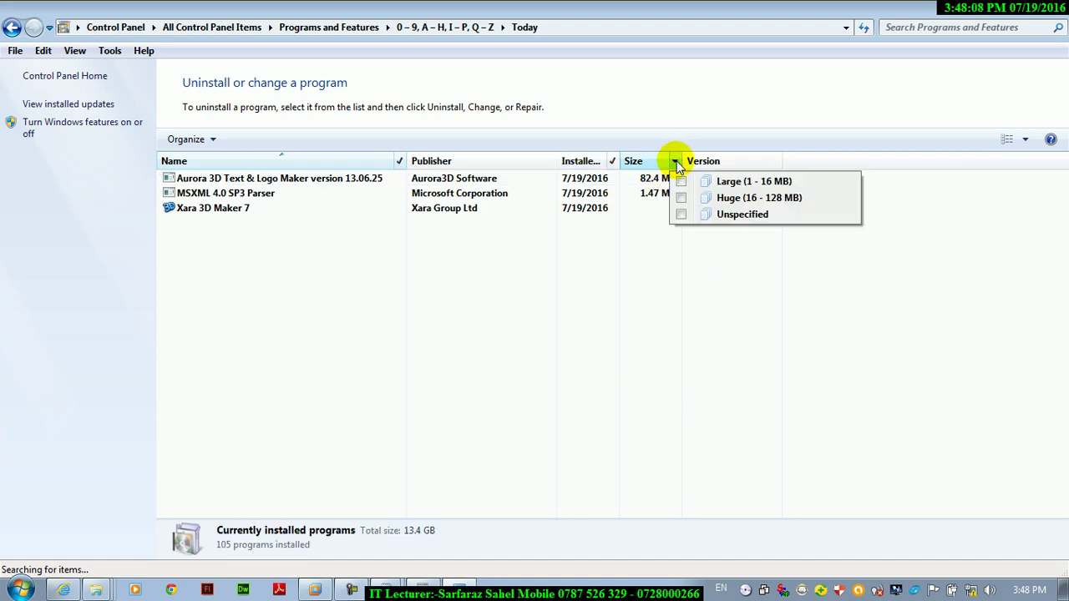
- Remove the Today filter from the Installed On column
{"action": "left_click", "coordinate": [613, 162]}
{"action": "left_click", "coordinate": [613, 161]}
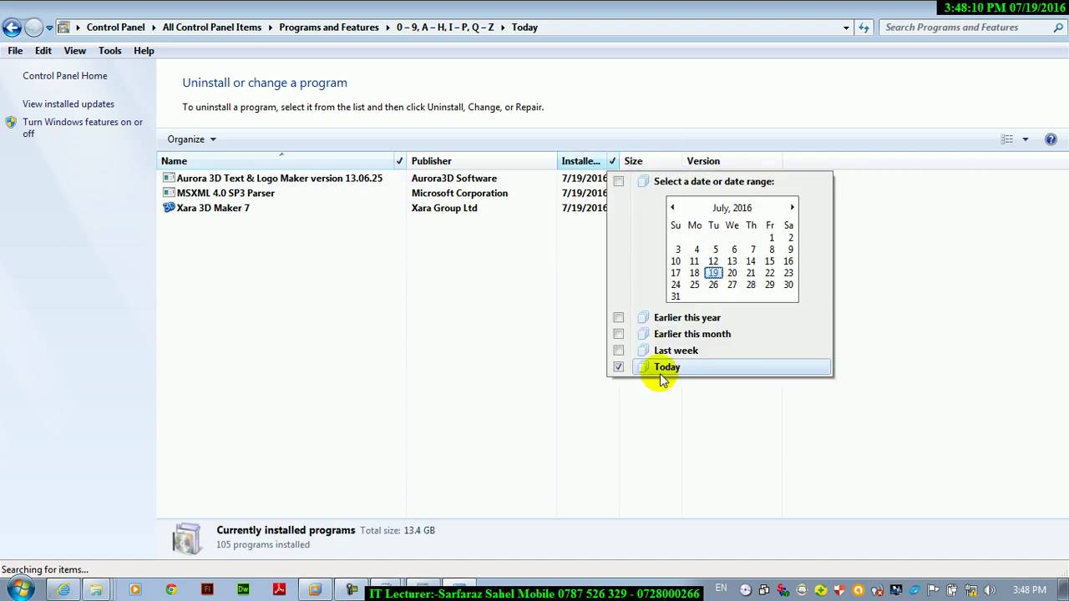
{"action": "left_click", "coordinate": [618, 367]}
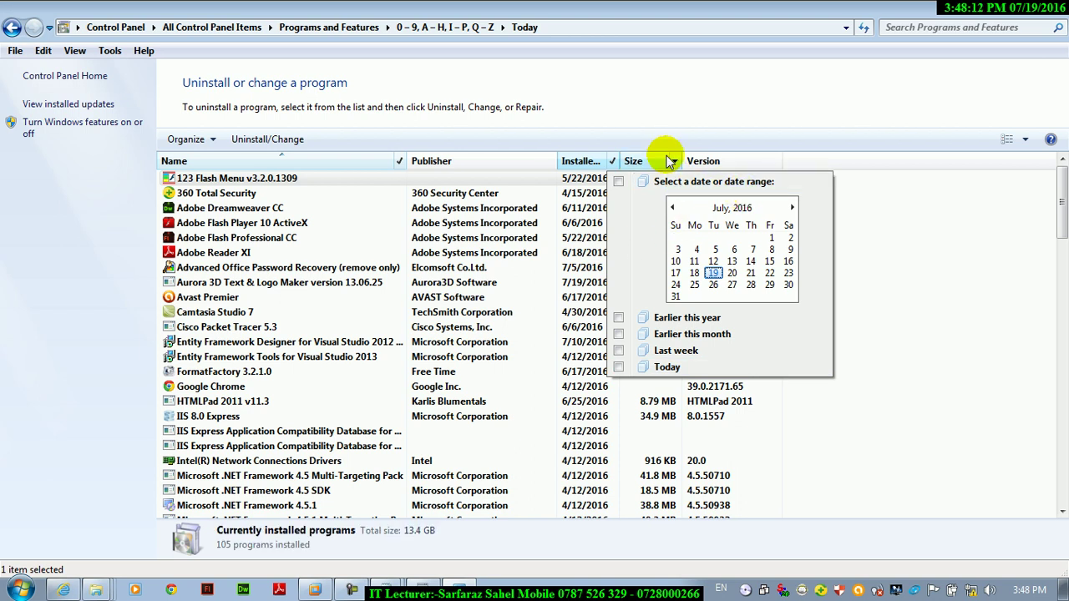
- Filter Size to Medium (100 KB - 1 MB), then clear that filter again
{"action": "left_click", "coordinate": [675, 163]}
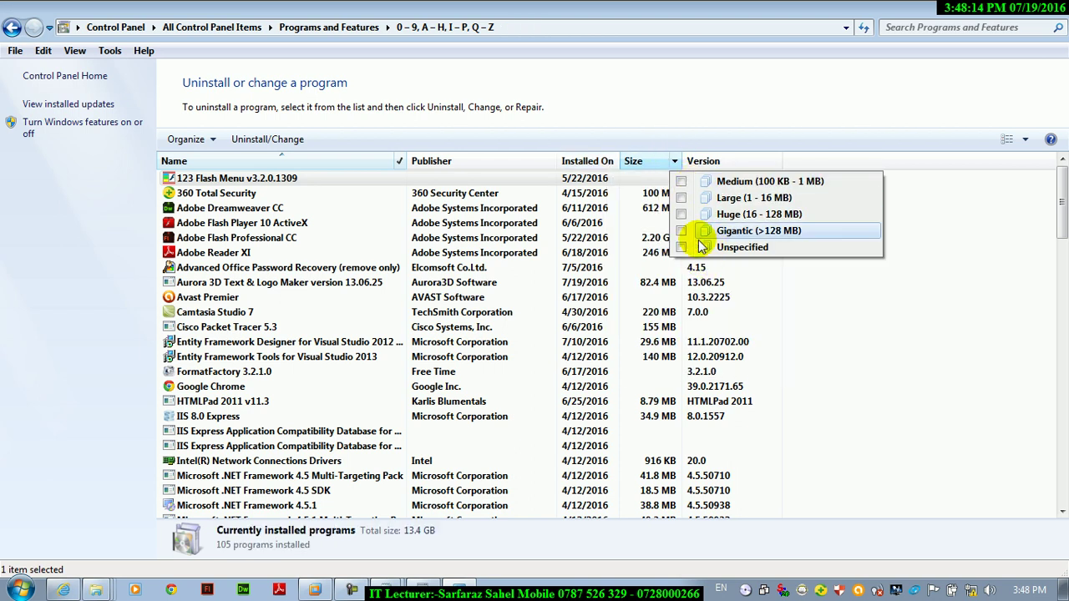
{"action": "left_click", "coordinate": [681, 182]}
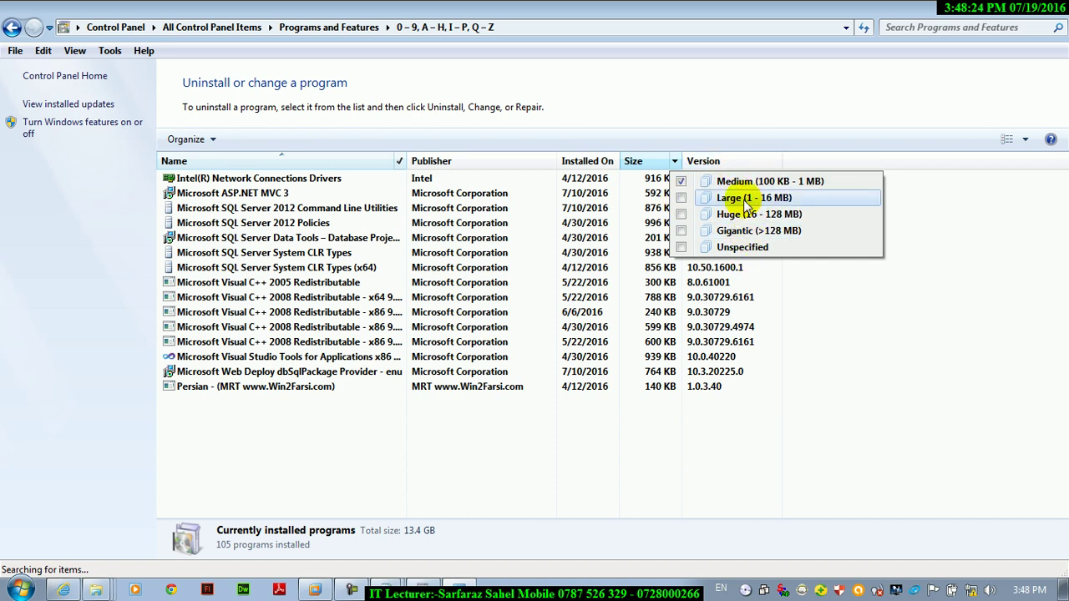
{"action": "left_click", "coordinate": [682, 182]}
{"action": "left_click", "coordinate": [775, 162]}
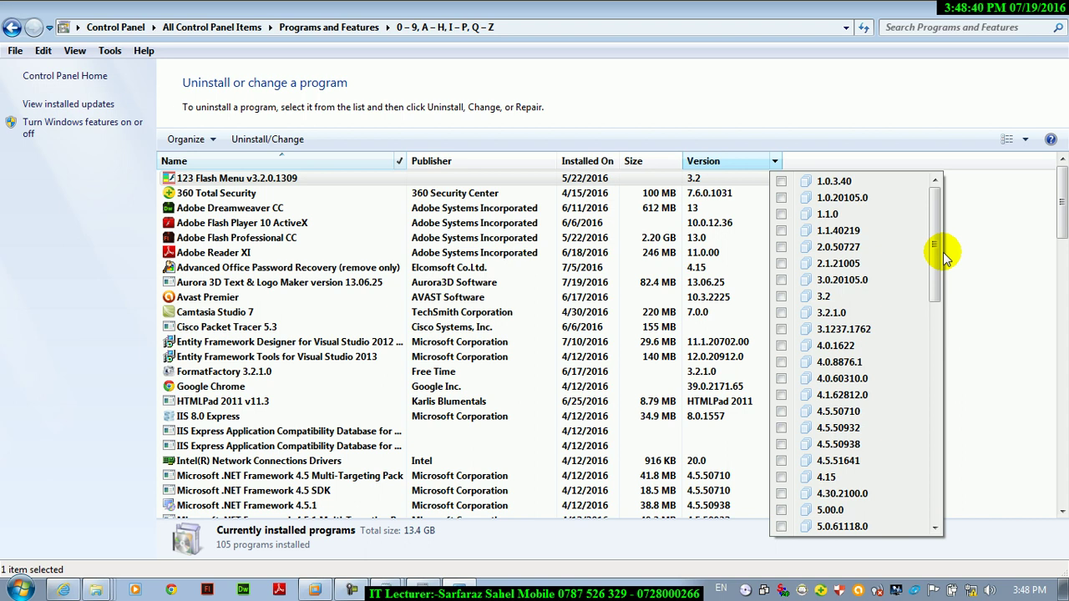
{"action": "left_click", "coordinate": [18, 589]}
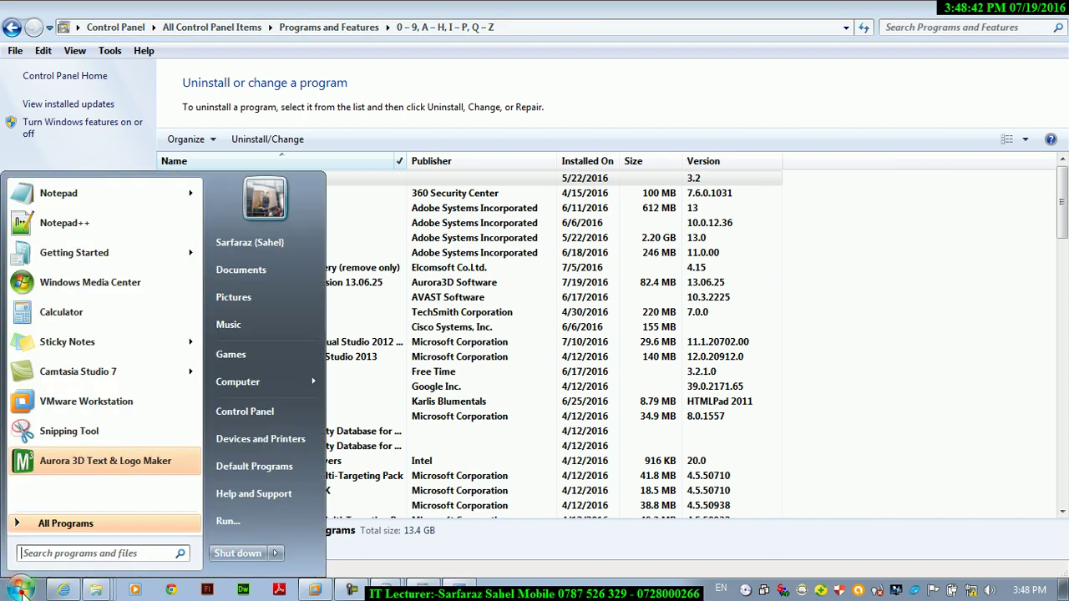
{"action": "left_click", "coordinate": [98, 523]}
{"action": "left_click_drag", "start_coordinate": [193, 259], "coordinate": [199, 354]}
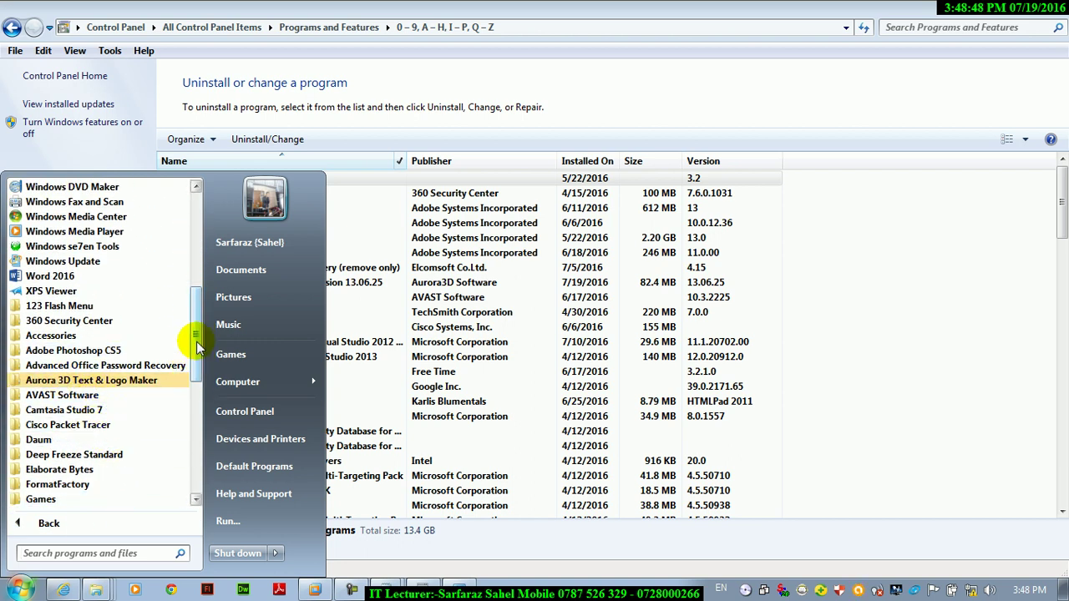
{"action": "scroll", "coordinate": [194, 343], "scroll_direction": "down", "scroll_amount": 3}
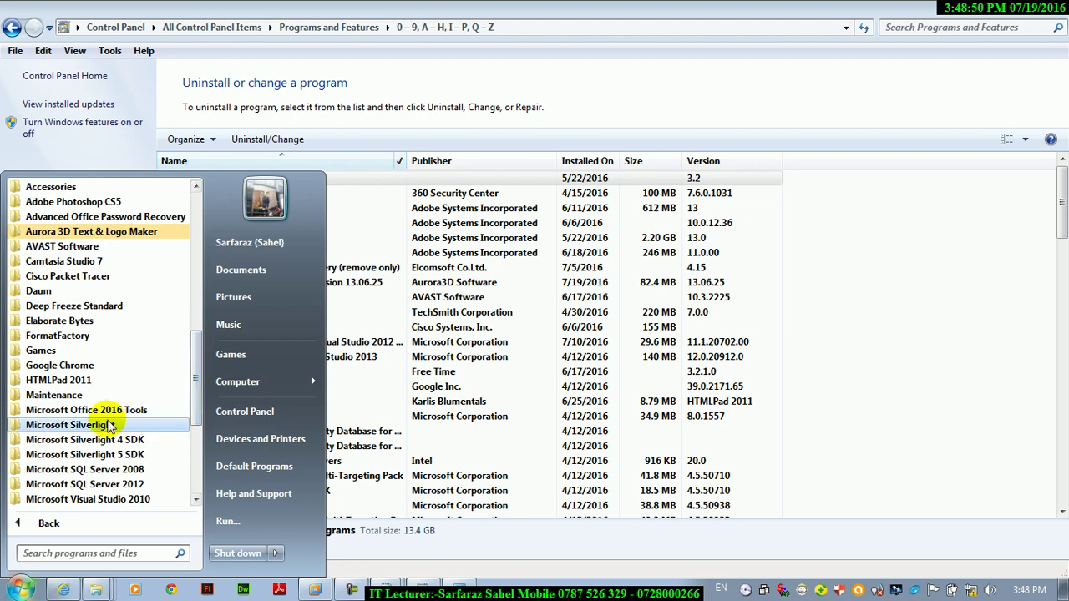
{"action": "left_click", "coordinate": [88, 409]}
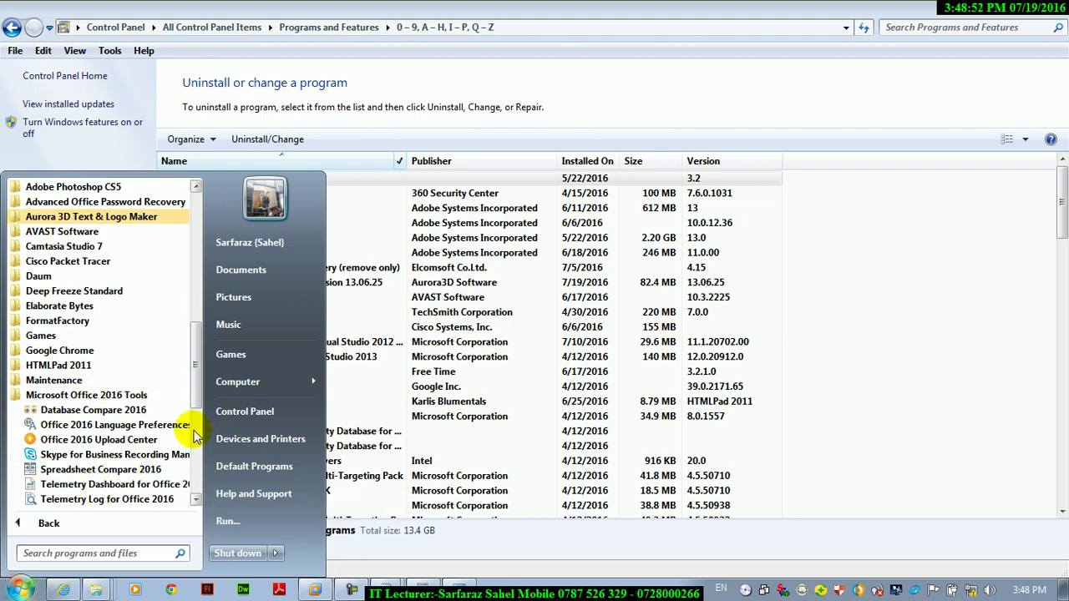
{"action": "left_click", "coordinate": [113, 397]}
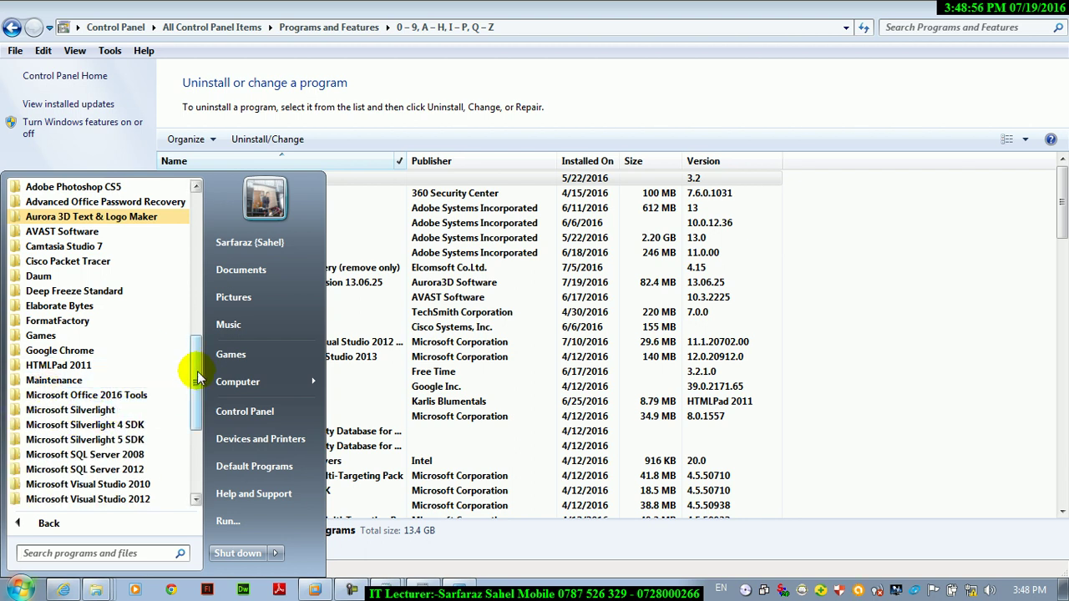
{"action": "mouse_move", "coordinate": [198, 386]}
{"action": "left_mouse_down"}
{"action": "mouse_move", "coordinate": [196, 427]}
{"action": "mouse_move", "coordinate": [192, 366]}
{"action": "left_mouse_up"}
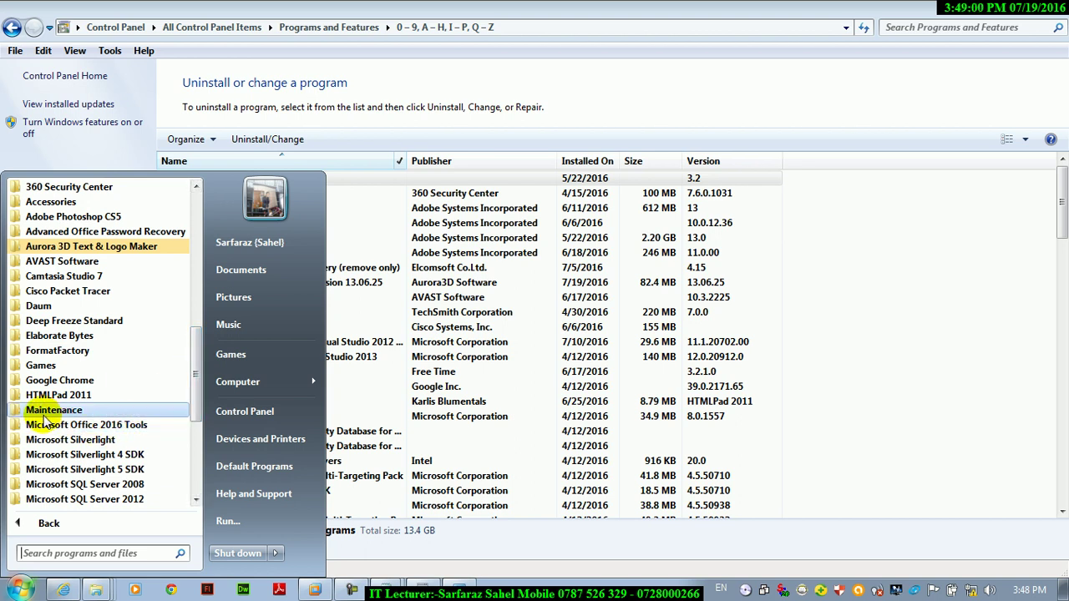
{"action": "left_click_drag", "start_coordinate": [197, 367], "coordinate": [205, 396]}
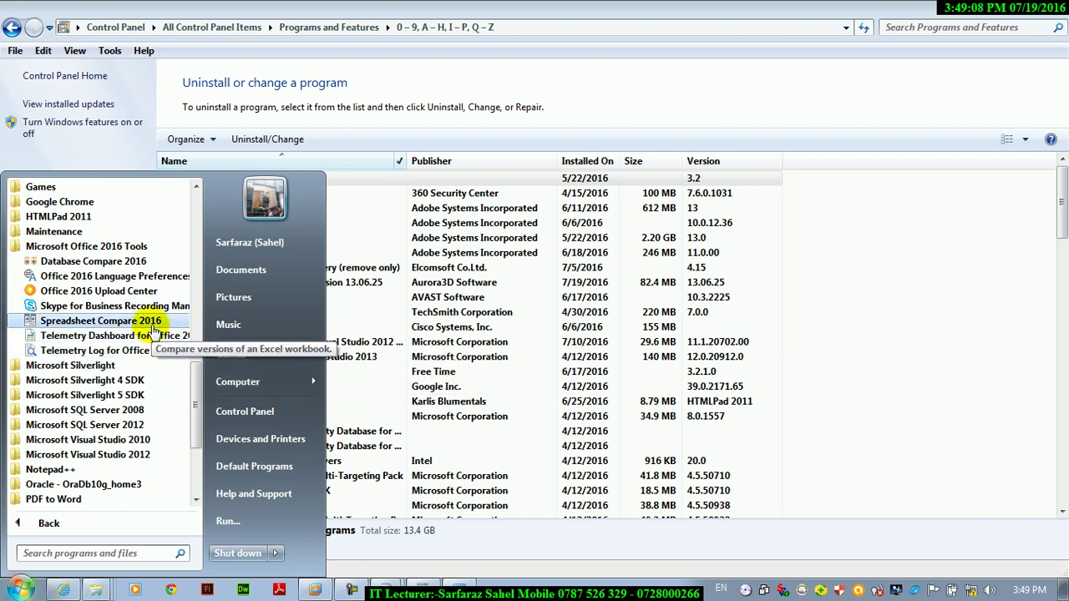
{"action": "key", "text": "Escape"}
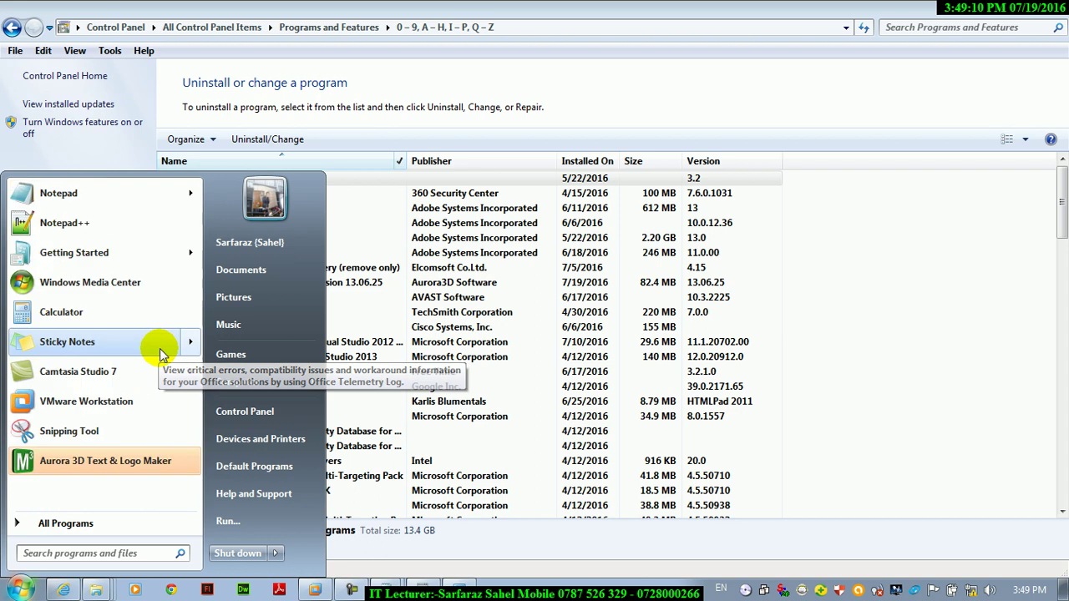
{"action": "left_click", "coordinate": [808, 313]}
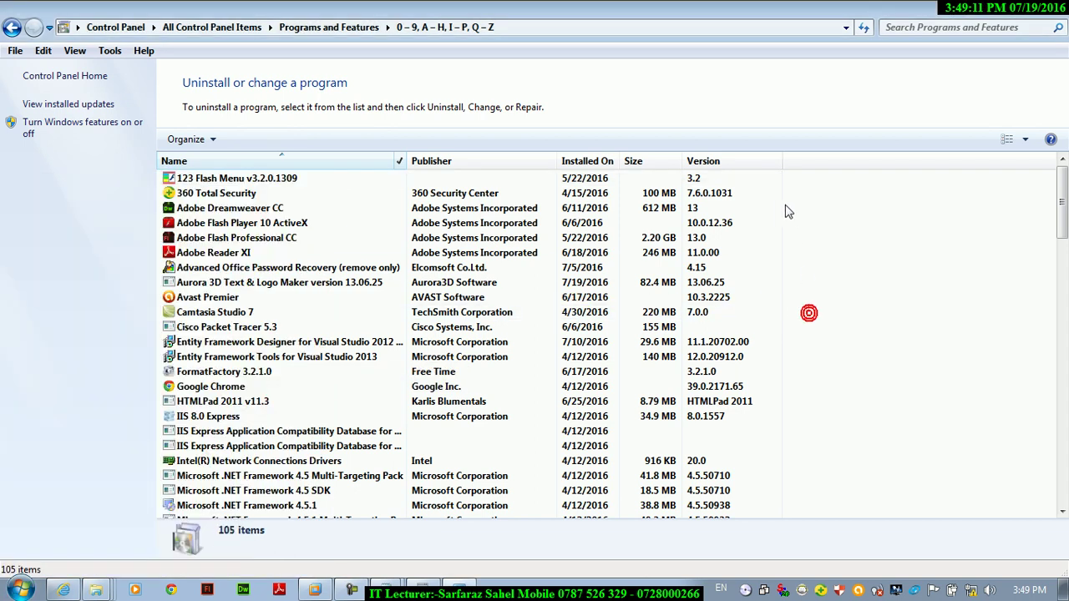
{"action": "left_click", "coordinate": [774, 158]}
{"action": "left_click_drag", "start_coordinate": [931, 231], "coordinate": [934, 376]}
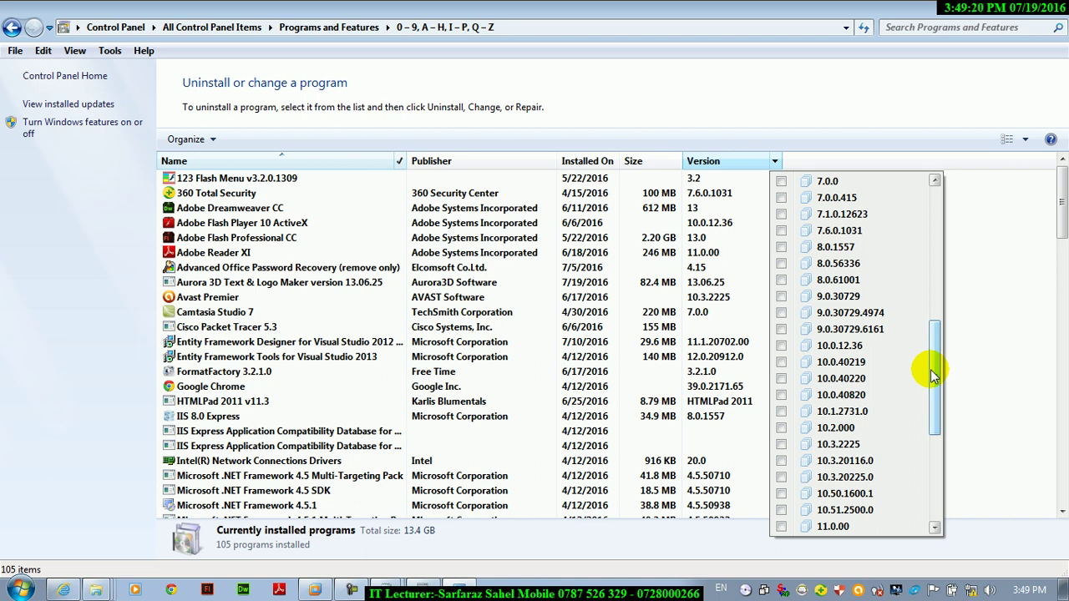
{"action": "left_click", "coordinate": [781, 428]}
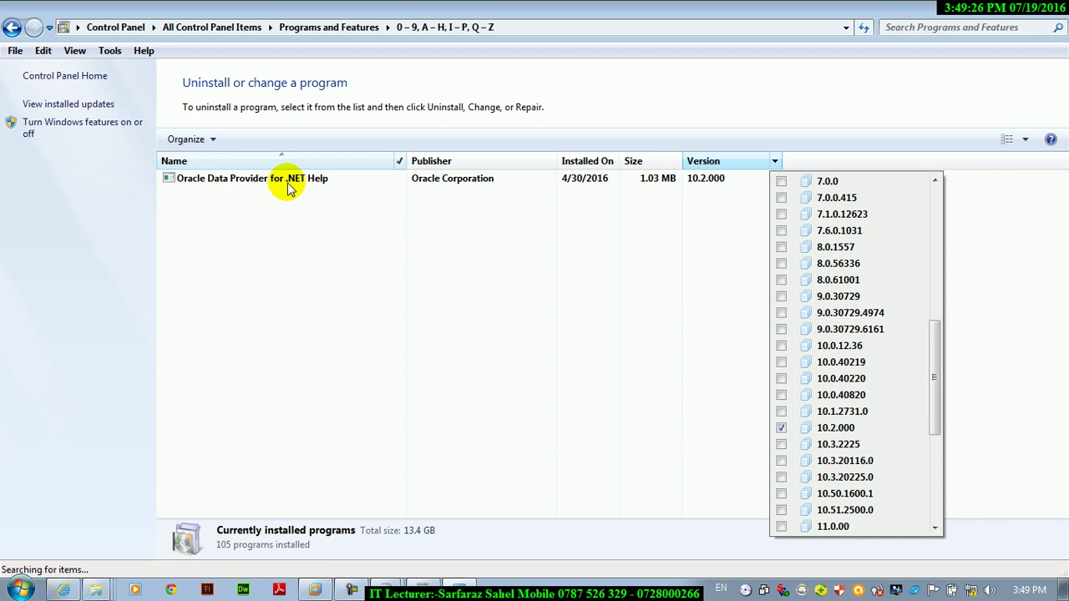
{"action": "key", "text": "super+d"}
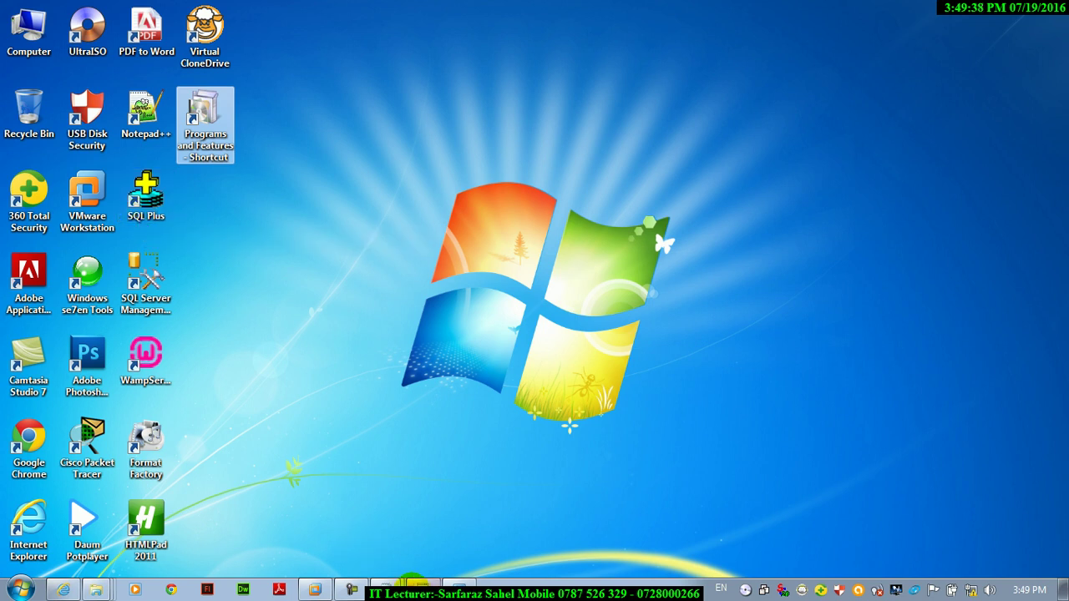
{"action": "left_click", "coordinate": [411, 585]}
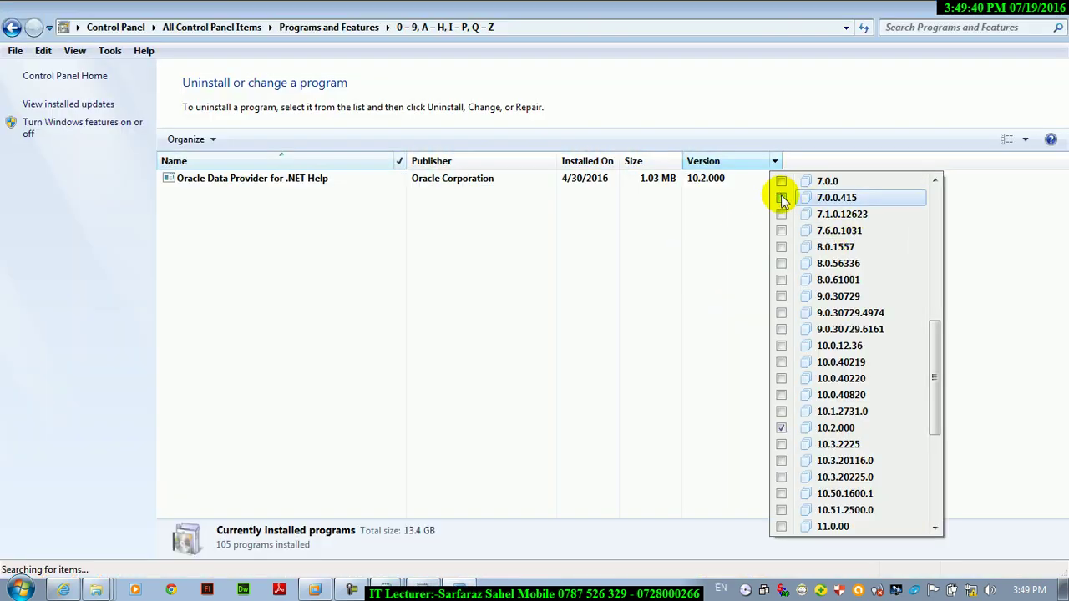
{"action": "left_click", "coordinate": [781, 427]}
{"action": "left_click_drag", "start_coordinate": [933, 372], "coordinate": [947, 462]}
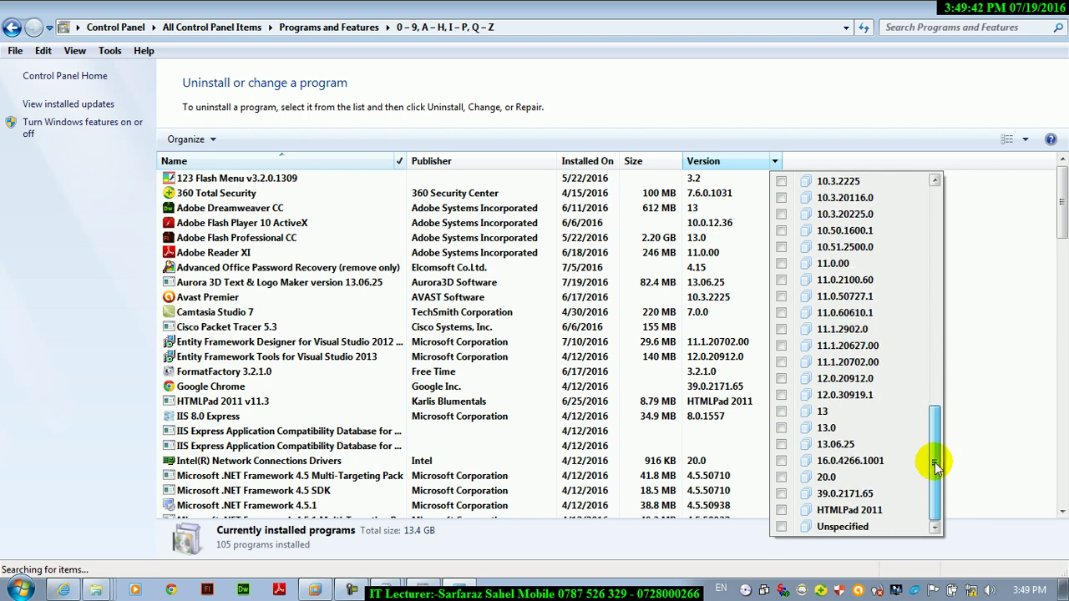
{"action": "left_click", "coordinate": [781, 509]}
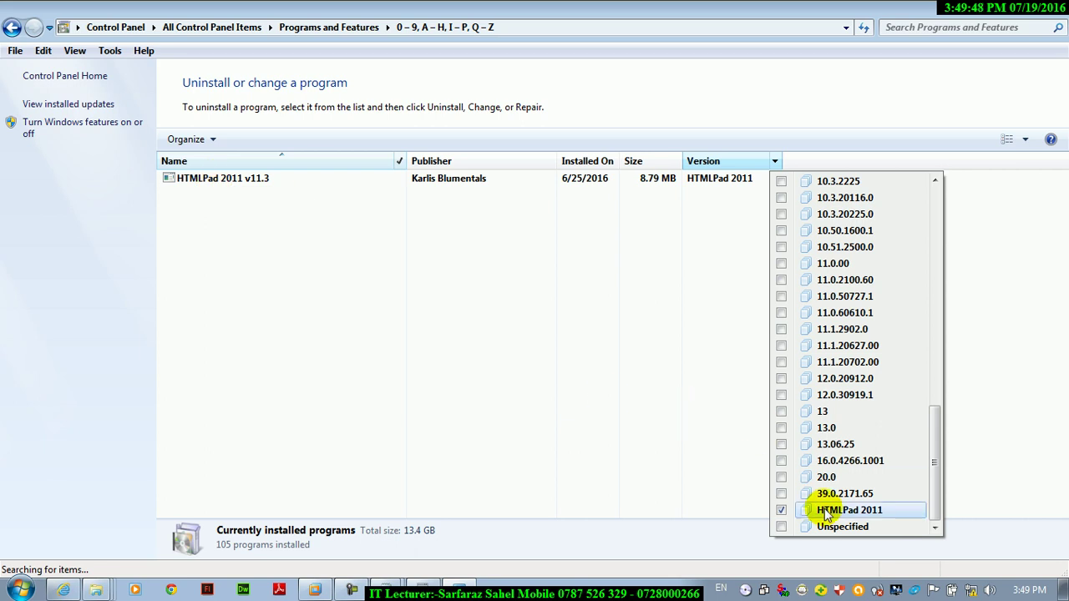
{"action": "left_click", "coordinate": [781, 526]}
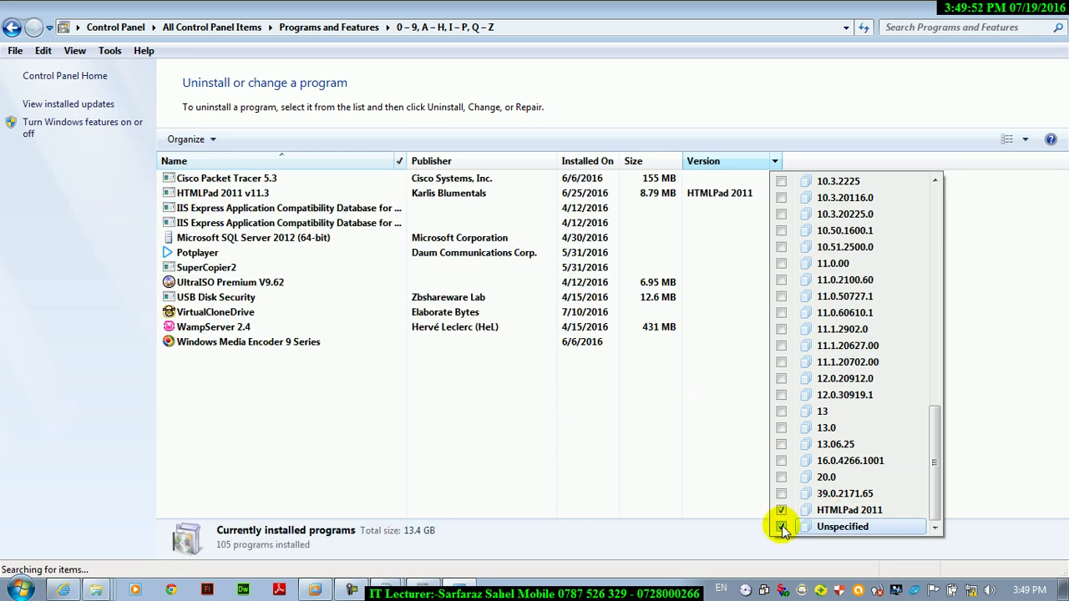
{"action": "left_click", "coordinate": [781, 527]}
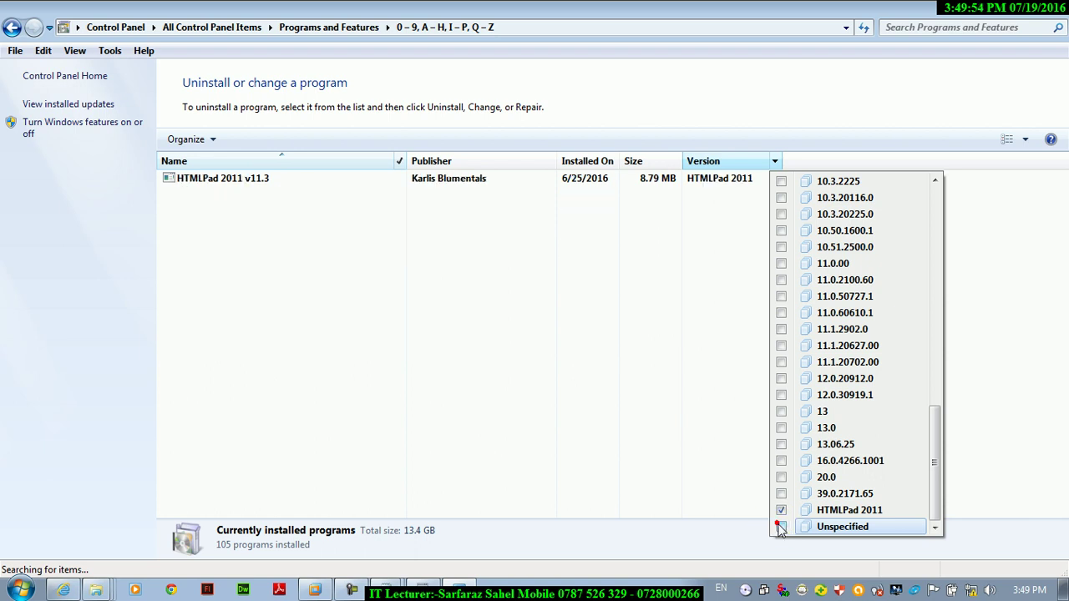
{"action": "left_click", "coordinate": [781, 510]}
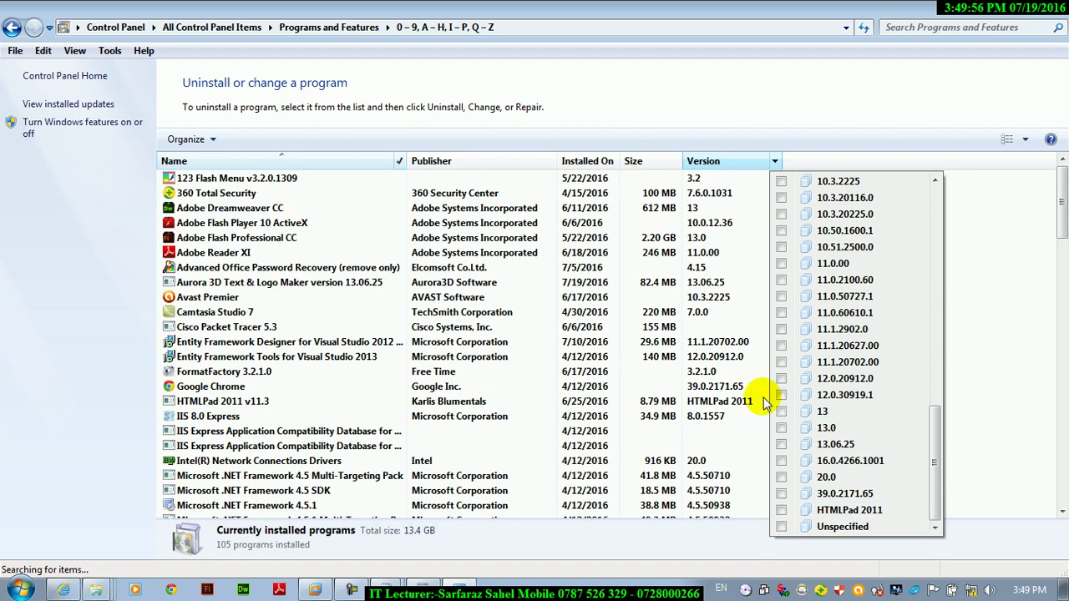
{"action": "left_click", "coordinate": [952, 353]}
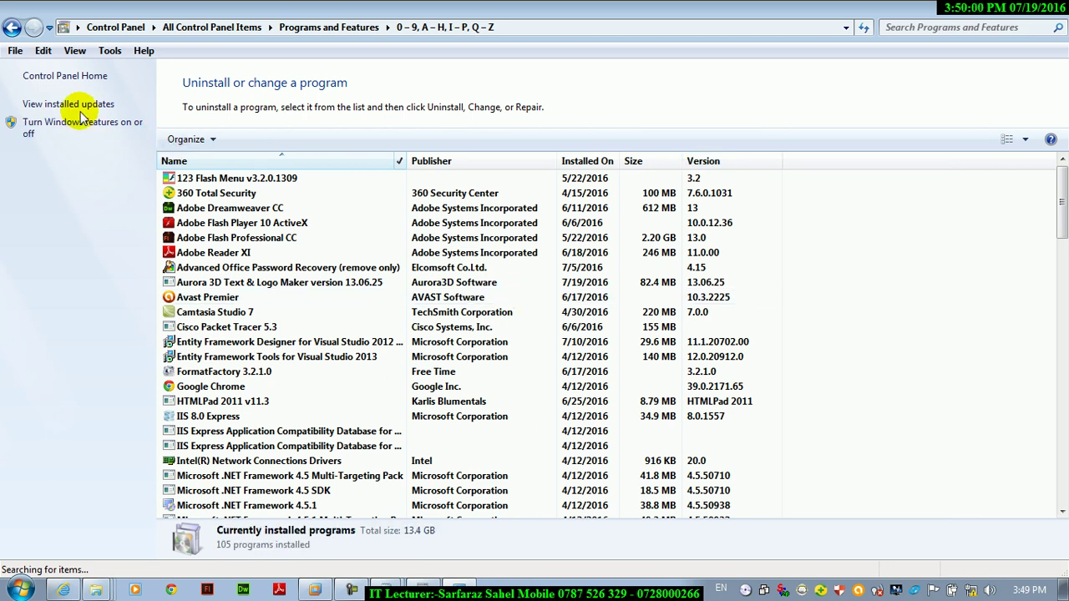